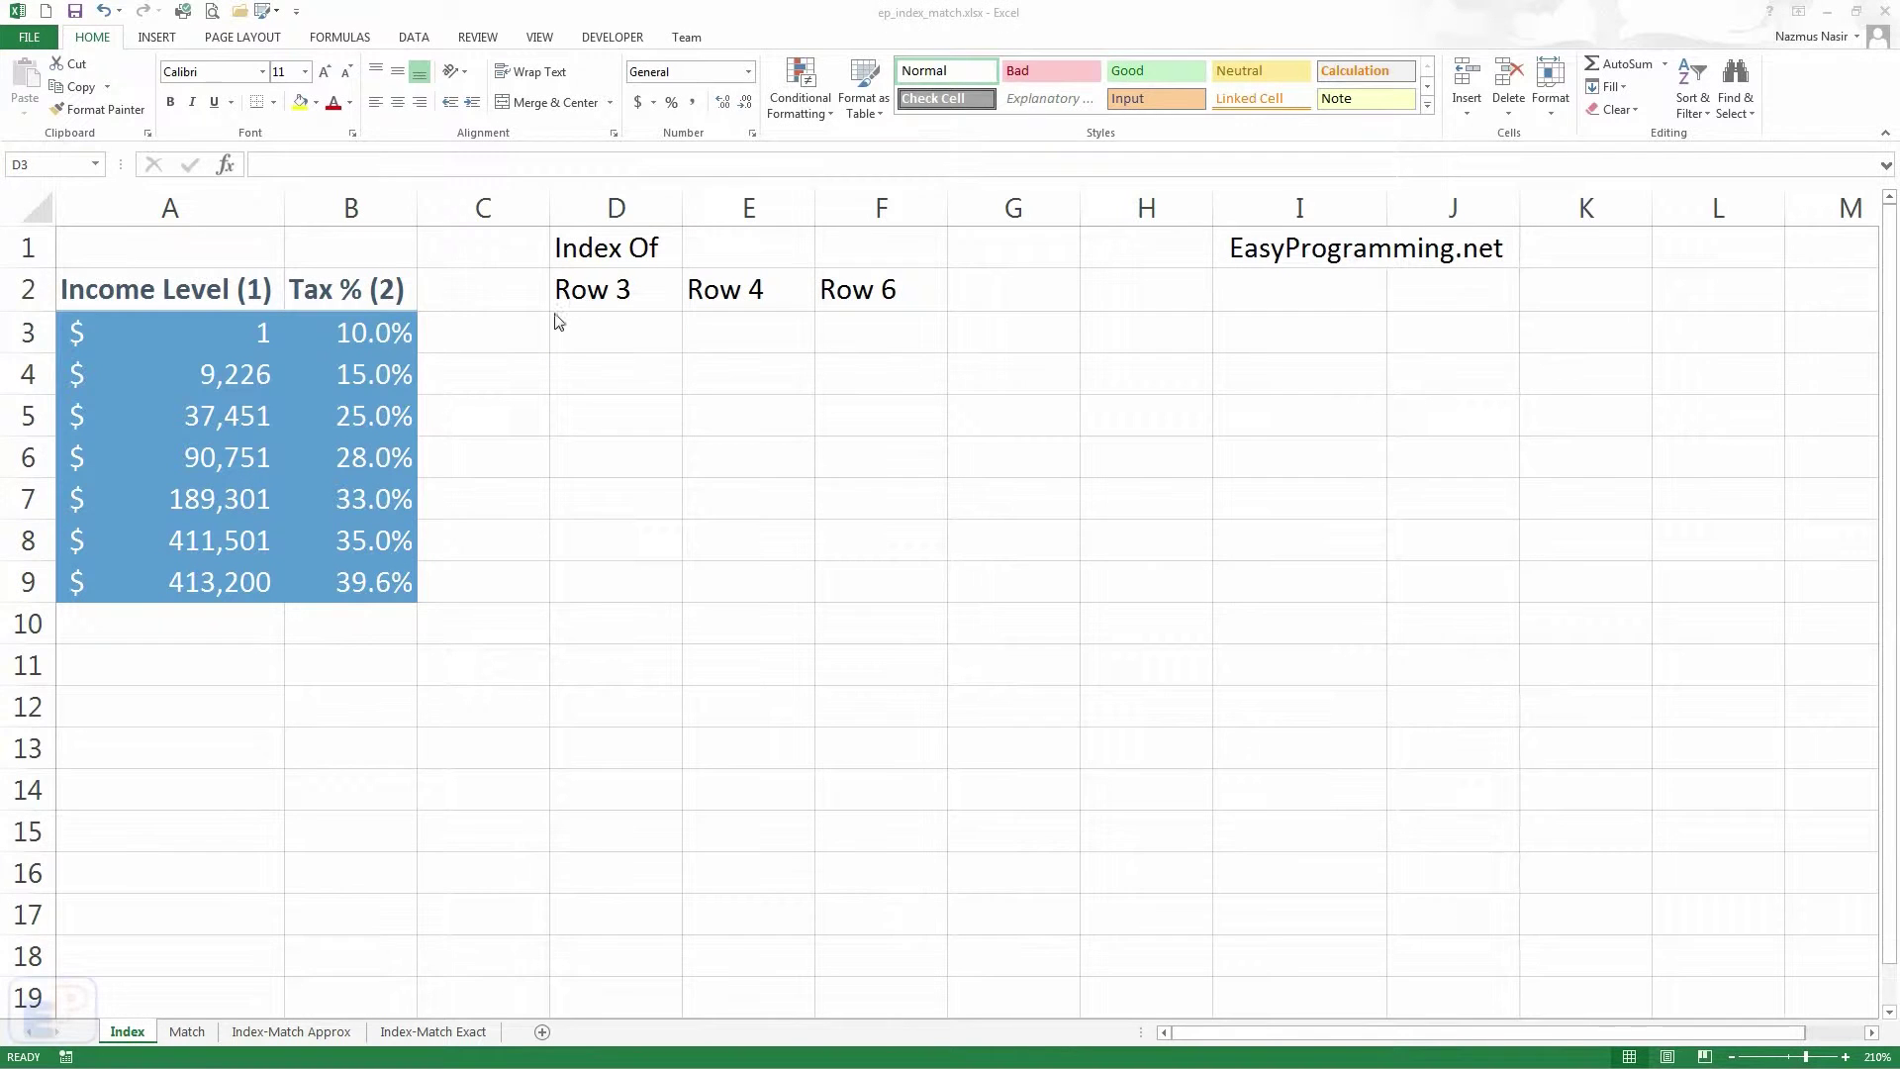
# Highlight the Income Level column, the 37,451 value and tax rates B3:B9 to explain the table.
pyautogui.click(559, 322)
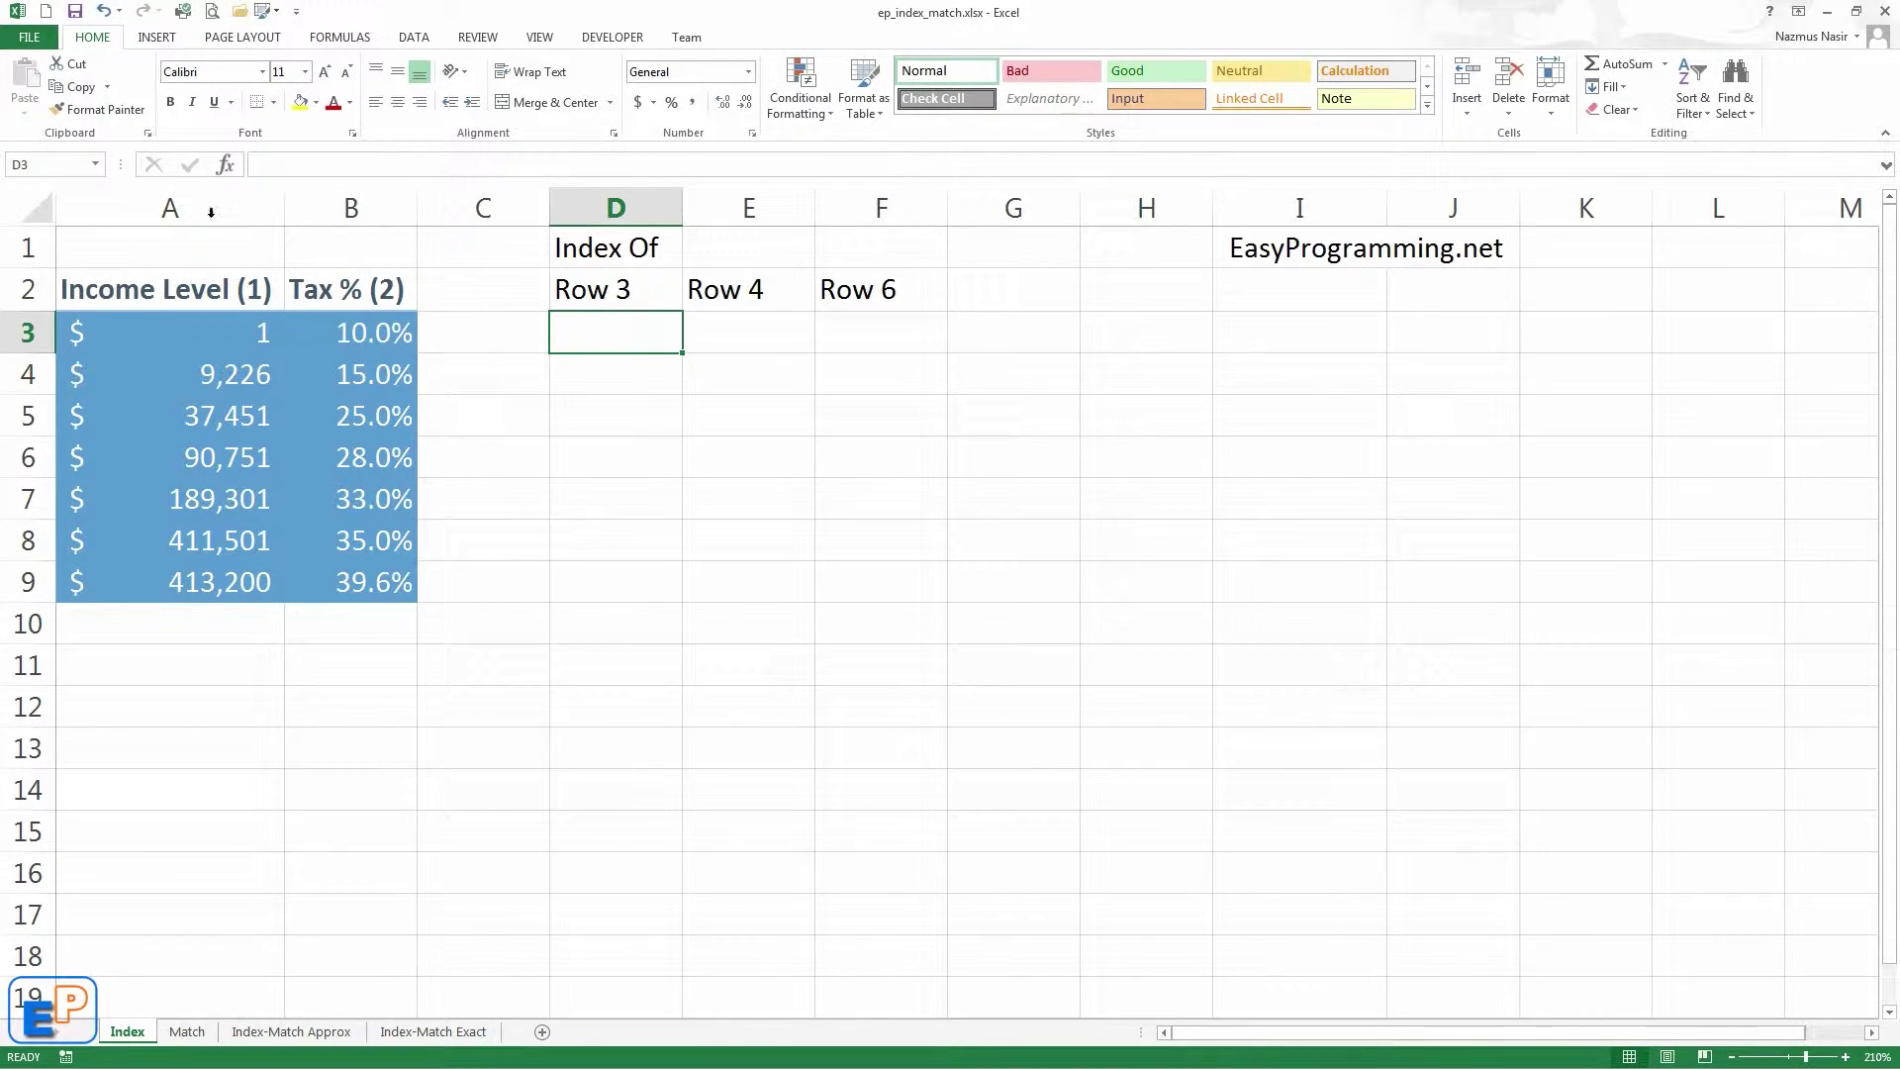
pyautogui.click(175, 209)
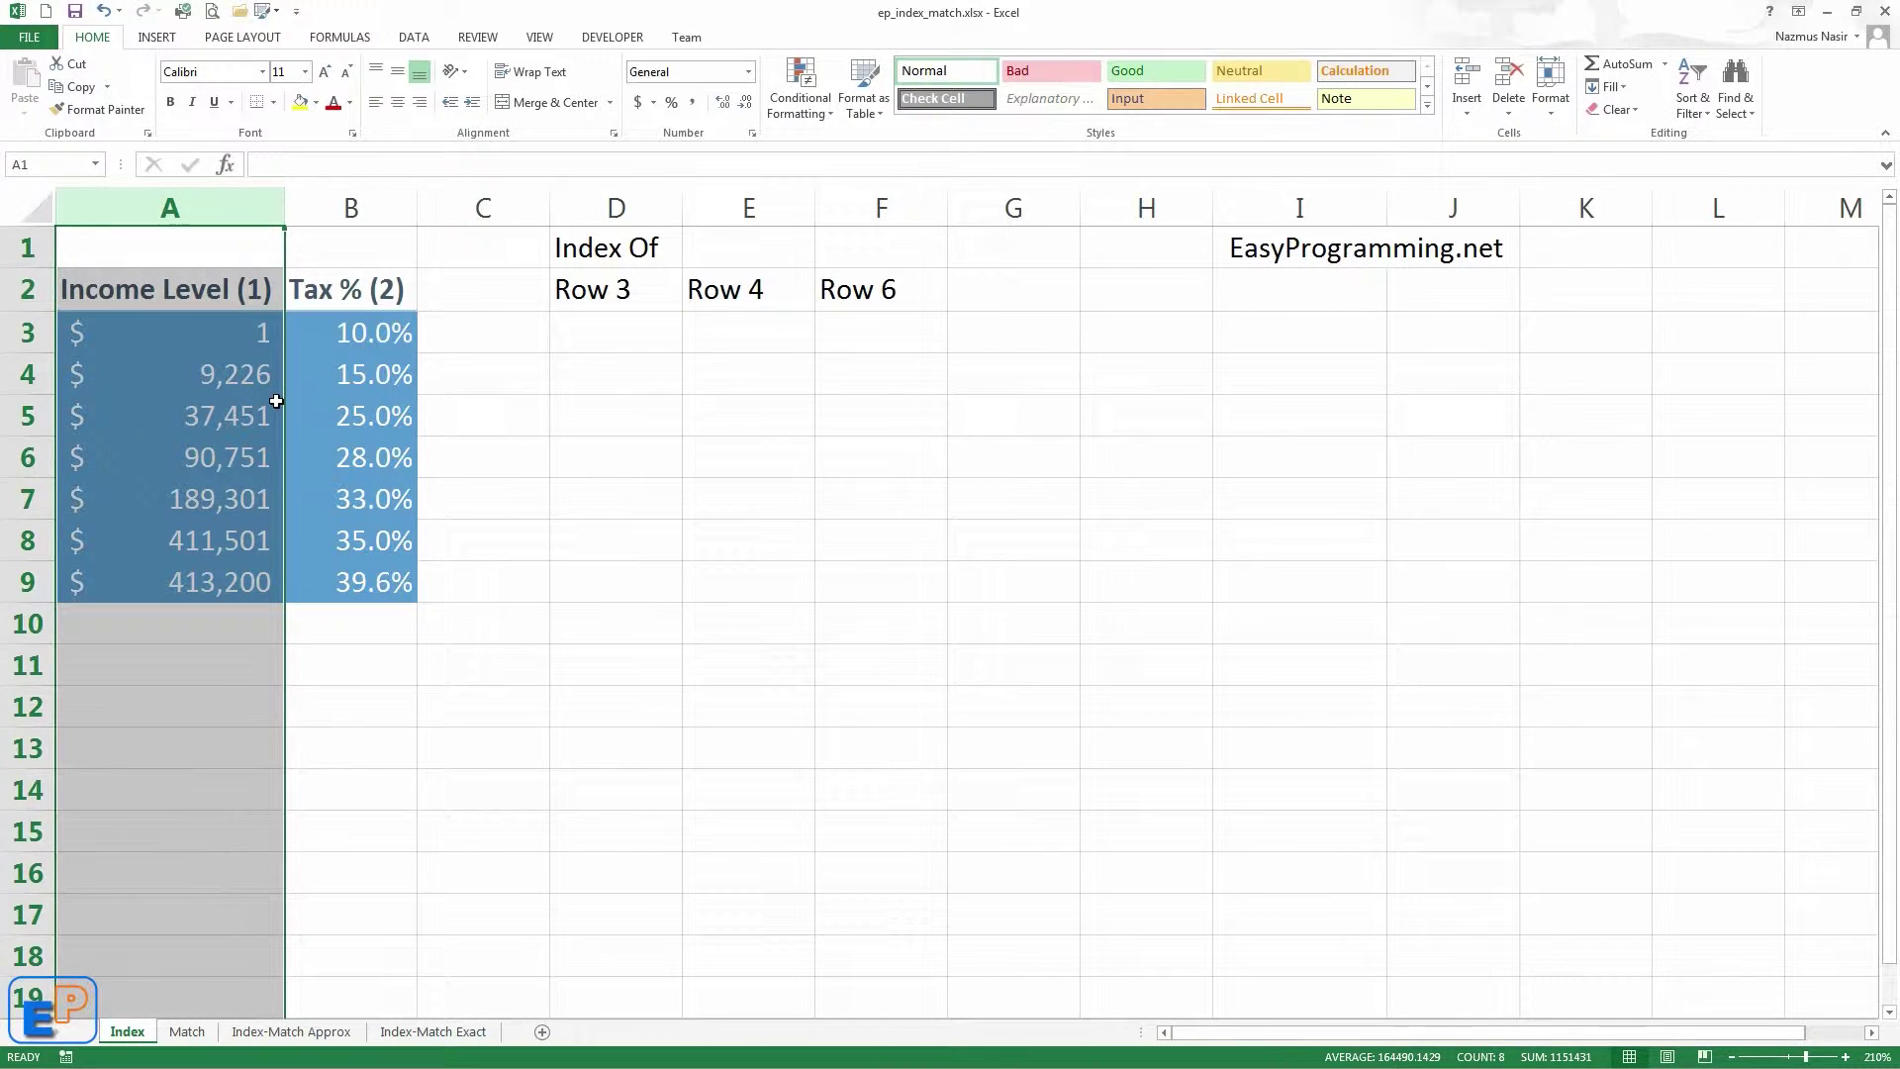
pyautogui.click(216, 414)
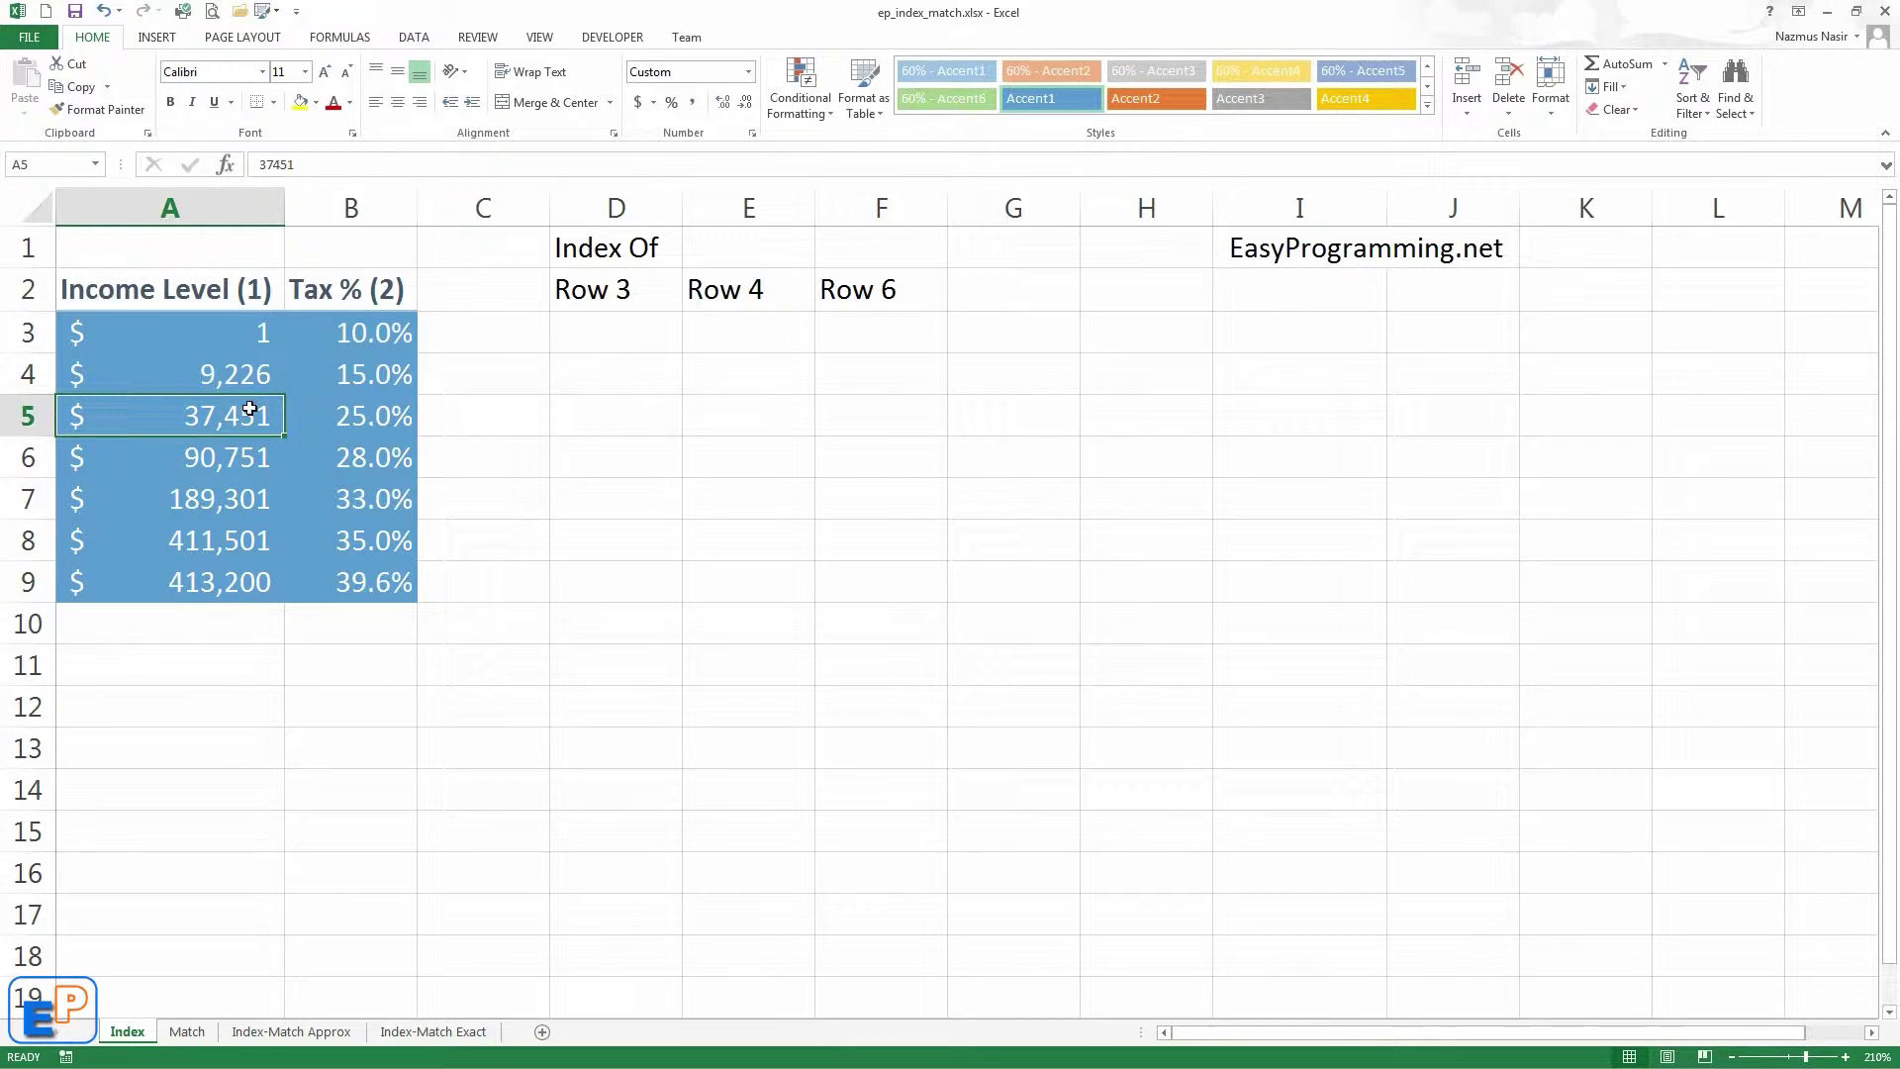
pyautogui.click(342, 334)
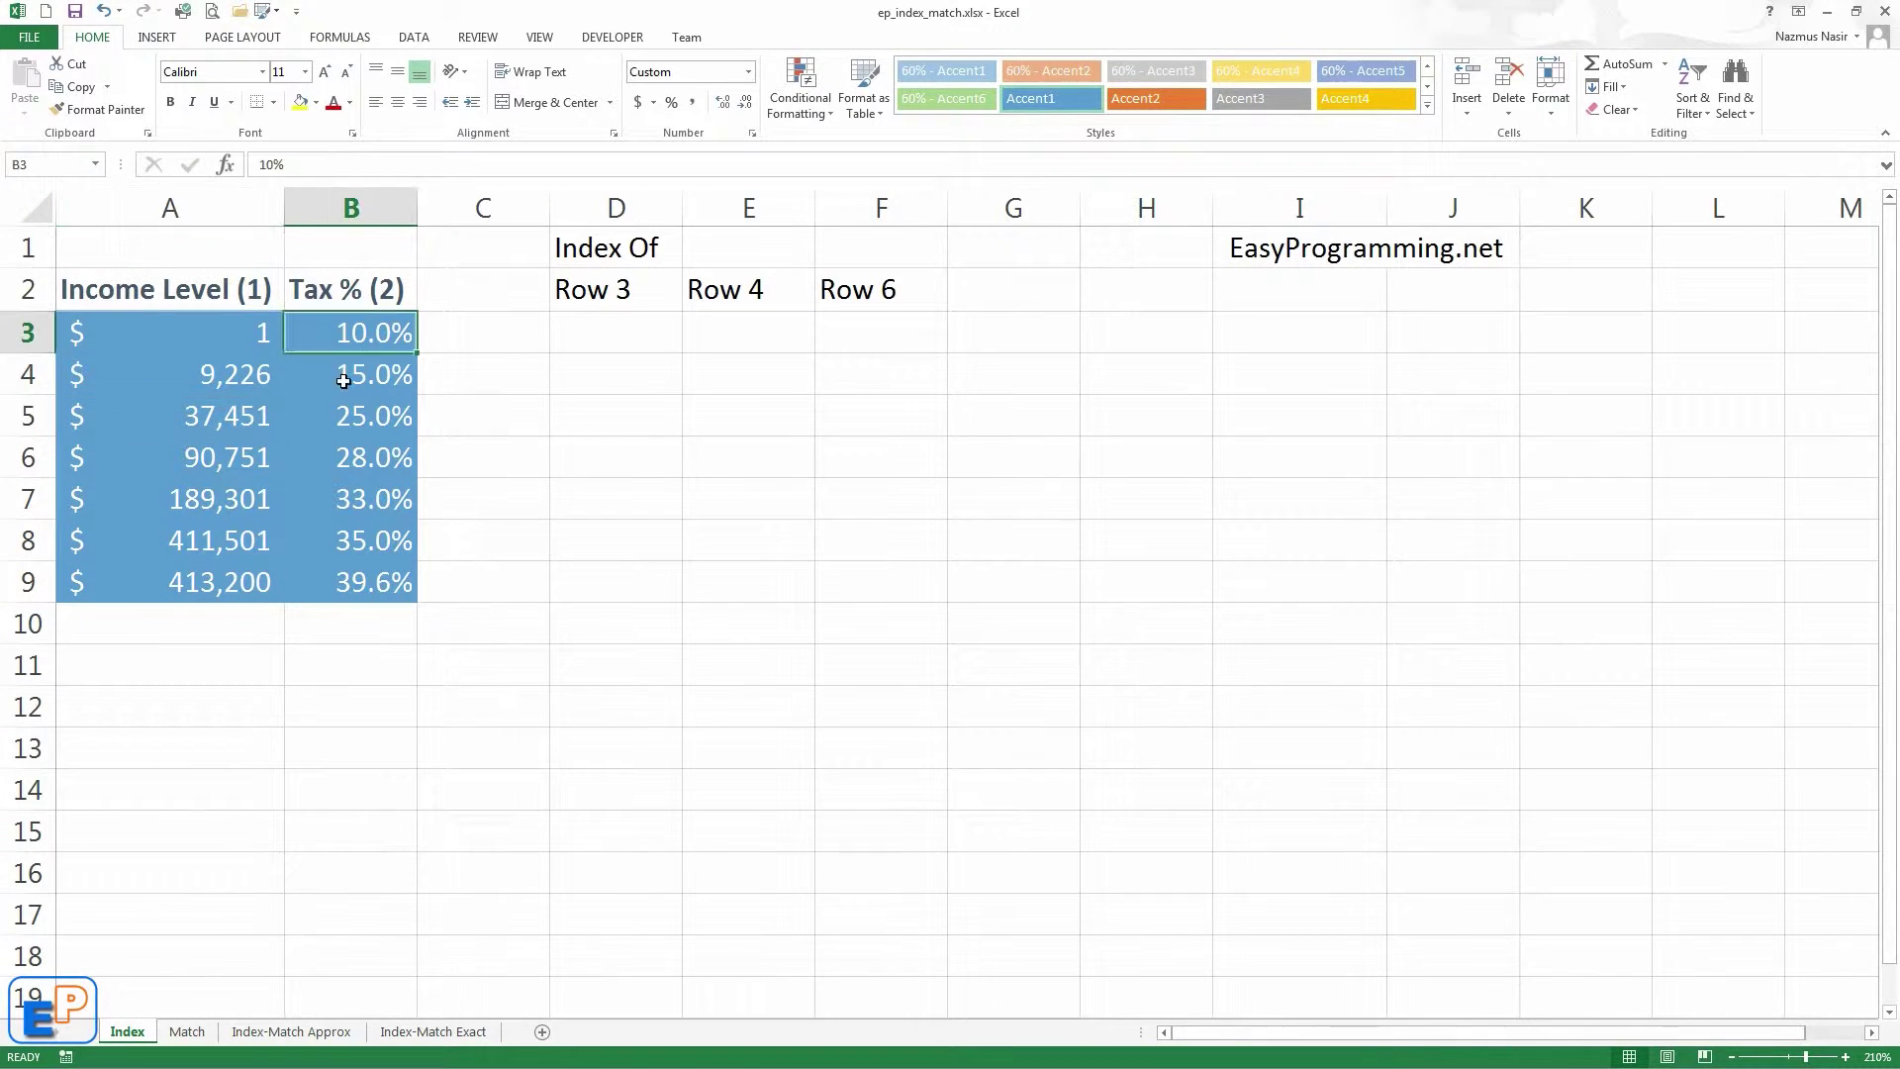
pyautogui.moveTo(343, 381); pyautogui.dragTo(353, 585)
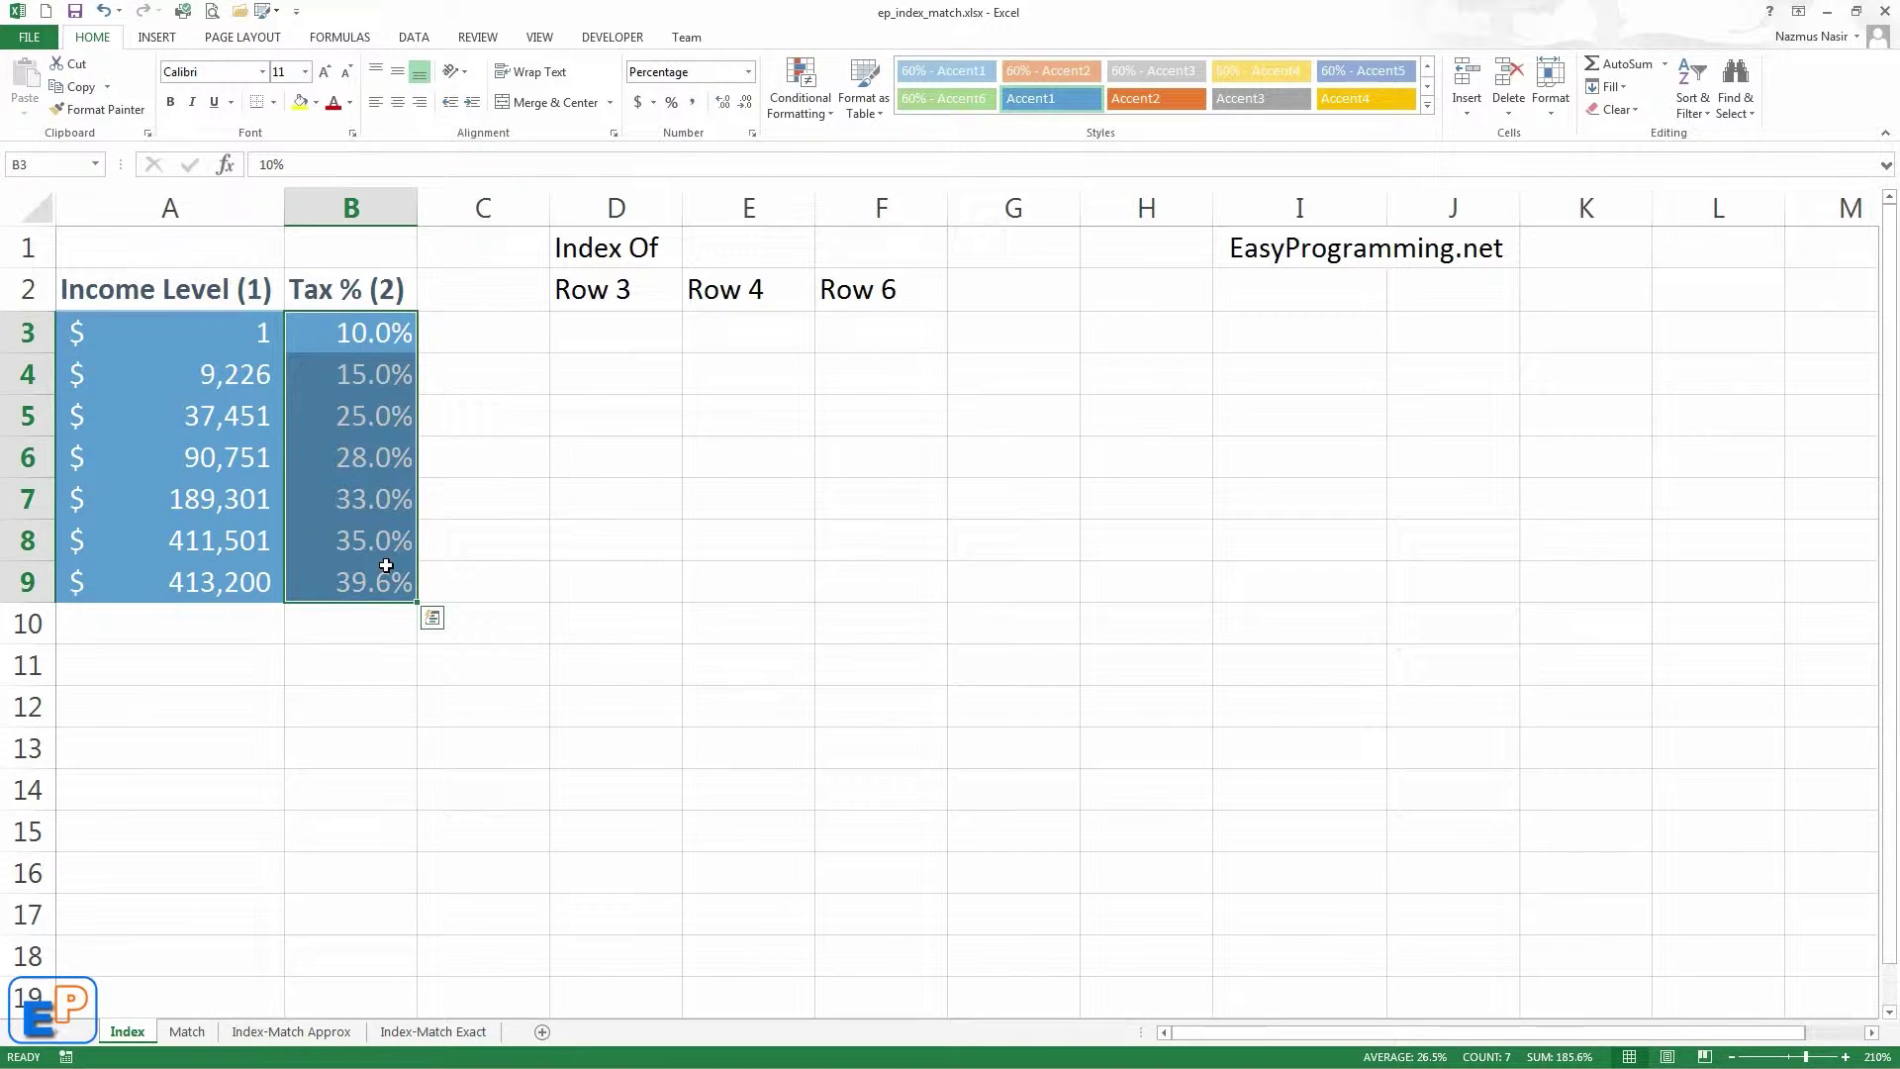
pyautogui.click(393, 502)
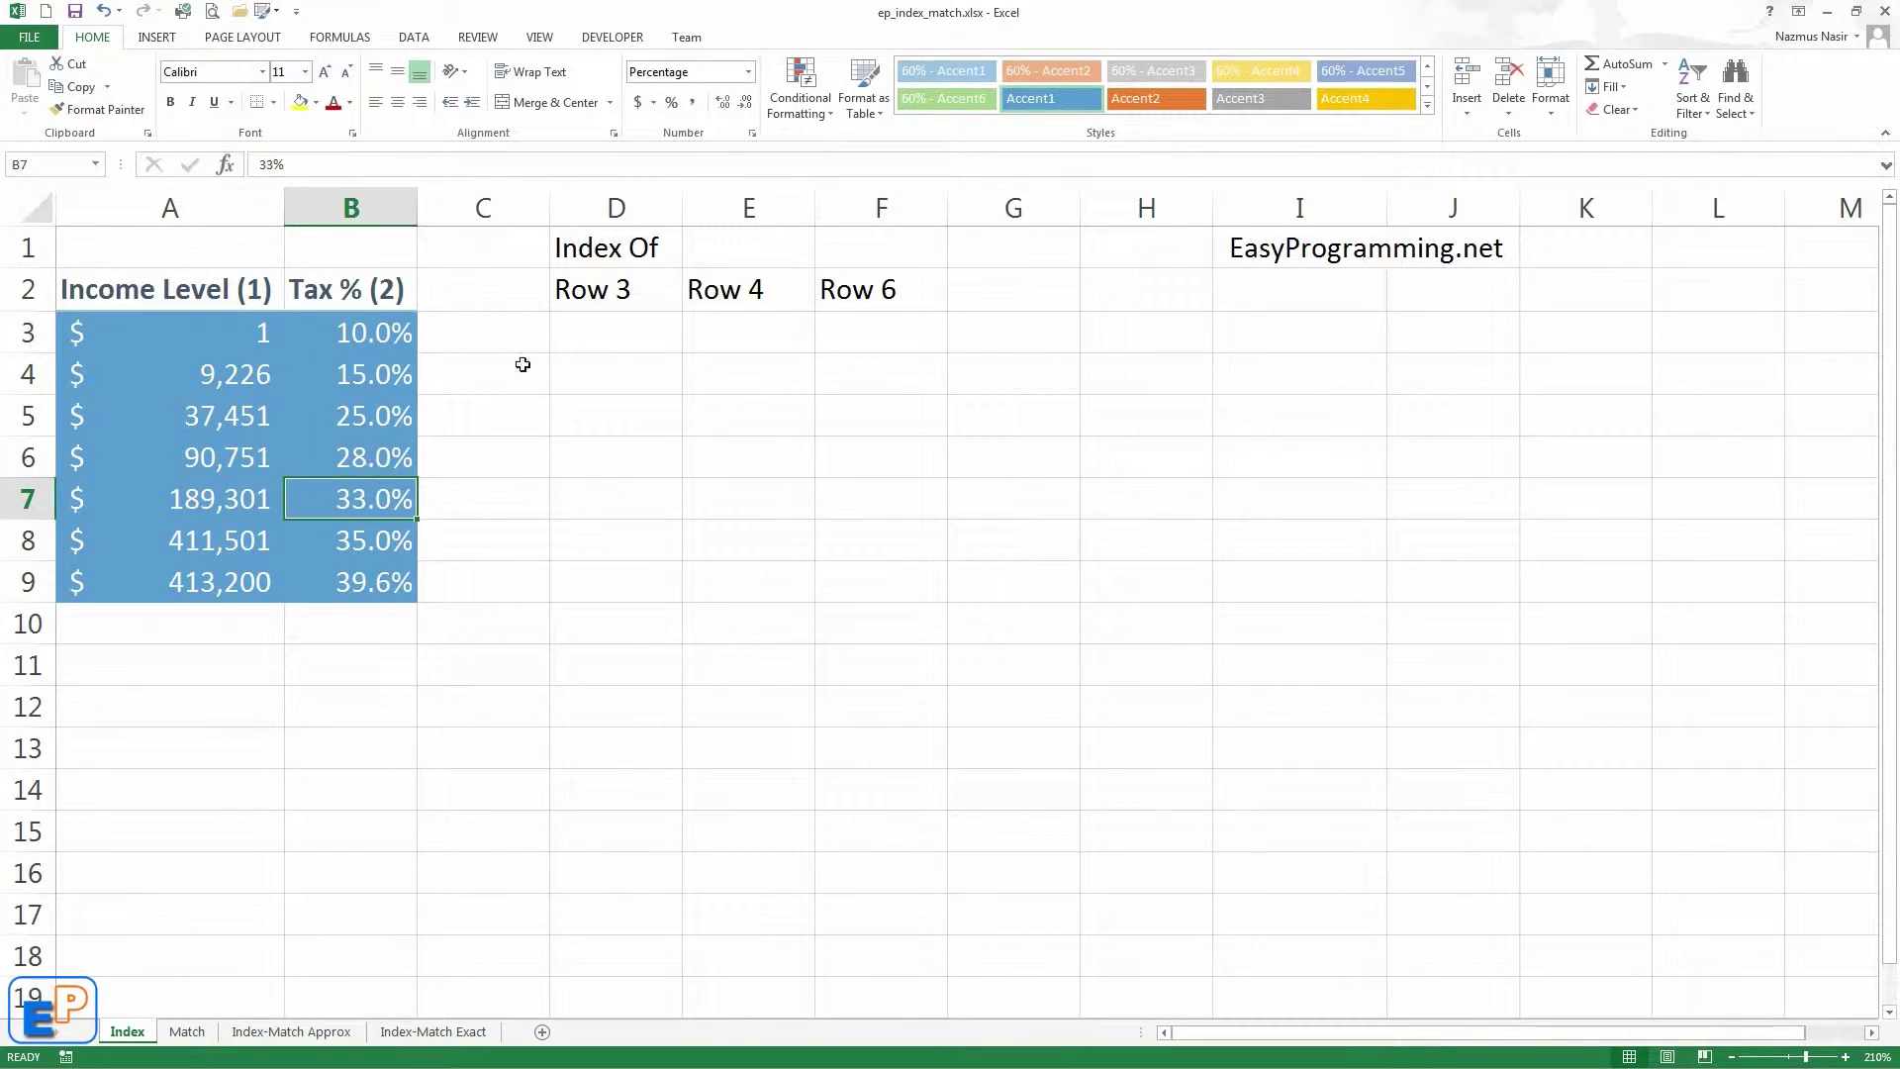
# Enter =INDEX(A3:A9,3) in D3 so it returns 37451.
pyautogui.click(581, 331)
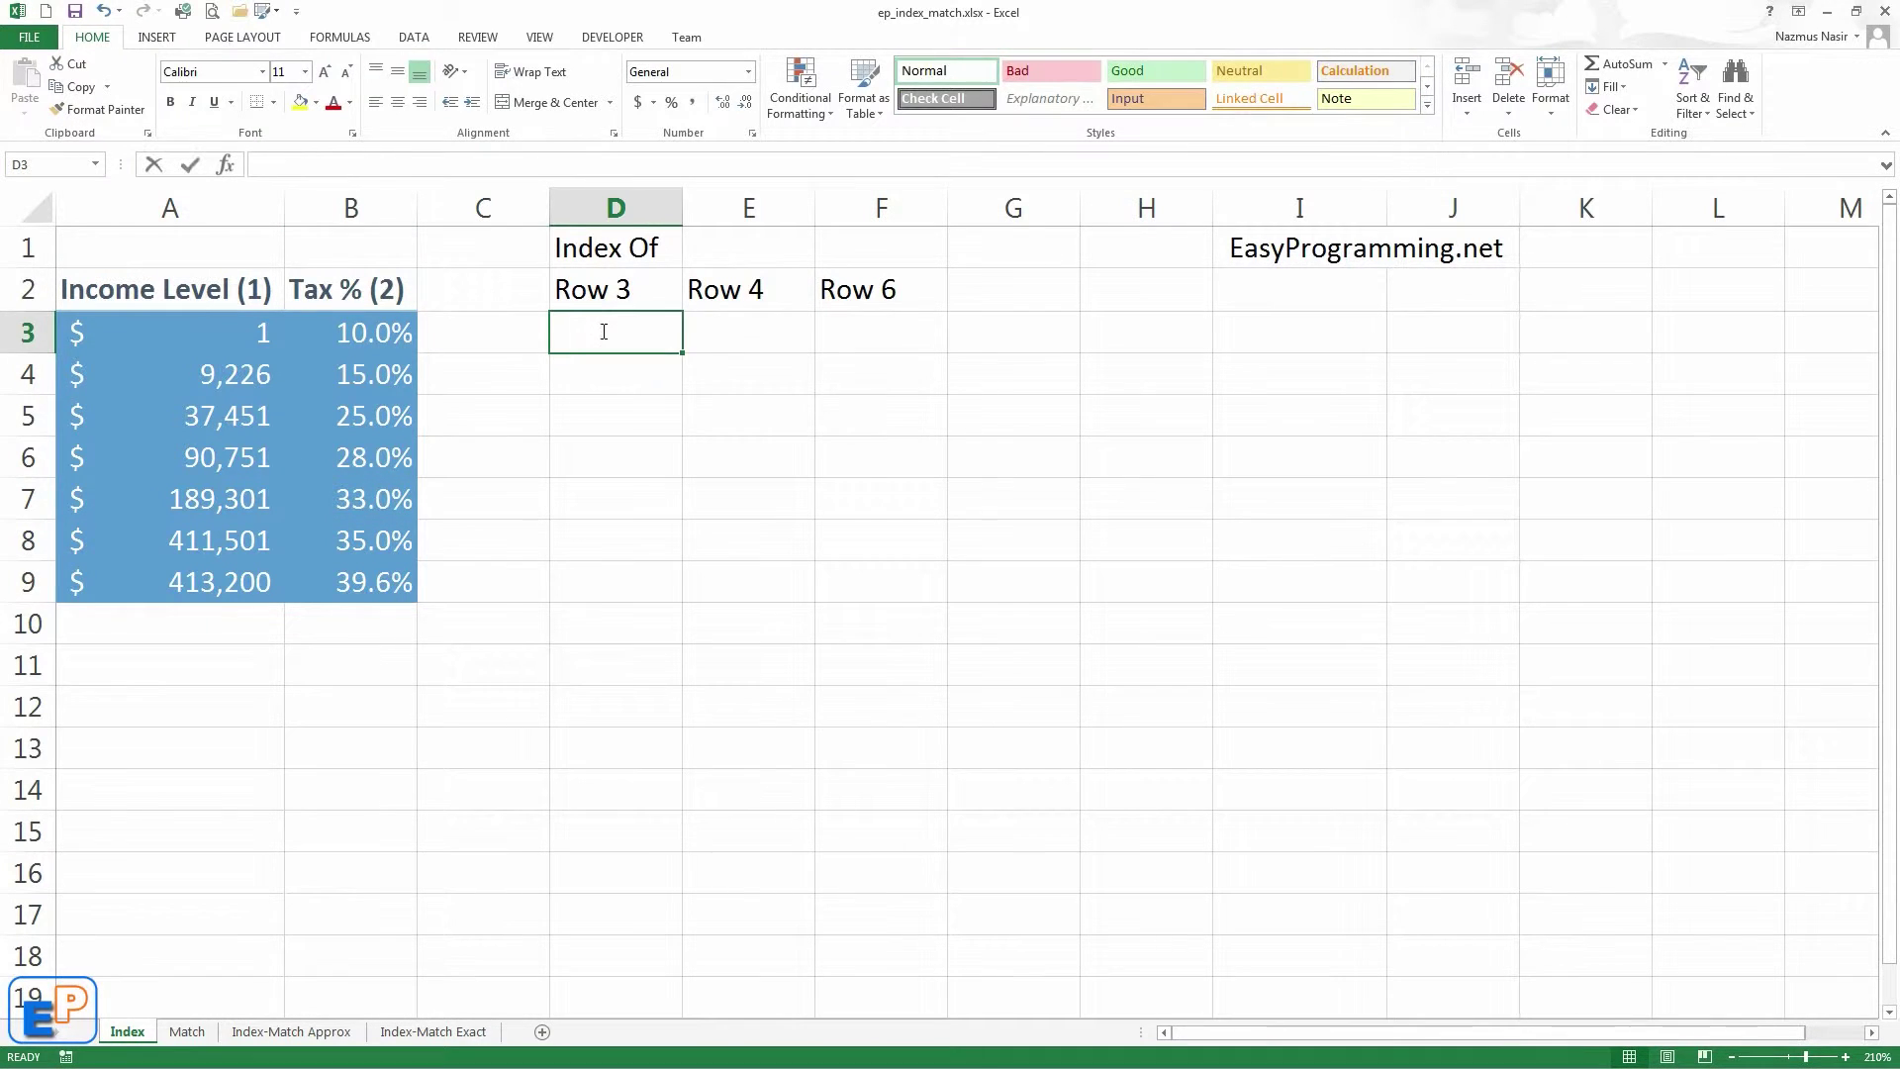
pyautogui.write('=index')
pyautogui.press('Tab')
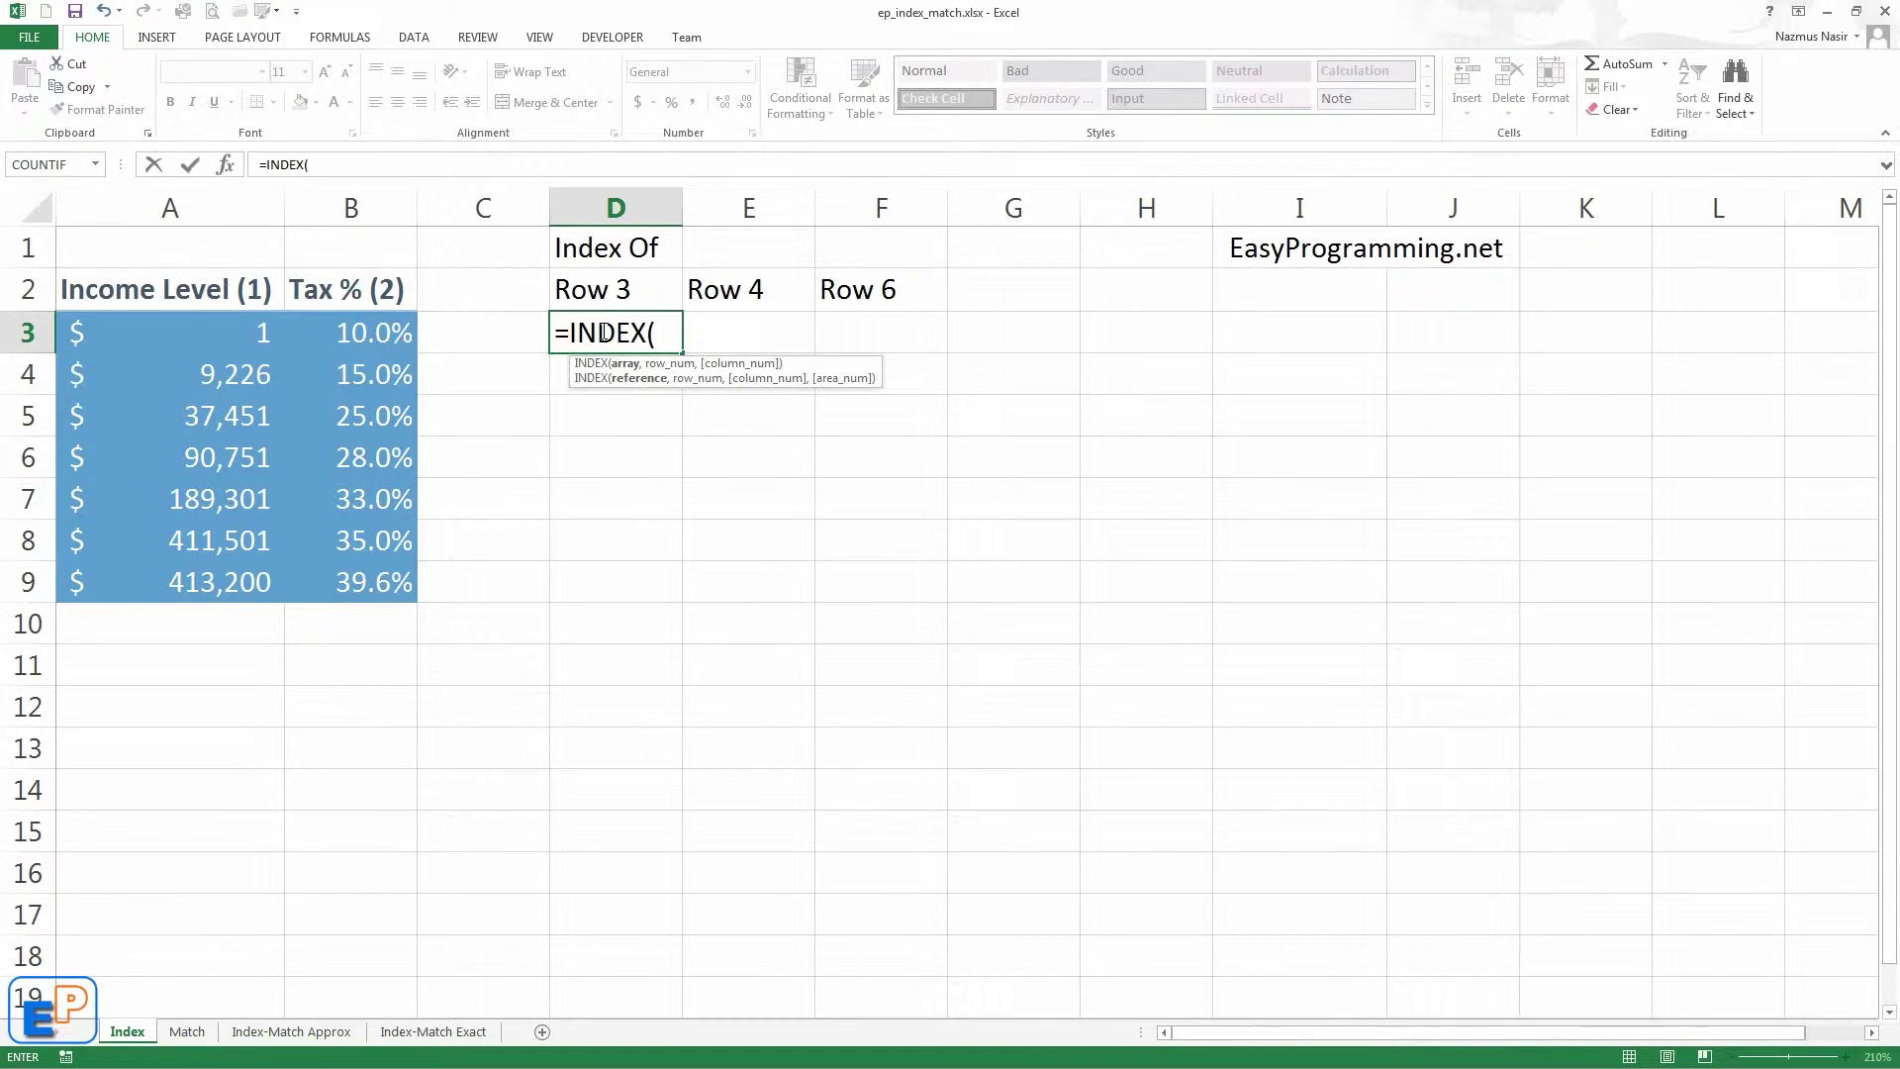
pyautogui.moveTo(263, 333); pyautogui.dragTo(233, 586)
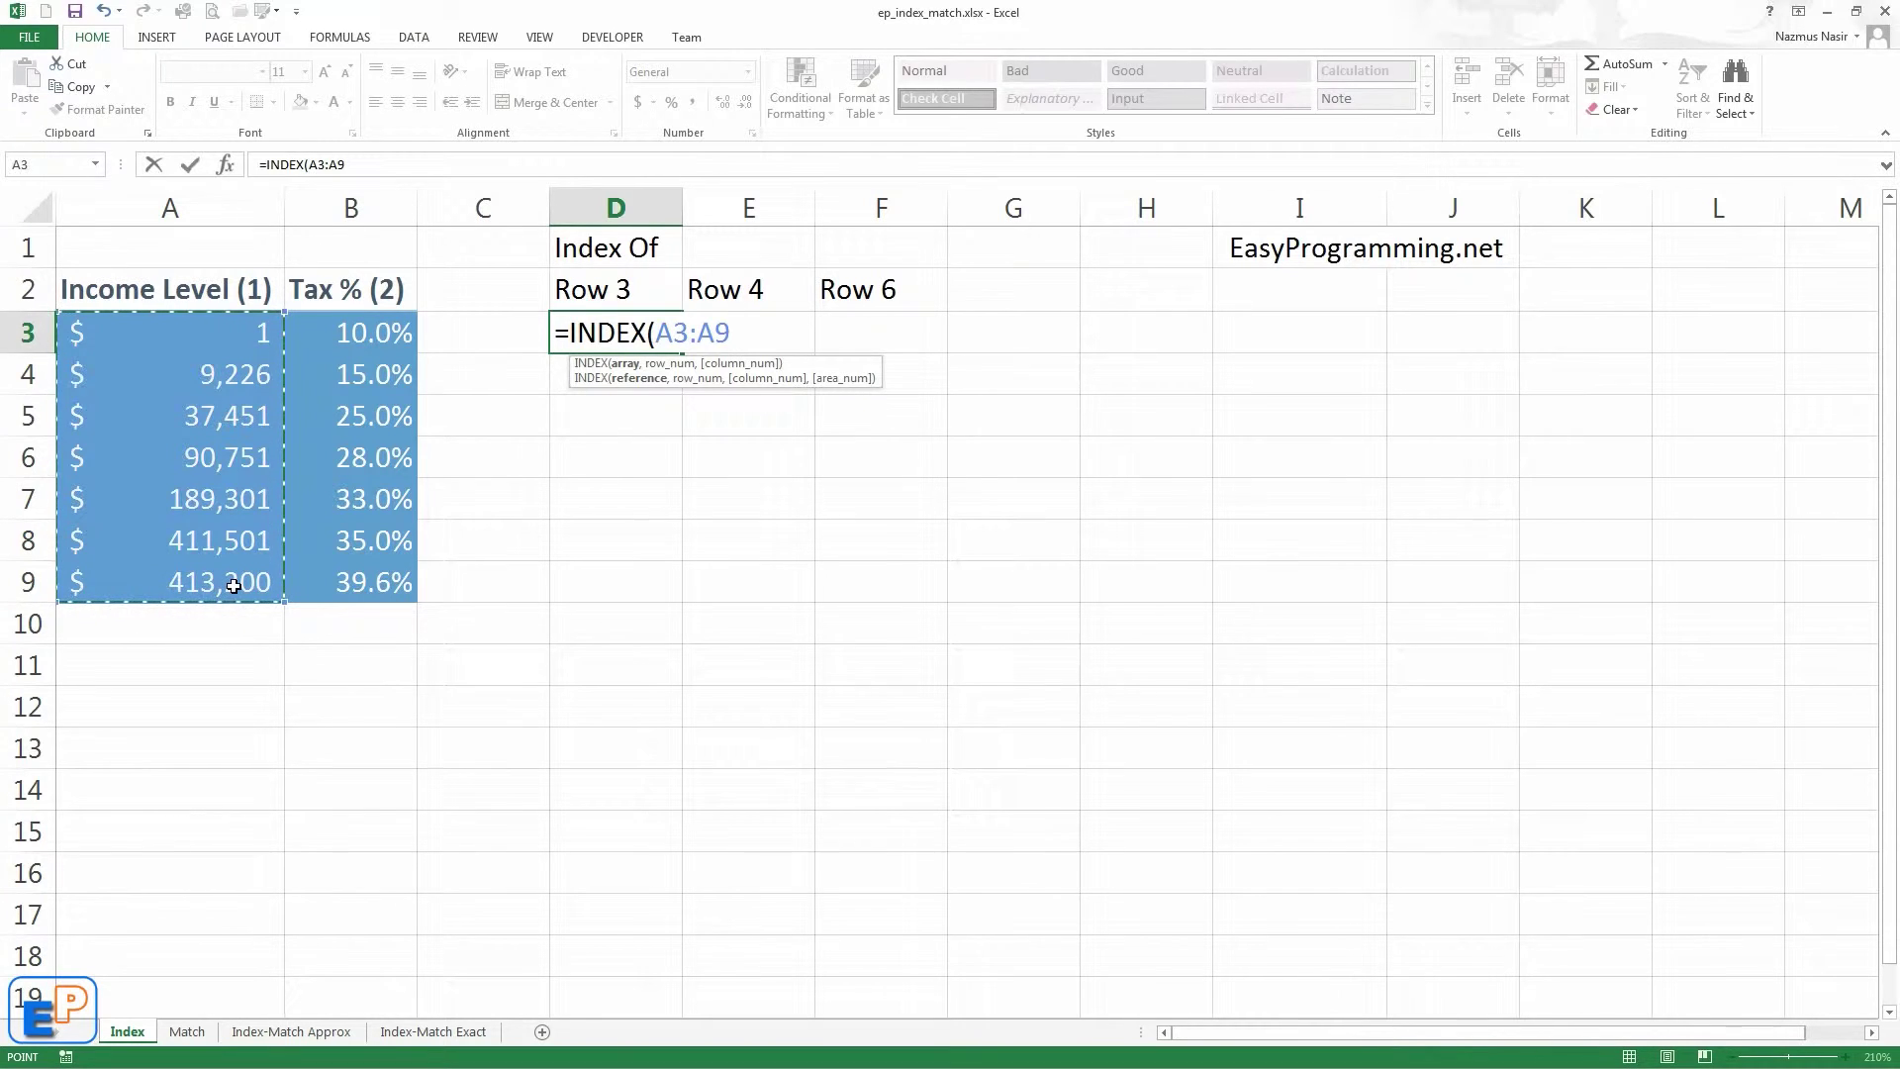
pyautogui.write(',')
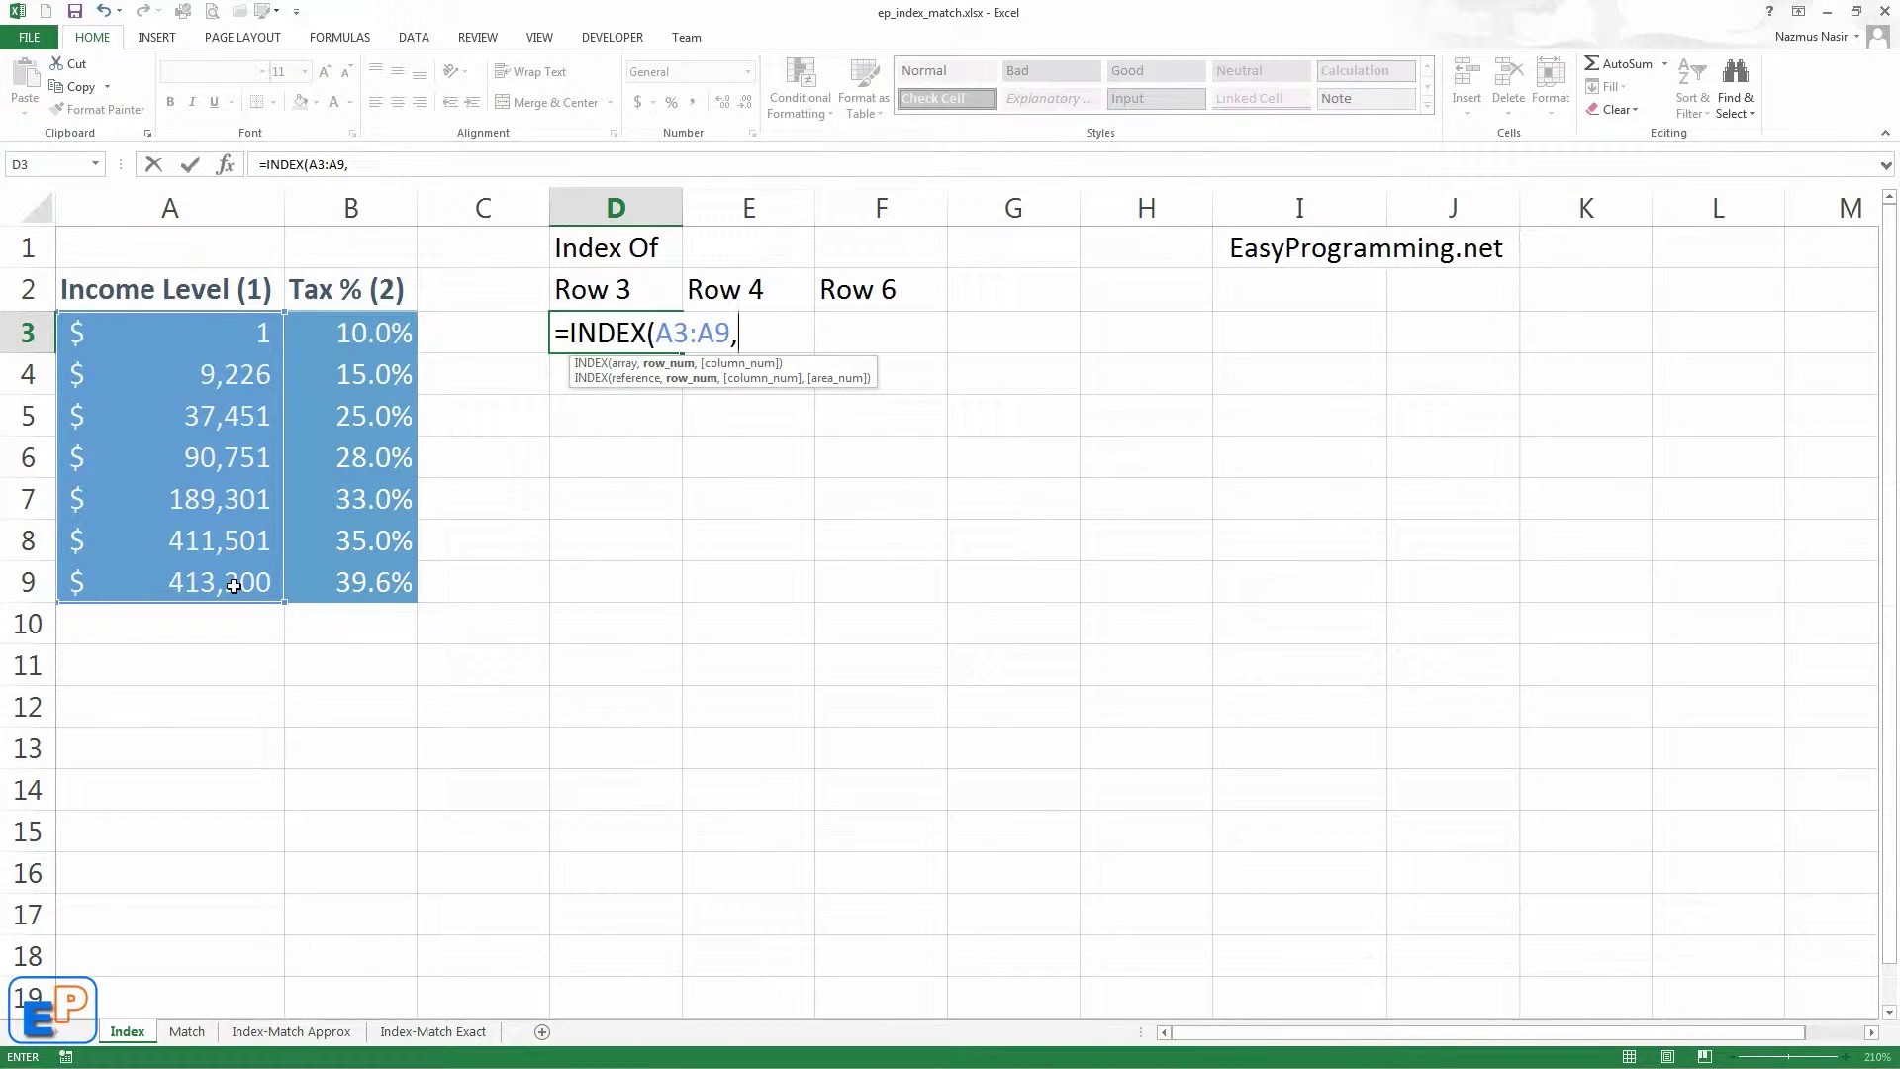
pyautogui.write('3')
pyautogui.press('Return')
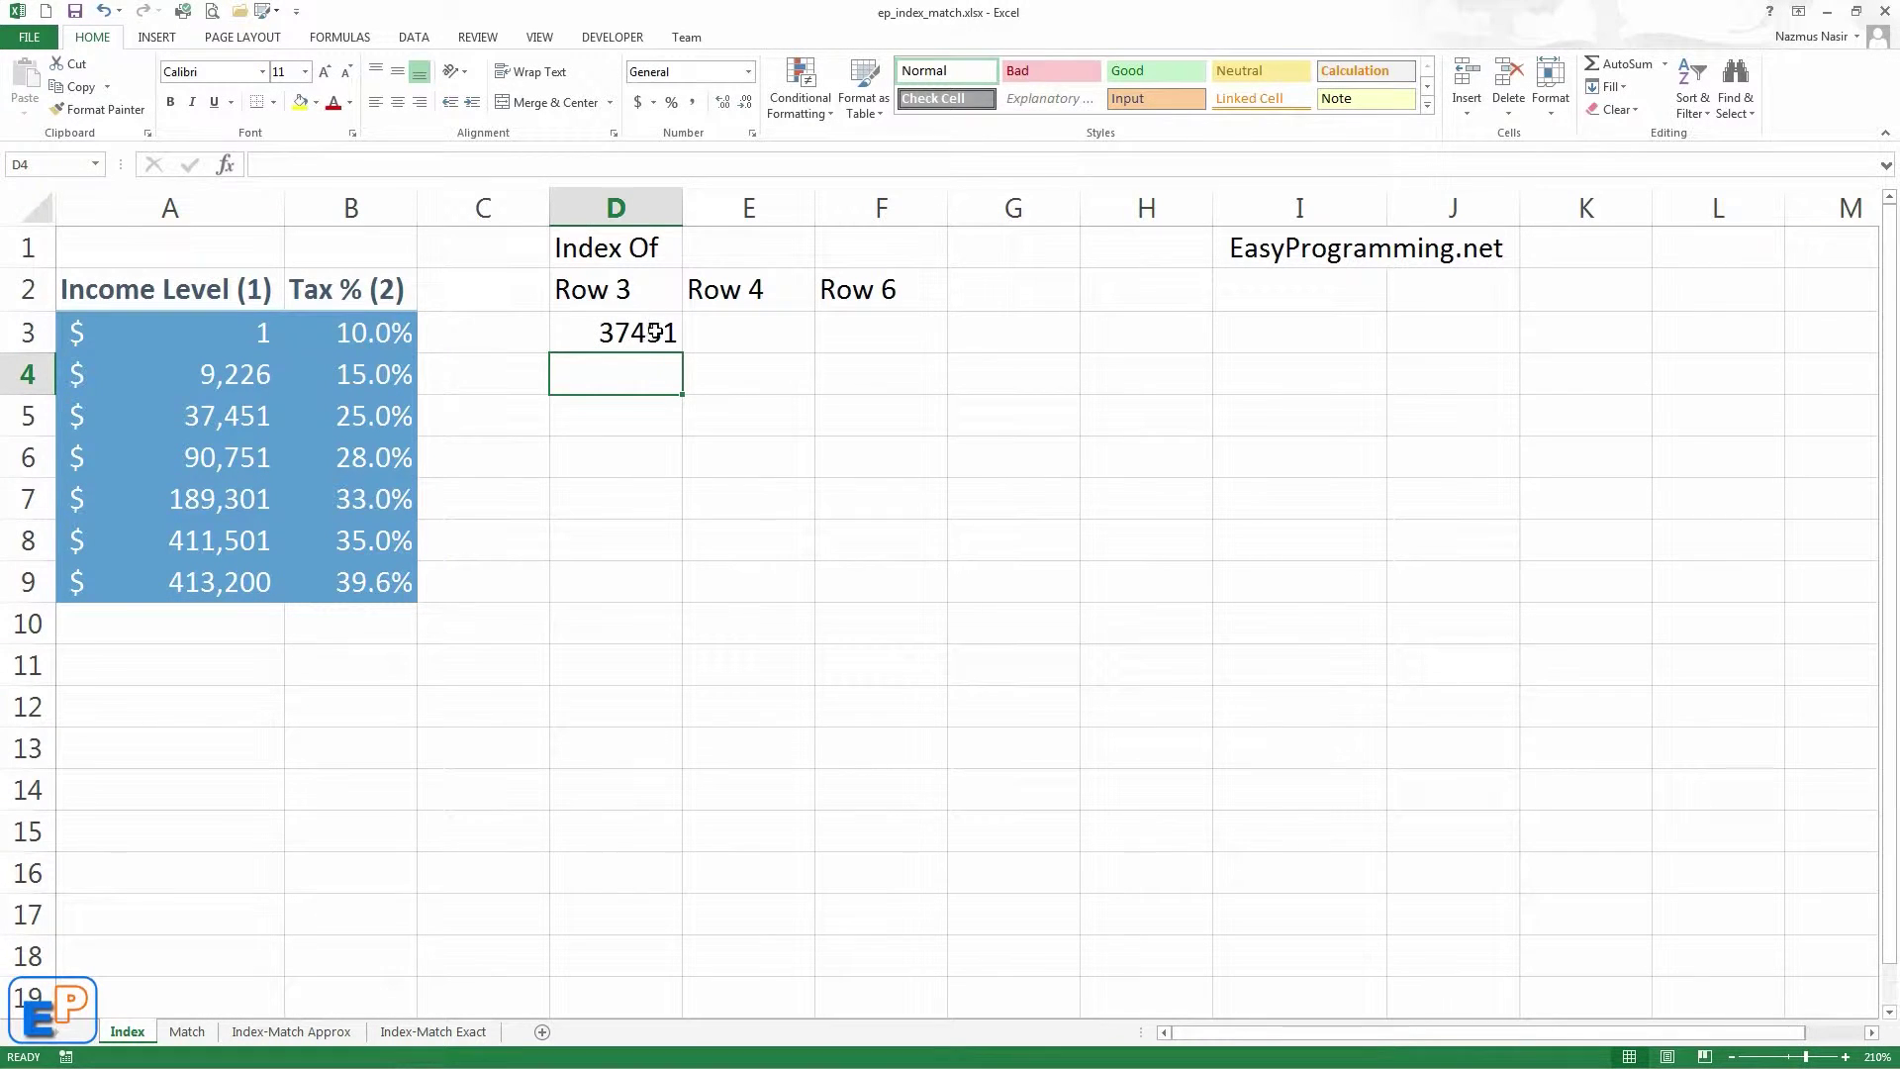
# Enter =INDEX(A3:A9,4) in E3 so it returns 90751.
pyautogui.click(239, 418)
pyautogui.click(739, 330)
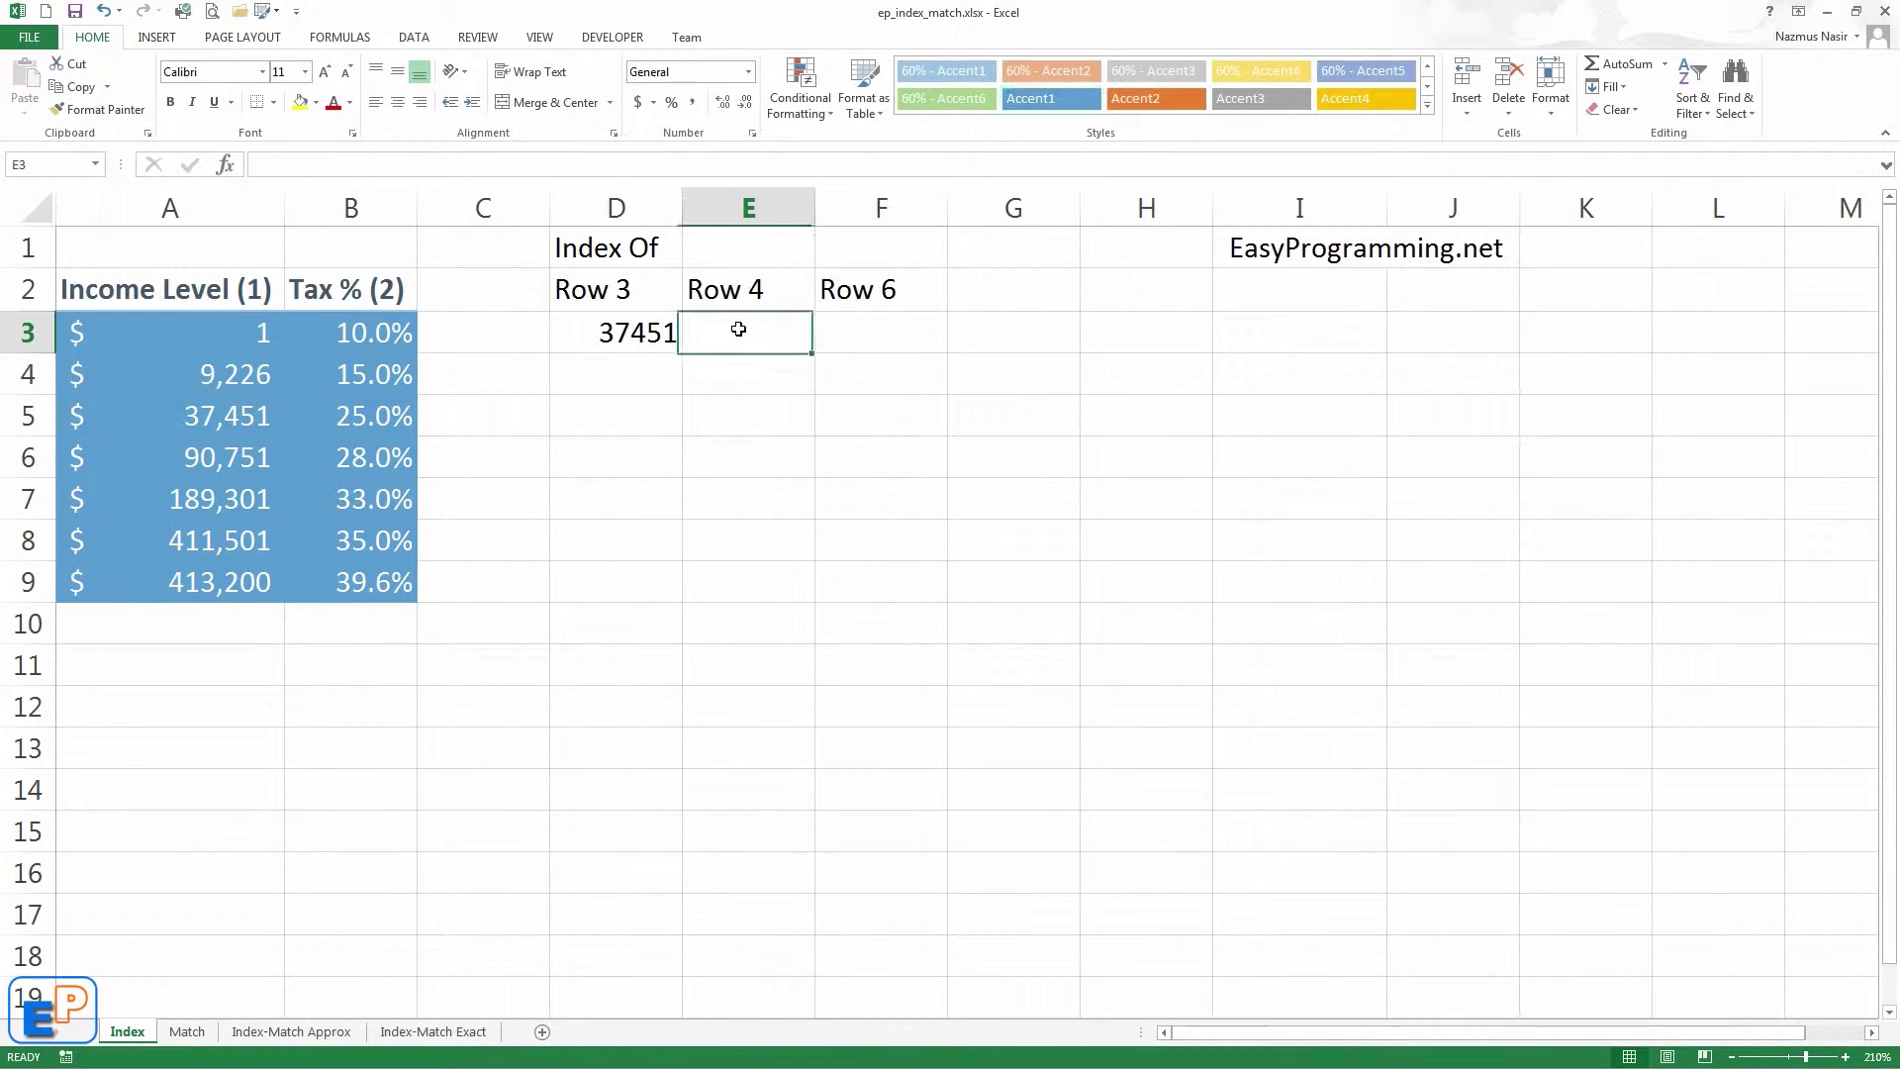
pyautogui.write('=index')
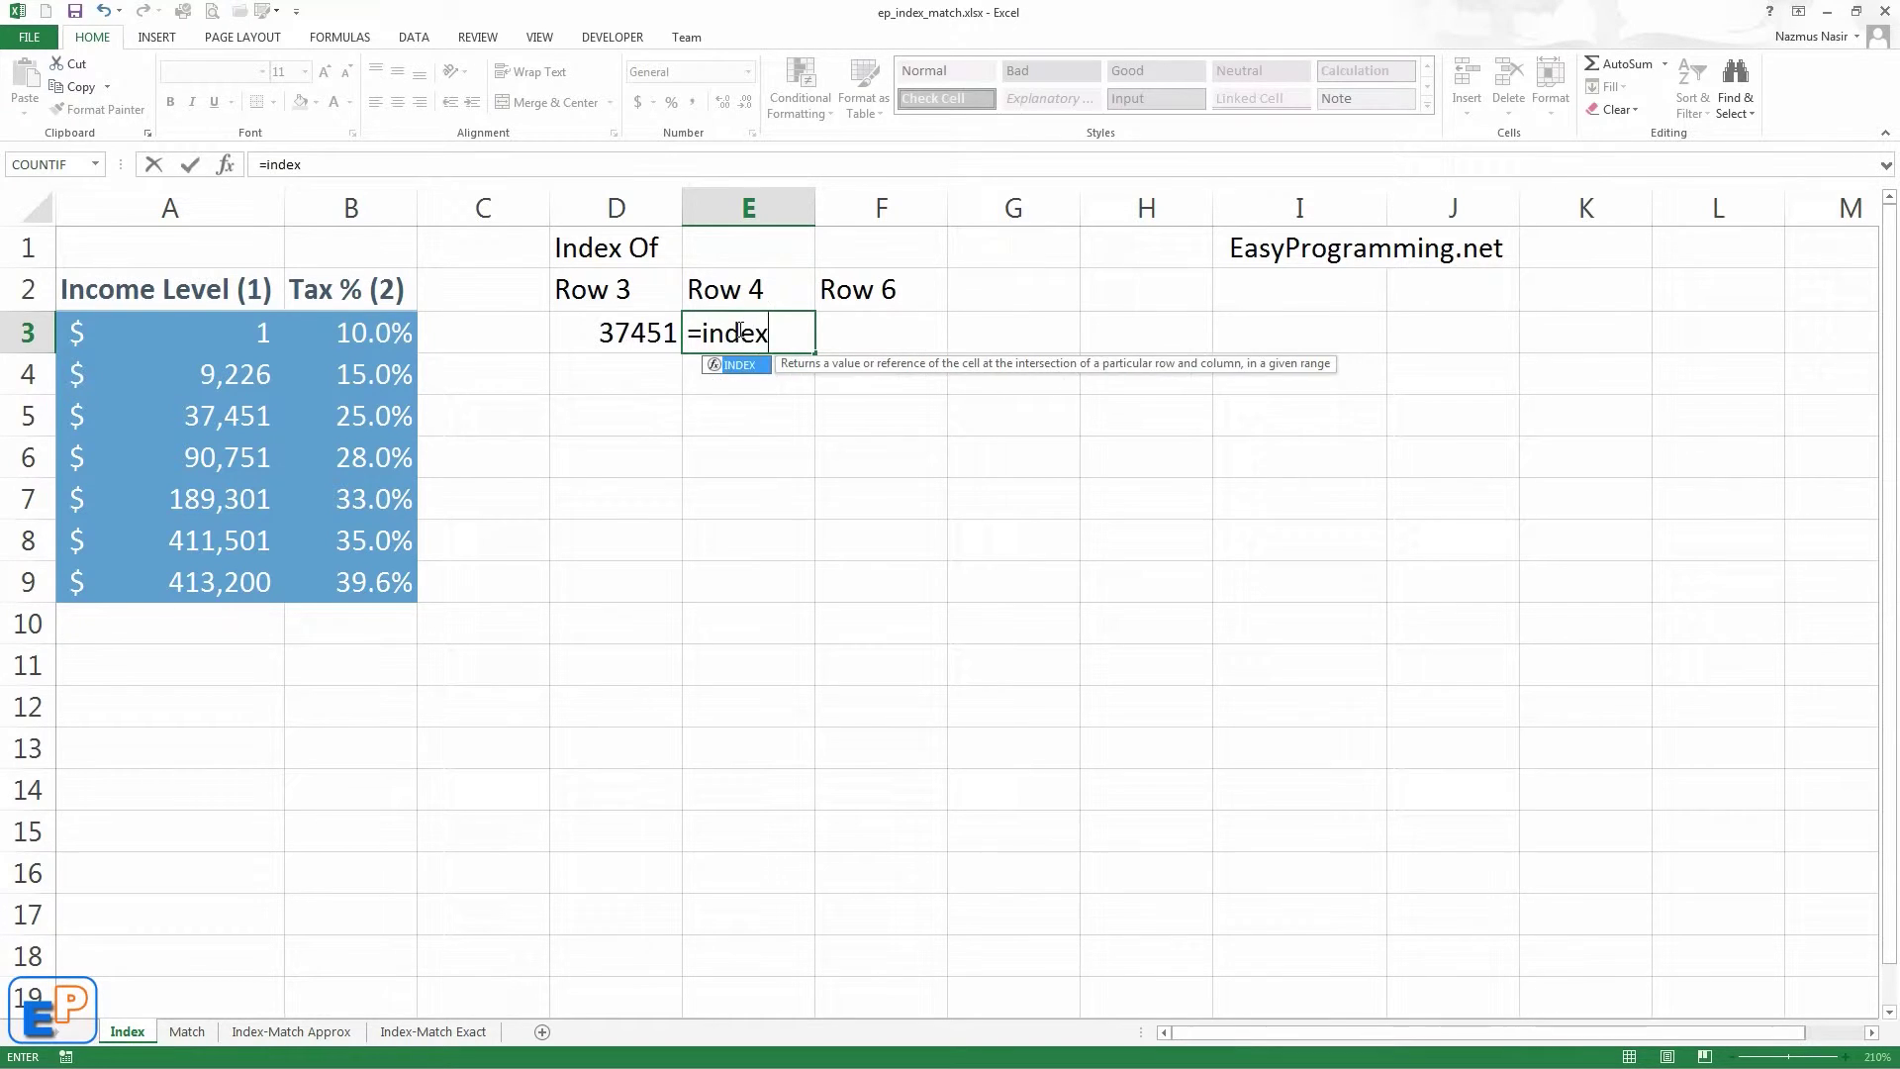
pyautogui.press('Tab')
pyautogui.moveTo(221, 326); pyautogui.dragTo(243, 581)
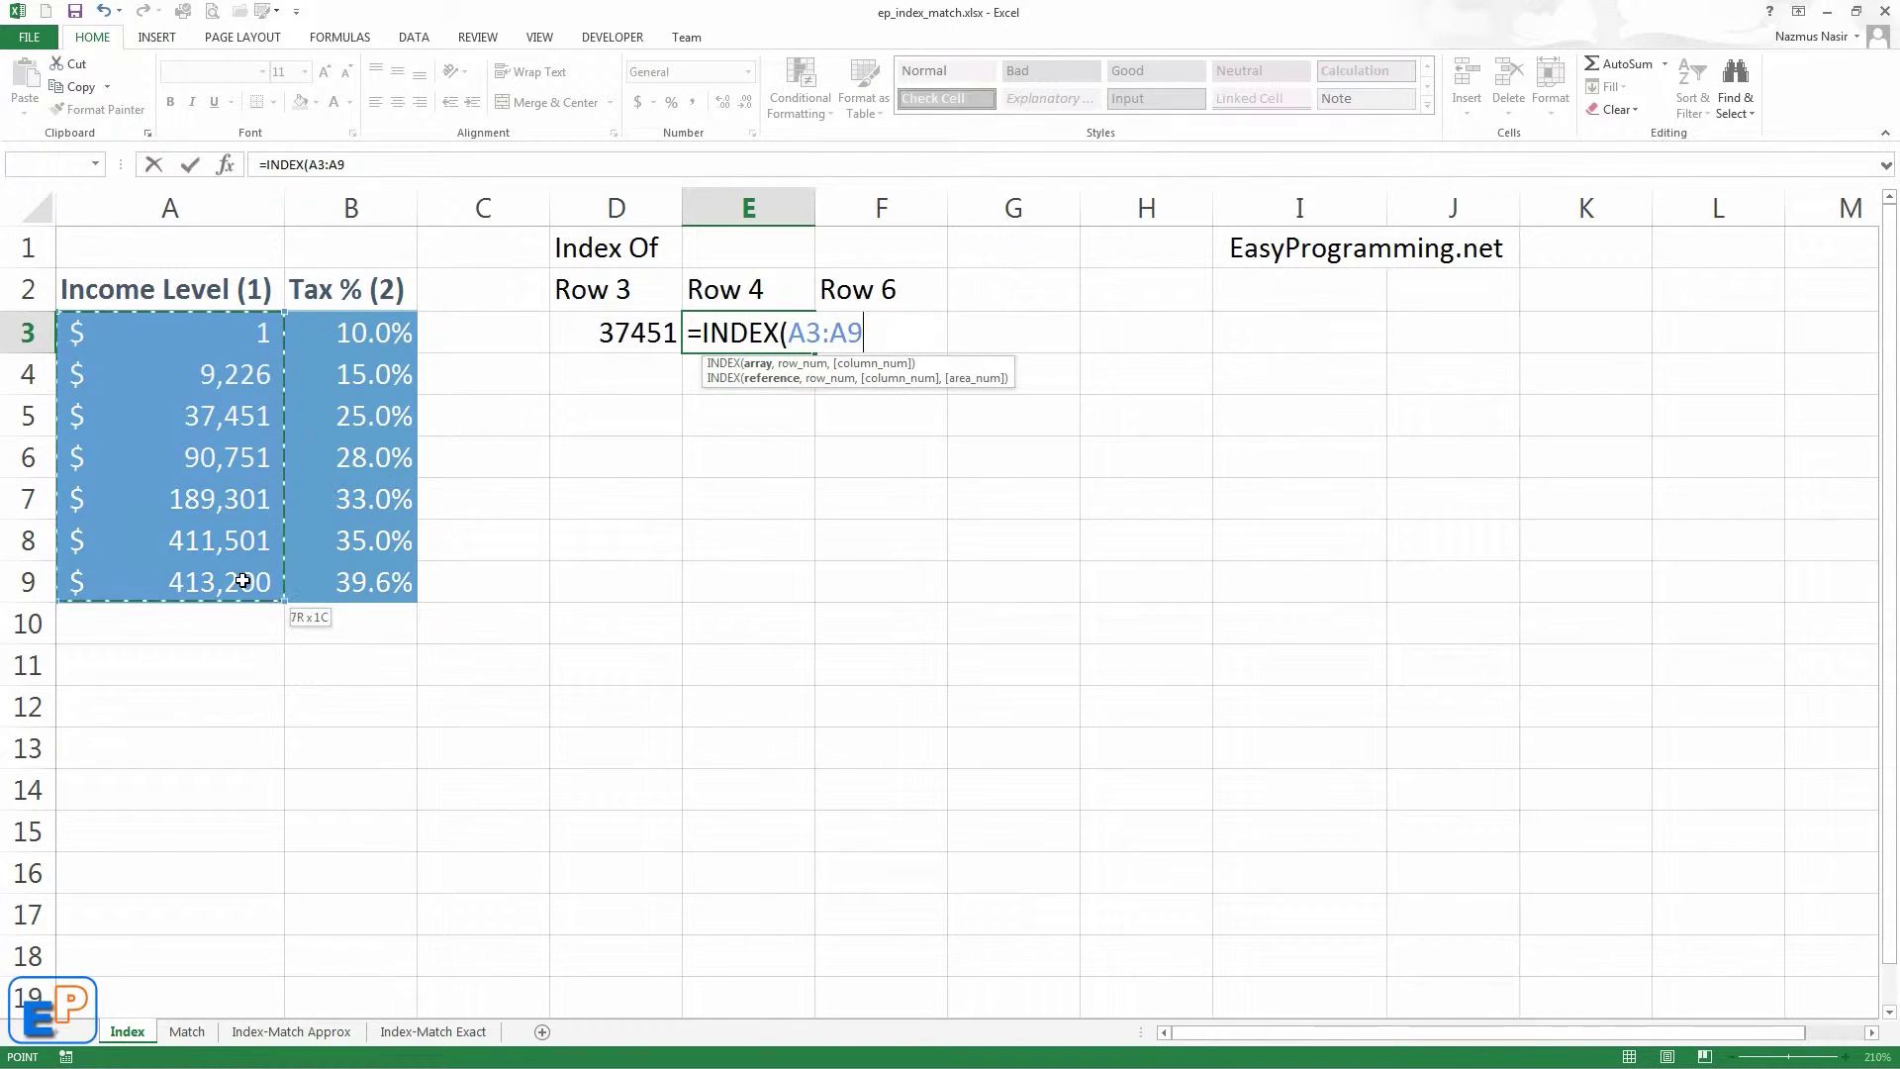
pyautogui.write(',4')
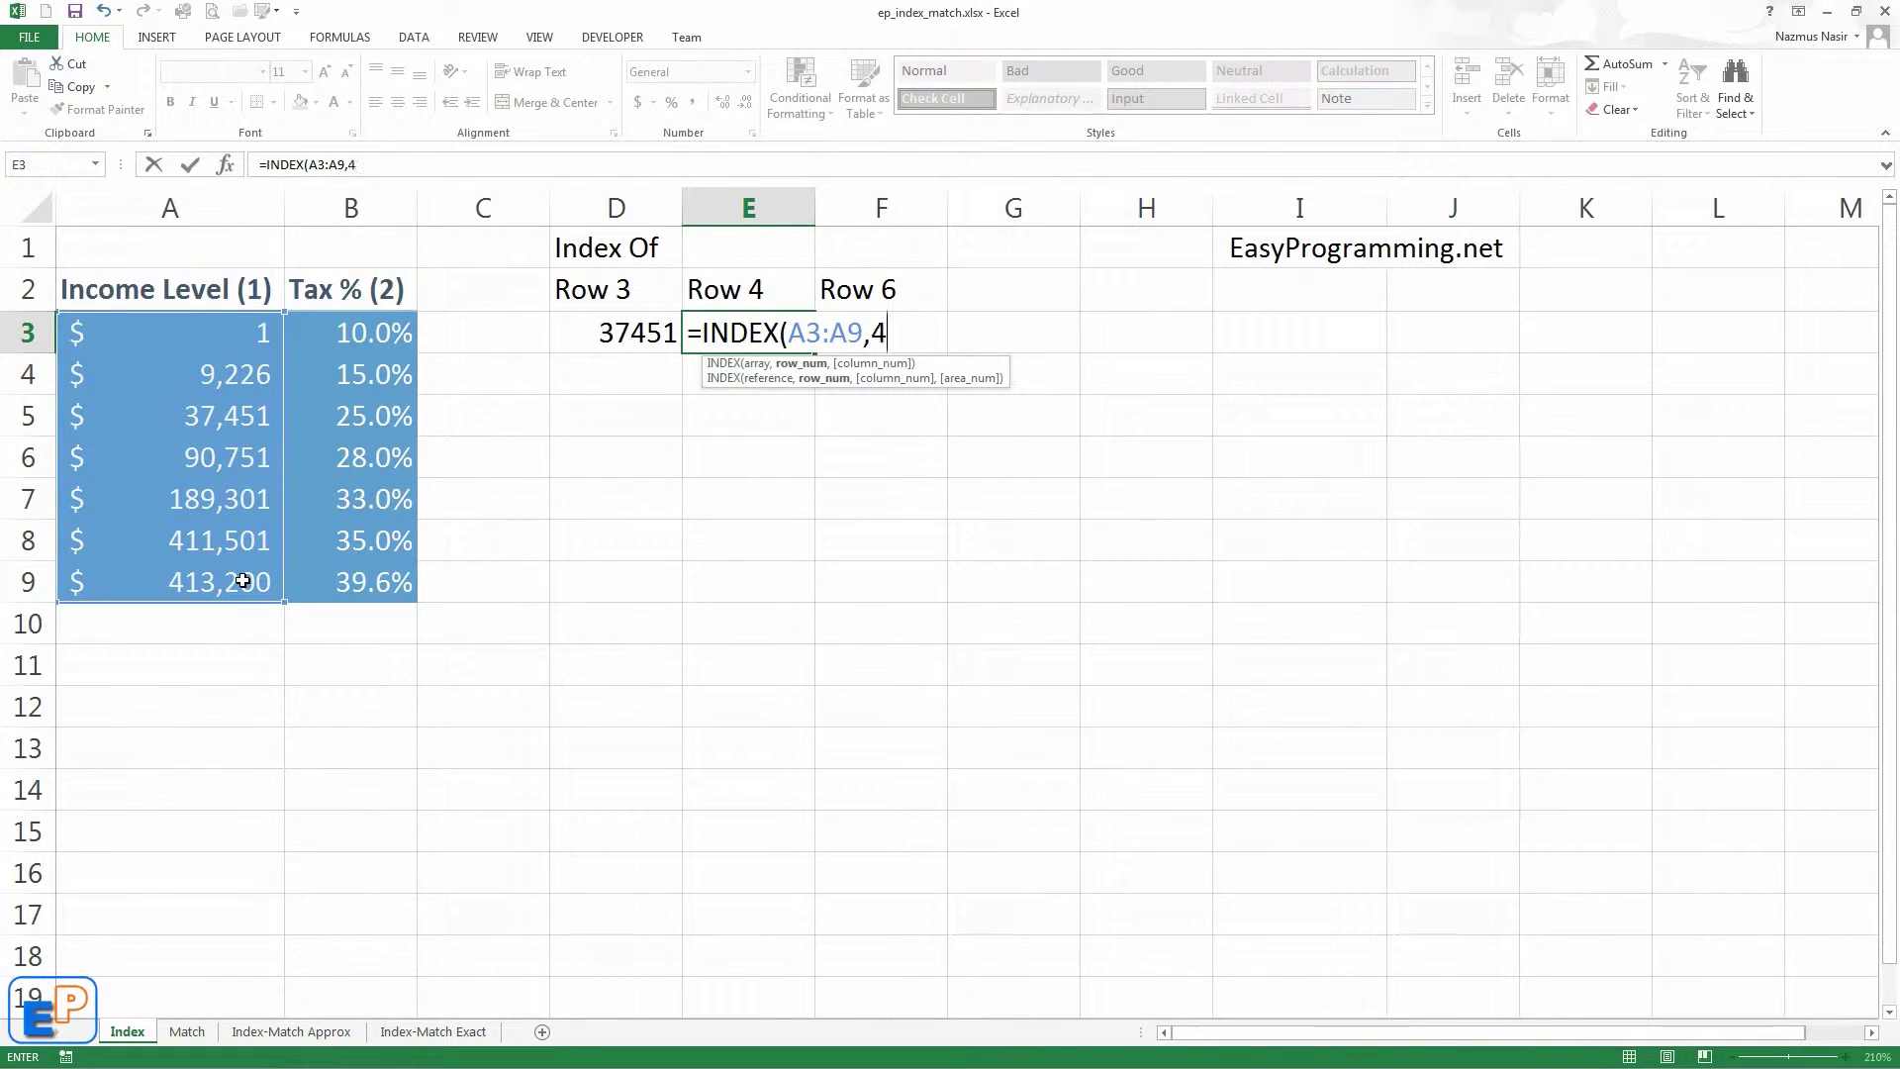
pyautogui.press('Return')
# Enter =INDEX(A3:A9,6) in F3, correcting the row number from 3, so it returns 411501.
pyautogui.click(879, 360)
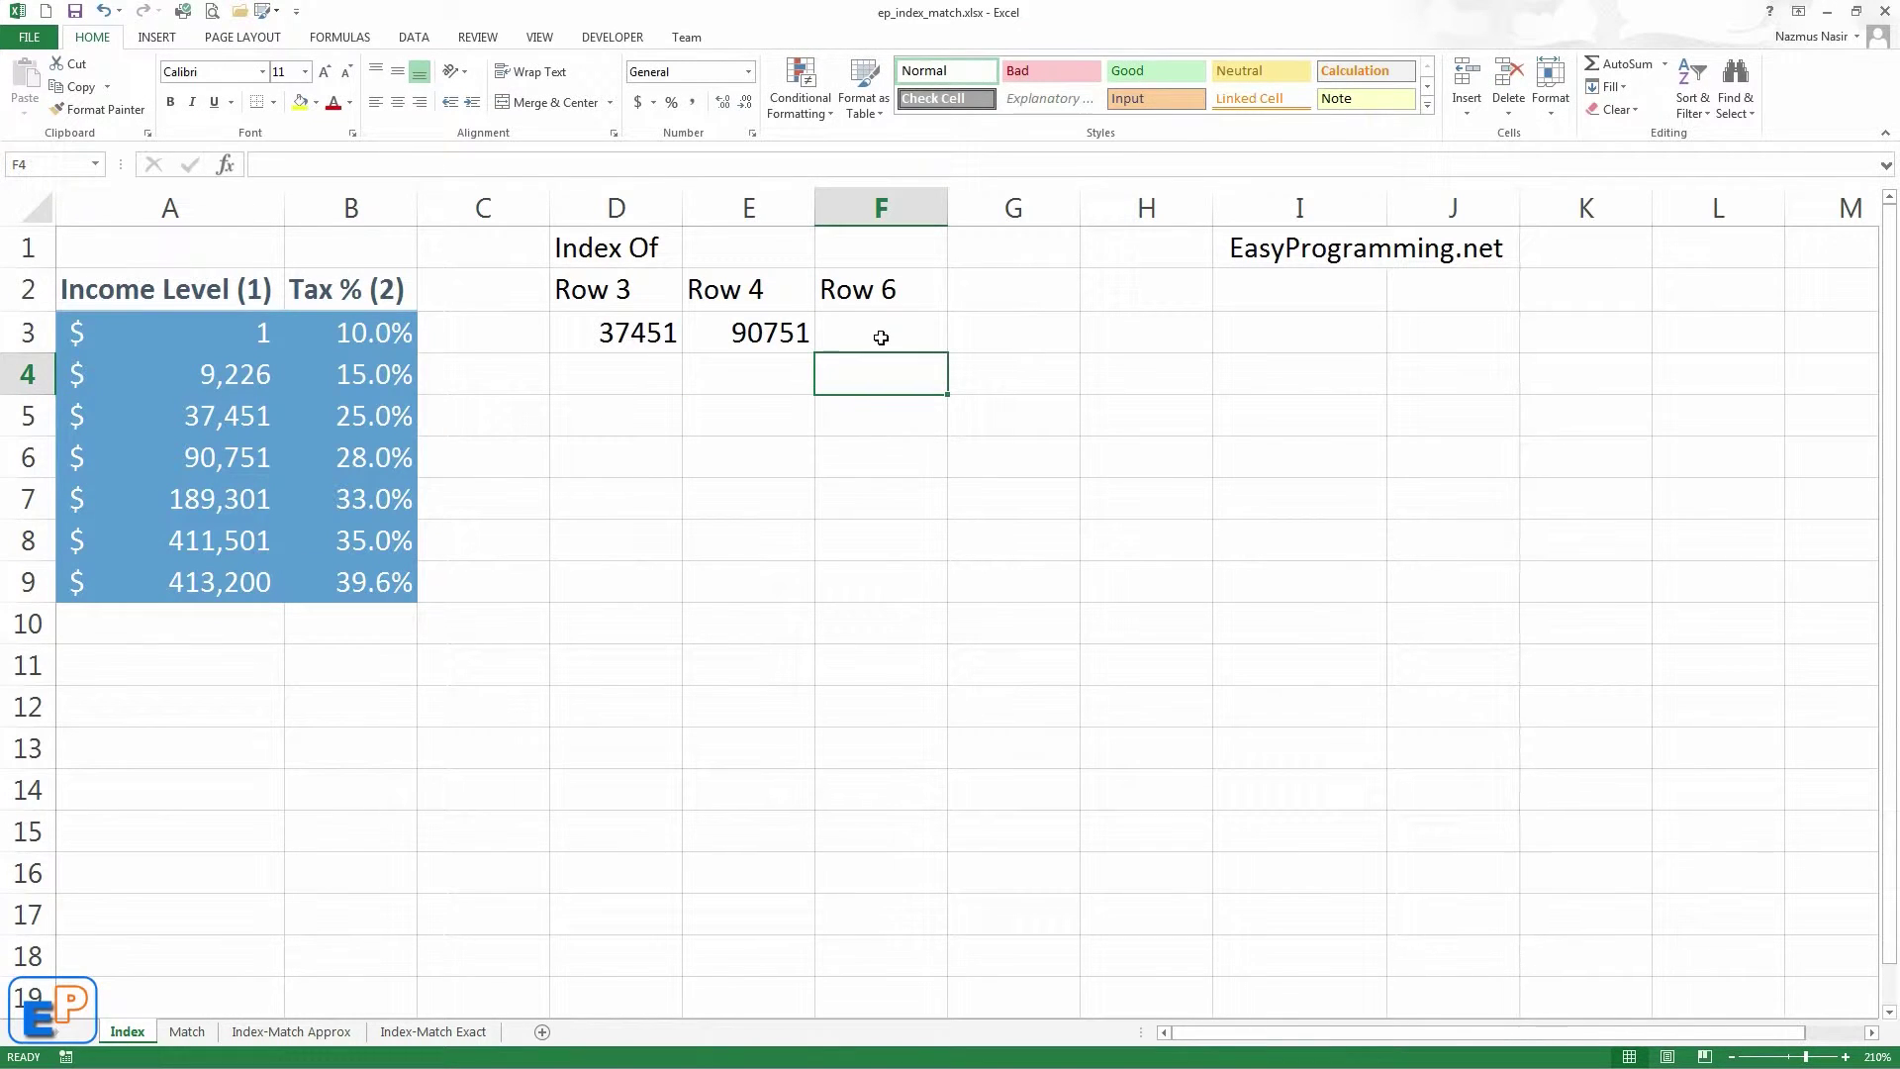
pyautogui.click(880, 338)
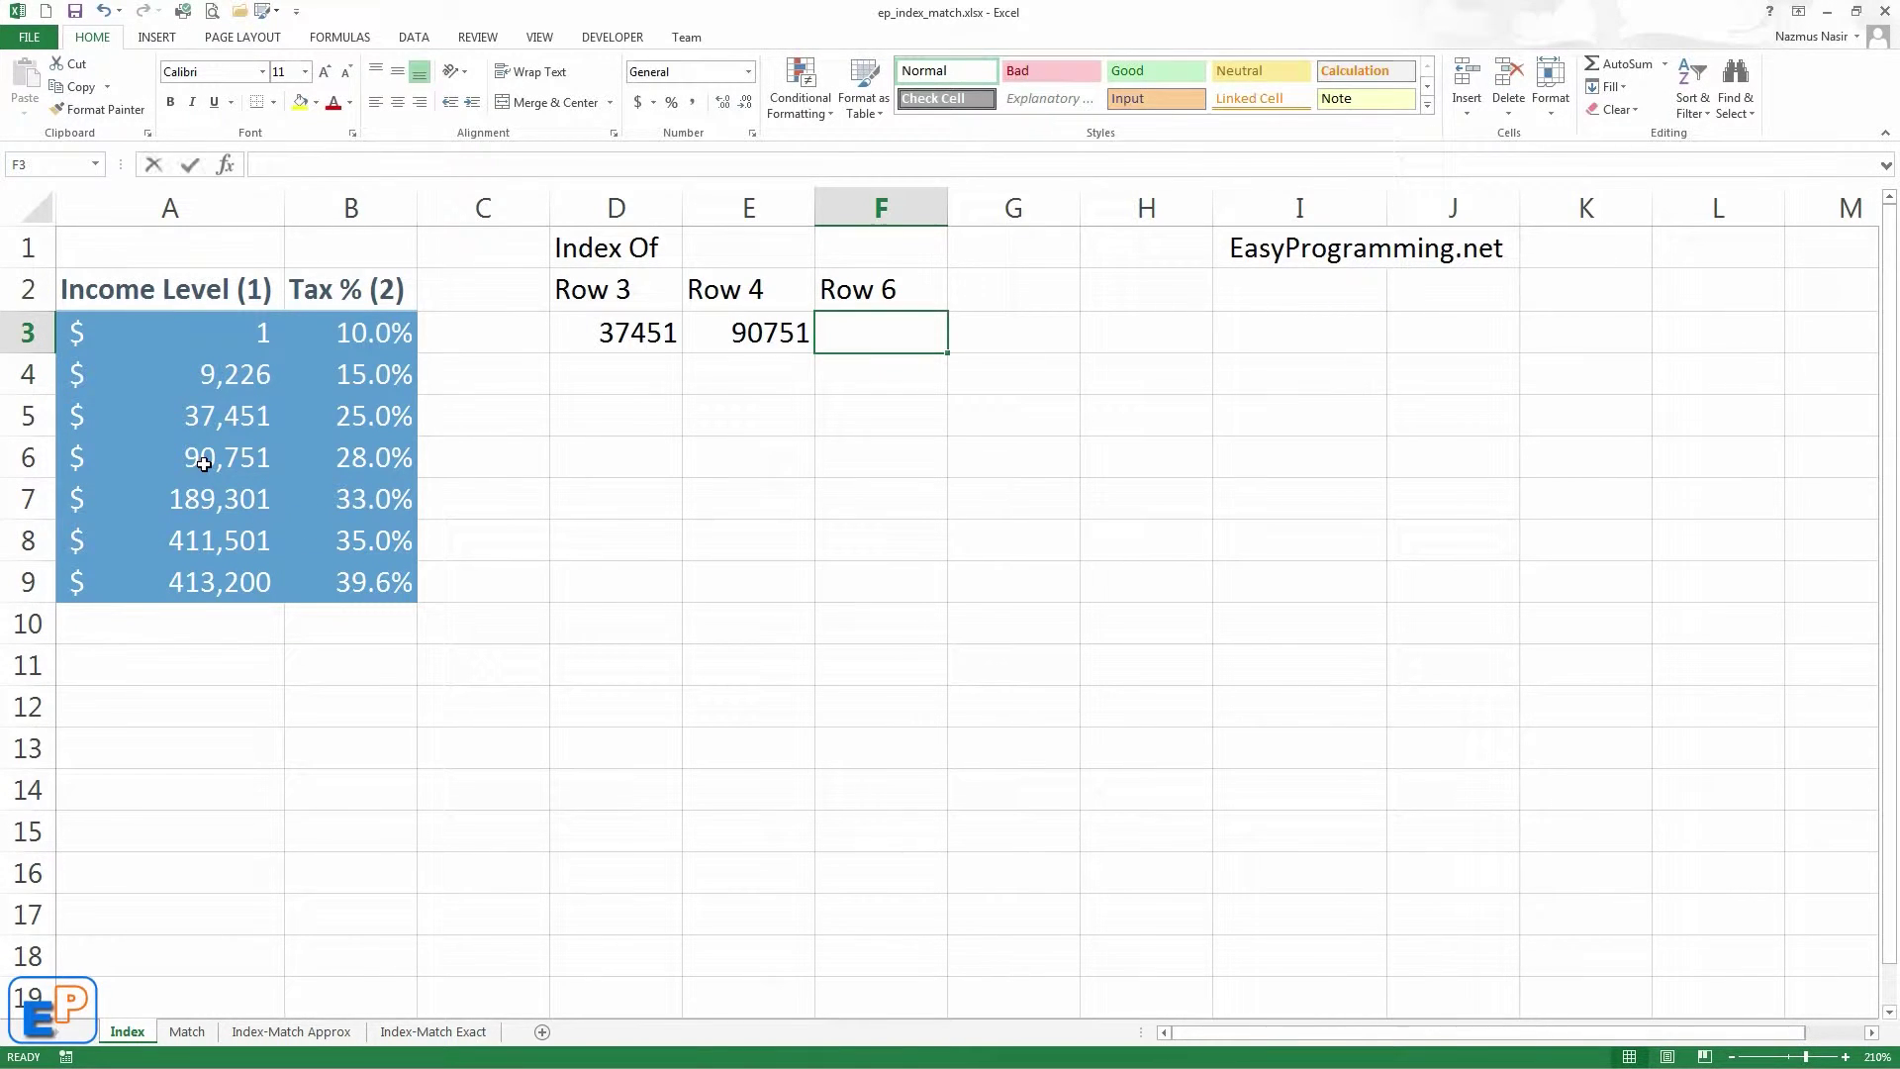
pyautogui.write('=index')
pyautogui.press('Tab')
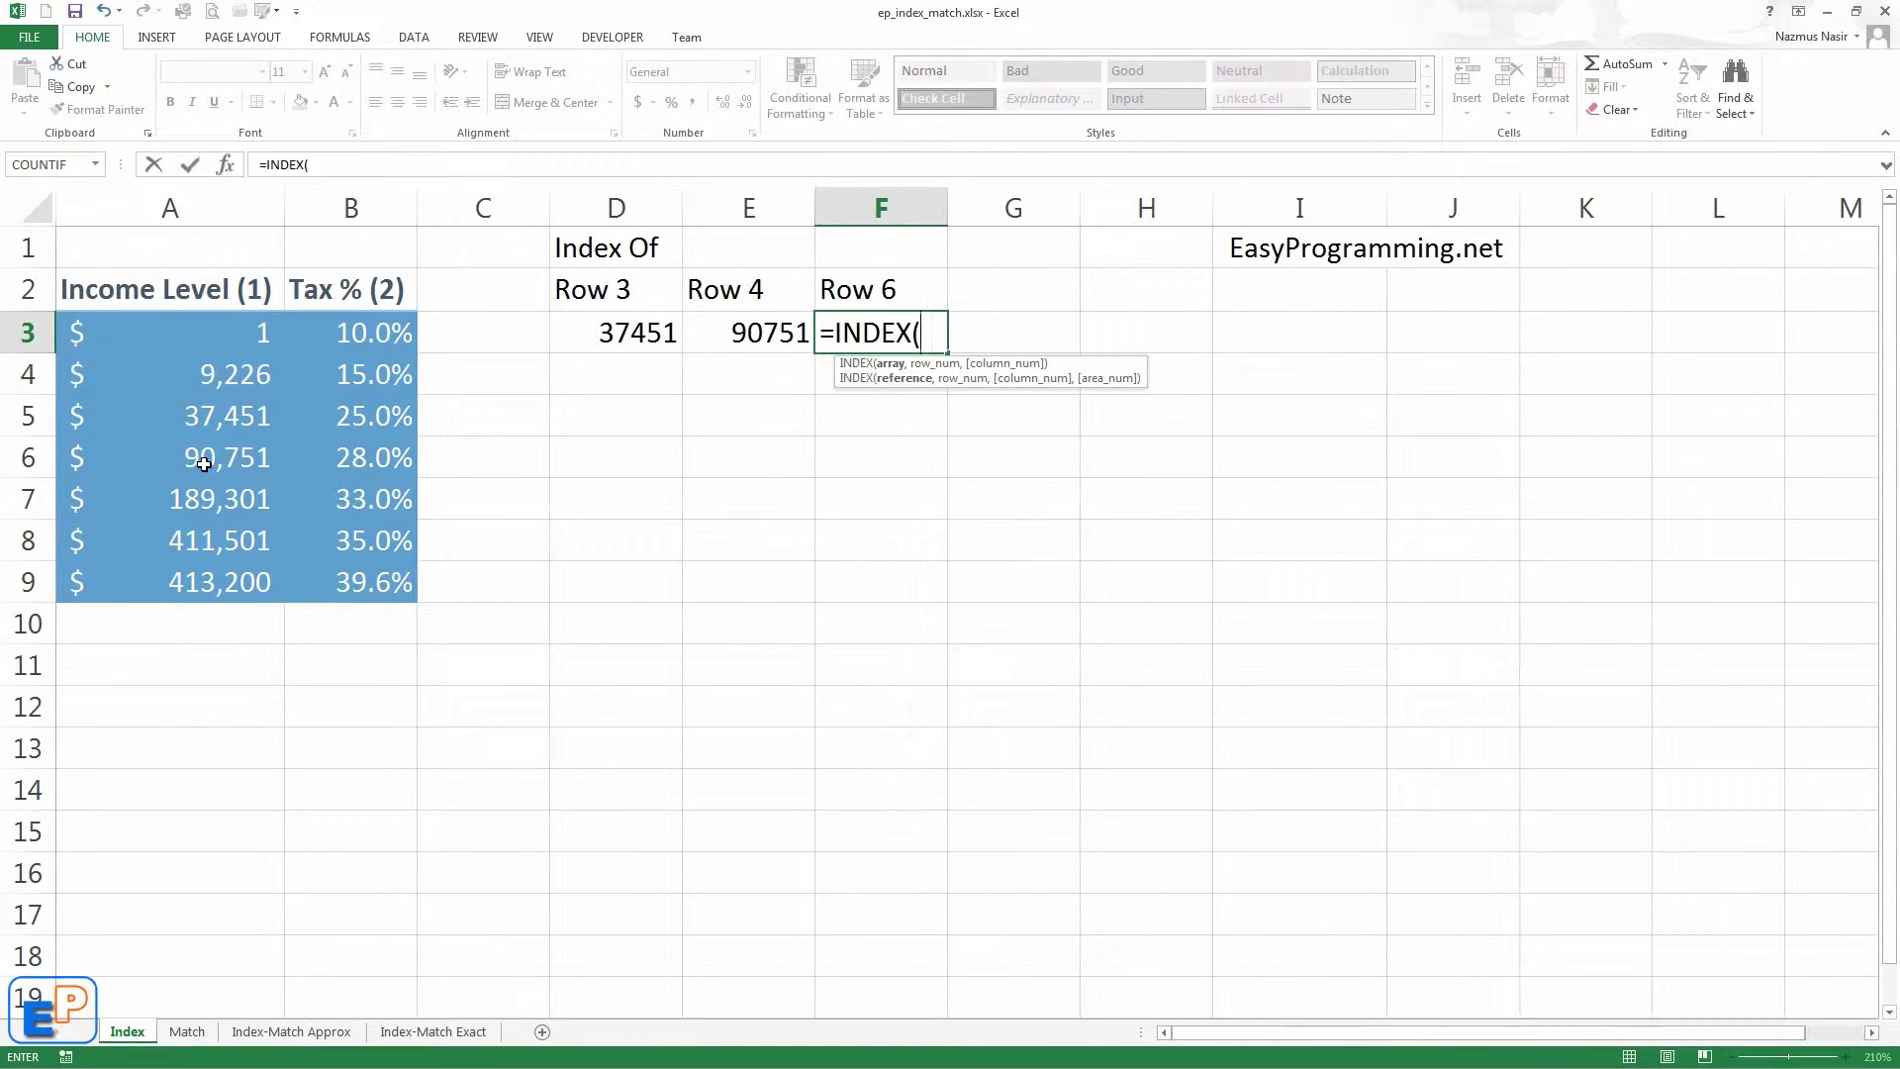
pyautogui.moveTo(238, 327); pyautogui.dragTo(239, 594)
pyautogui.write(',3')
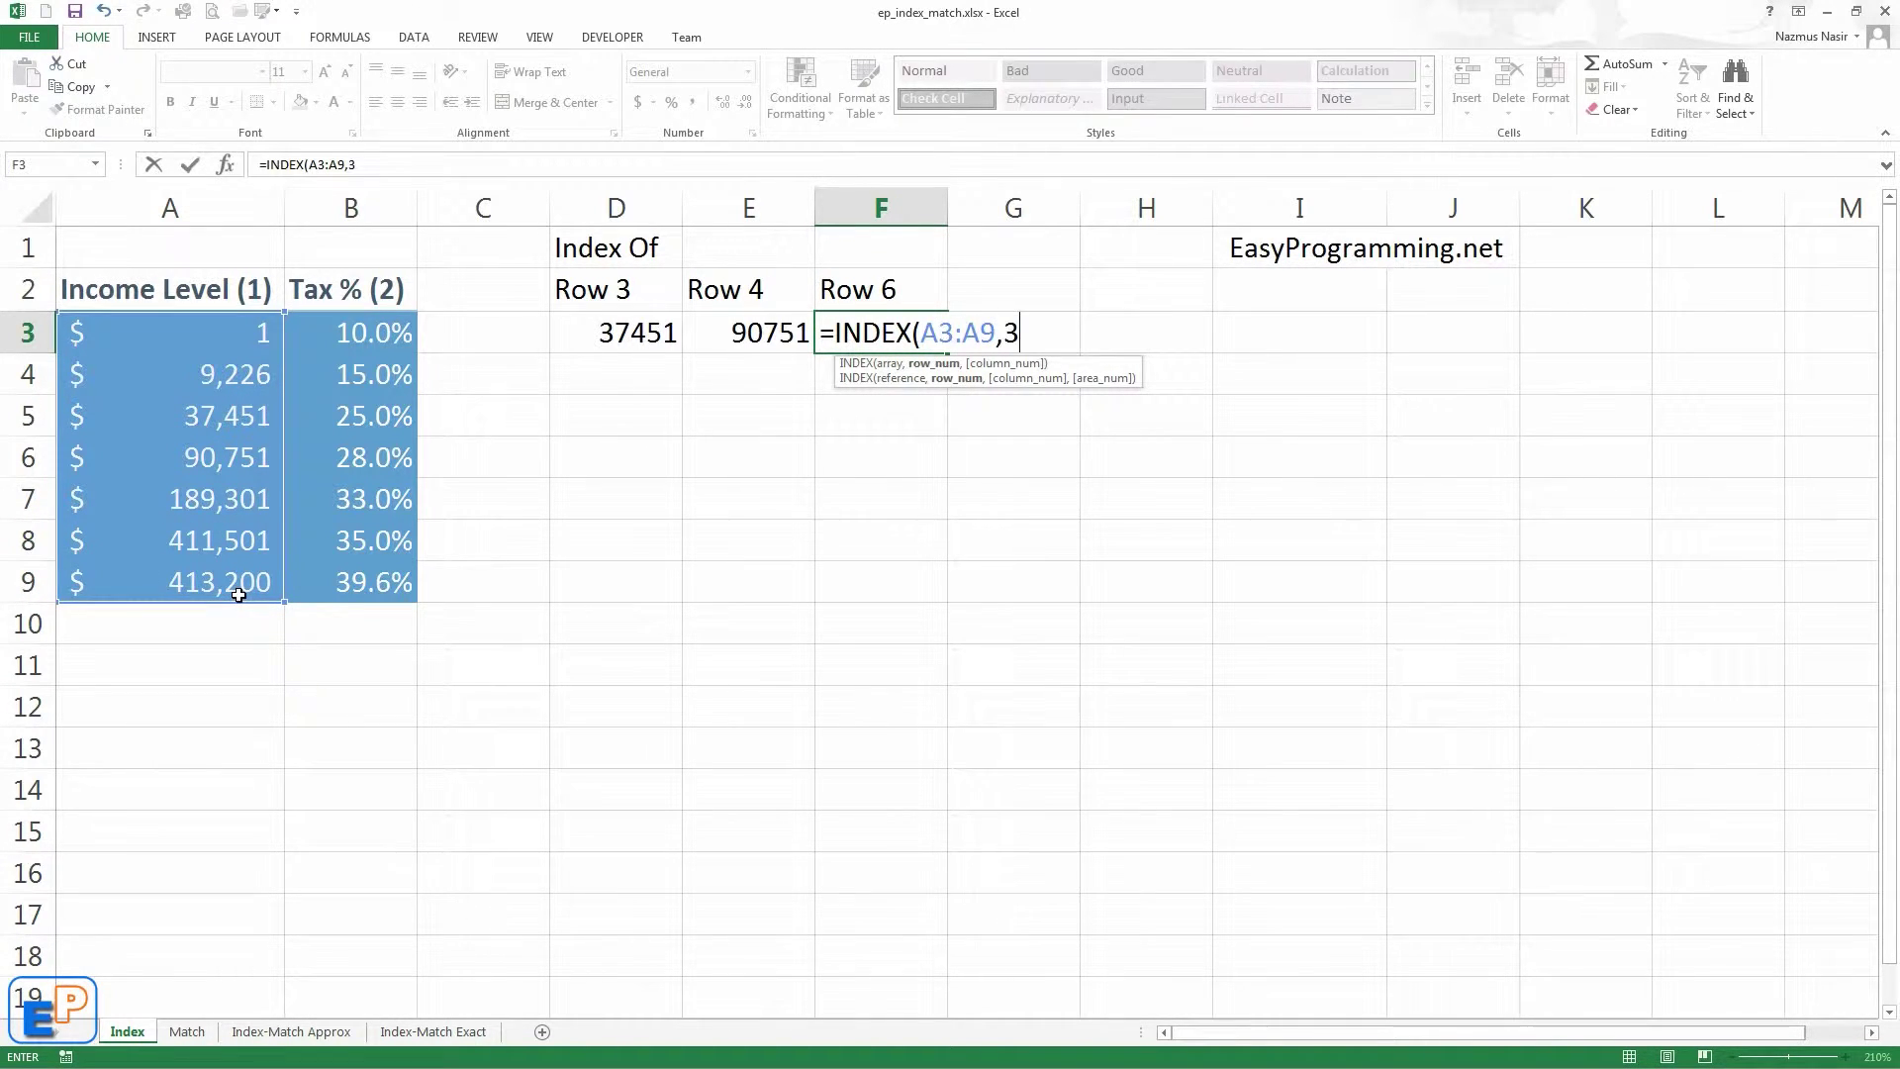
pyautogui.press('BackSpace')
pyautogui.write('6')
pyautogui.press('Return')
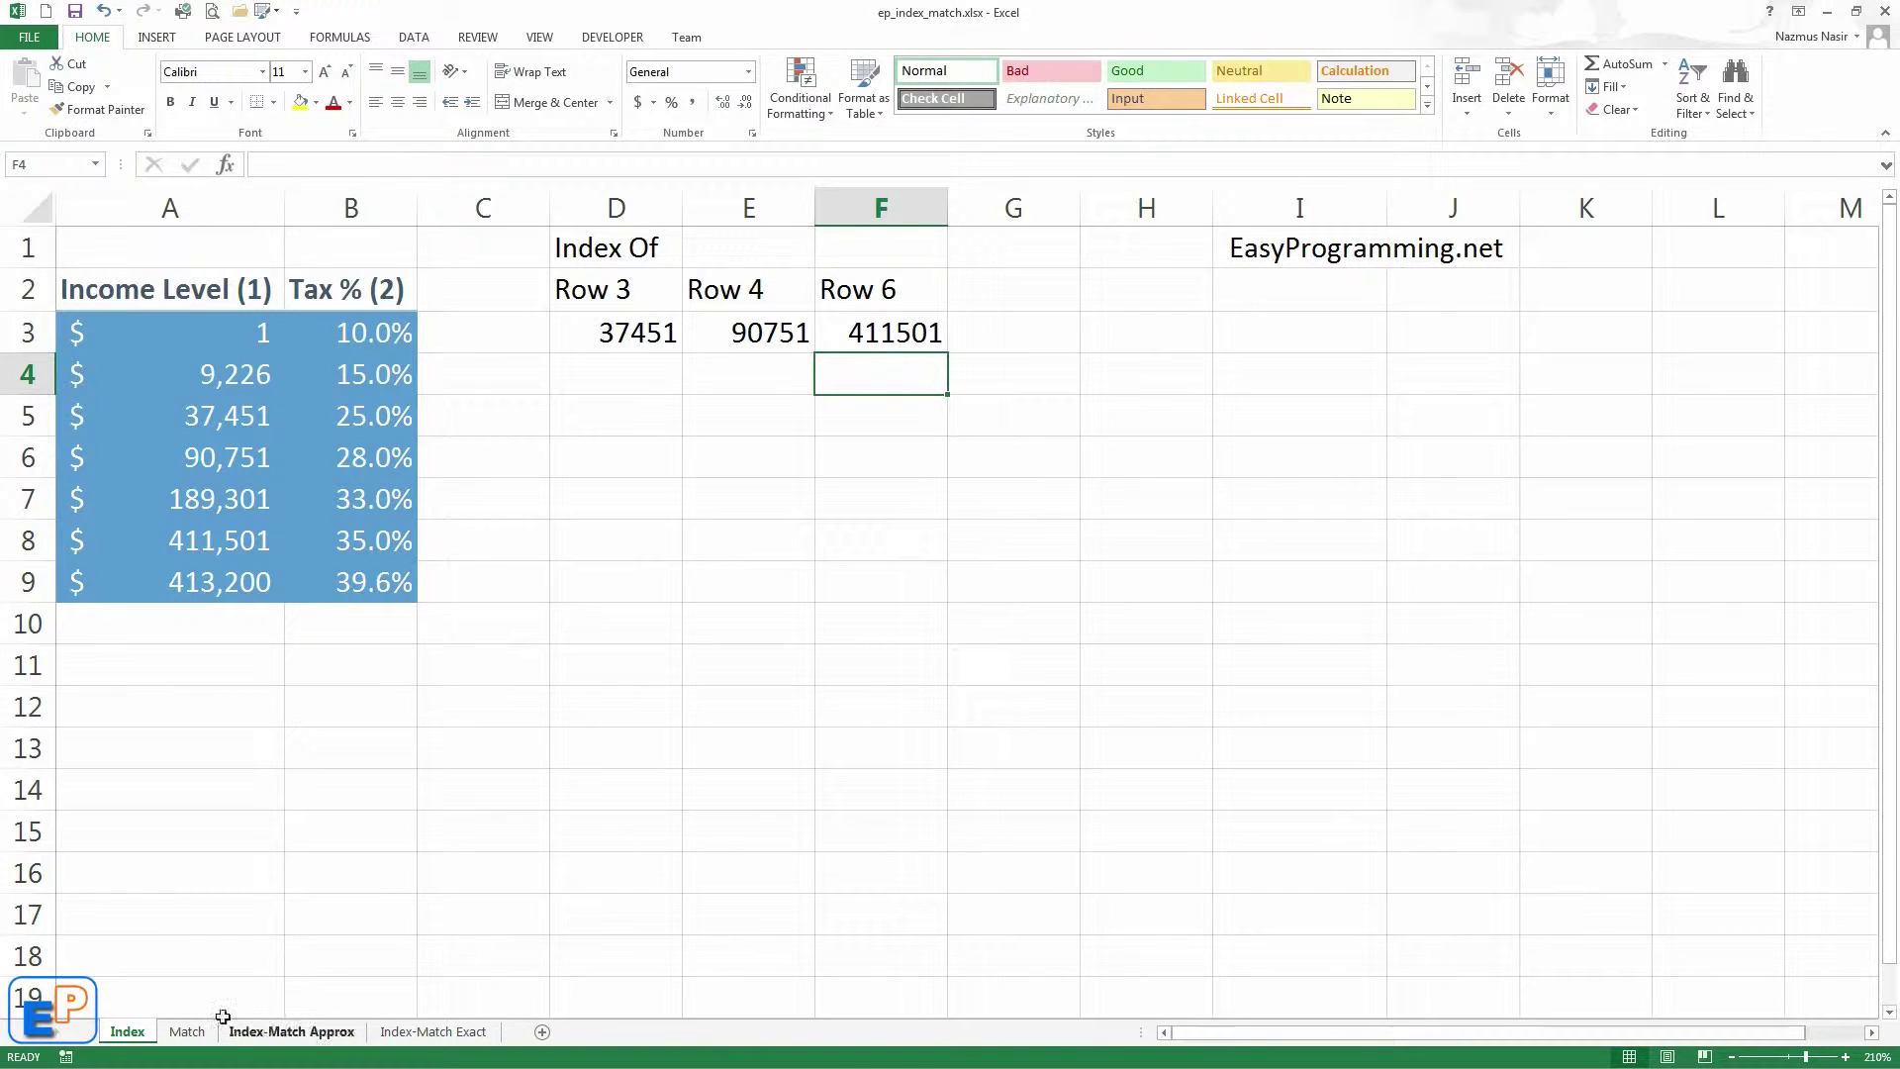
# On the Match sheet, highlight the 53,164 value and income levels B3:B9, ending on G3.
pyautogui.click(188, 1033)
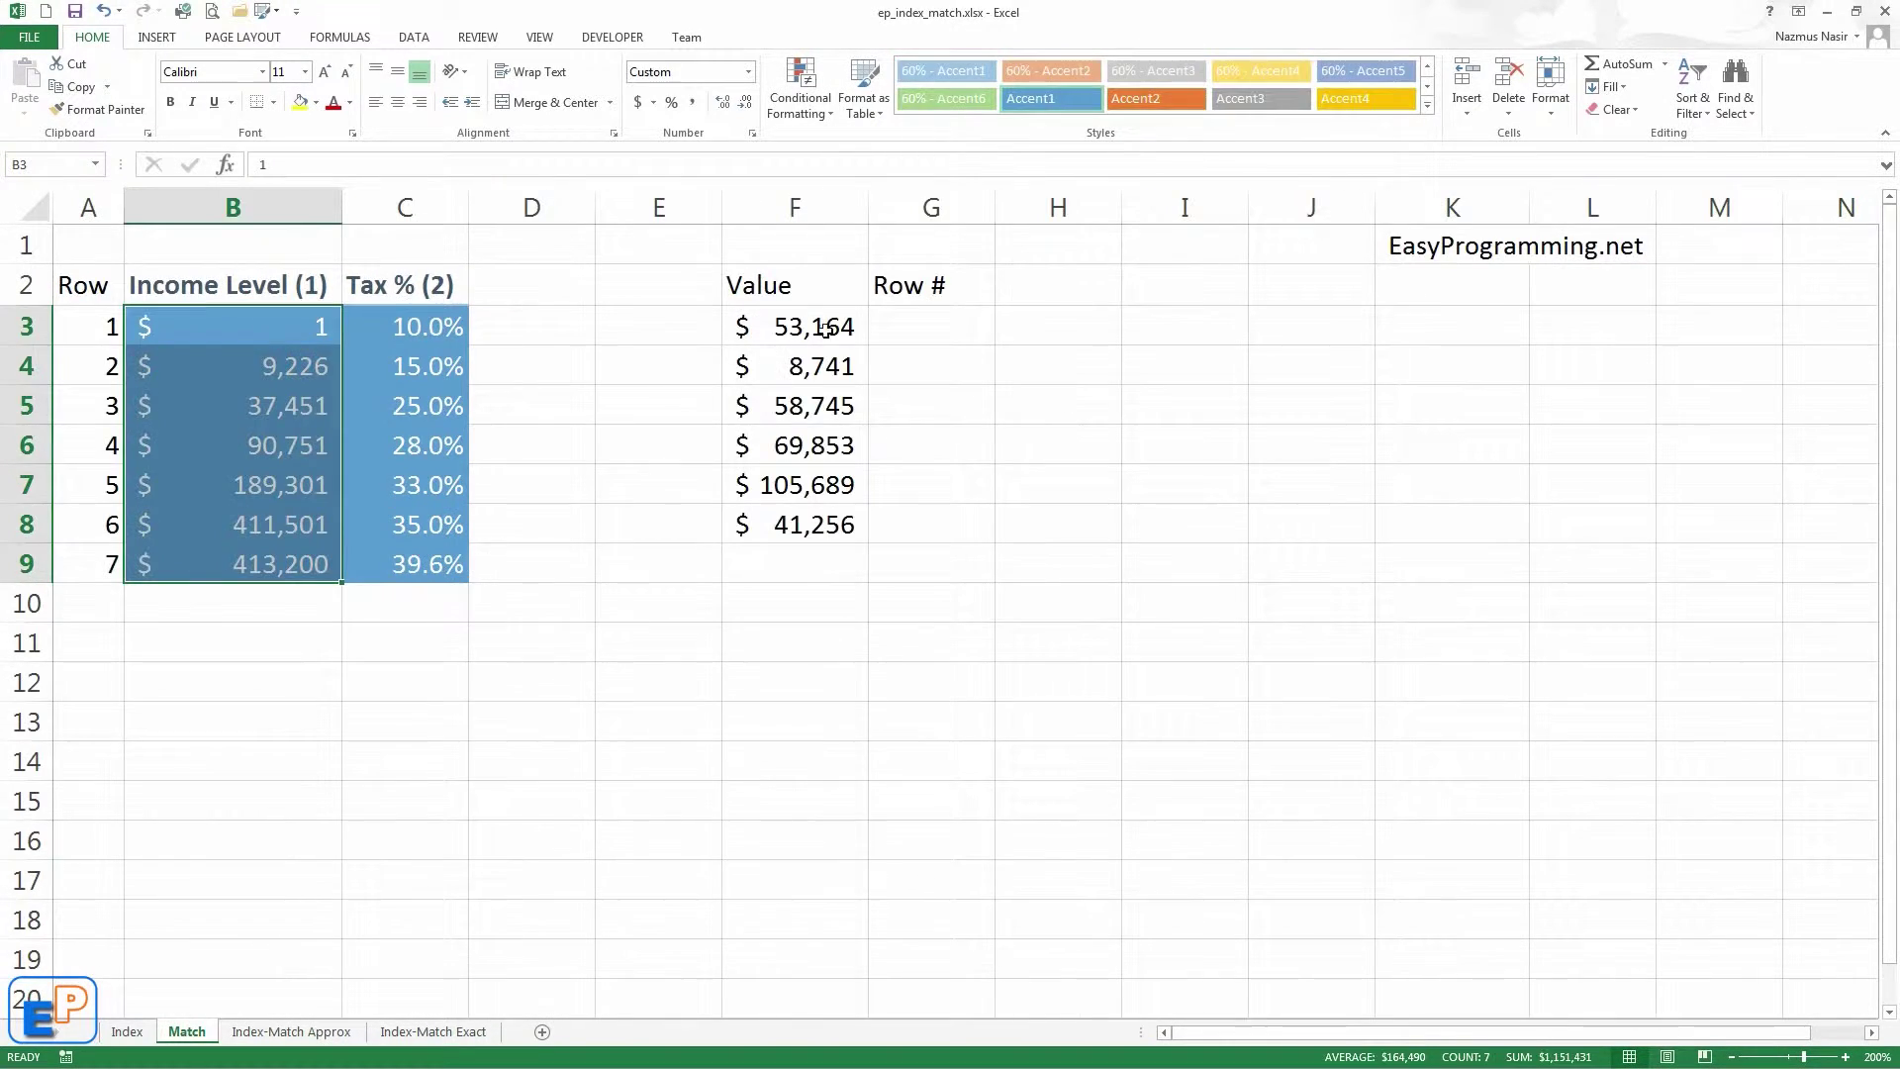
pyautogui.click(899, 322)
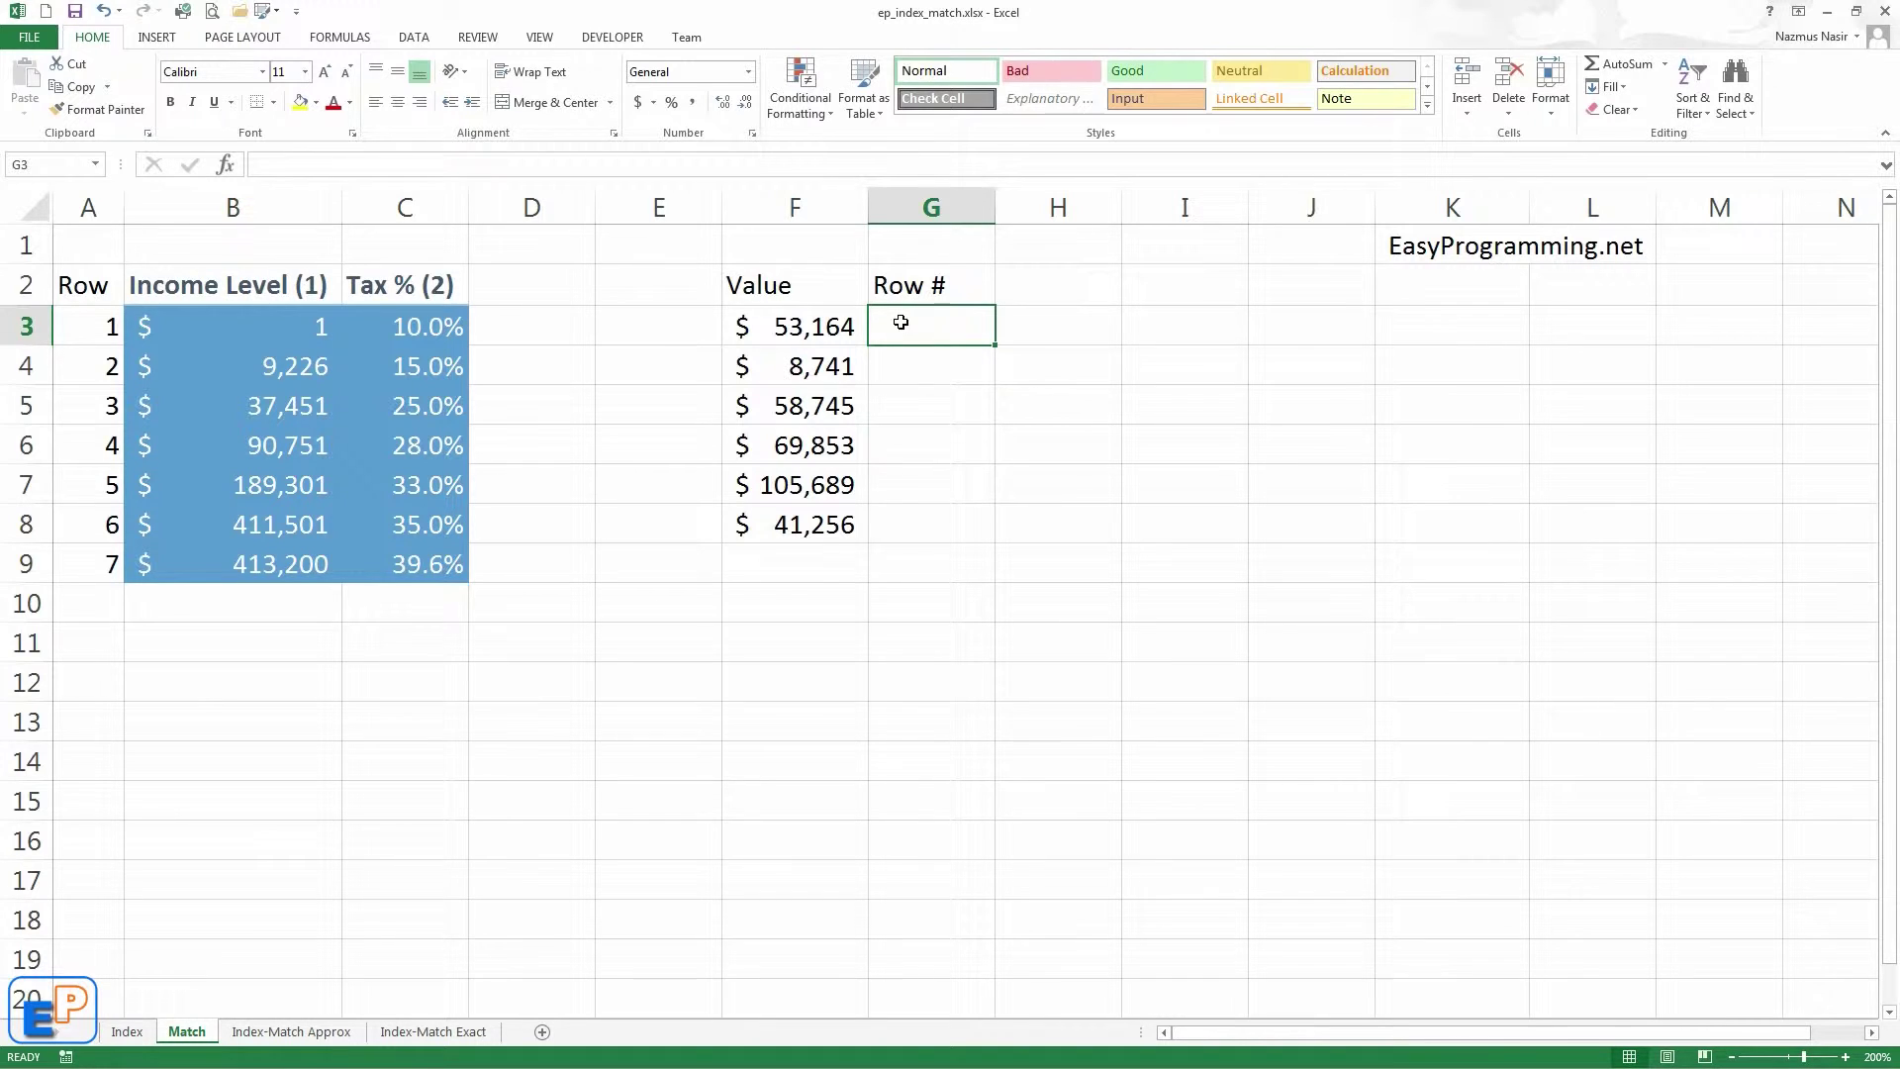
pyautogui.click(806, 319)
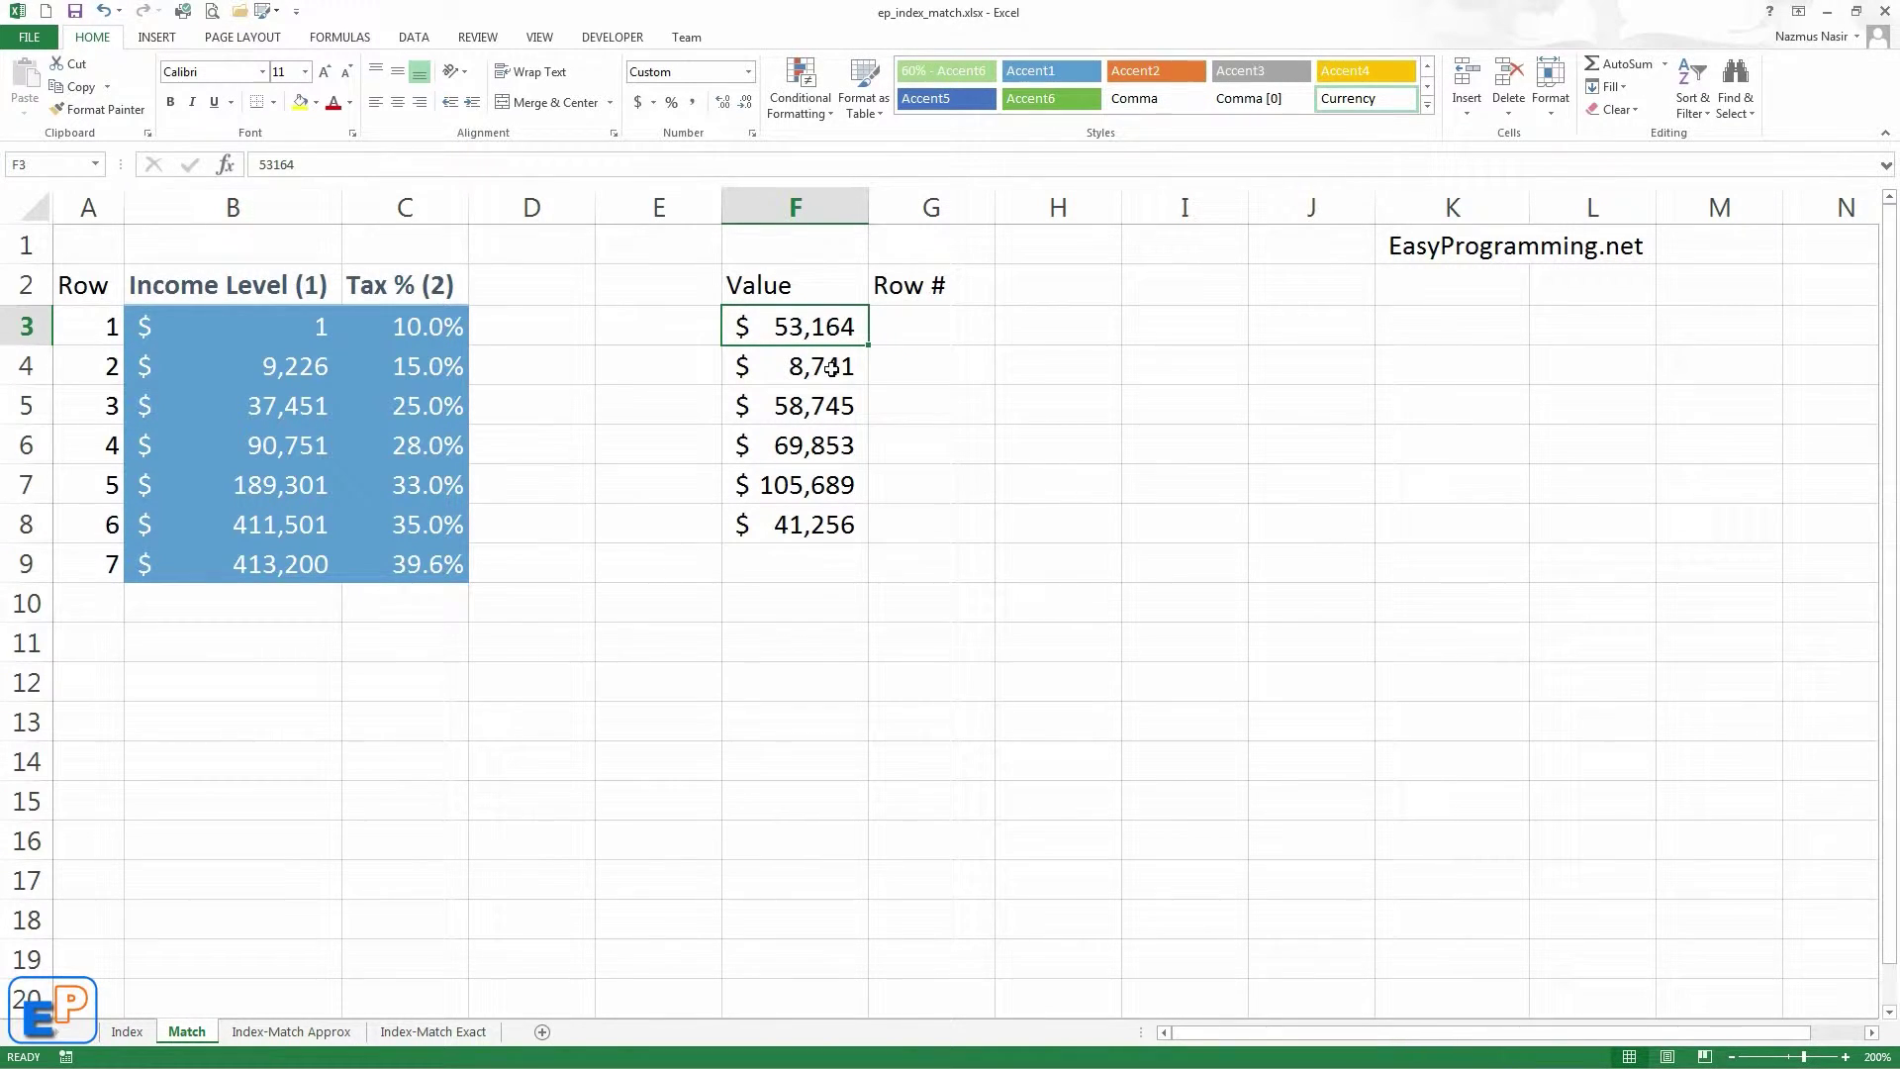
pyautogui.moveTo(306, 327); pyautogui.dragTo(281, 571)
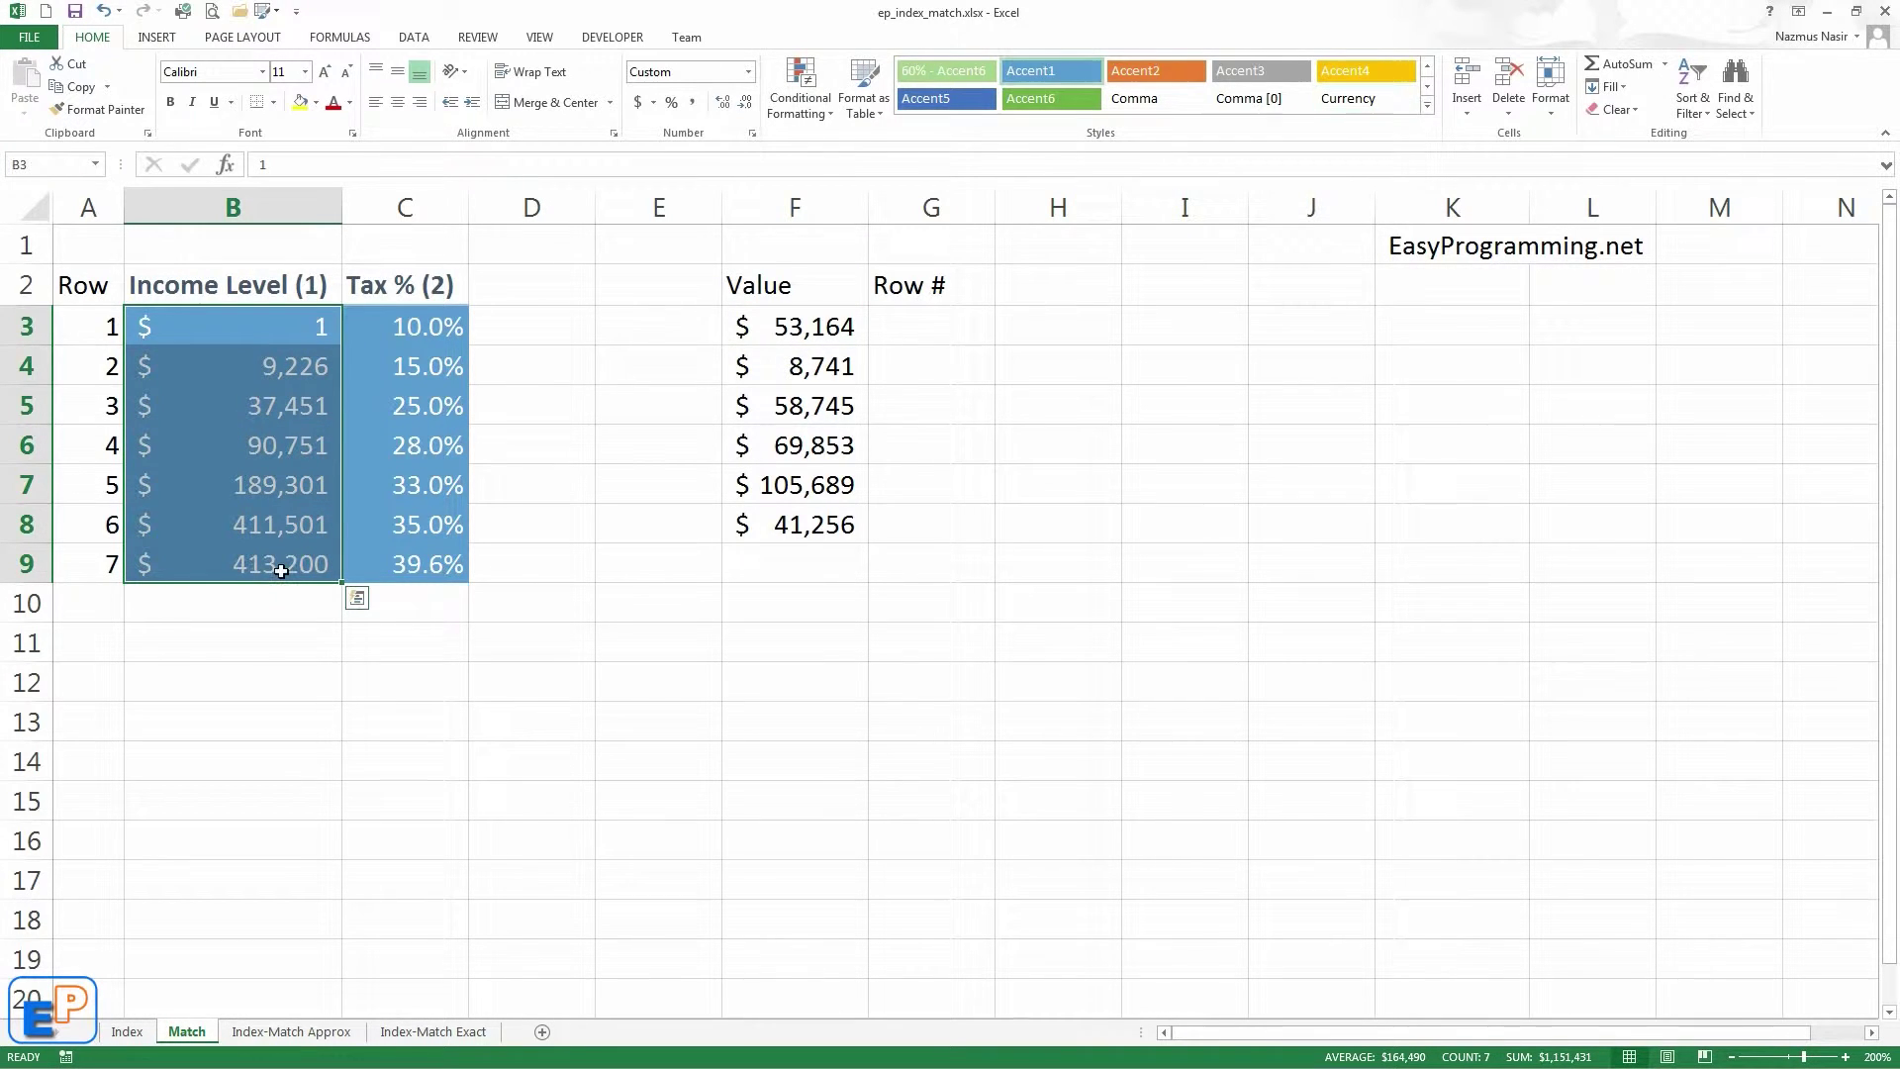
pyautogui.click(275, 418)
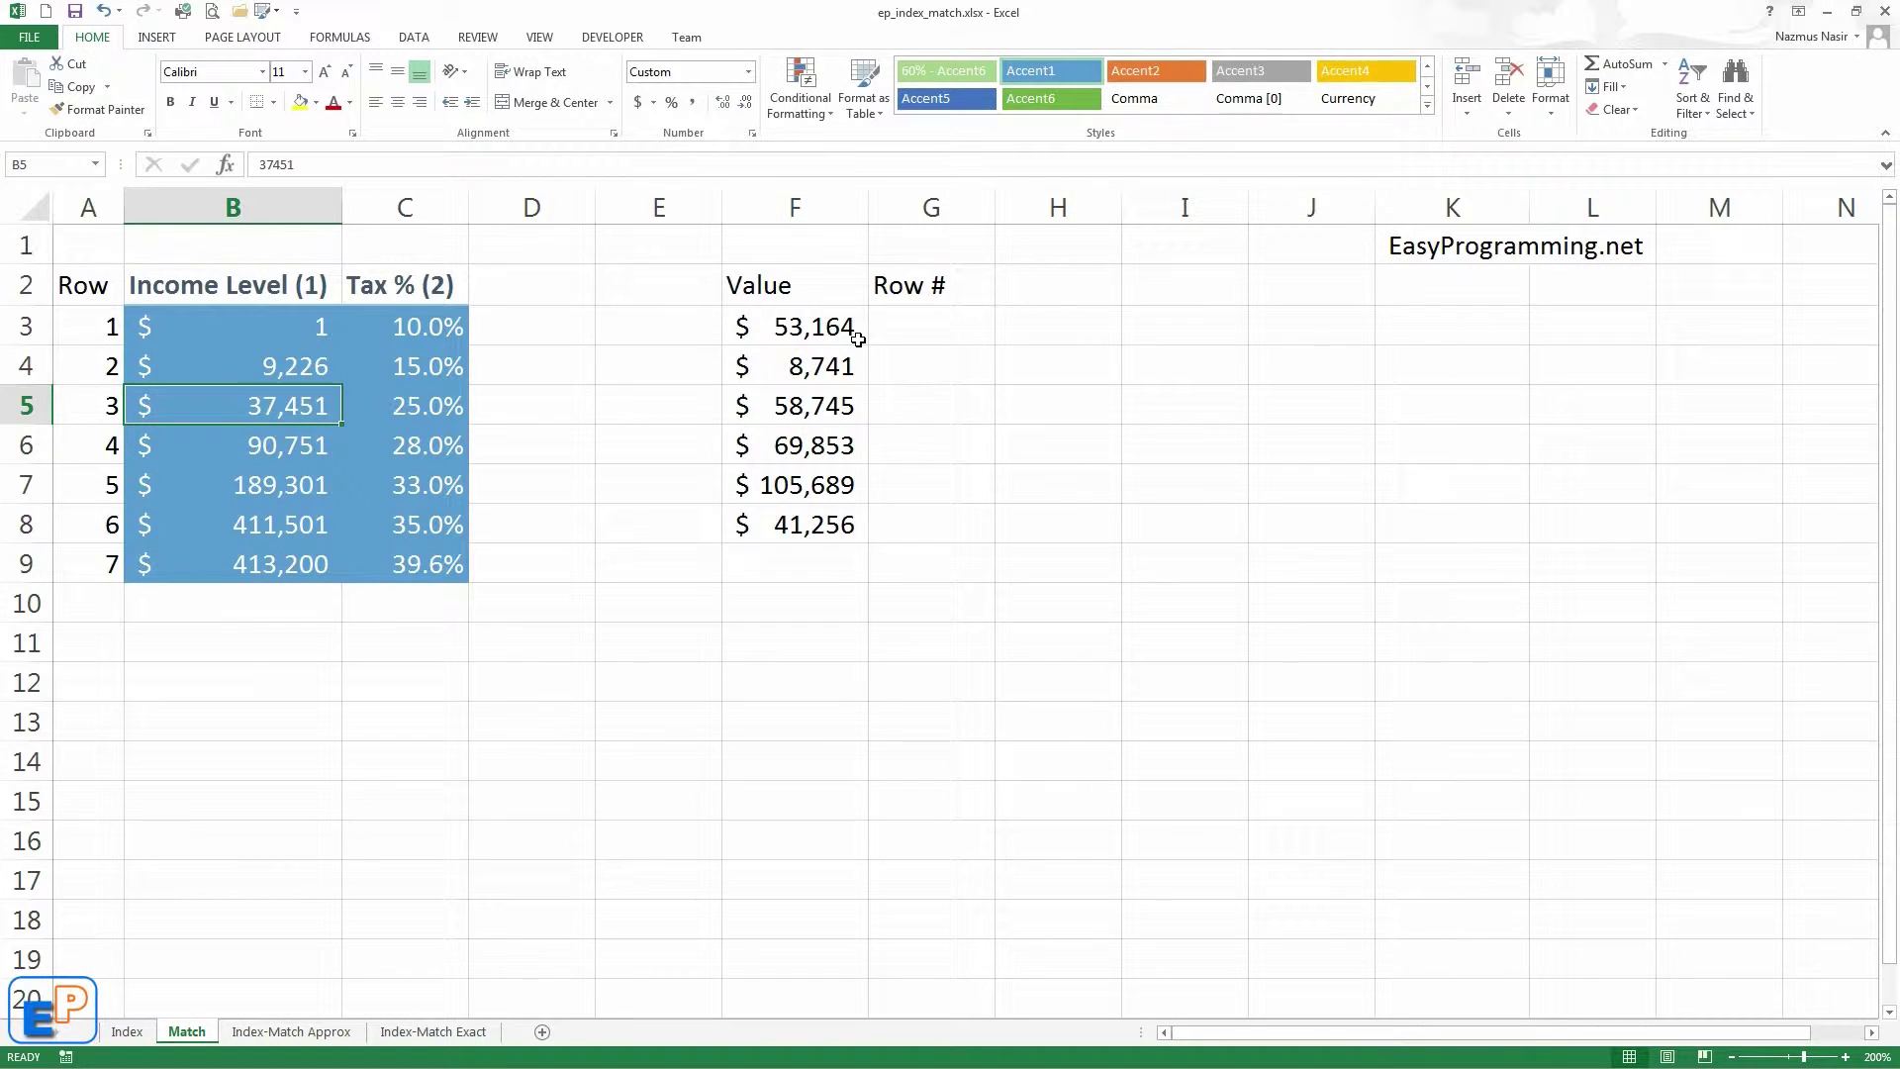
pyautogui.click(905, 326)
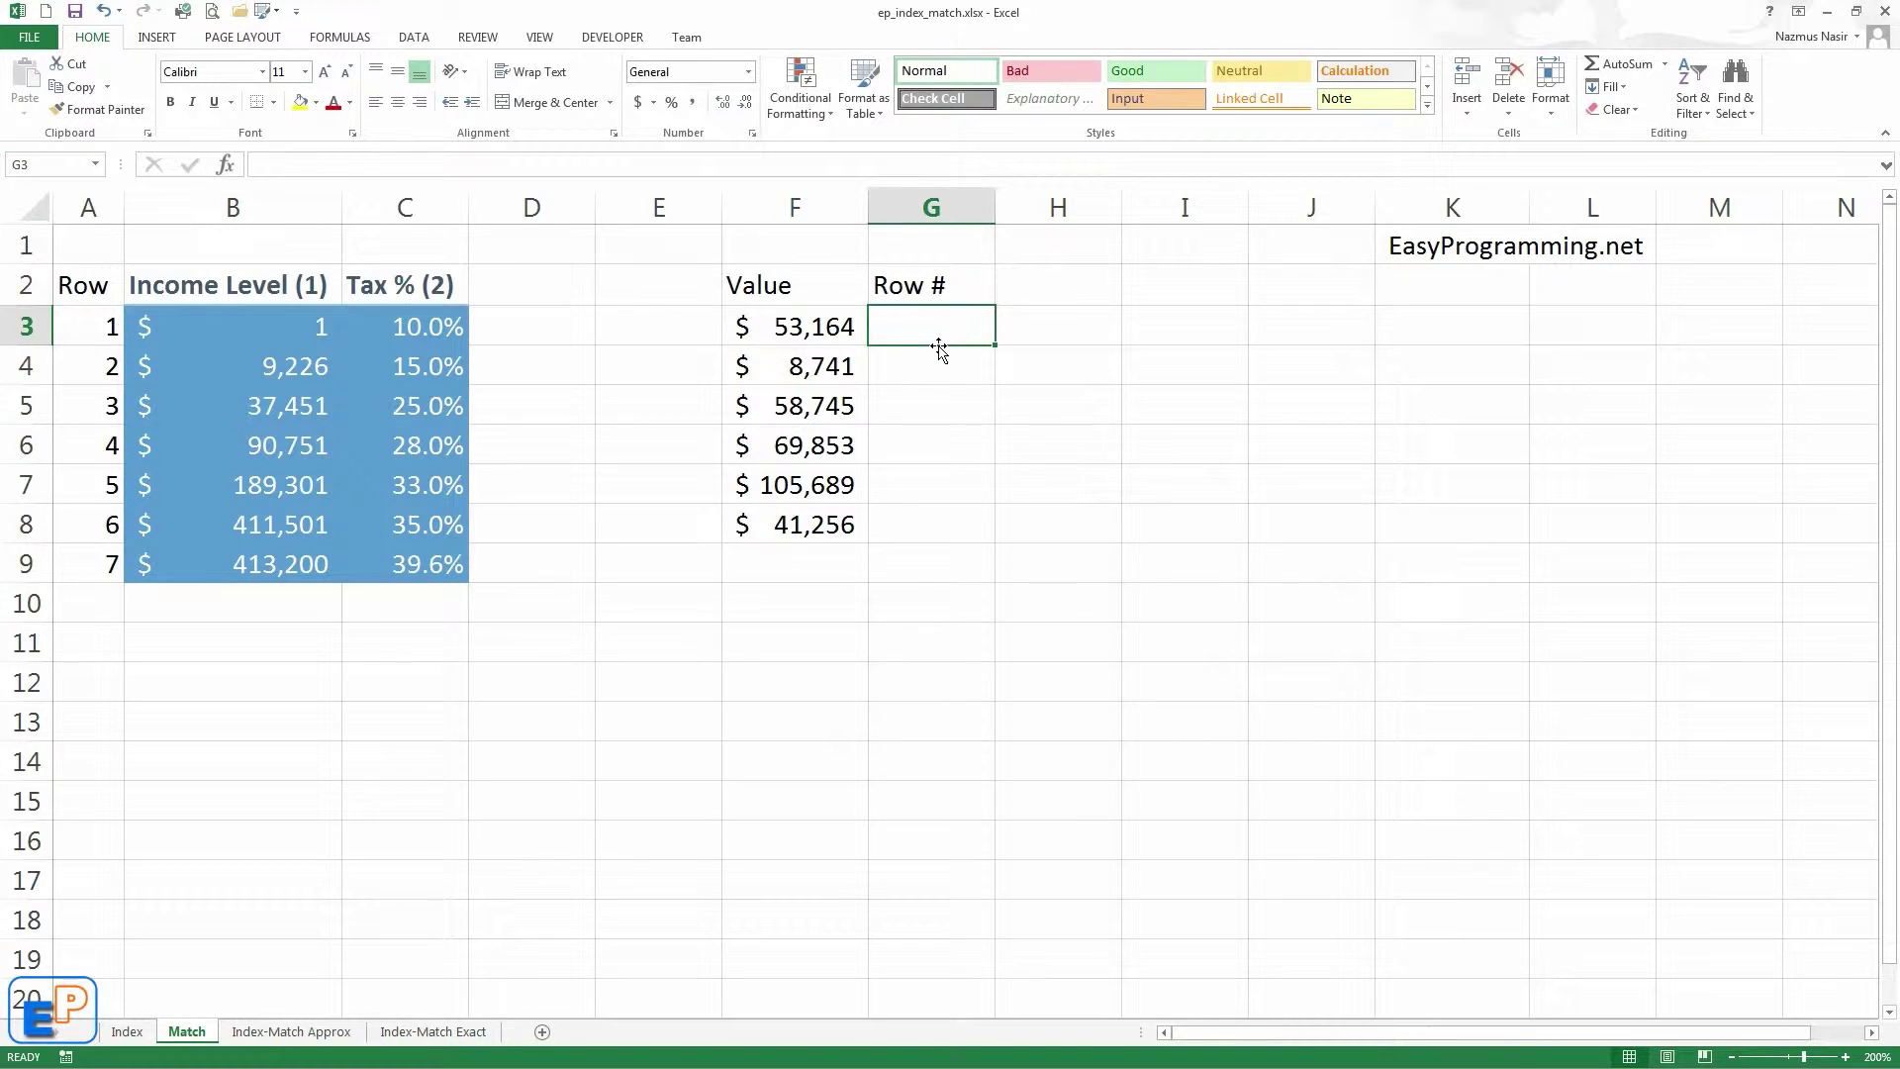
# Enter =MATCH(F3,B3:B9,1) in G3, returning row 3 for 53,164.
pyautogui.write('=matc')
pyautogui.press('Tab')
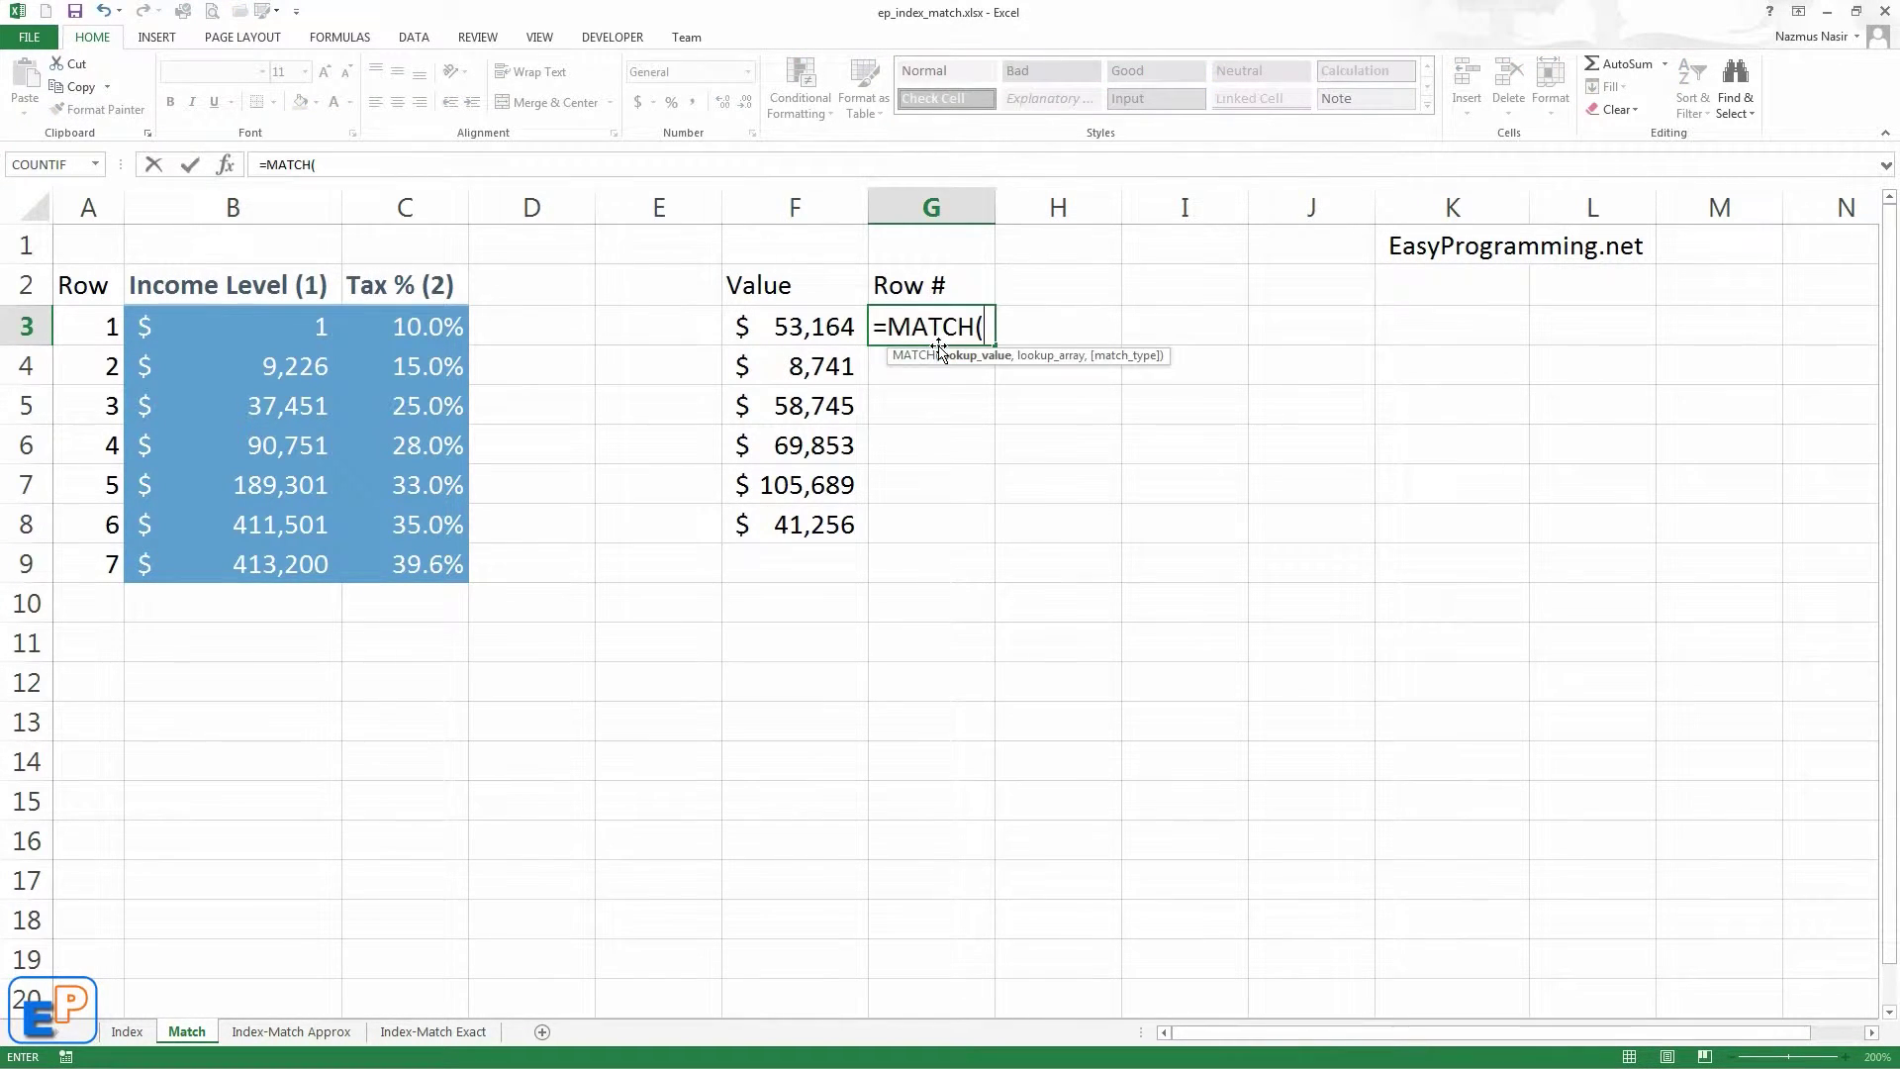
pyautogui.press('BackSpace')
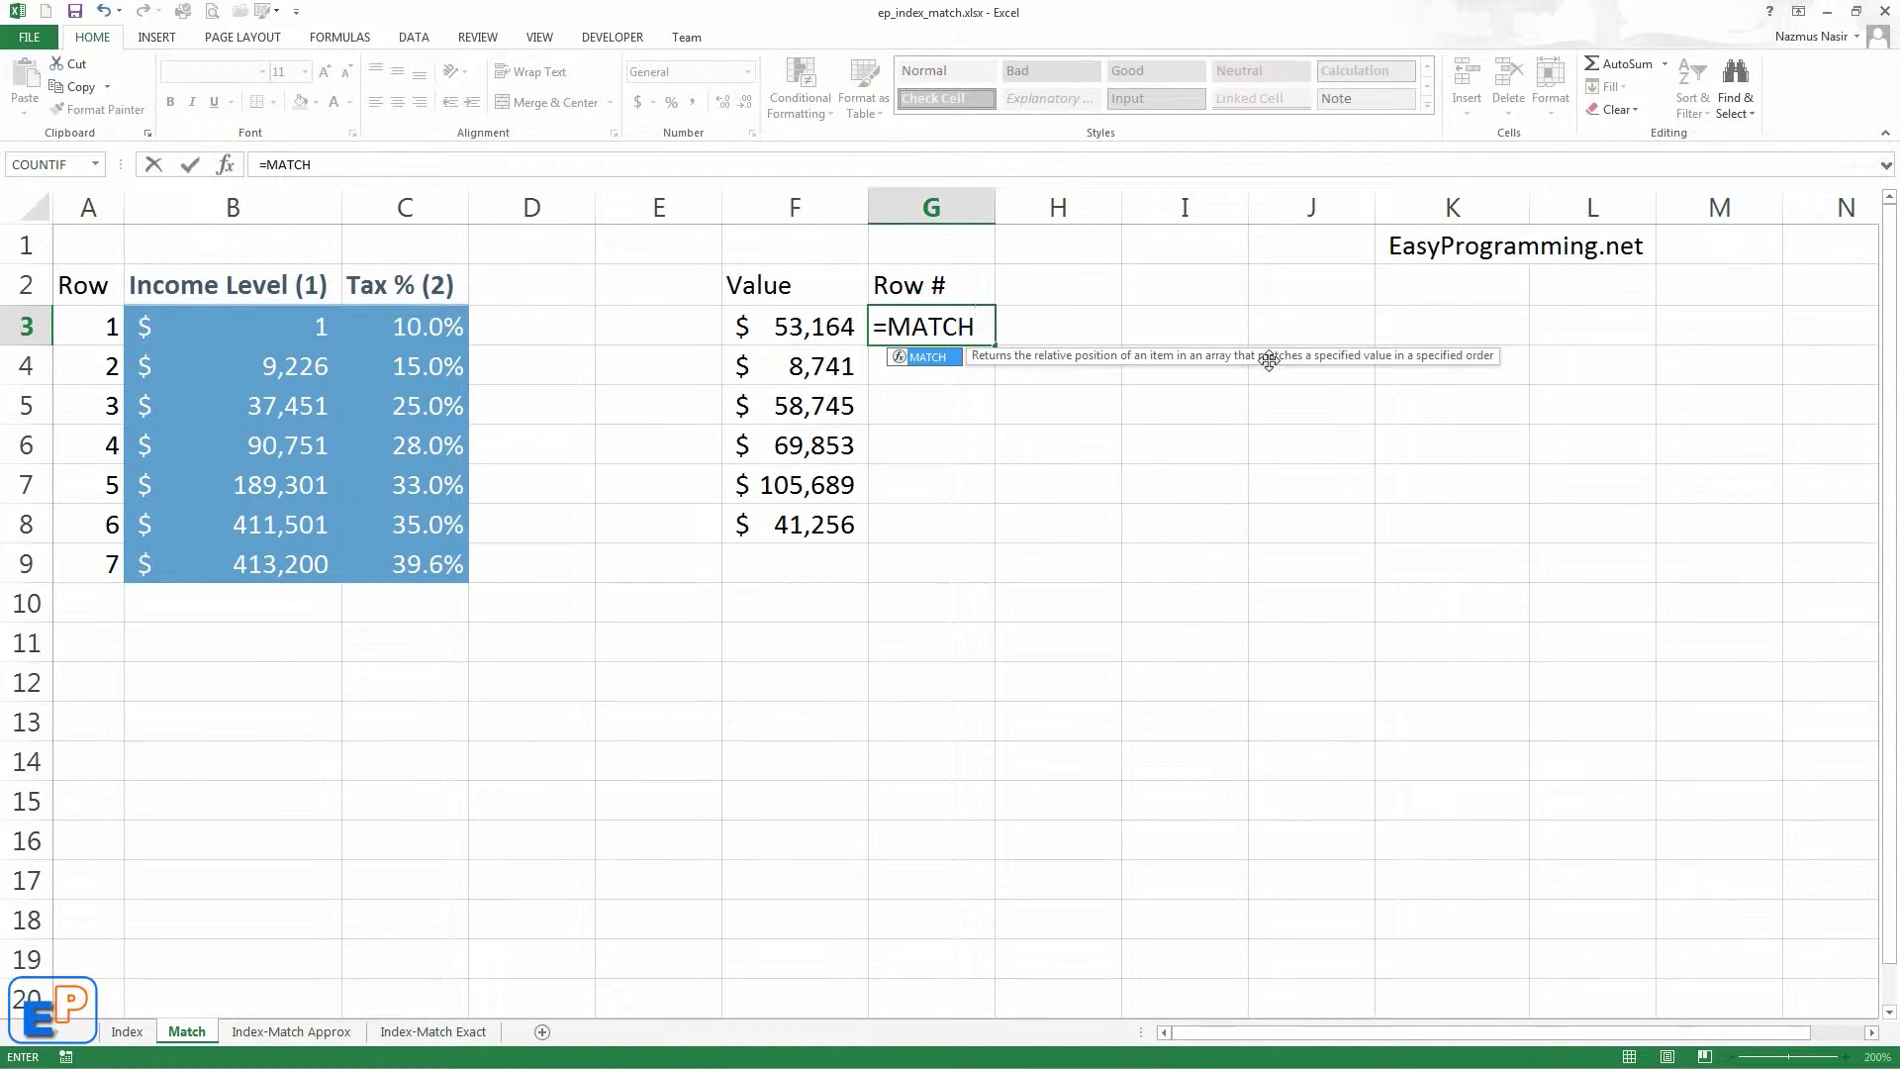
pyautogui.write('(')
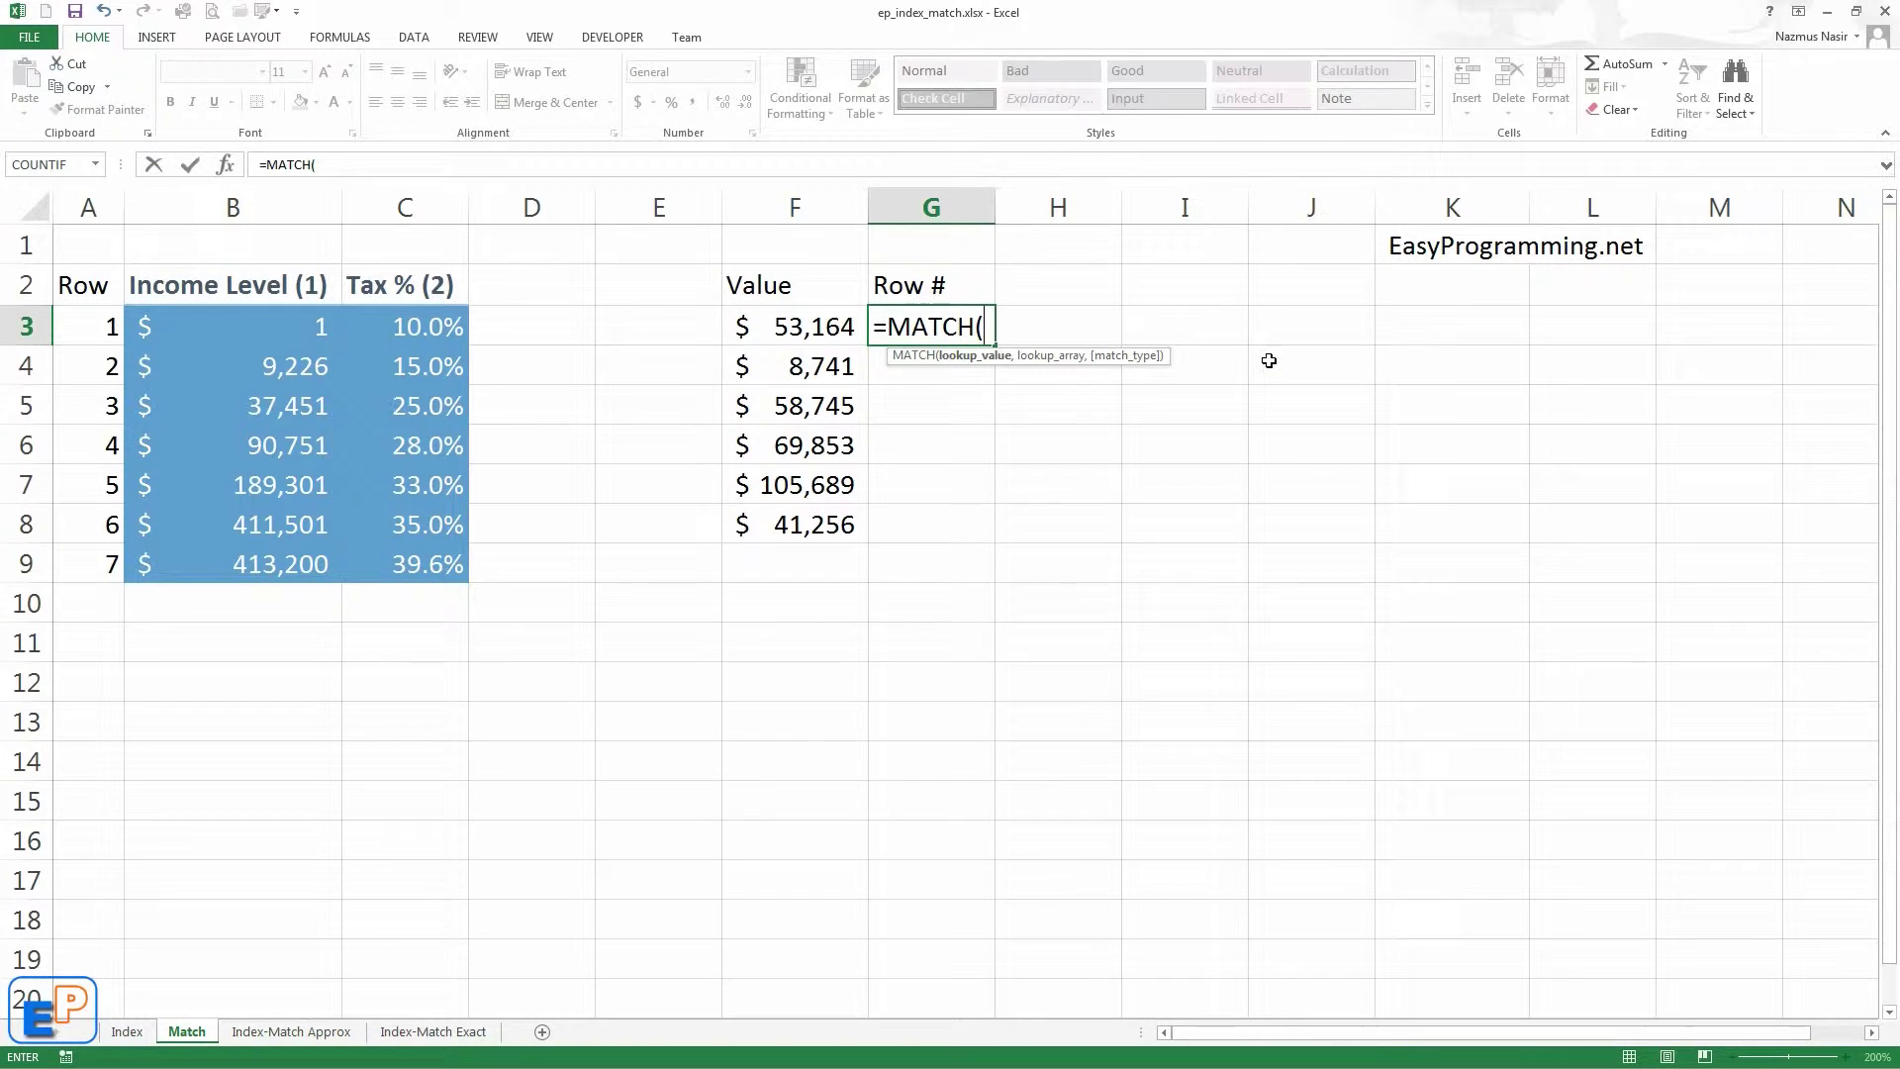
pyautogui.click(828, 342)
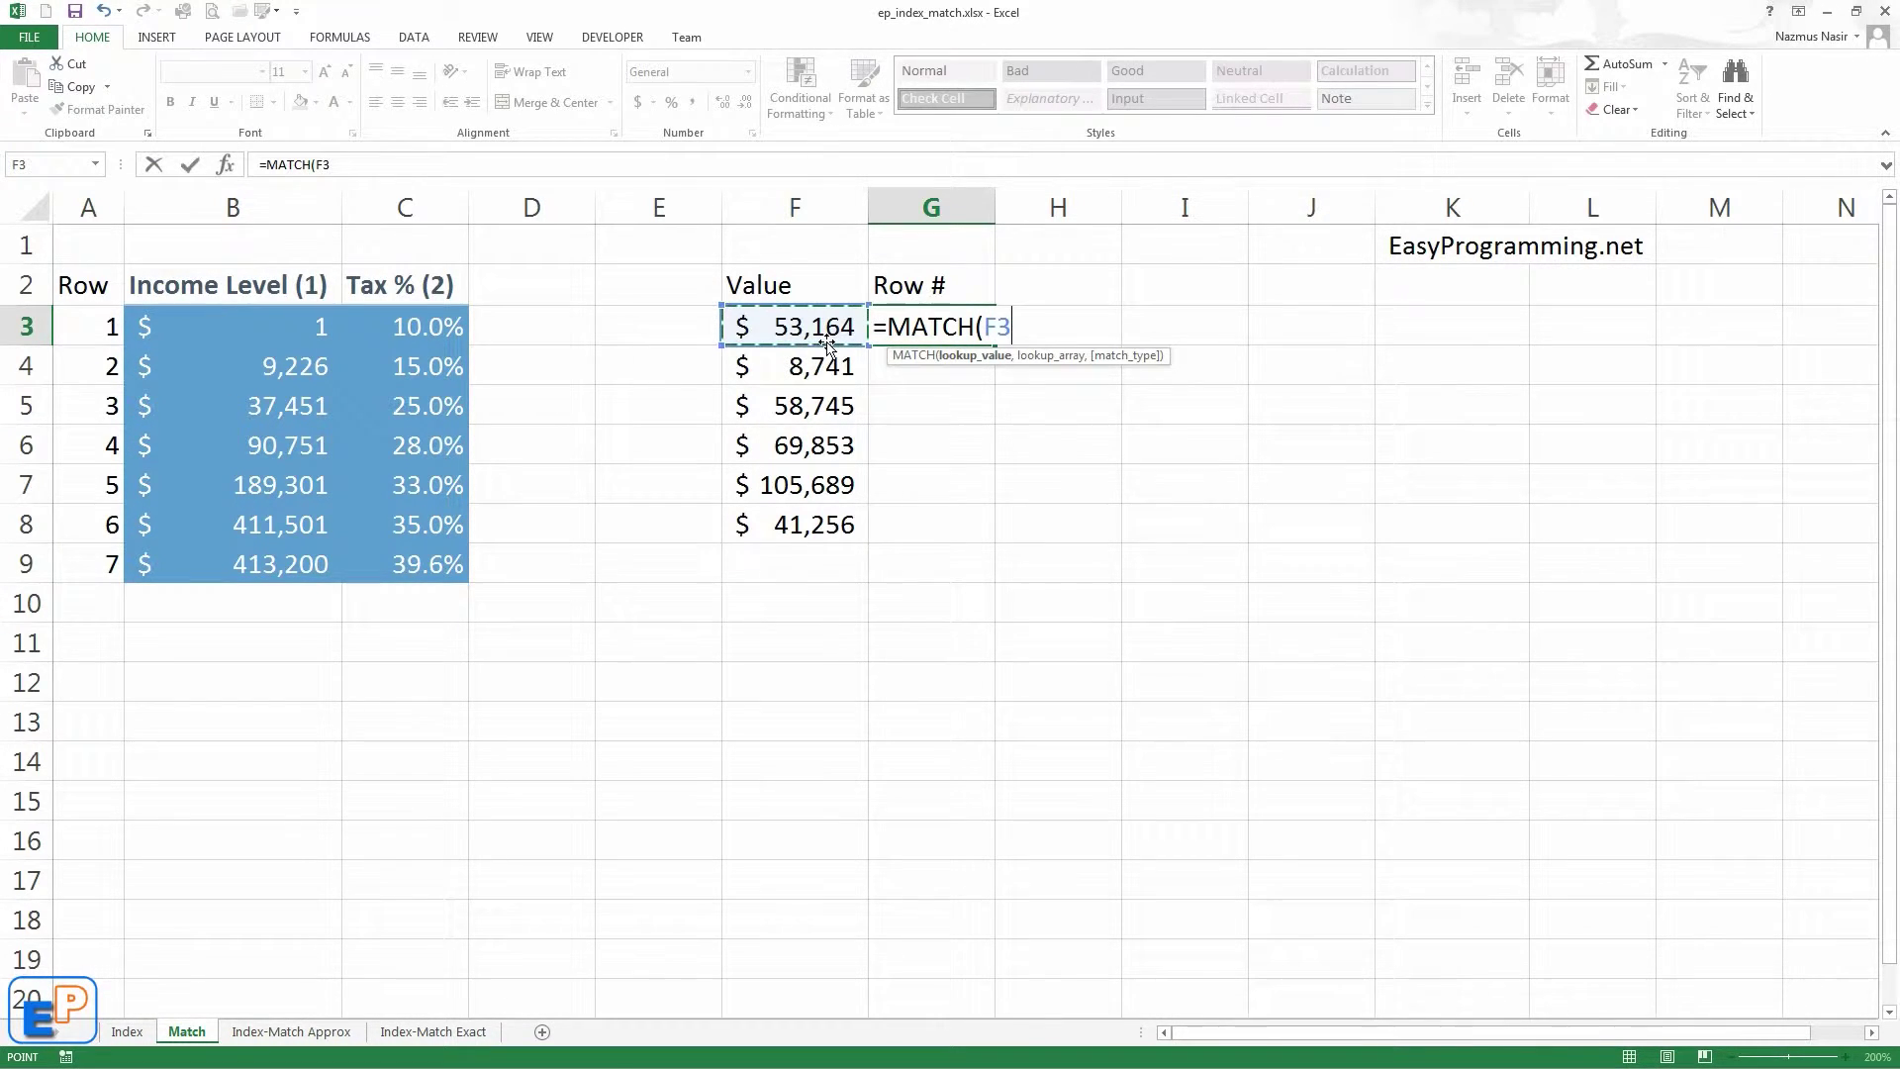
pyautogui.write(',')
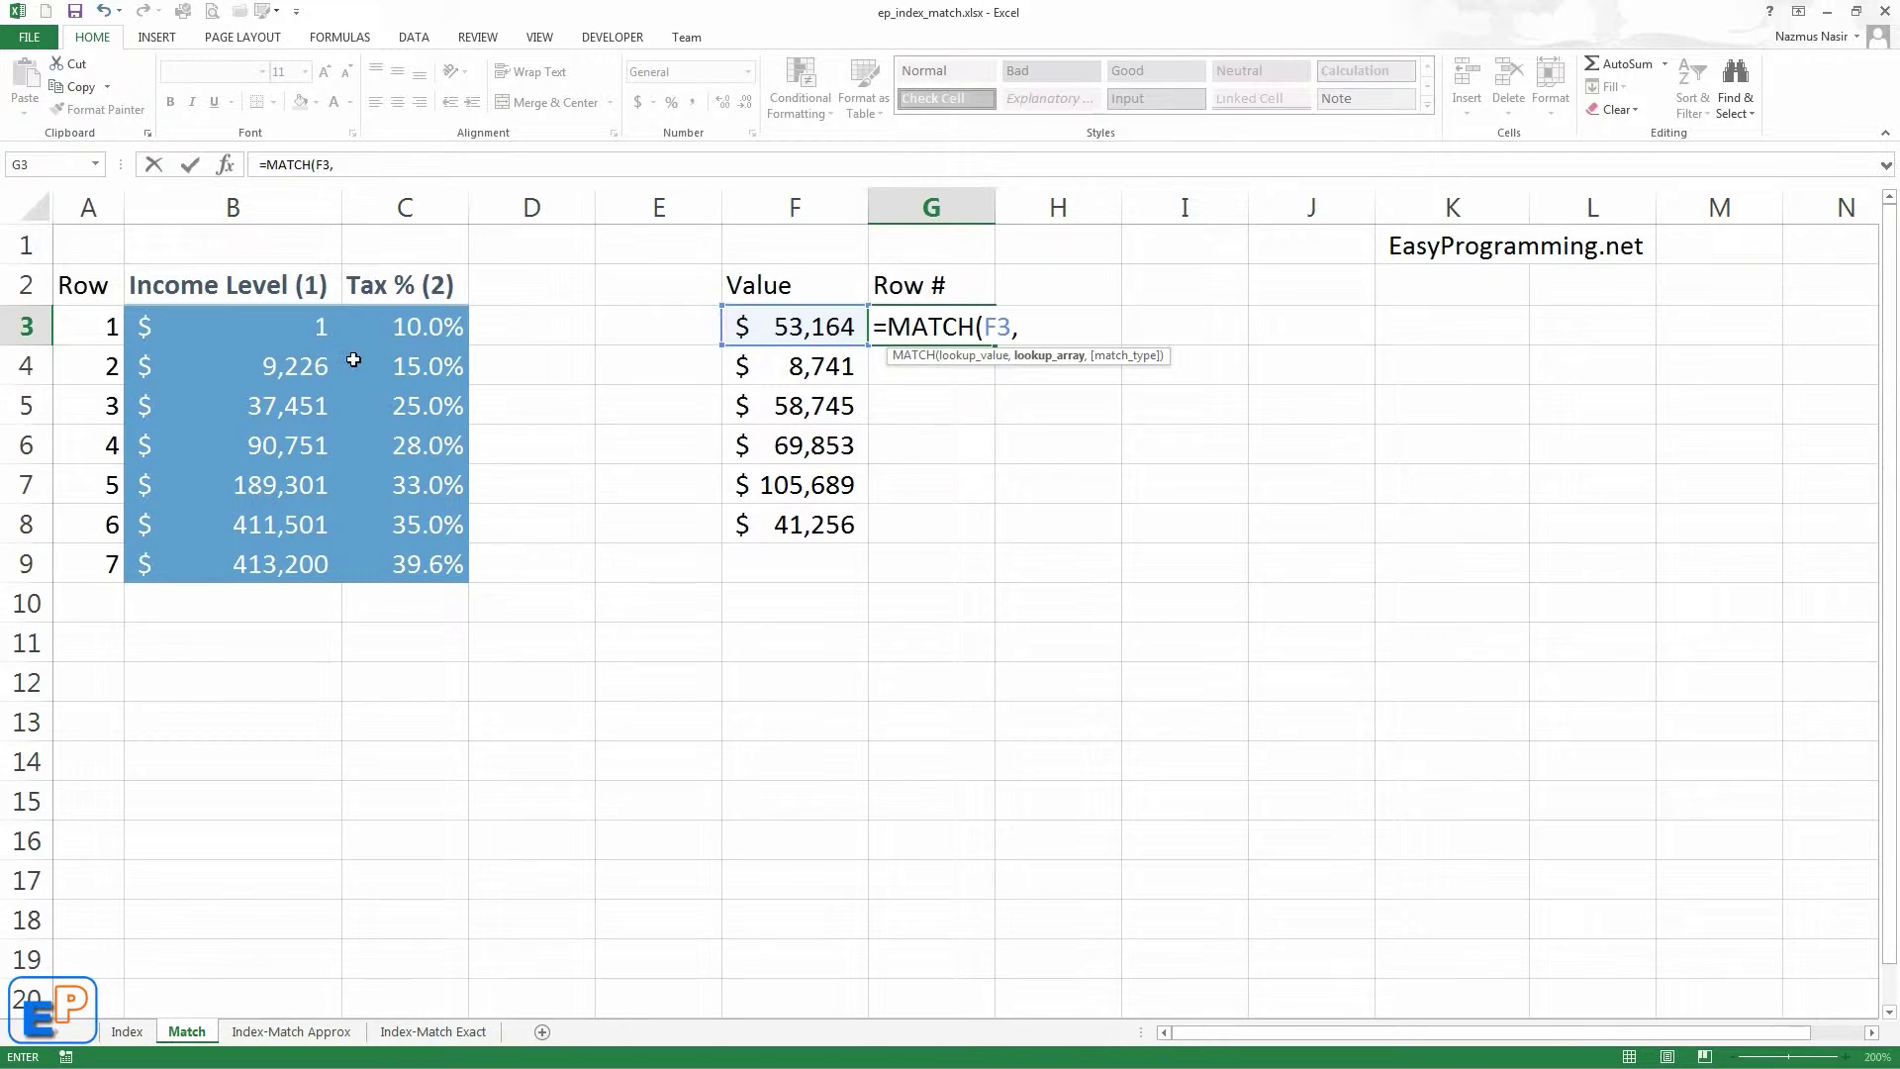
pyautogui.click(255, 320)
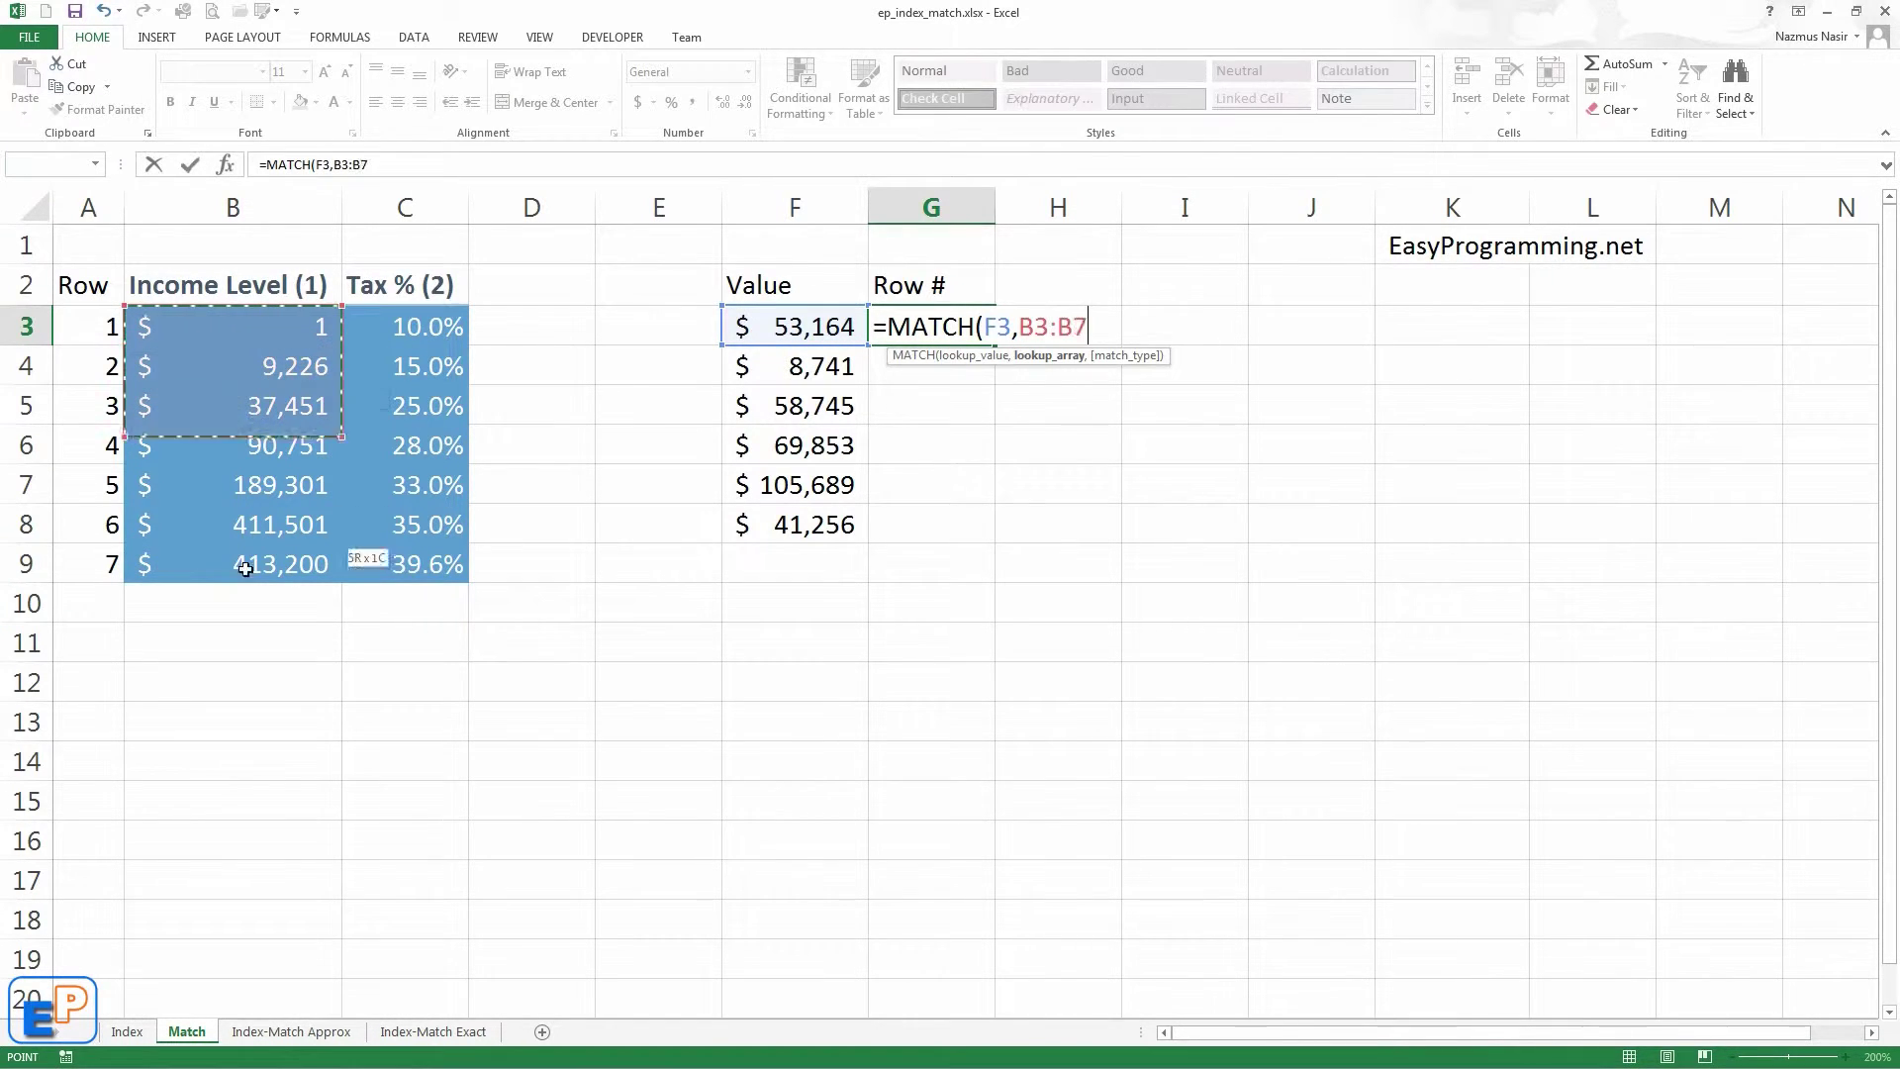
pyautogui.moveTo(246, 568); pyautogui.dragTo(247, 572)
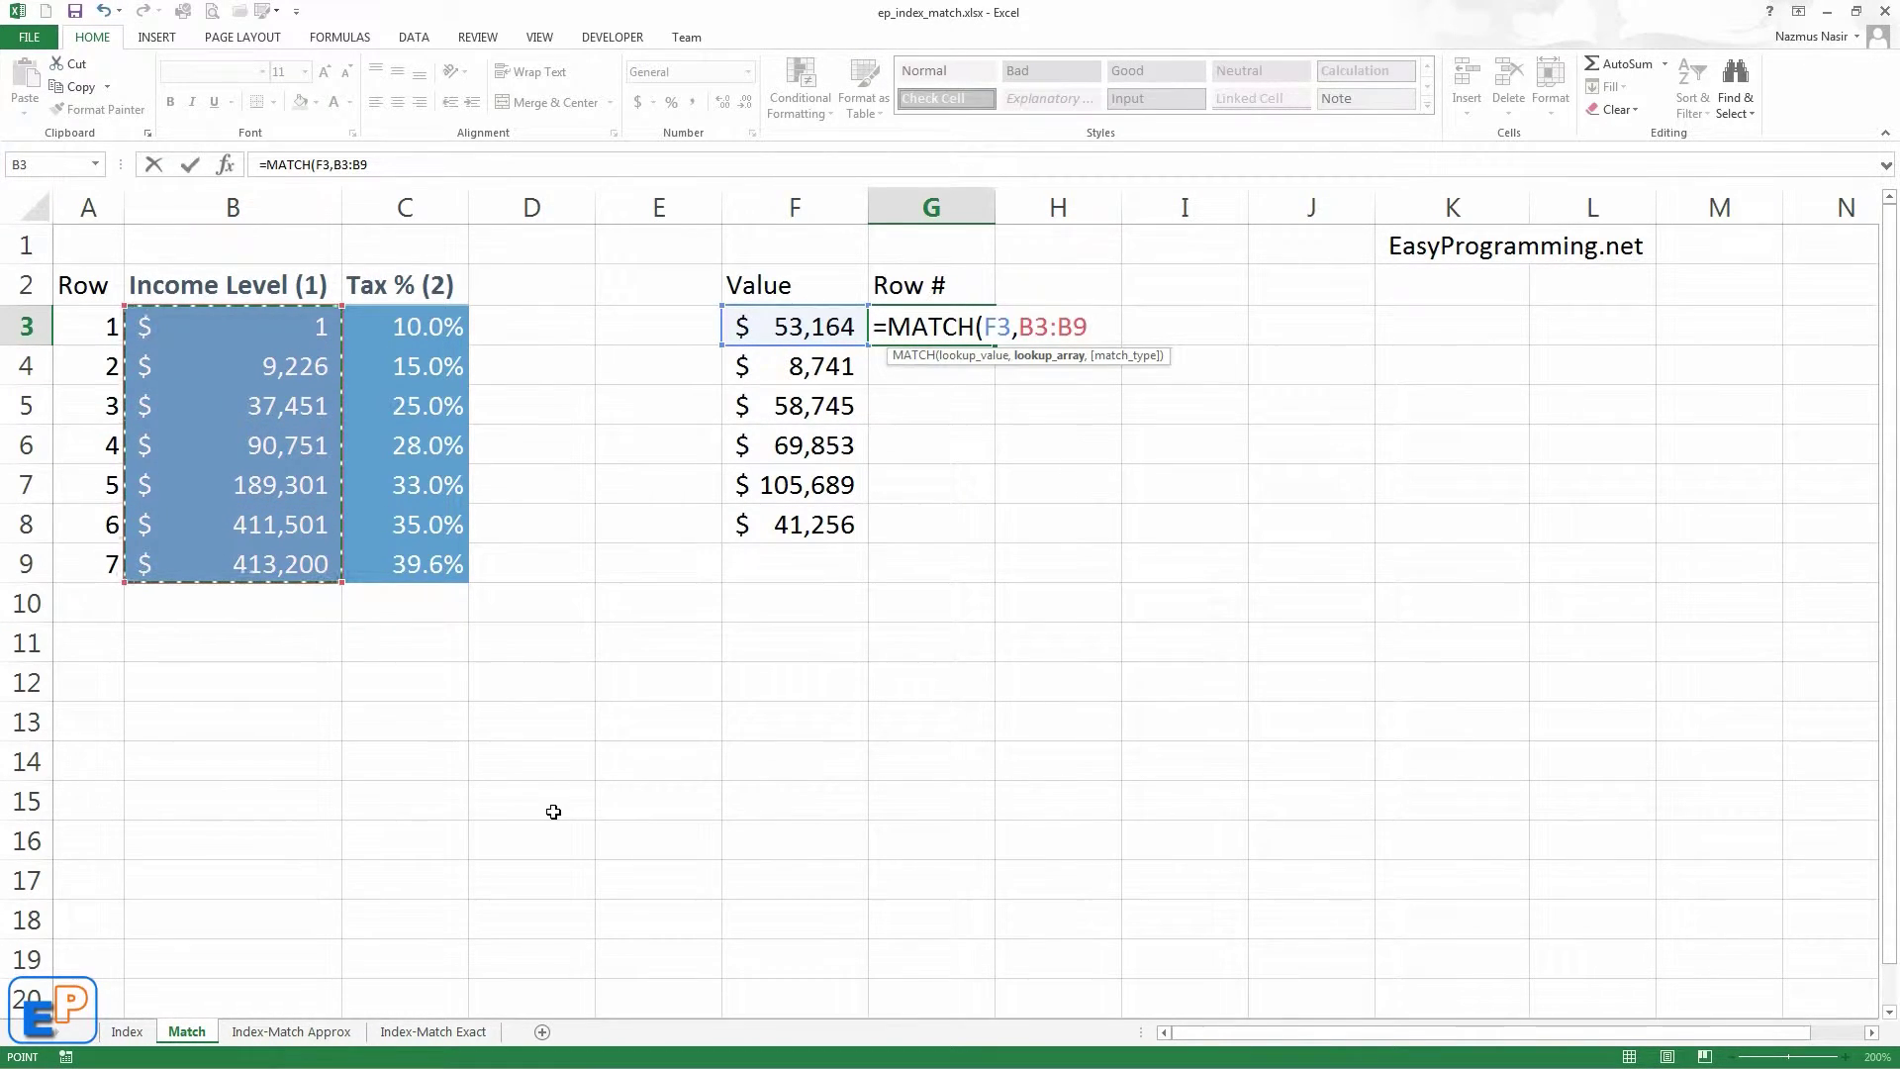
pyautogui.write(',')
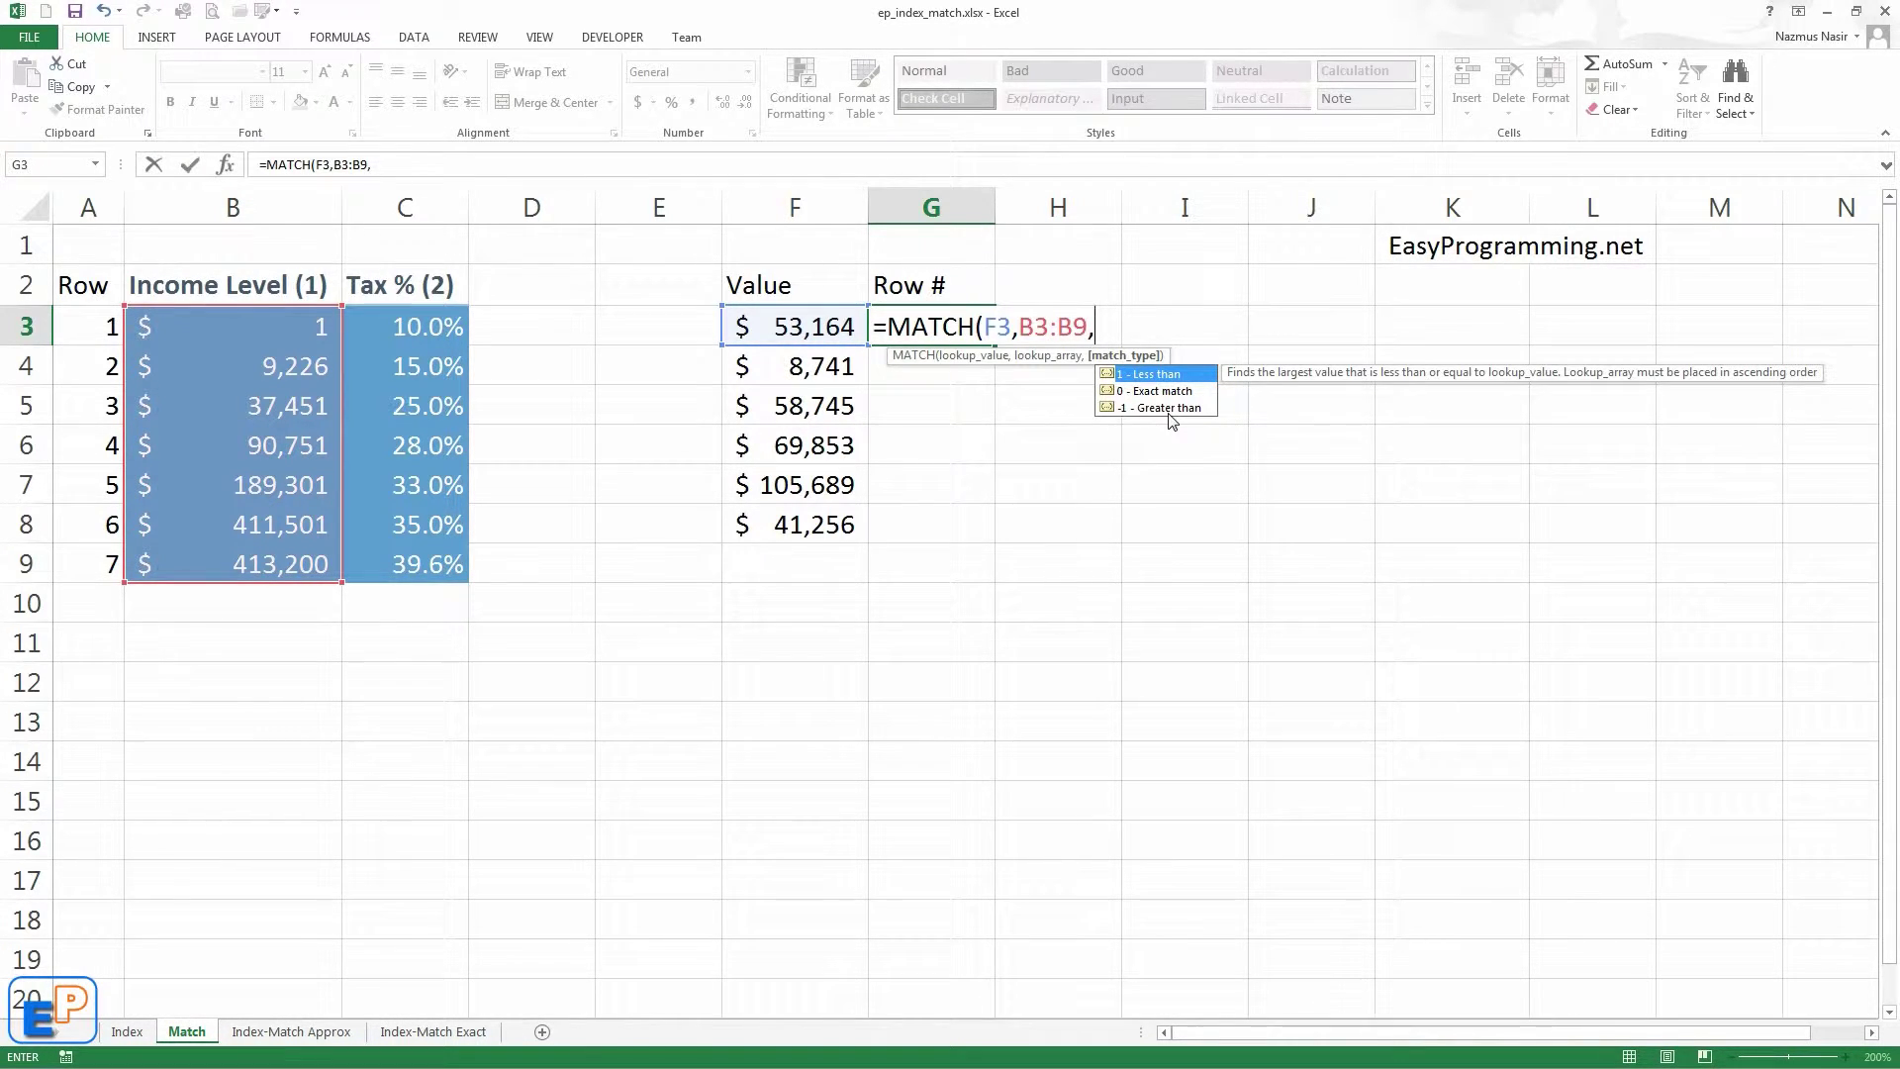
pyautogui.write('1)')
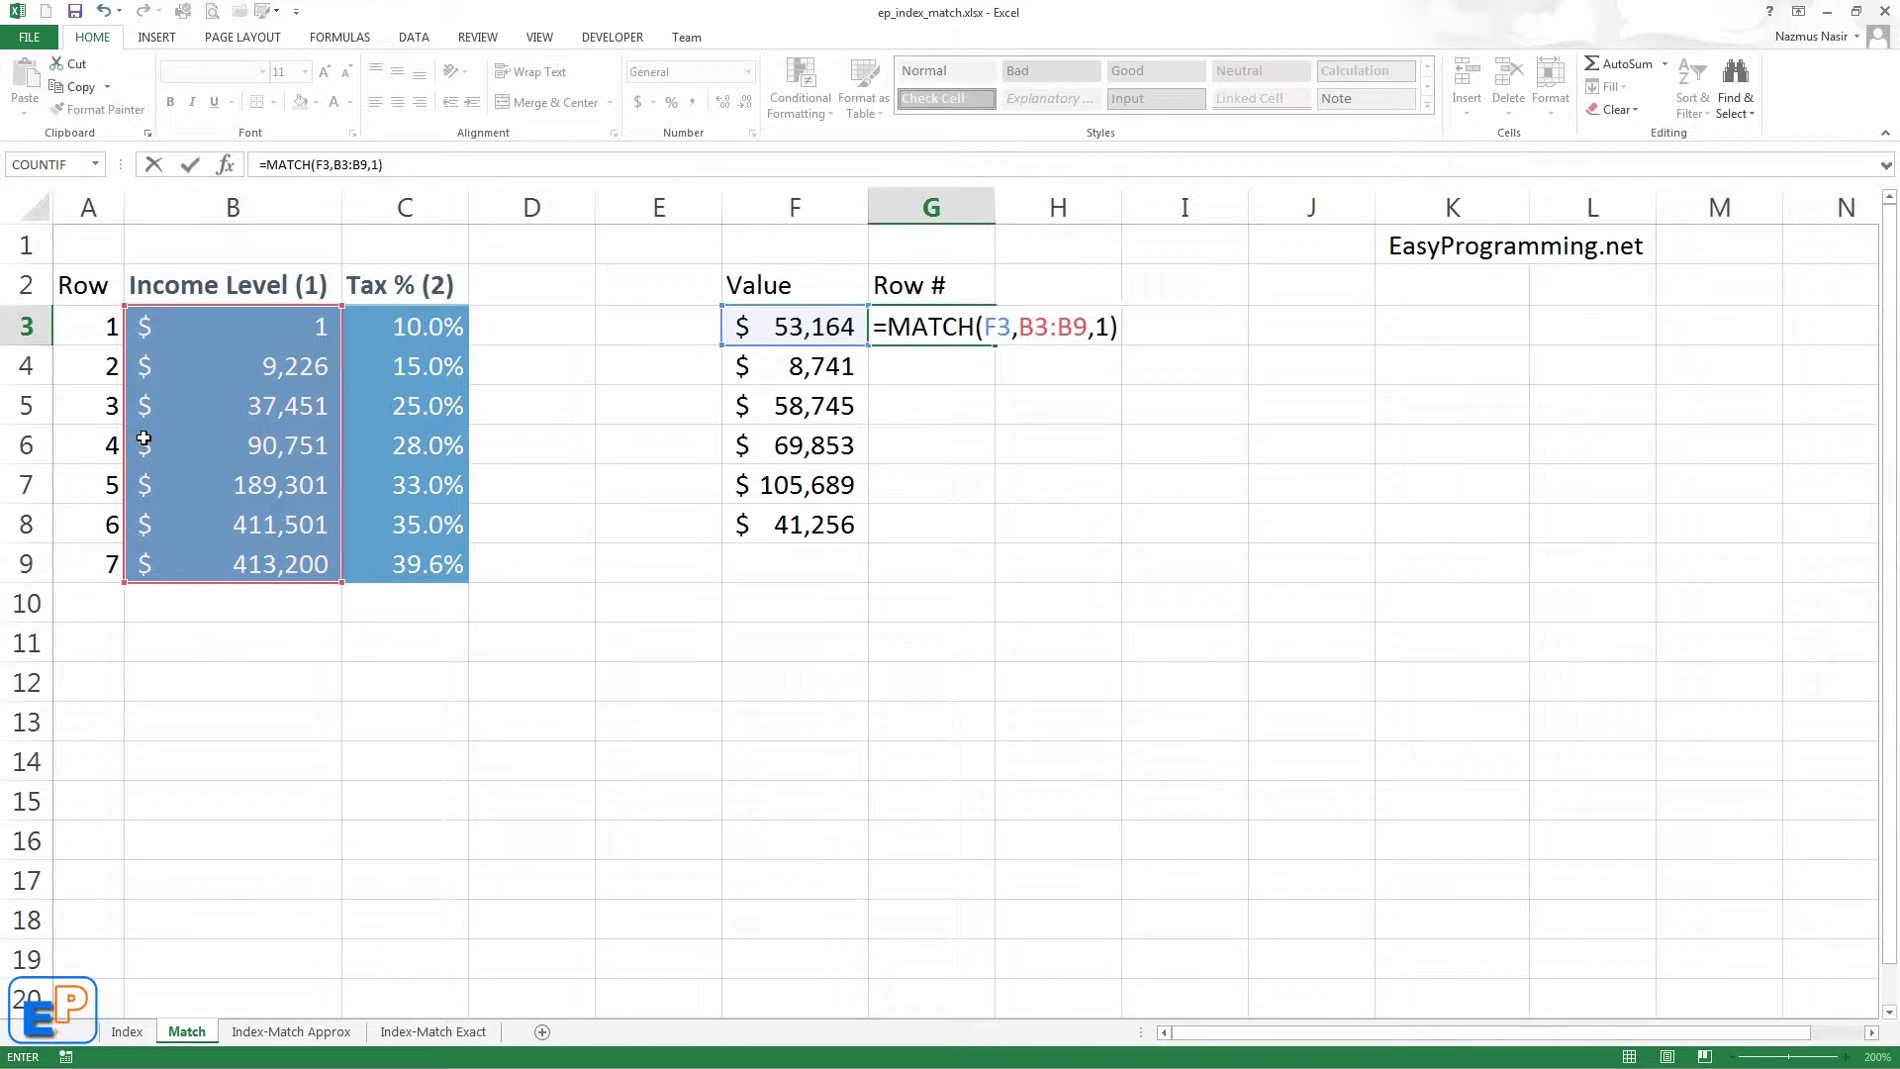
pyautogui.press('Return')
pyautogui.click(959, 333)
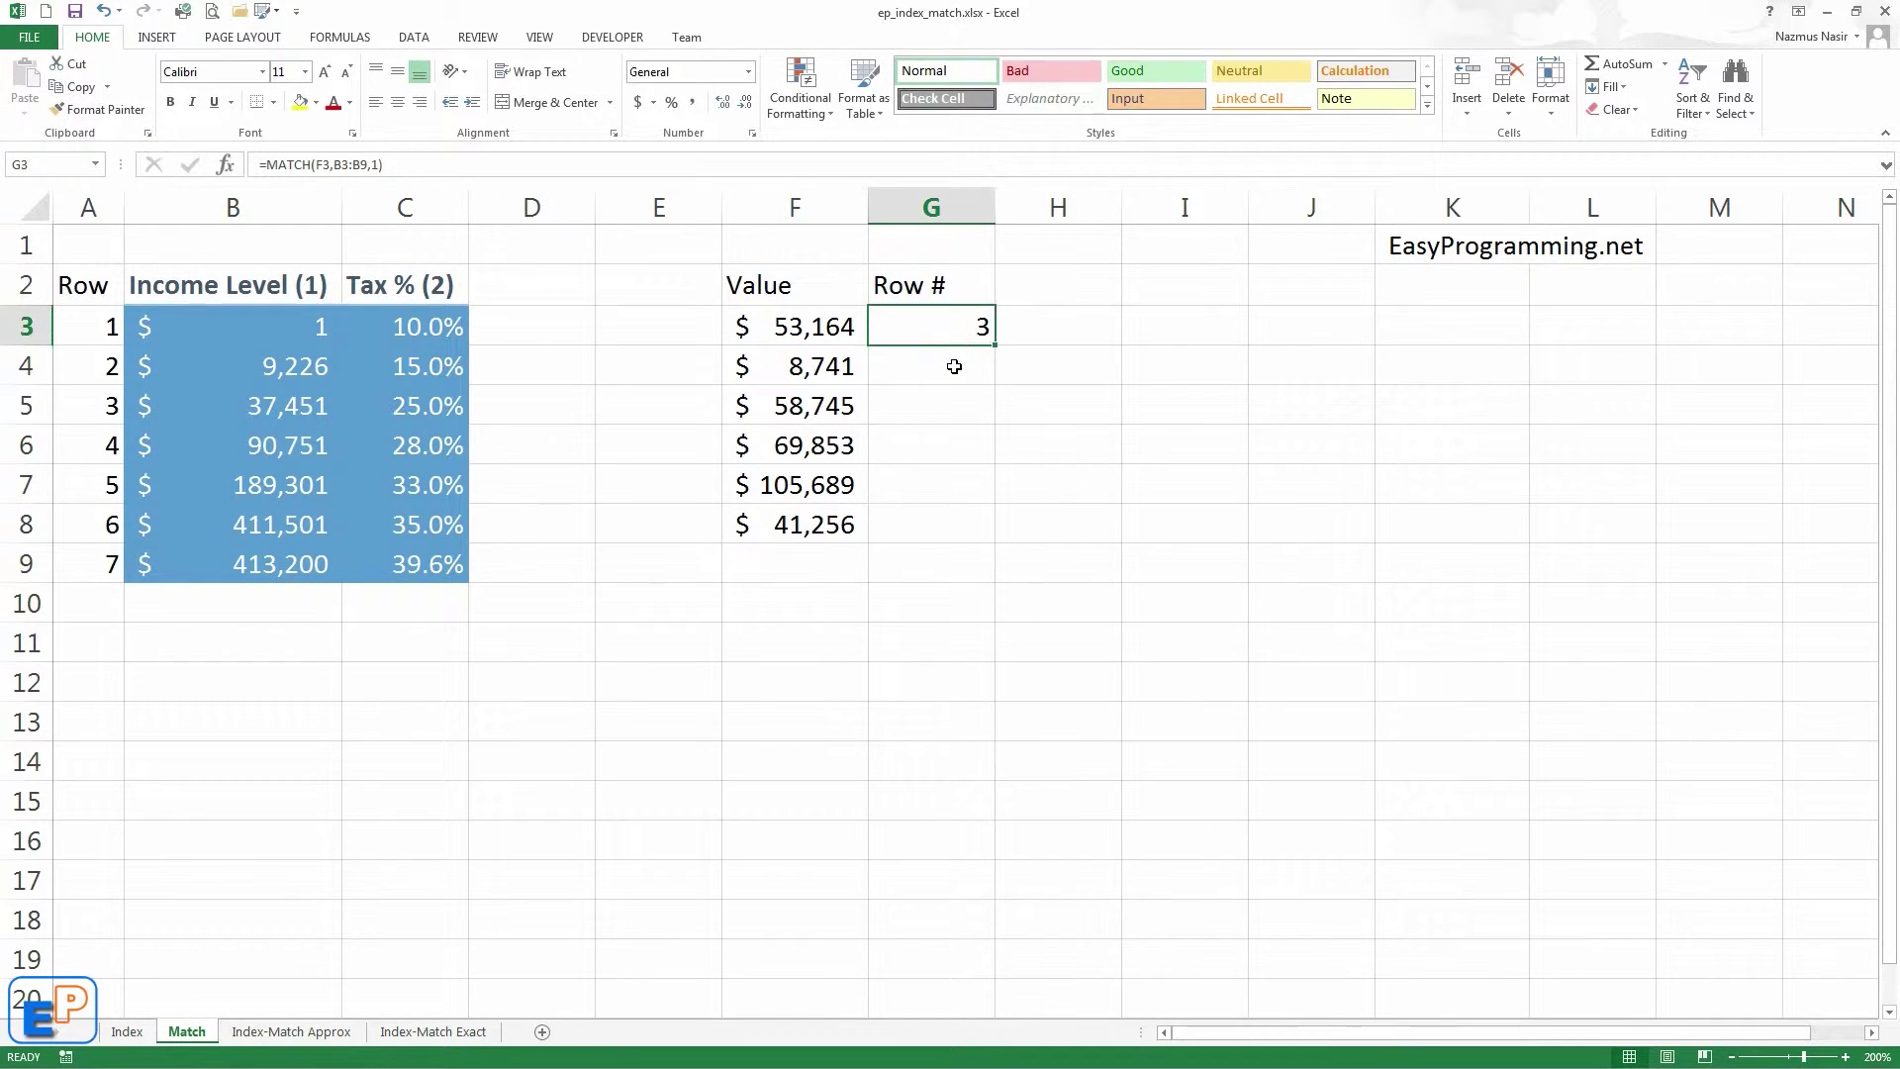
pyautogui.click(954, 368)
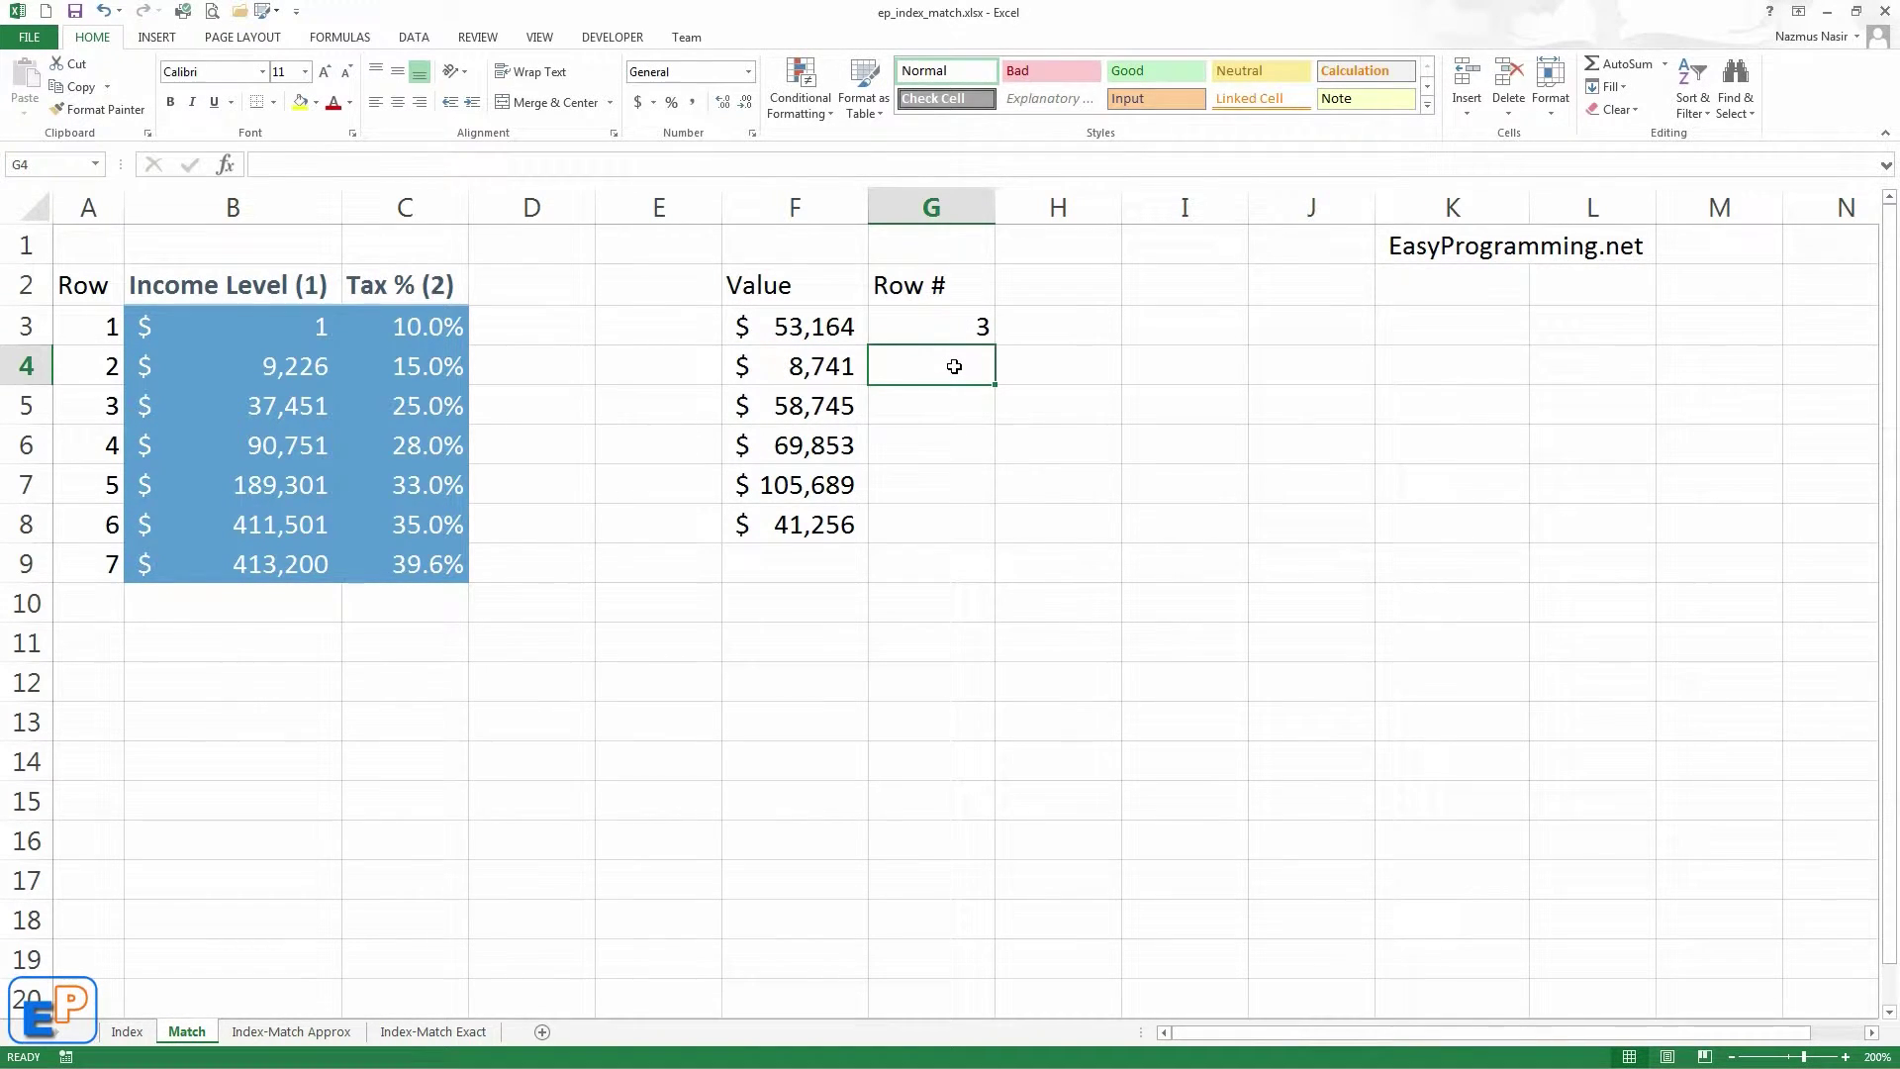
# Start a MATCH formula in G4, removing a misplaced F4 reference.
pyautogui.click(978, 324)
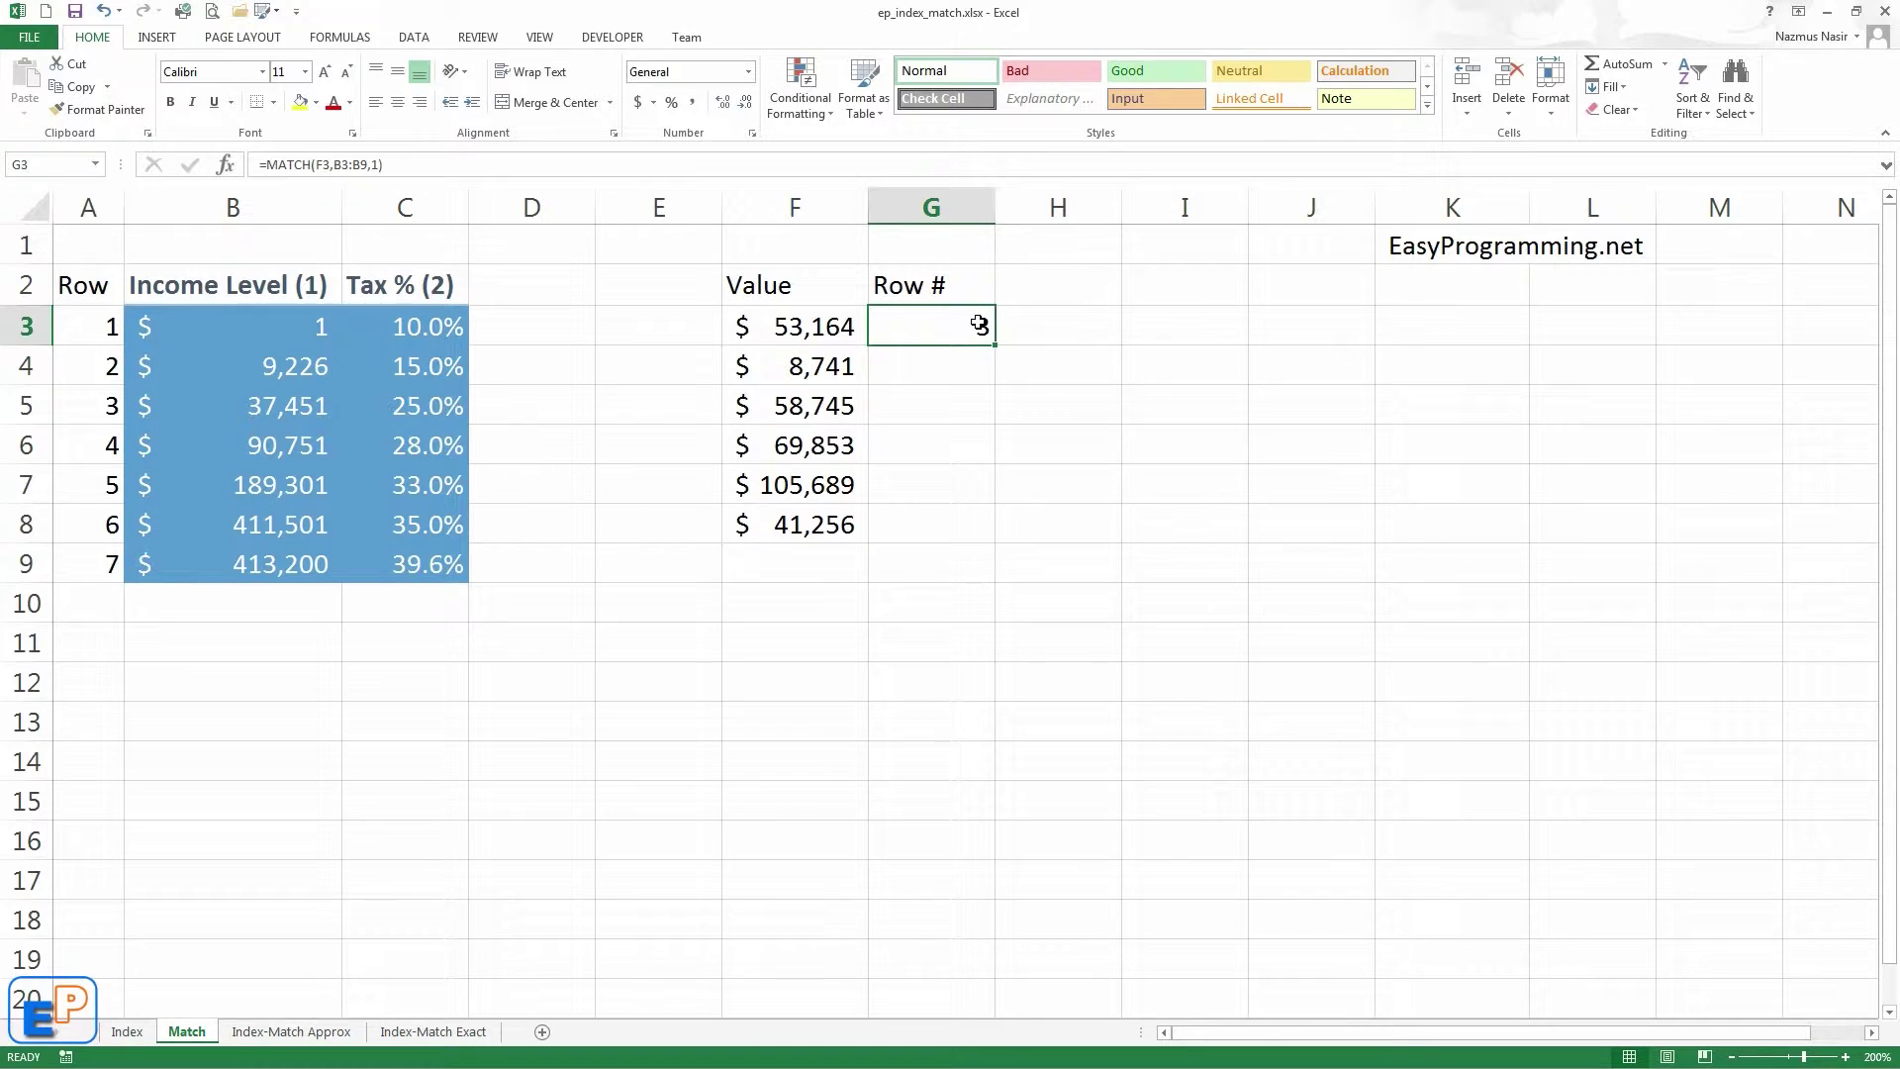
pyautogui.click(935, 363)
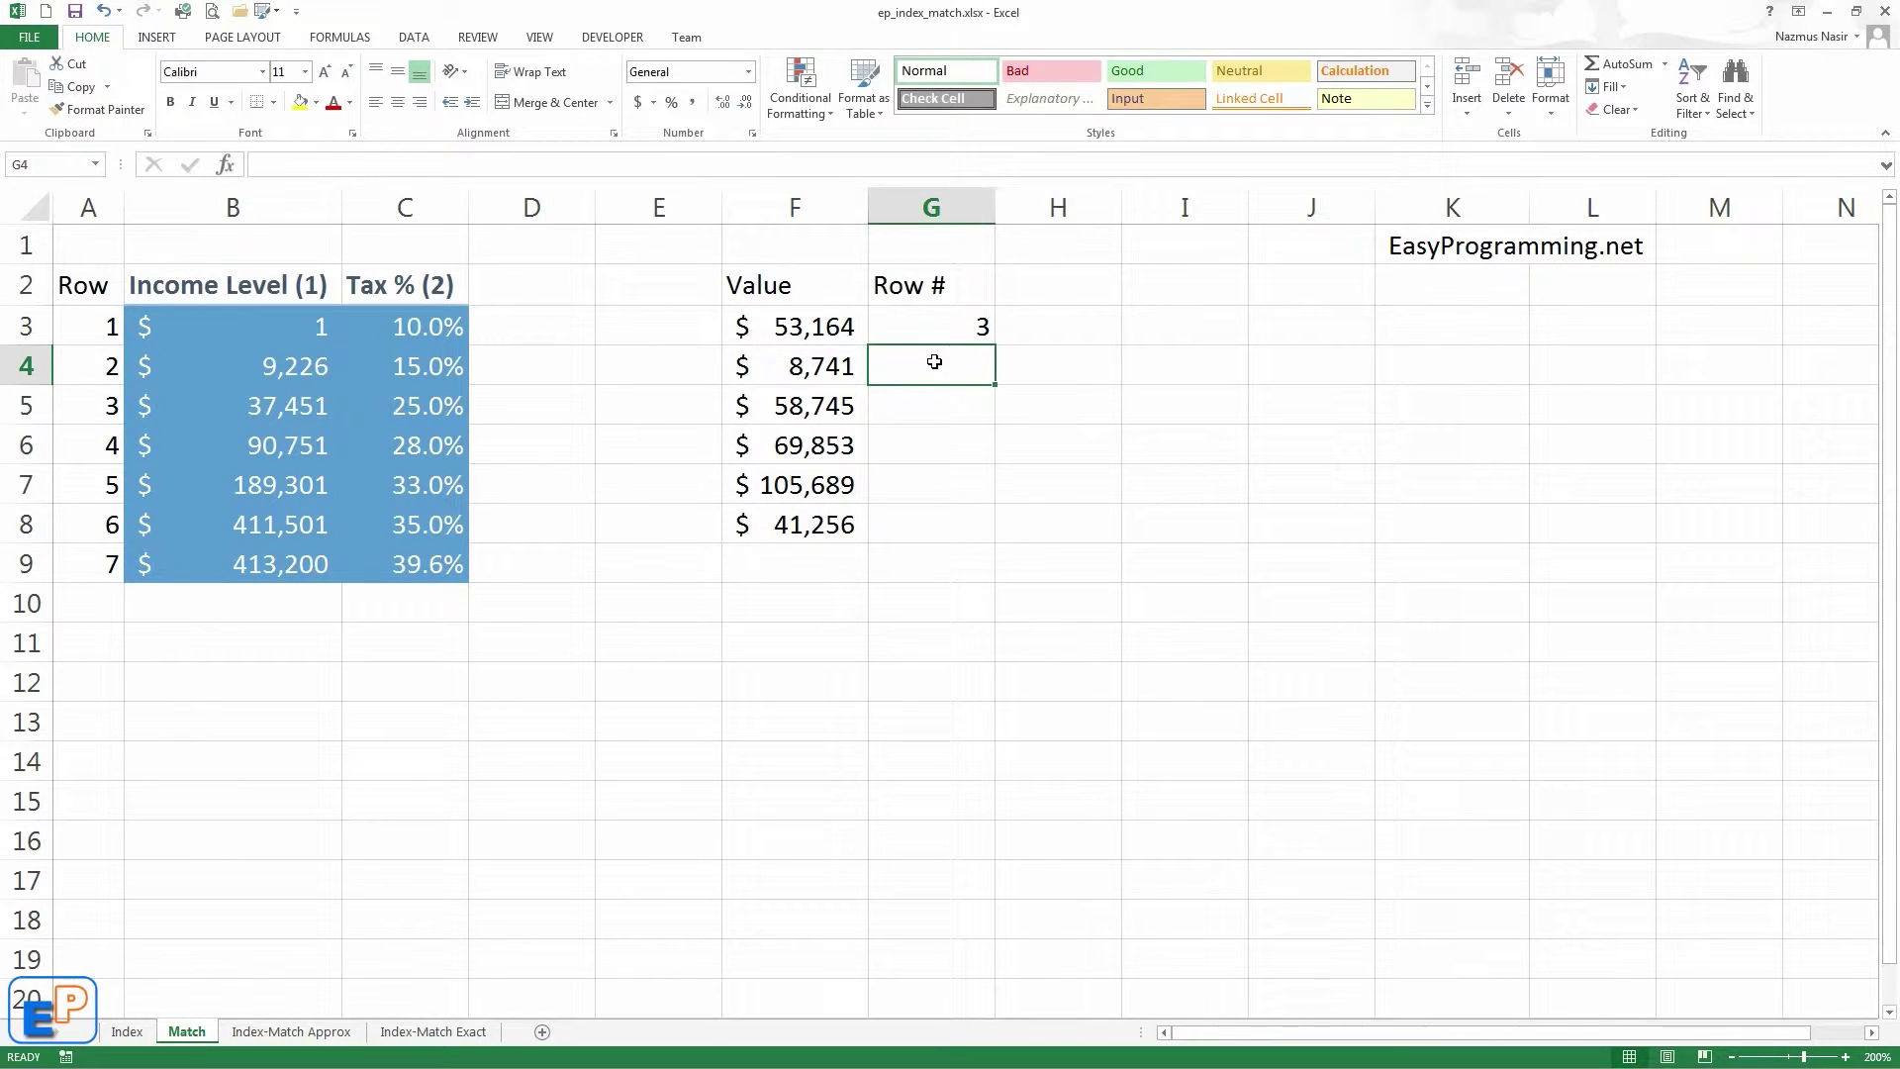
pyautogui.write('=matc')
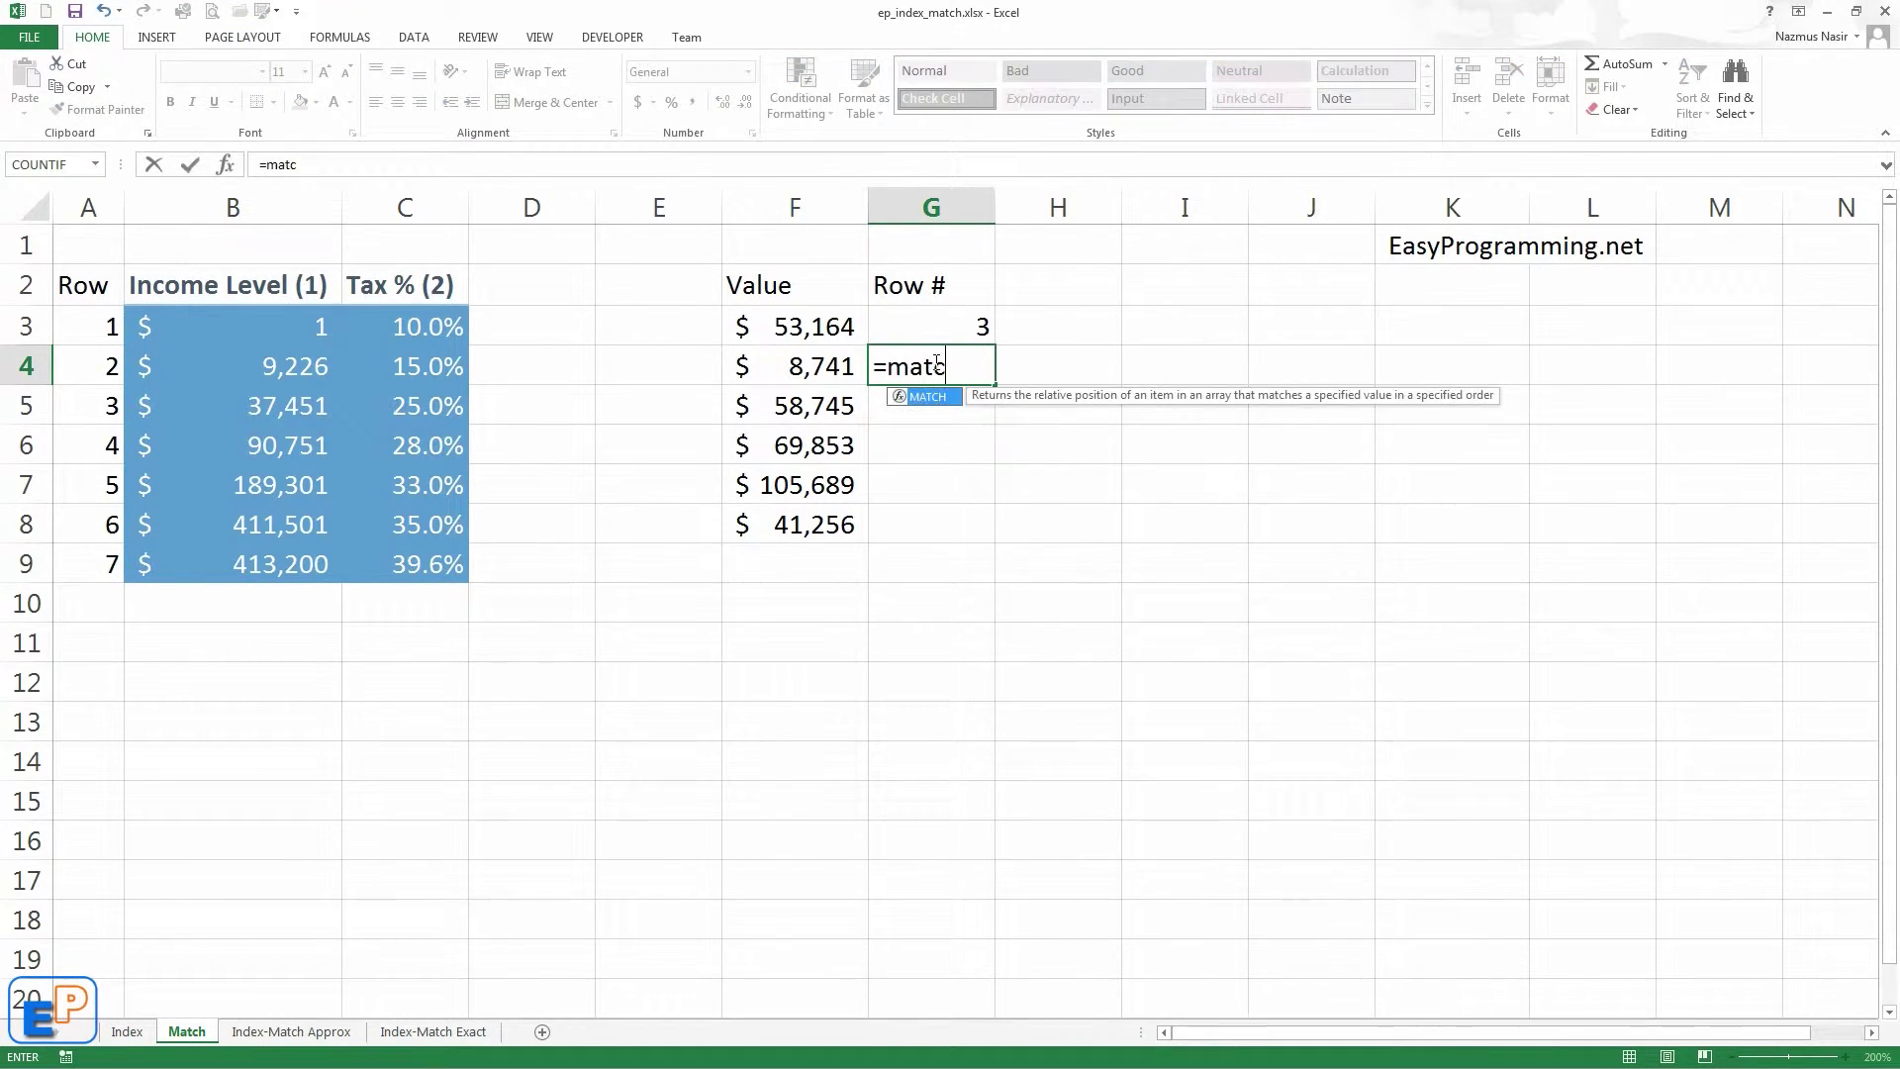
pyautogui.press('Tab')
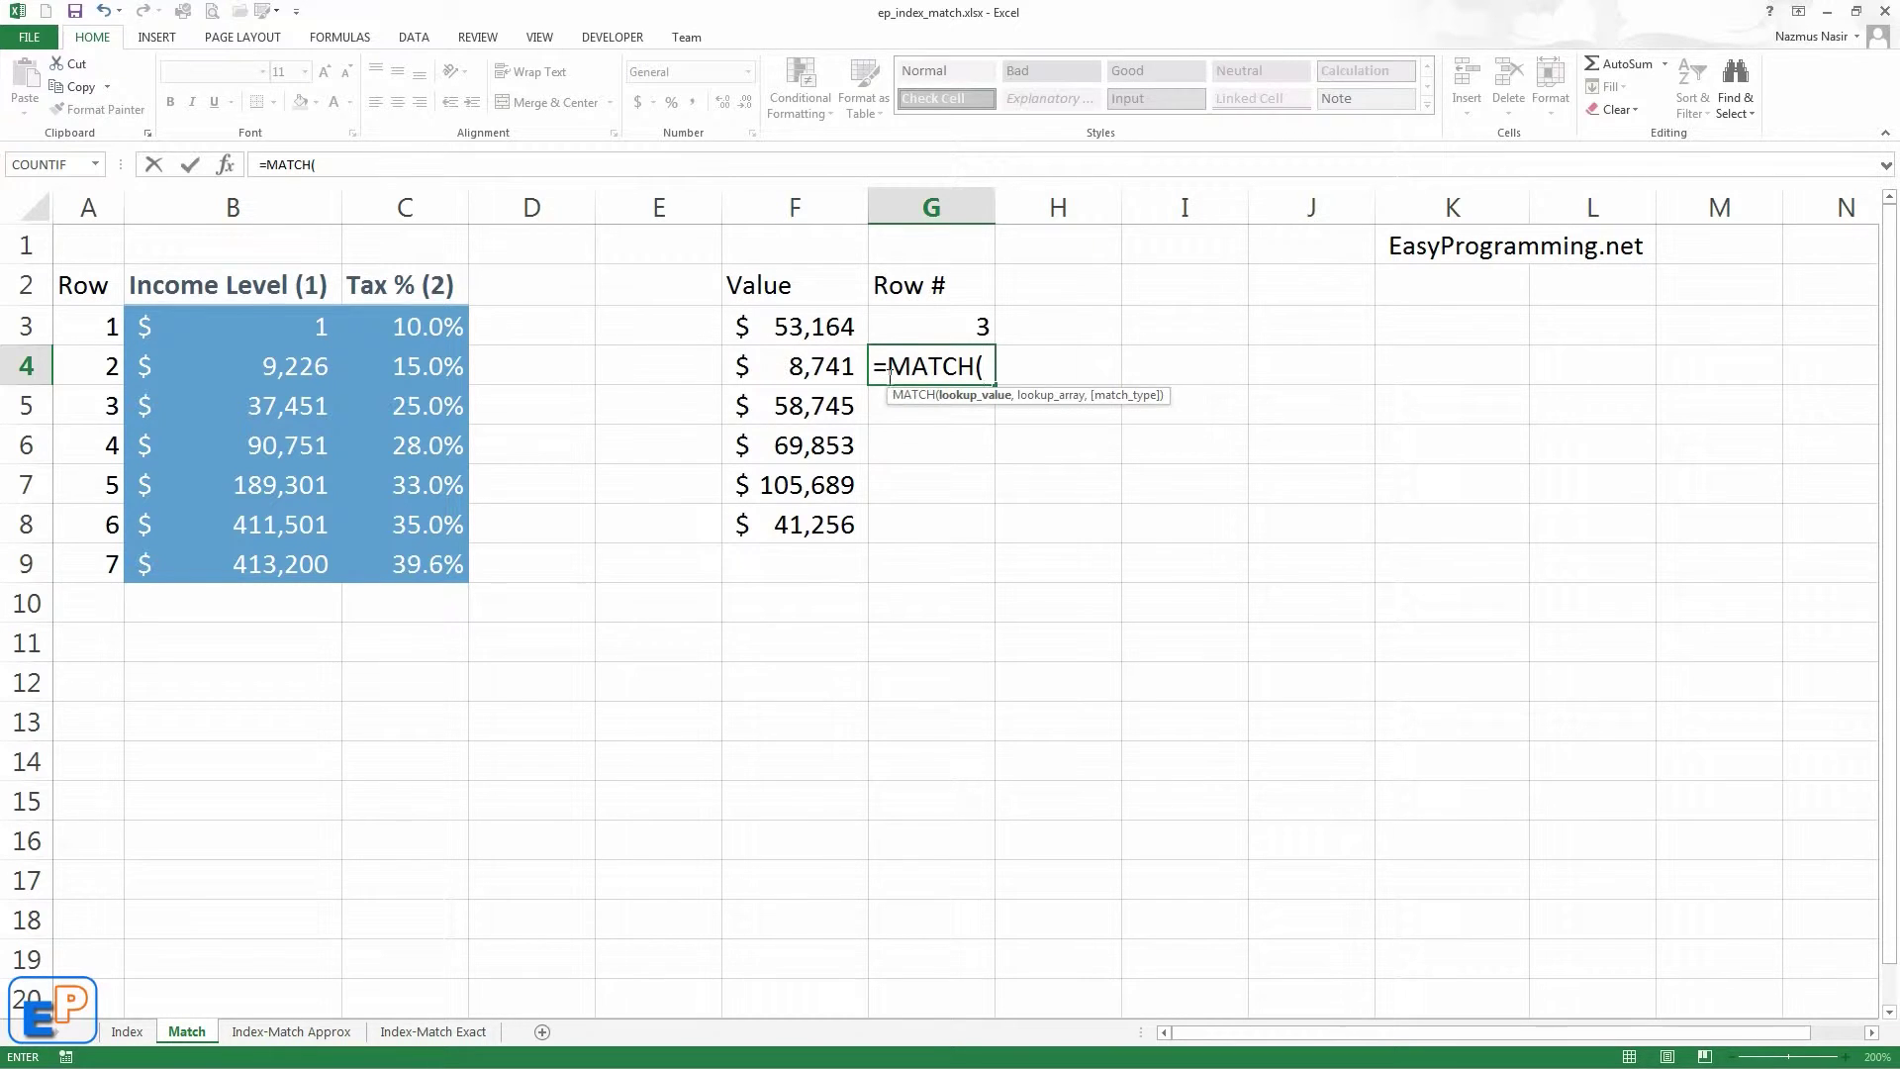
pyautogui.click(813, 361)
pyautogui.press('BackSpace')
pyautogui.press('BackSpace')
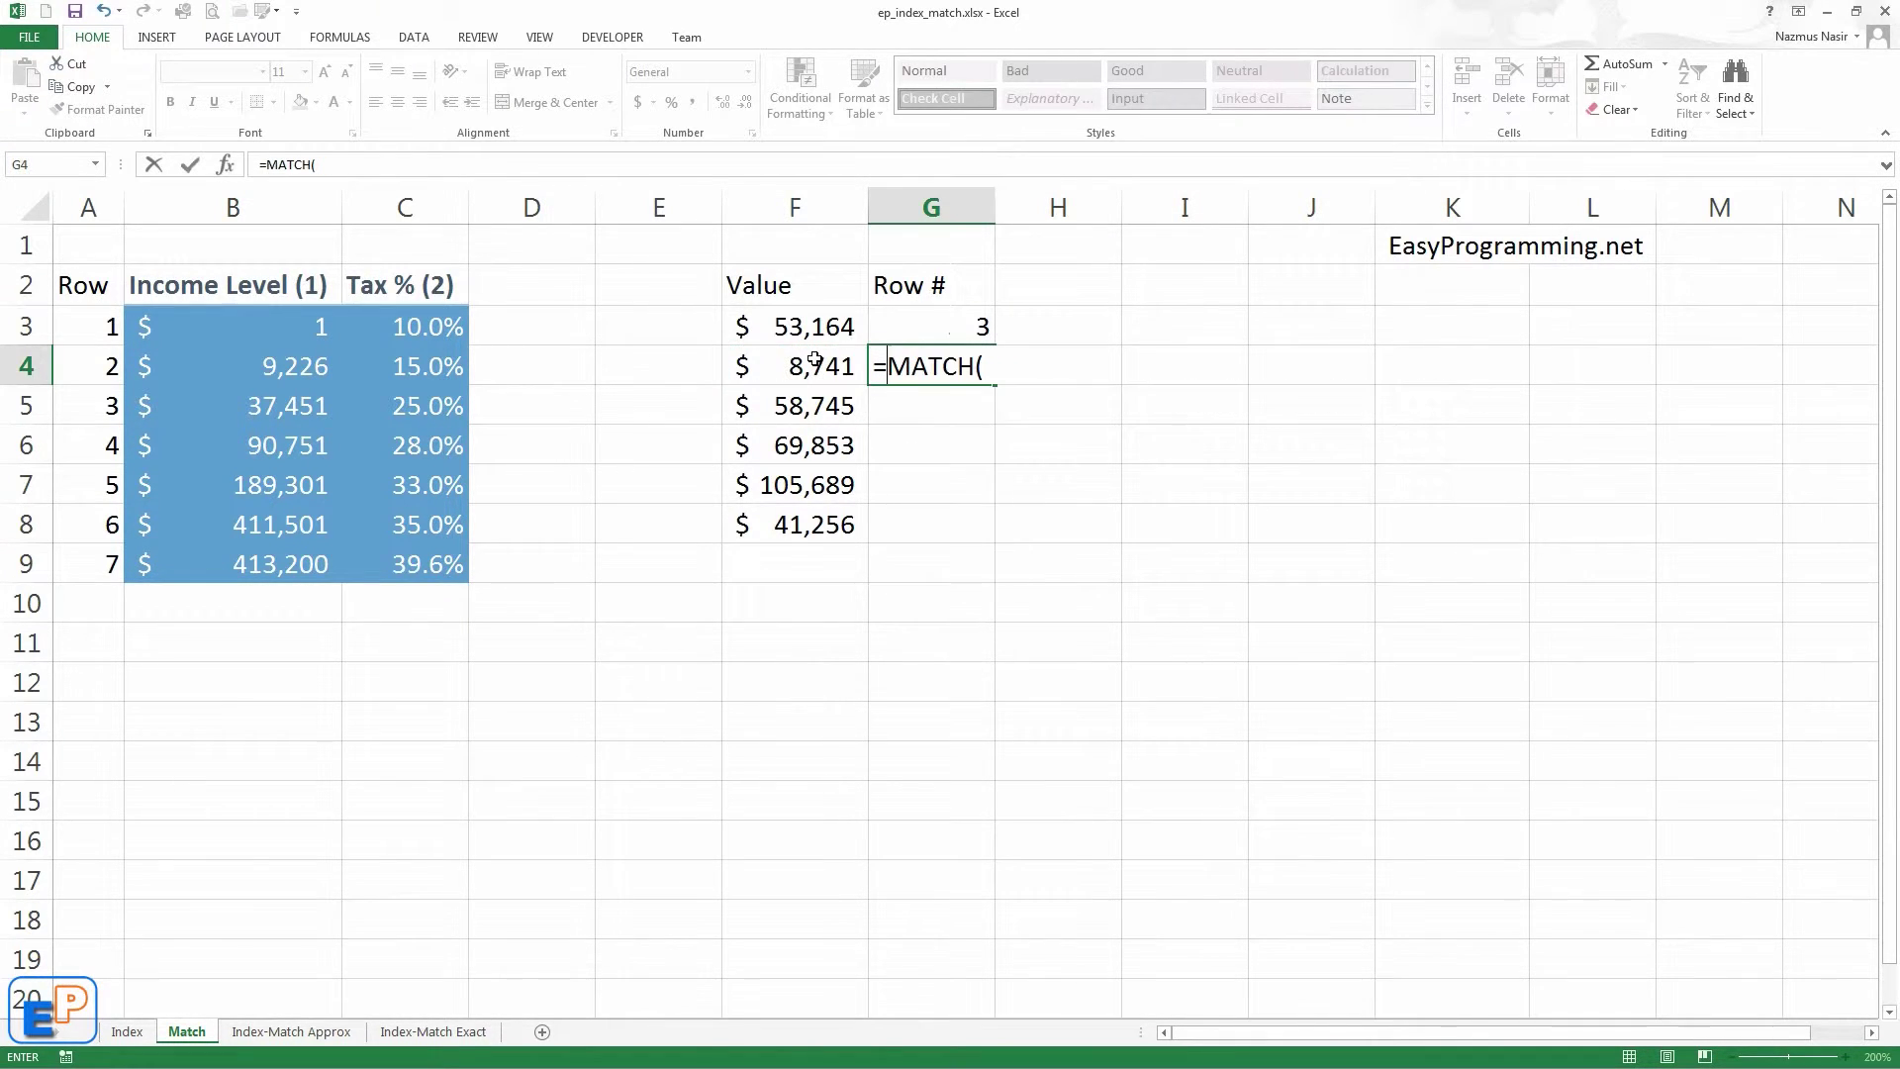
pyautogui.press('End')
pyautogui.press('Right')
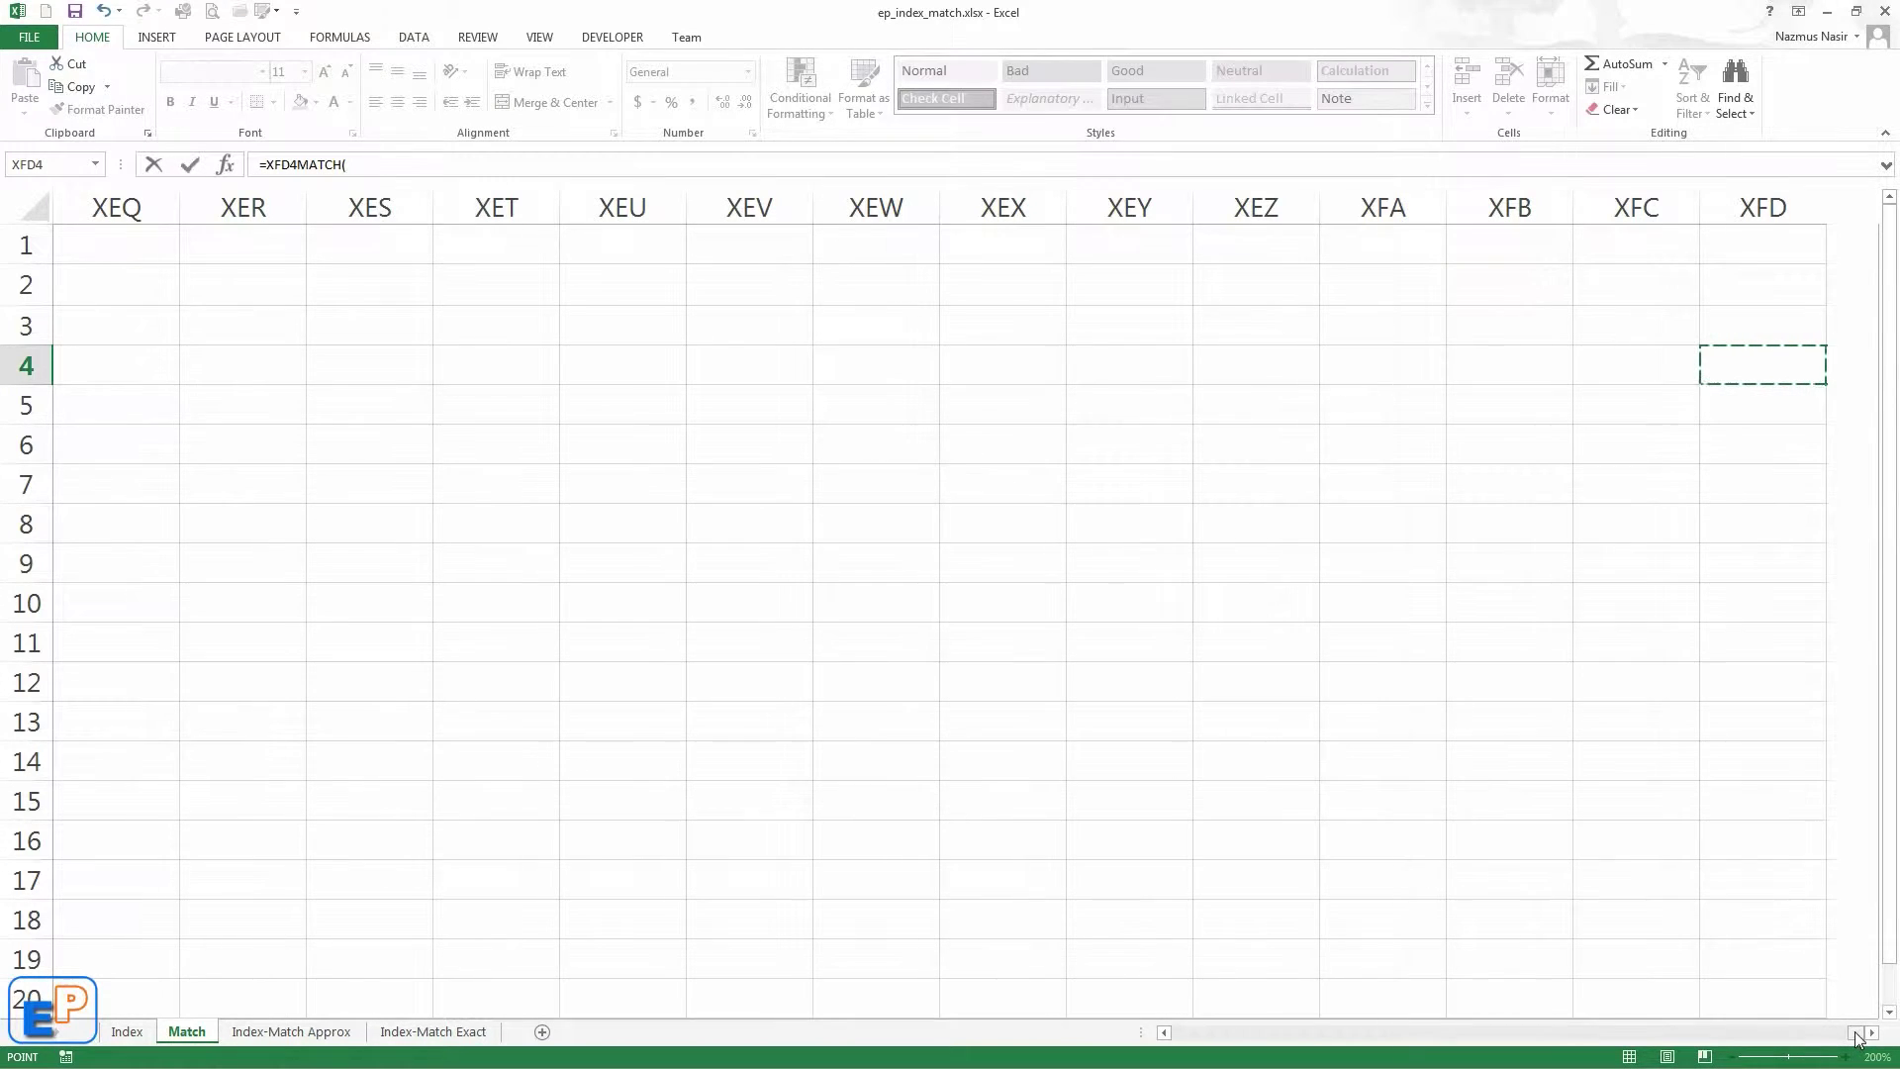
pyautogui.moveTo(1849, 1034); pyautogui.dragTo(1176, 1034)
# Complete G4 as MATCH of F4 against the absolute range $B$3:$B$9.
pyautogui.click(928, 405)
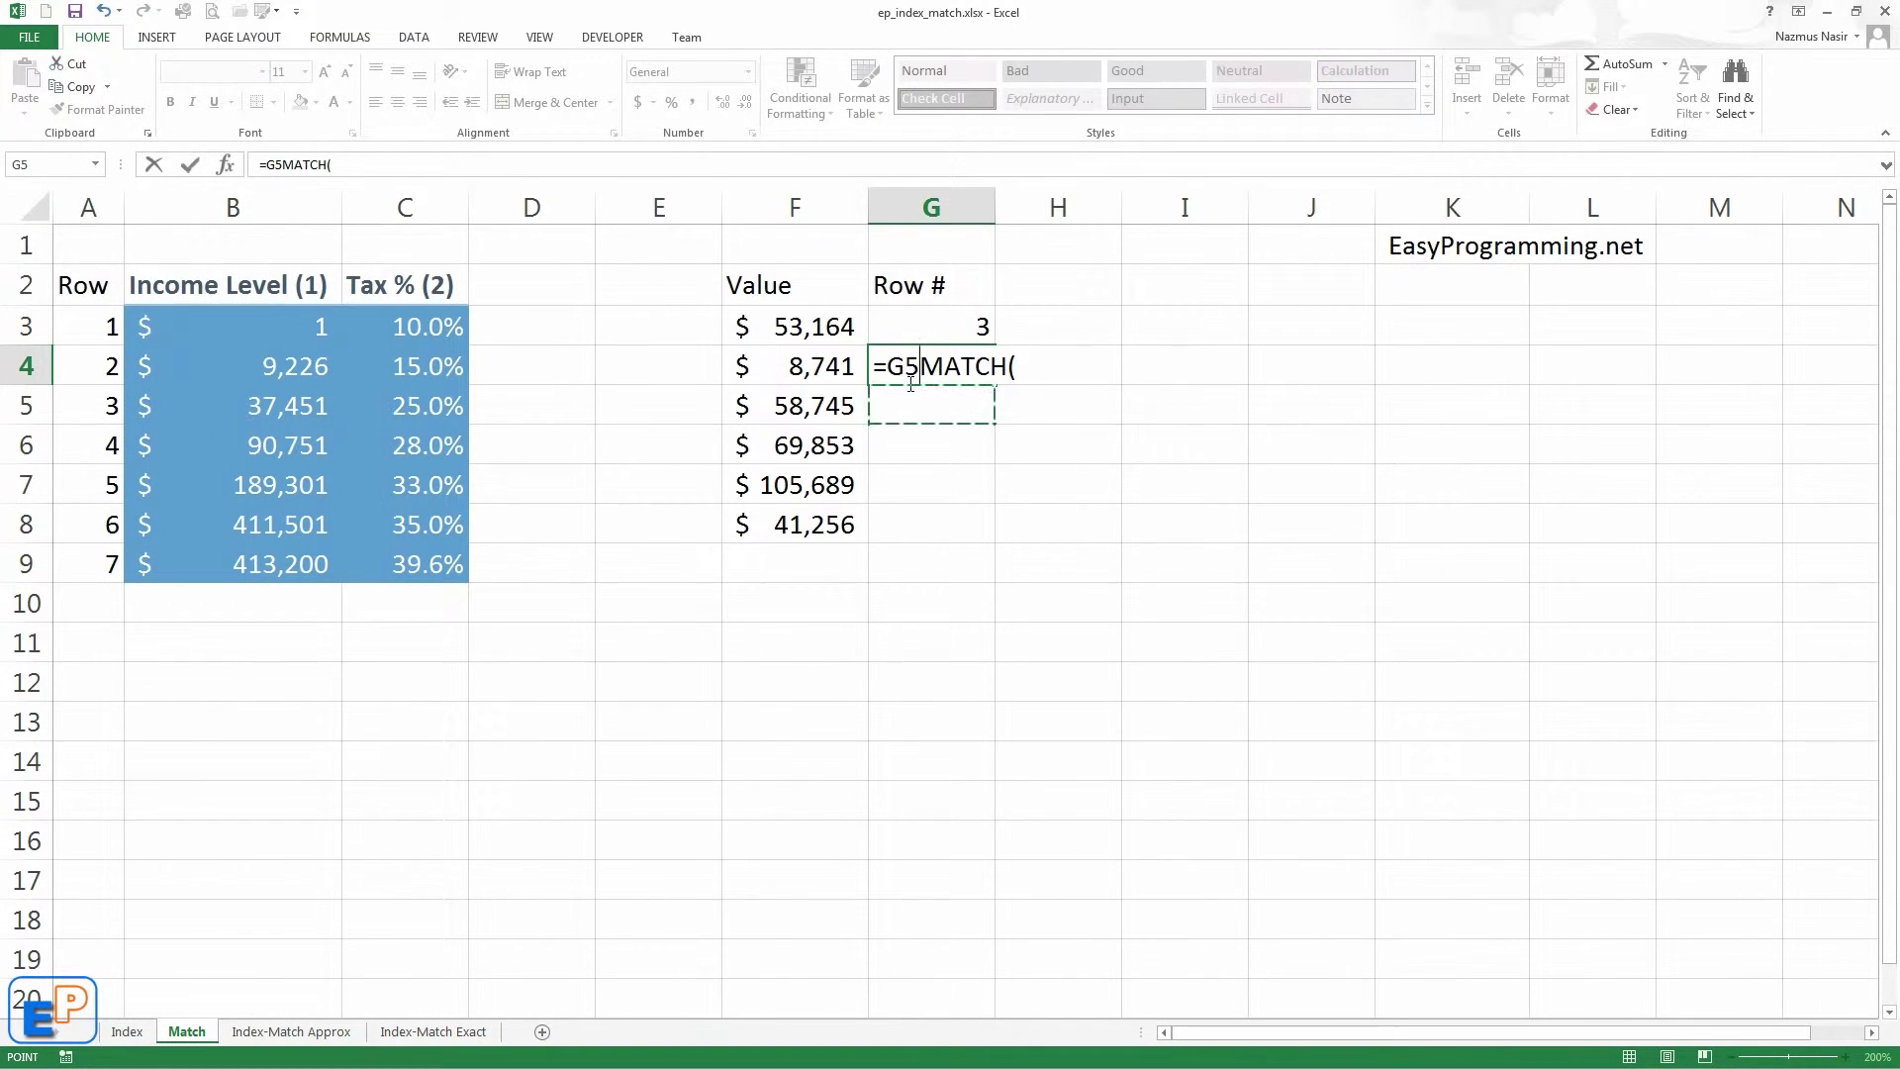
pyautogui.click(911, 366)
pyautogui.press('Delete')
pyautogui.press('BackSpace')
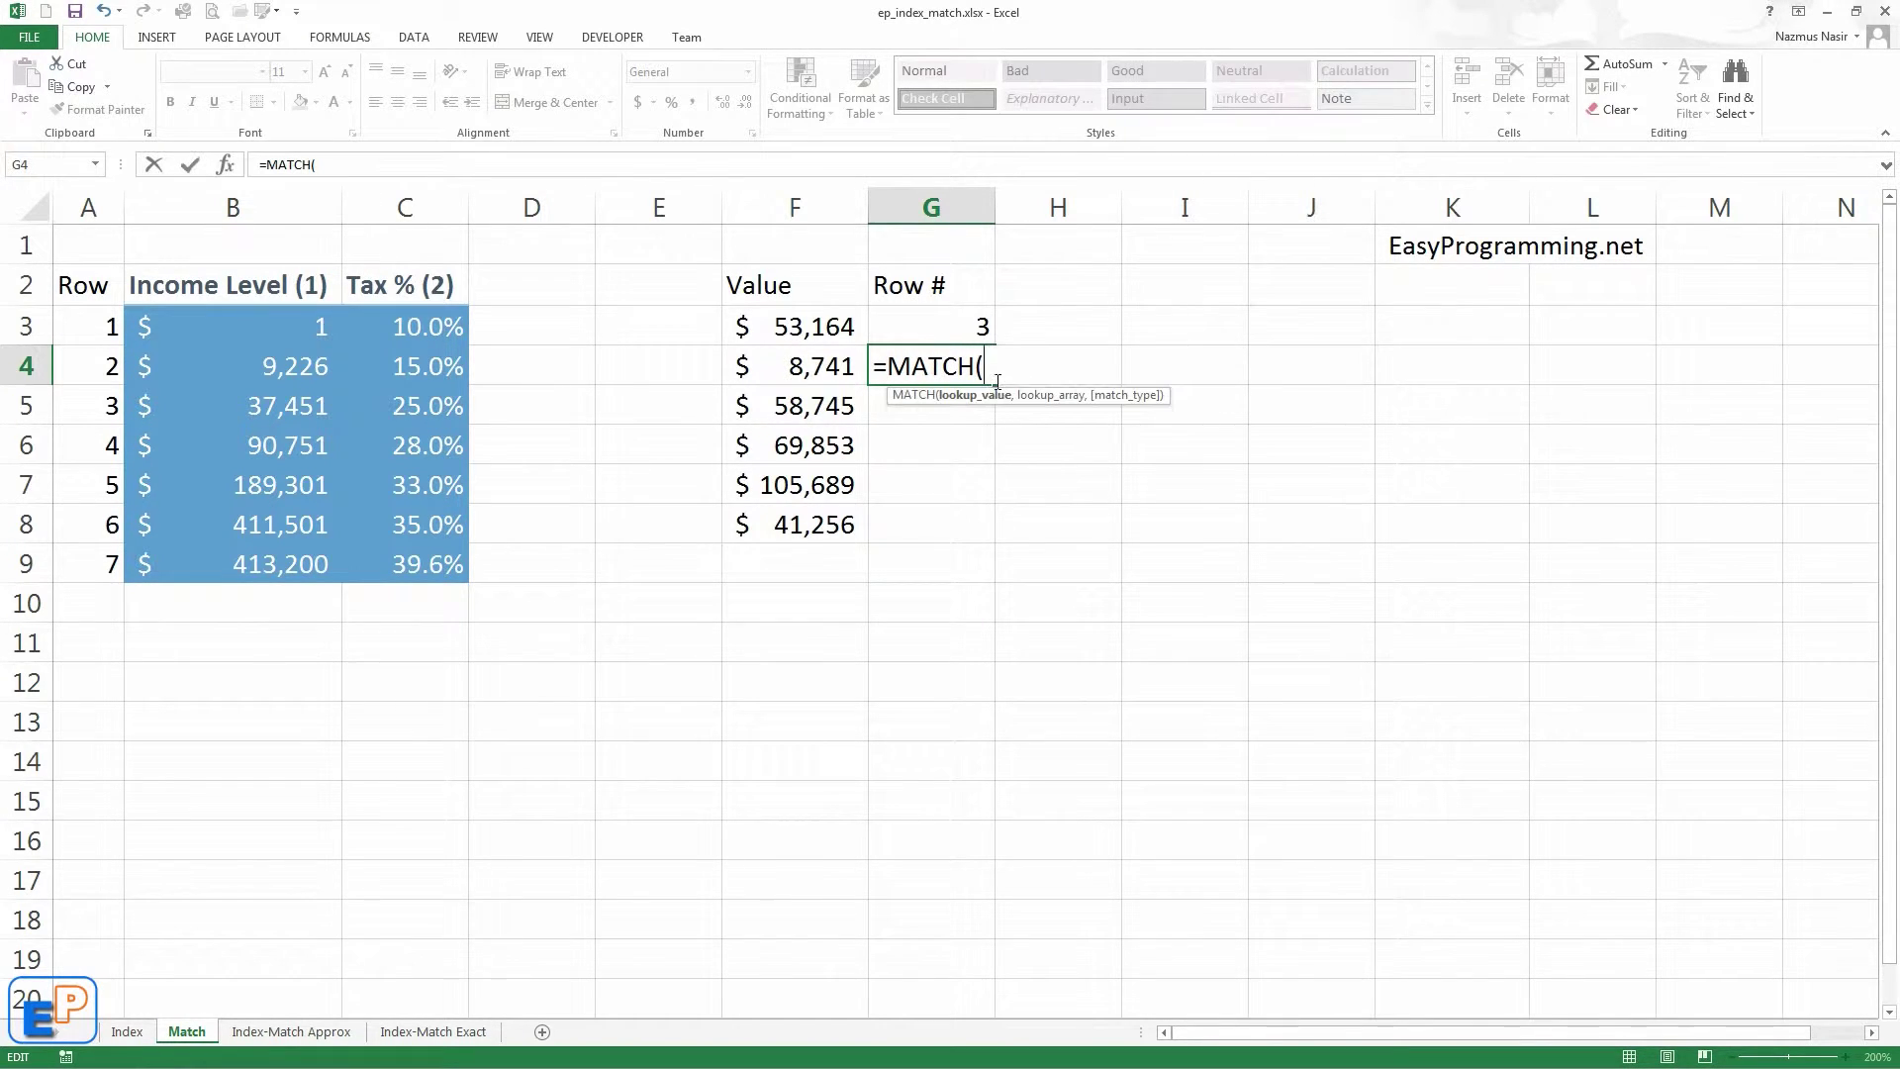
pyautogui.press('End')
pyautogui.click(802, 369)
pyautogui.write(',')
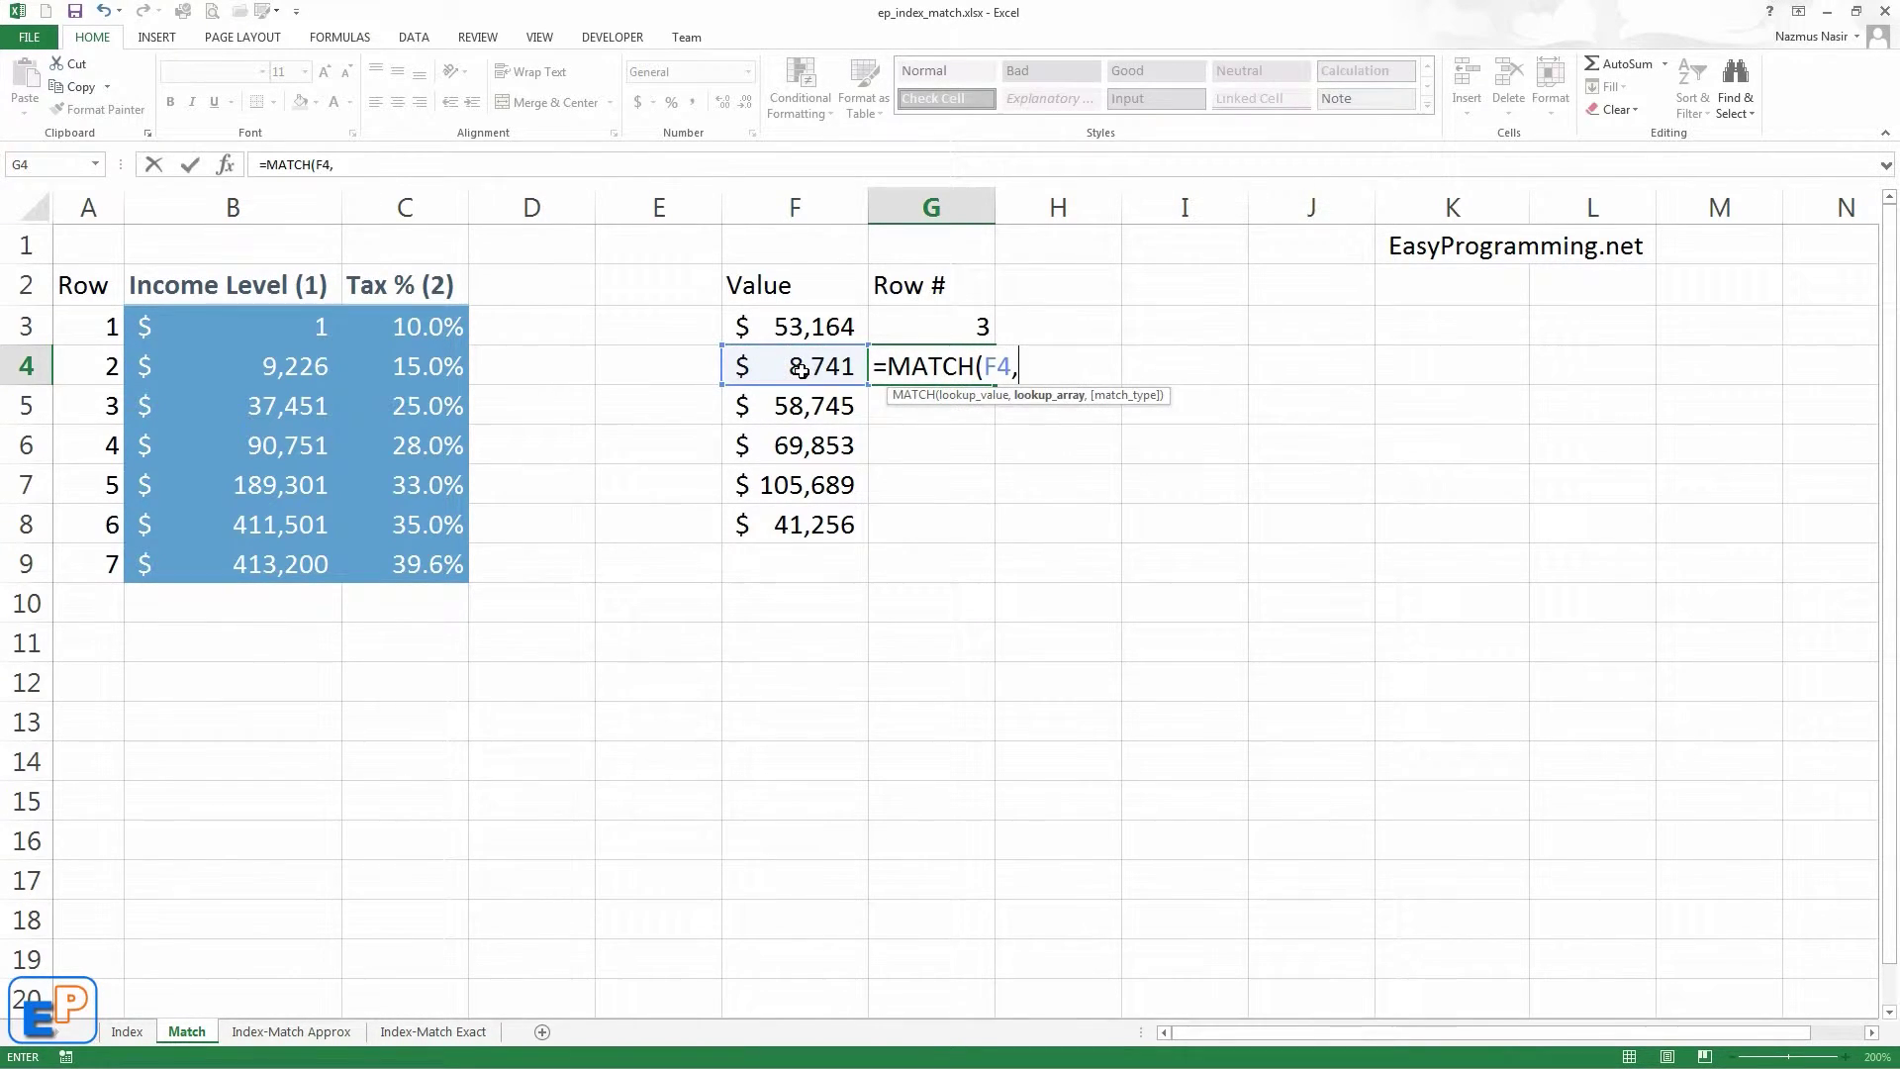
pyautogui.moveTo(283, 325); pyautogui.dragTo(252, 567)
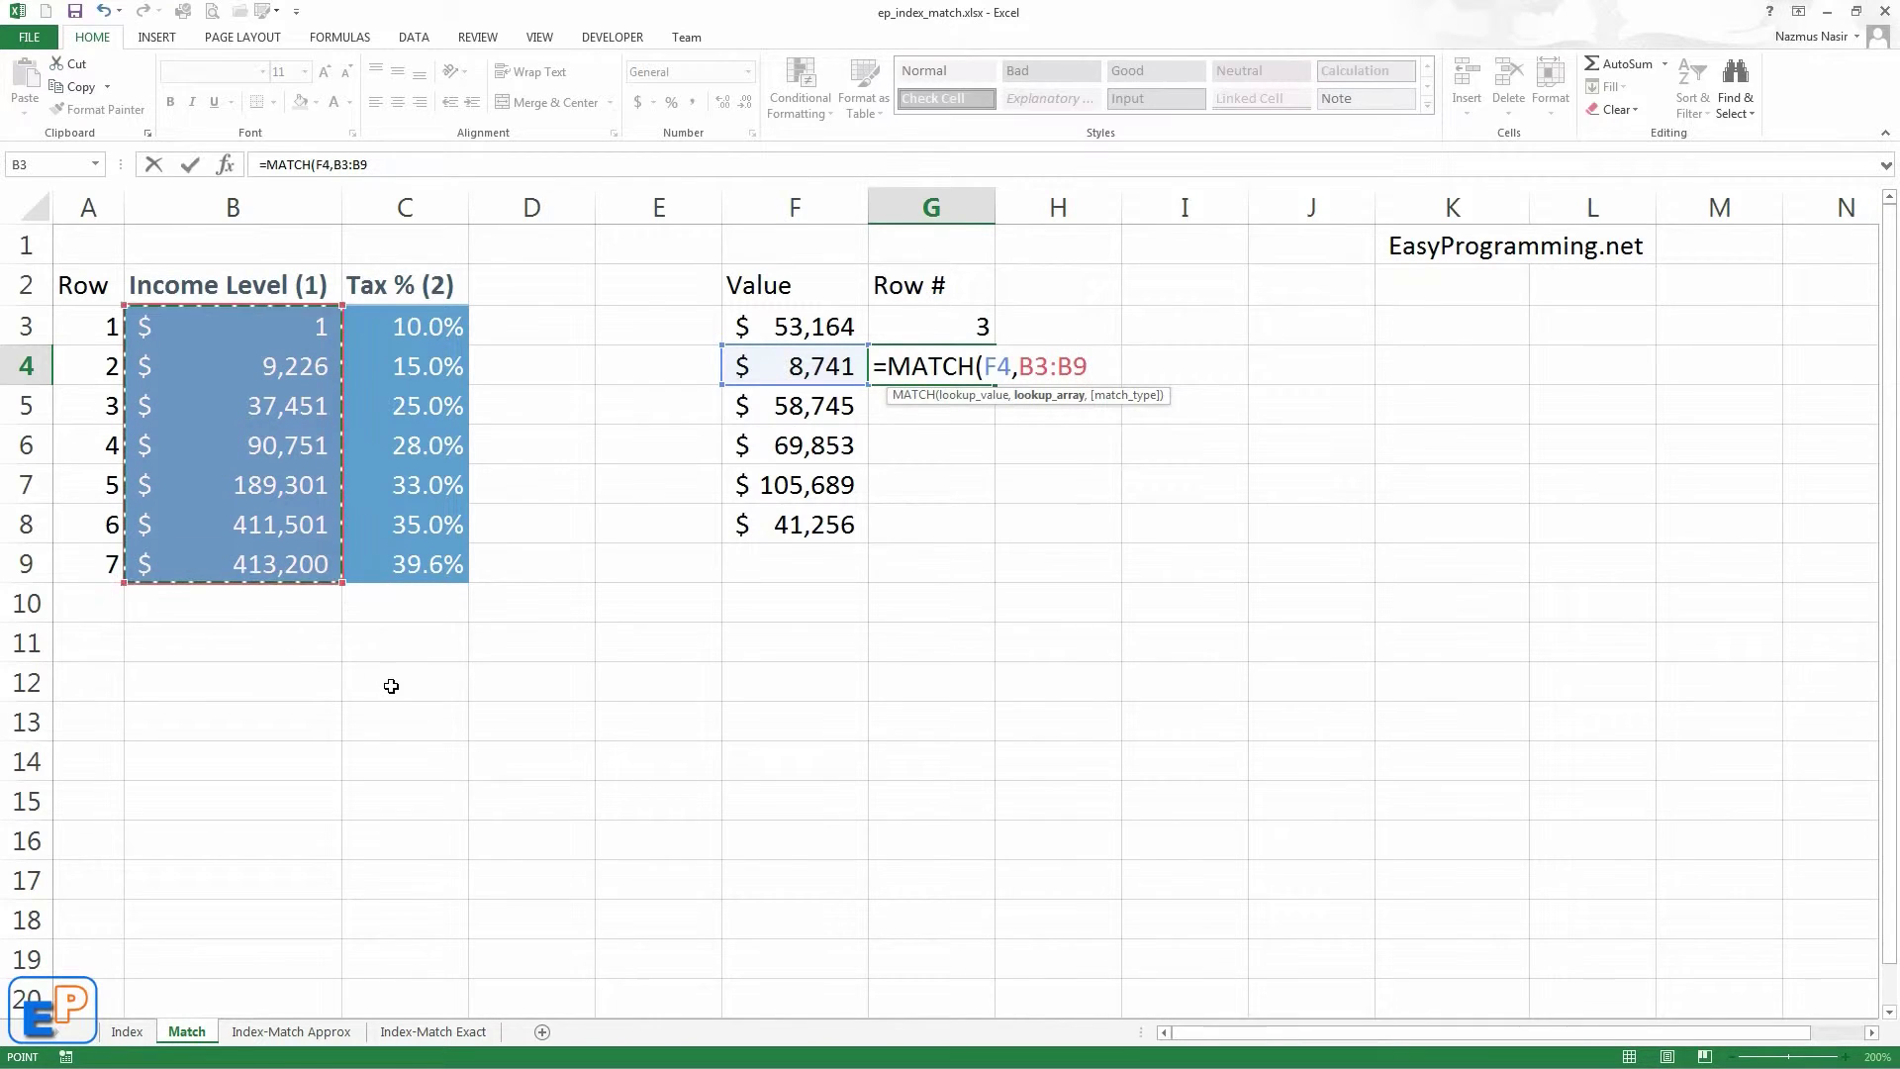
pyautogui.press('F4')
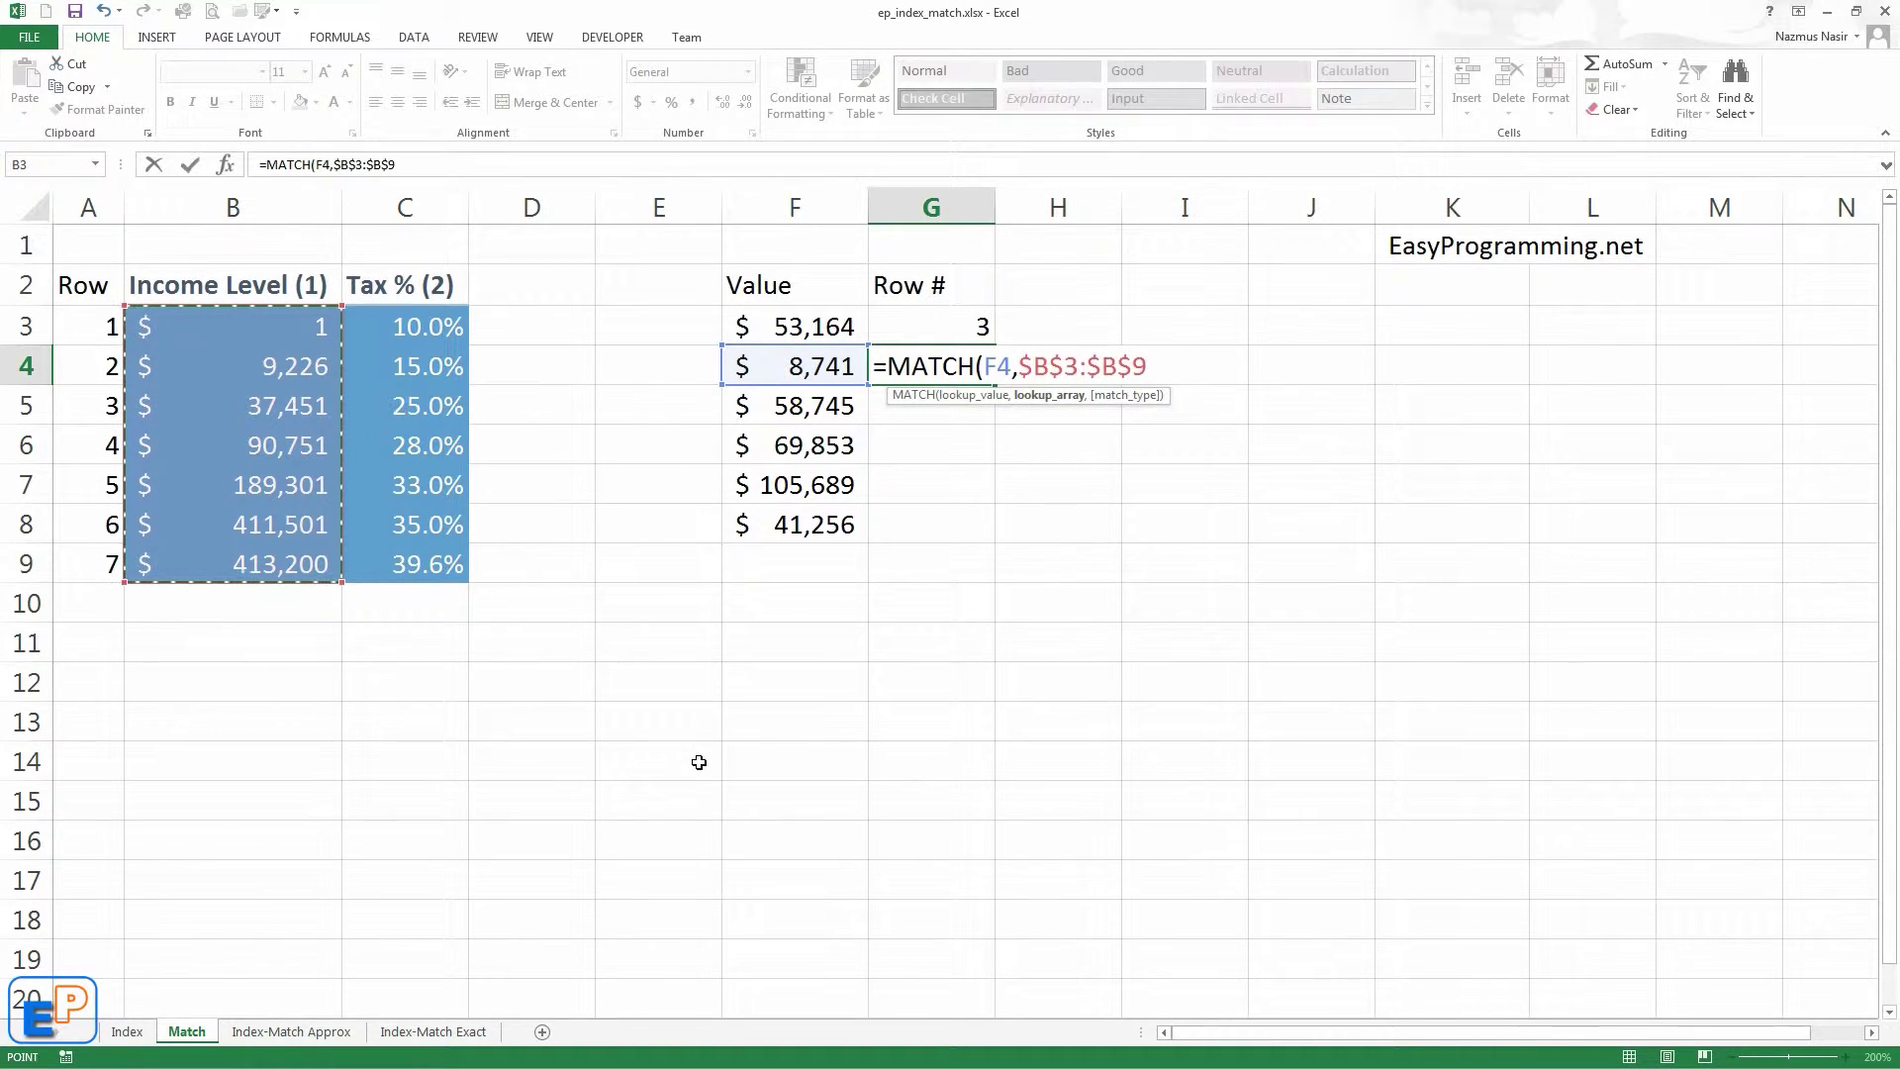
pyautogui.write(')')
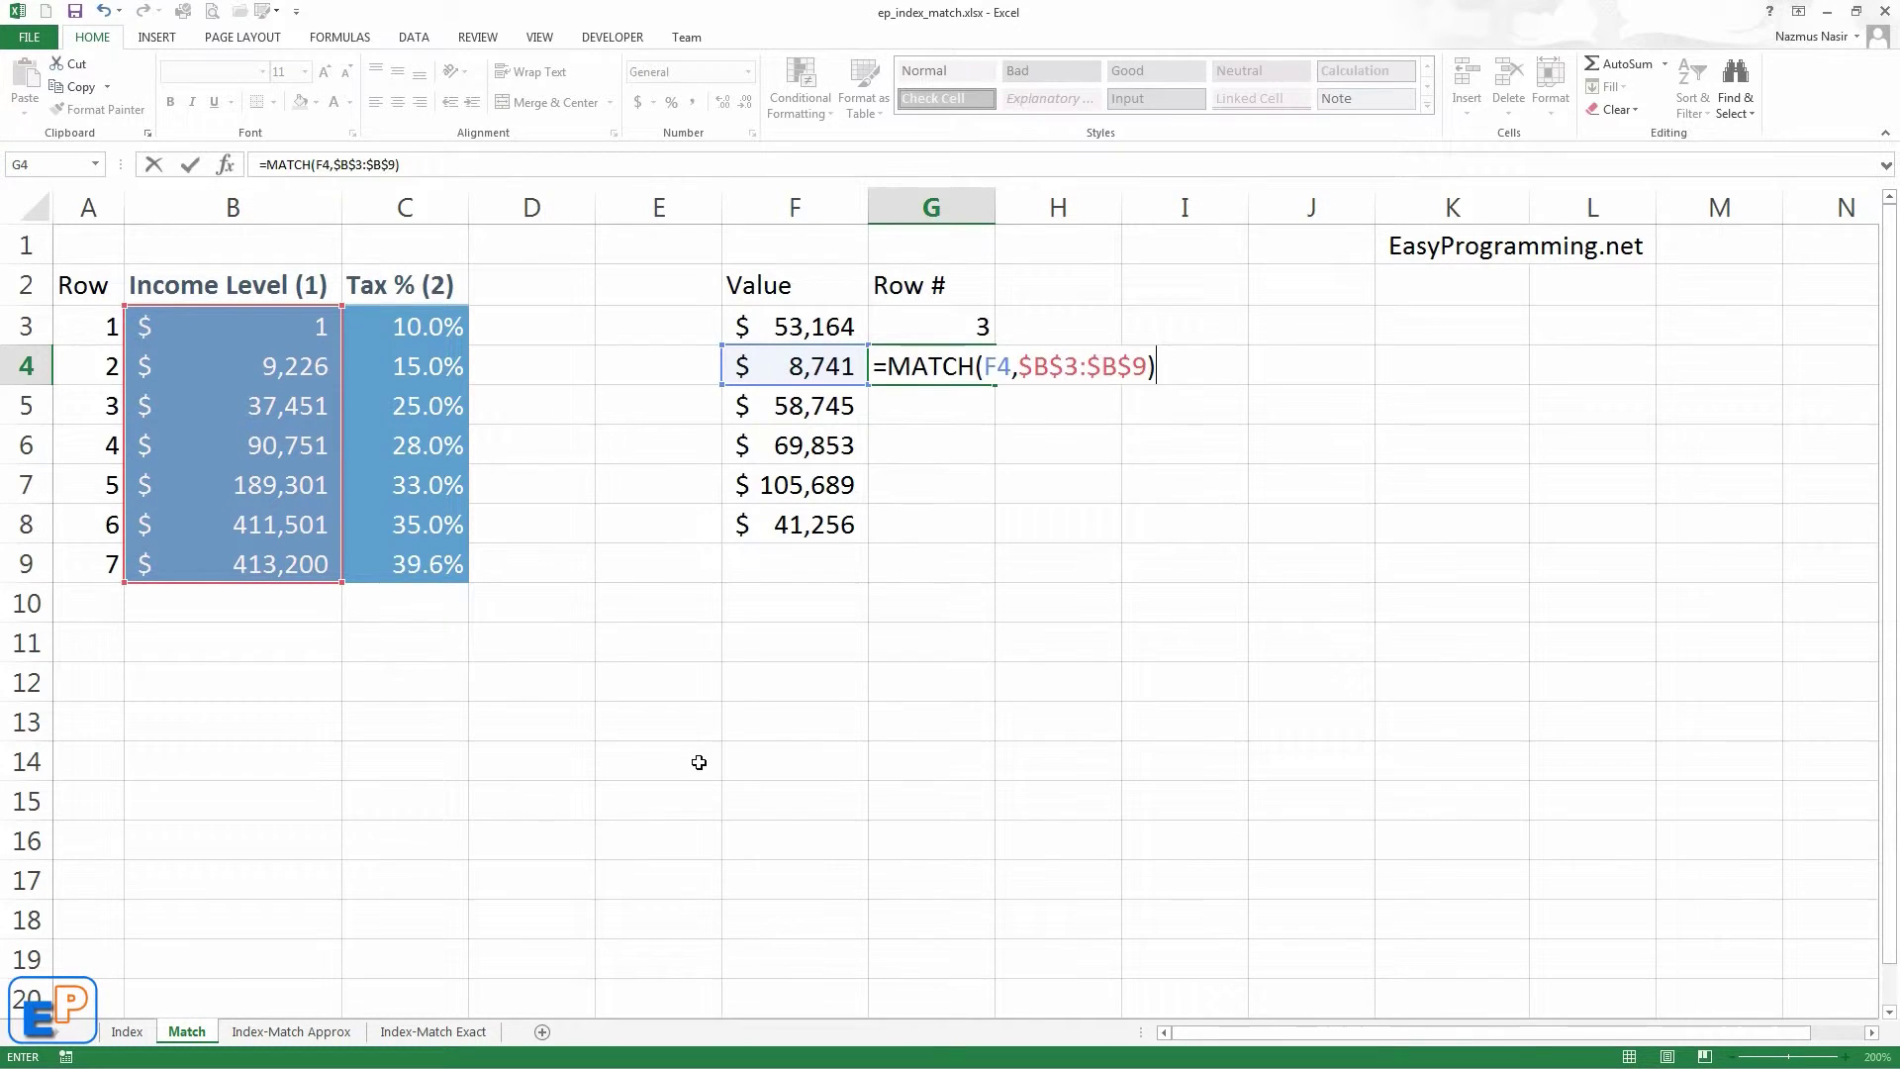
pyautogui.press('Return')
# Fill G4's formula down to G8, check results 3,1,3,3,4,3, then go to Index-Match Approx.
pyautogui.click(256, 319)
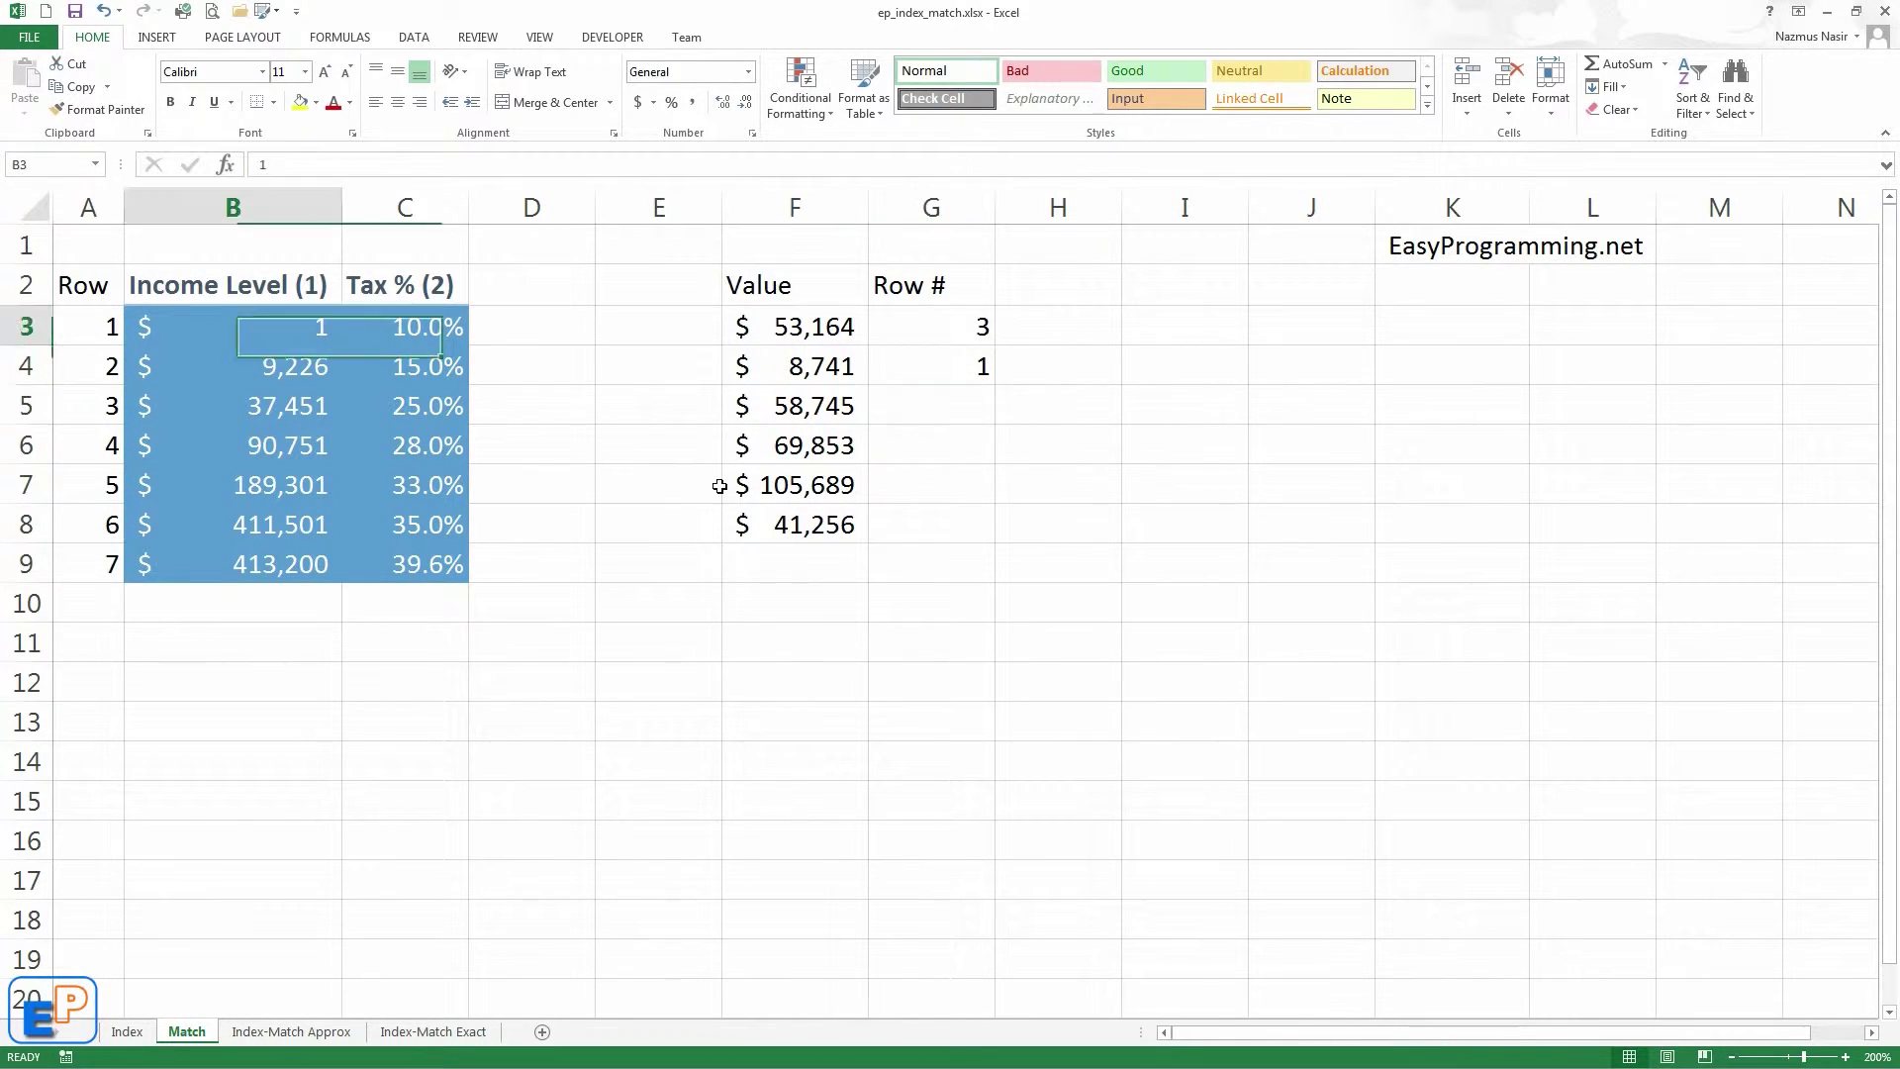
pyautogui.click(984, 373)
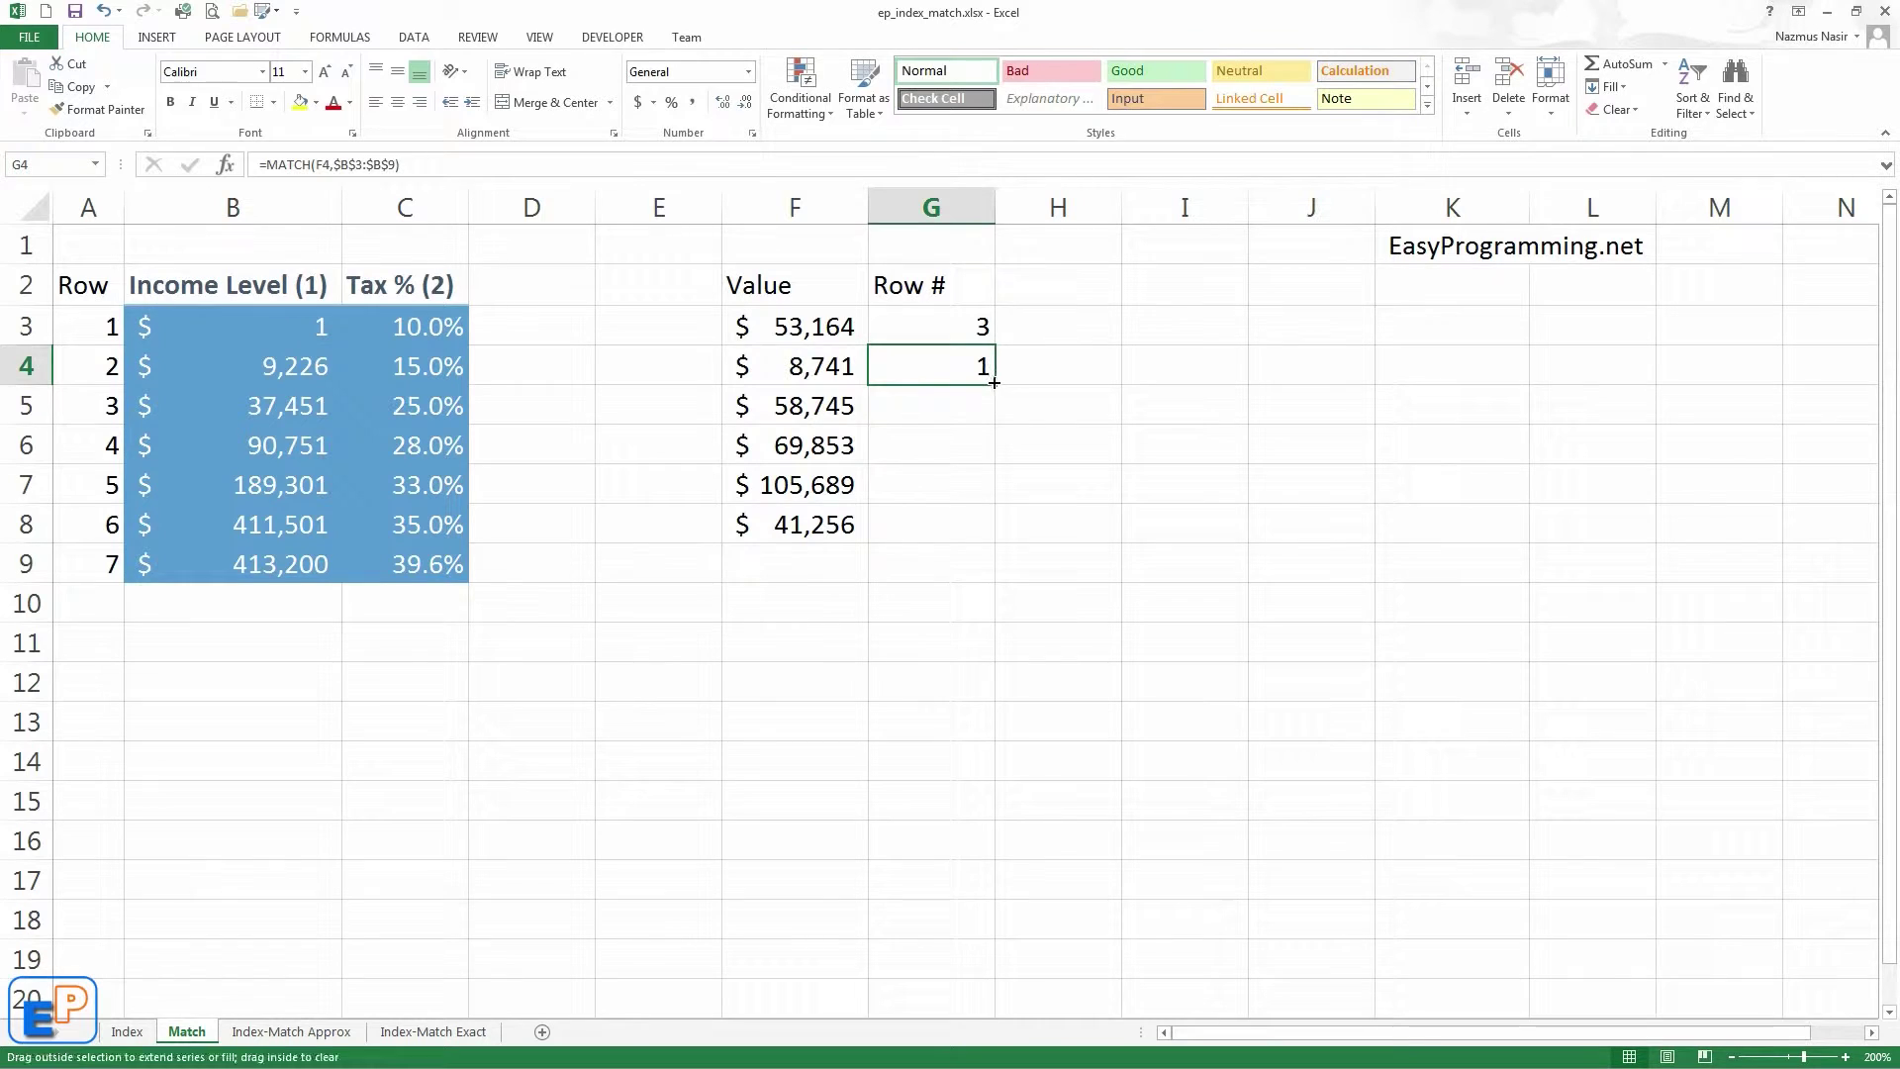
pyautogui.moveTo(994, 382); pyautogui.dragTo(973, 539)
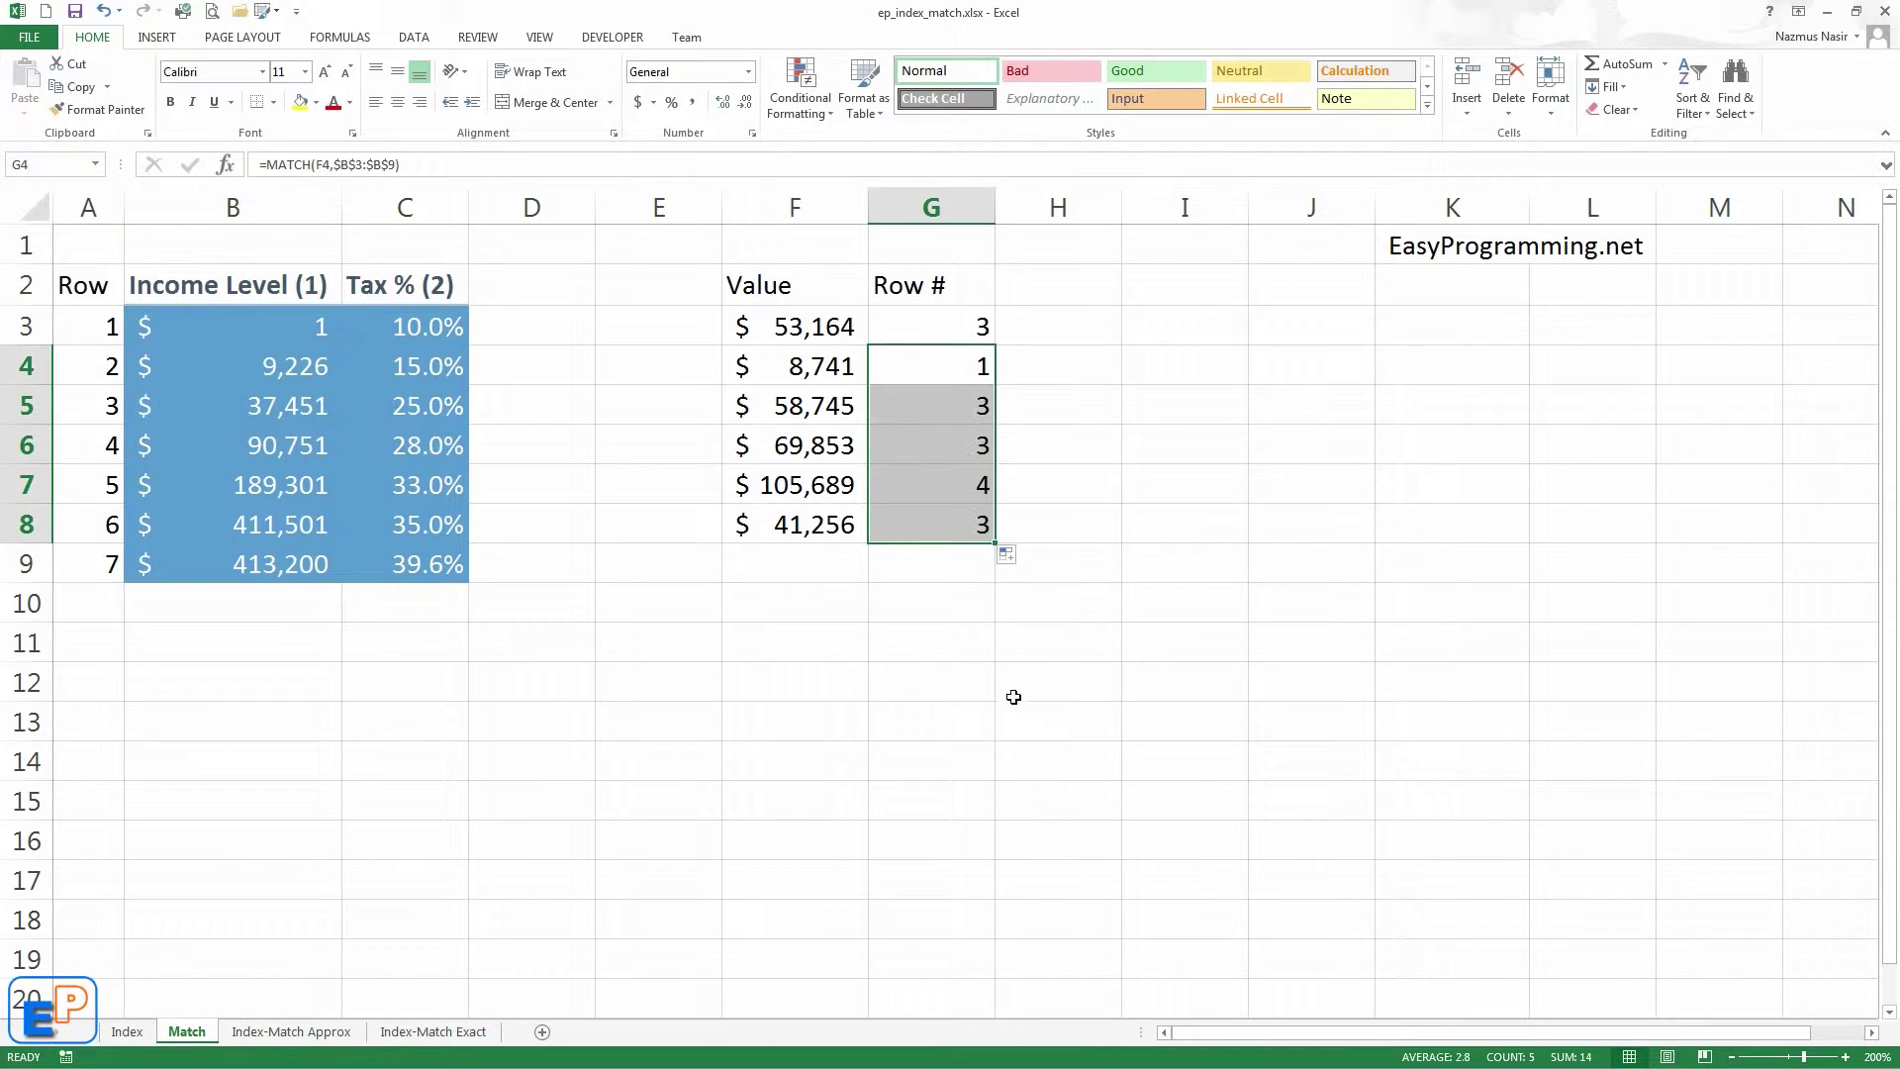
pyautogui.click(980, 414)
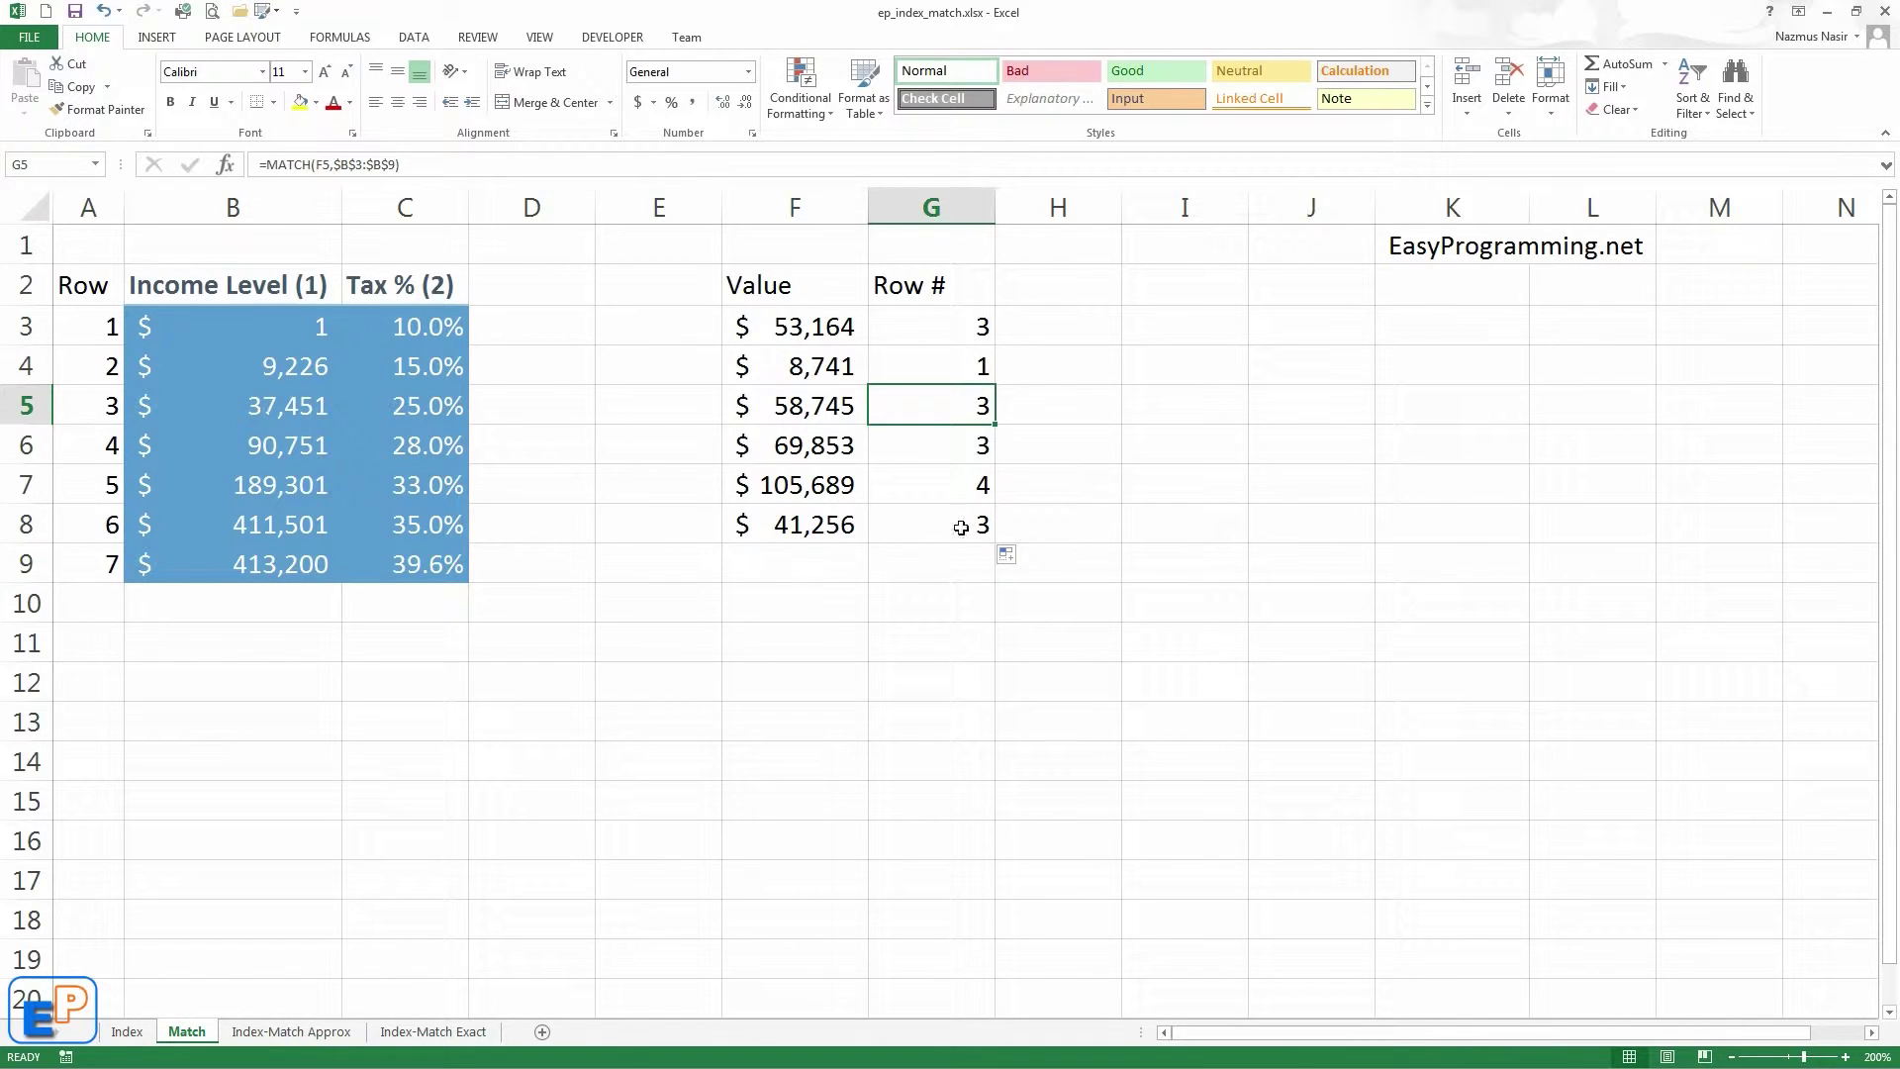
pyautogui.click(297, 499)
pyautogui.click(297, 456)
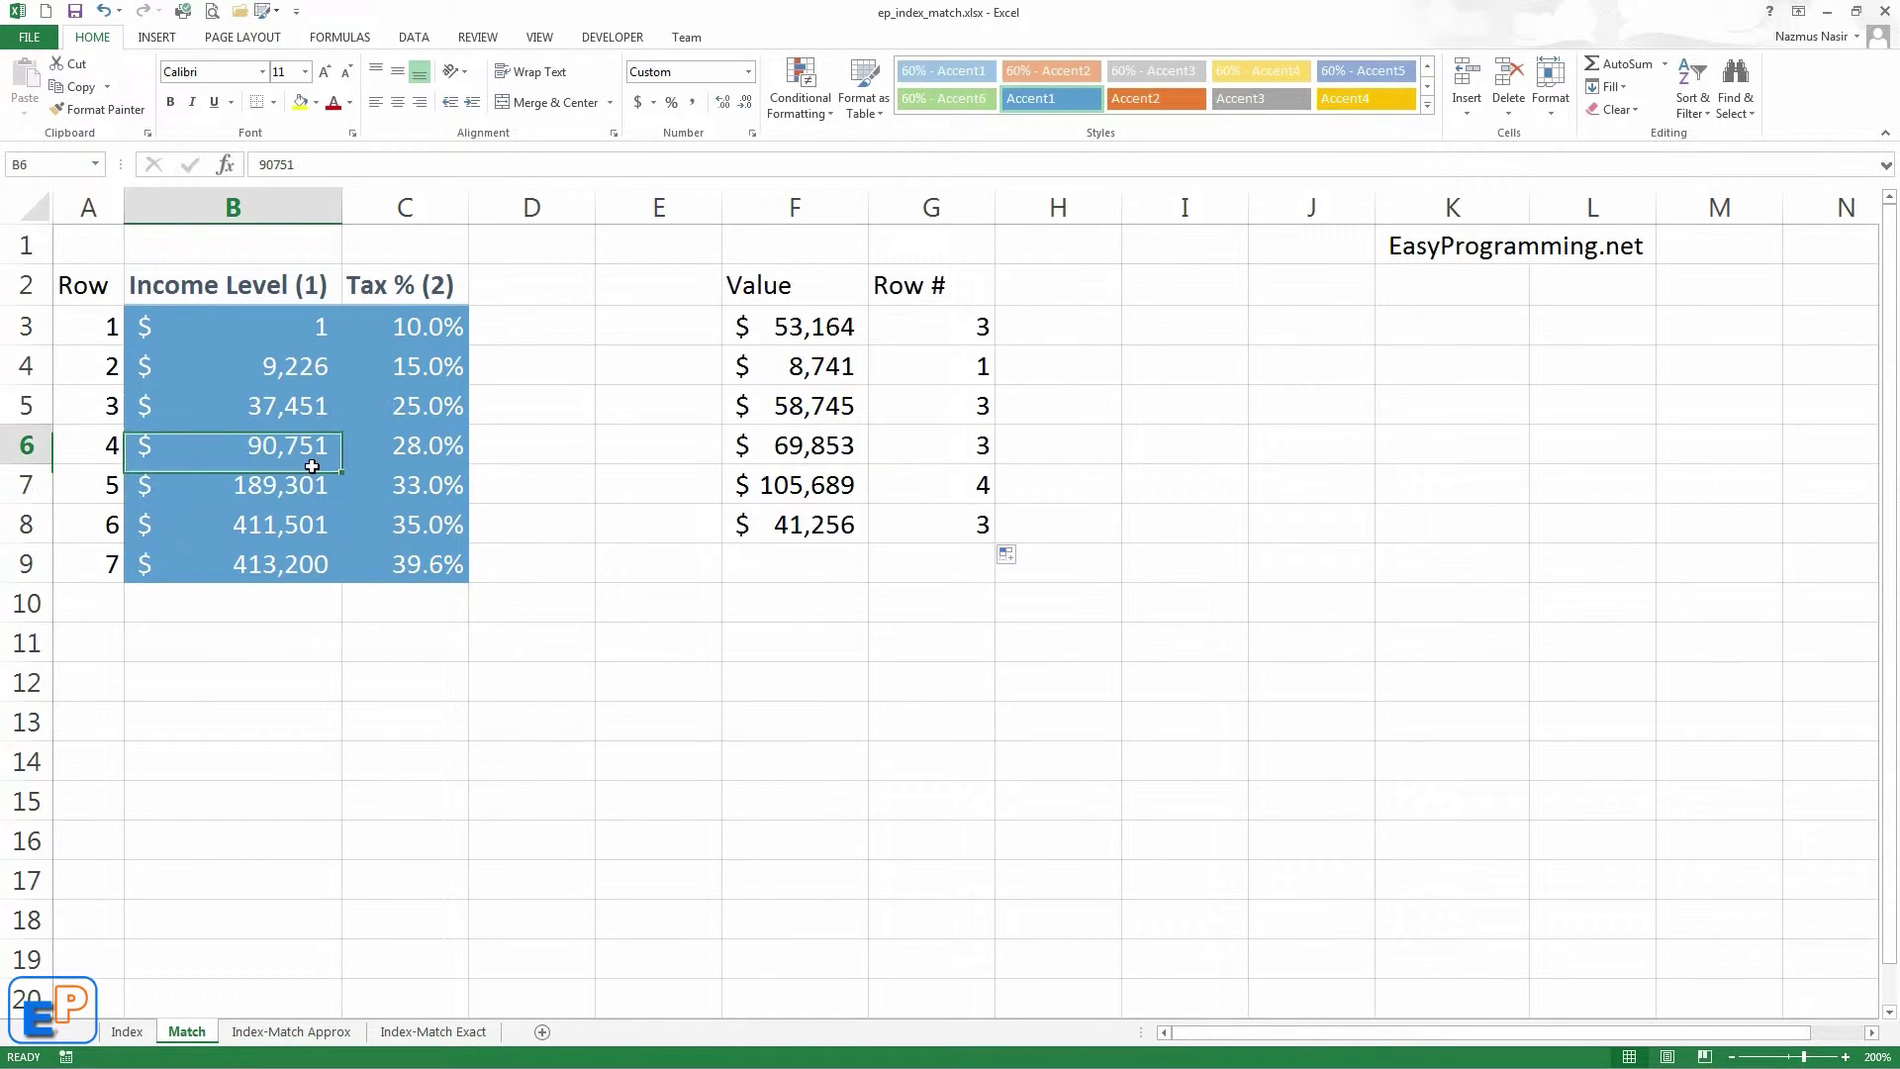
pyautogui.click(994, 526)
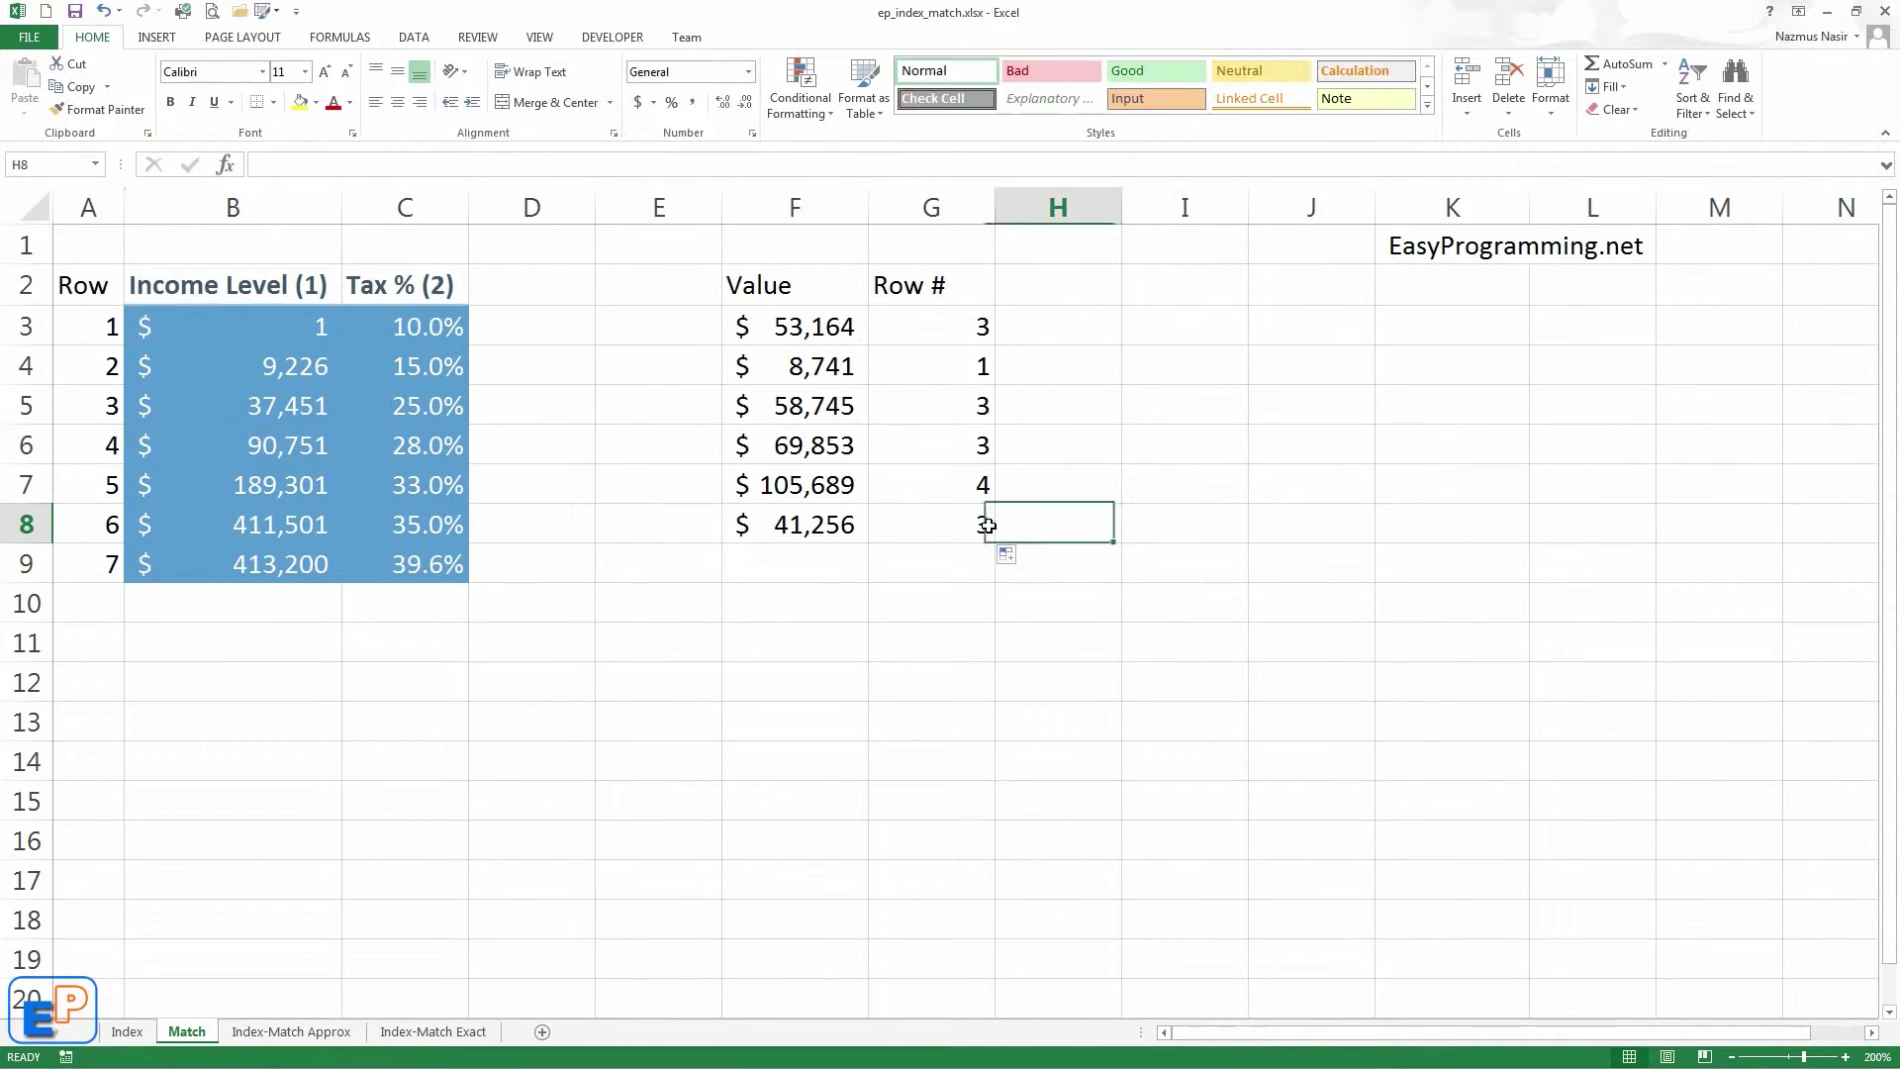
pyautogui.click(795, 575)
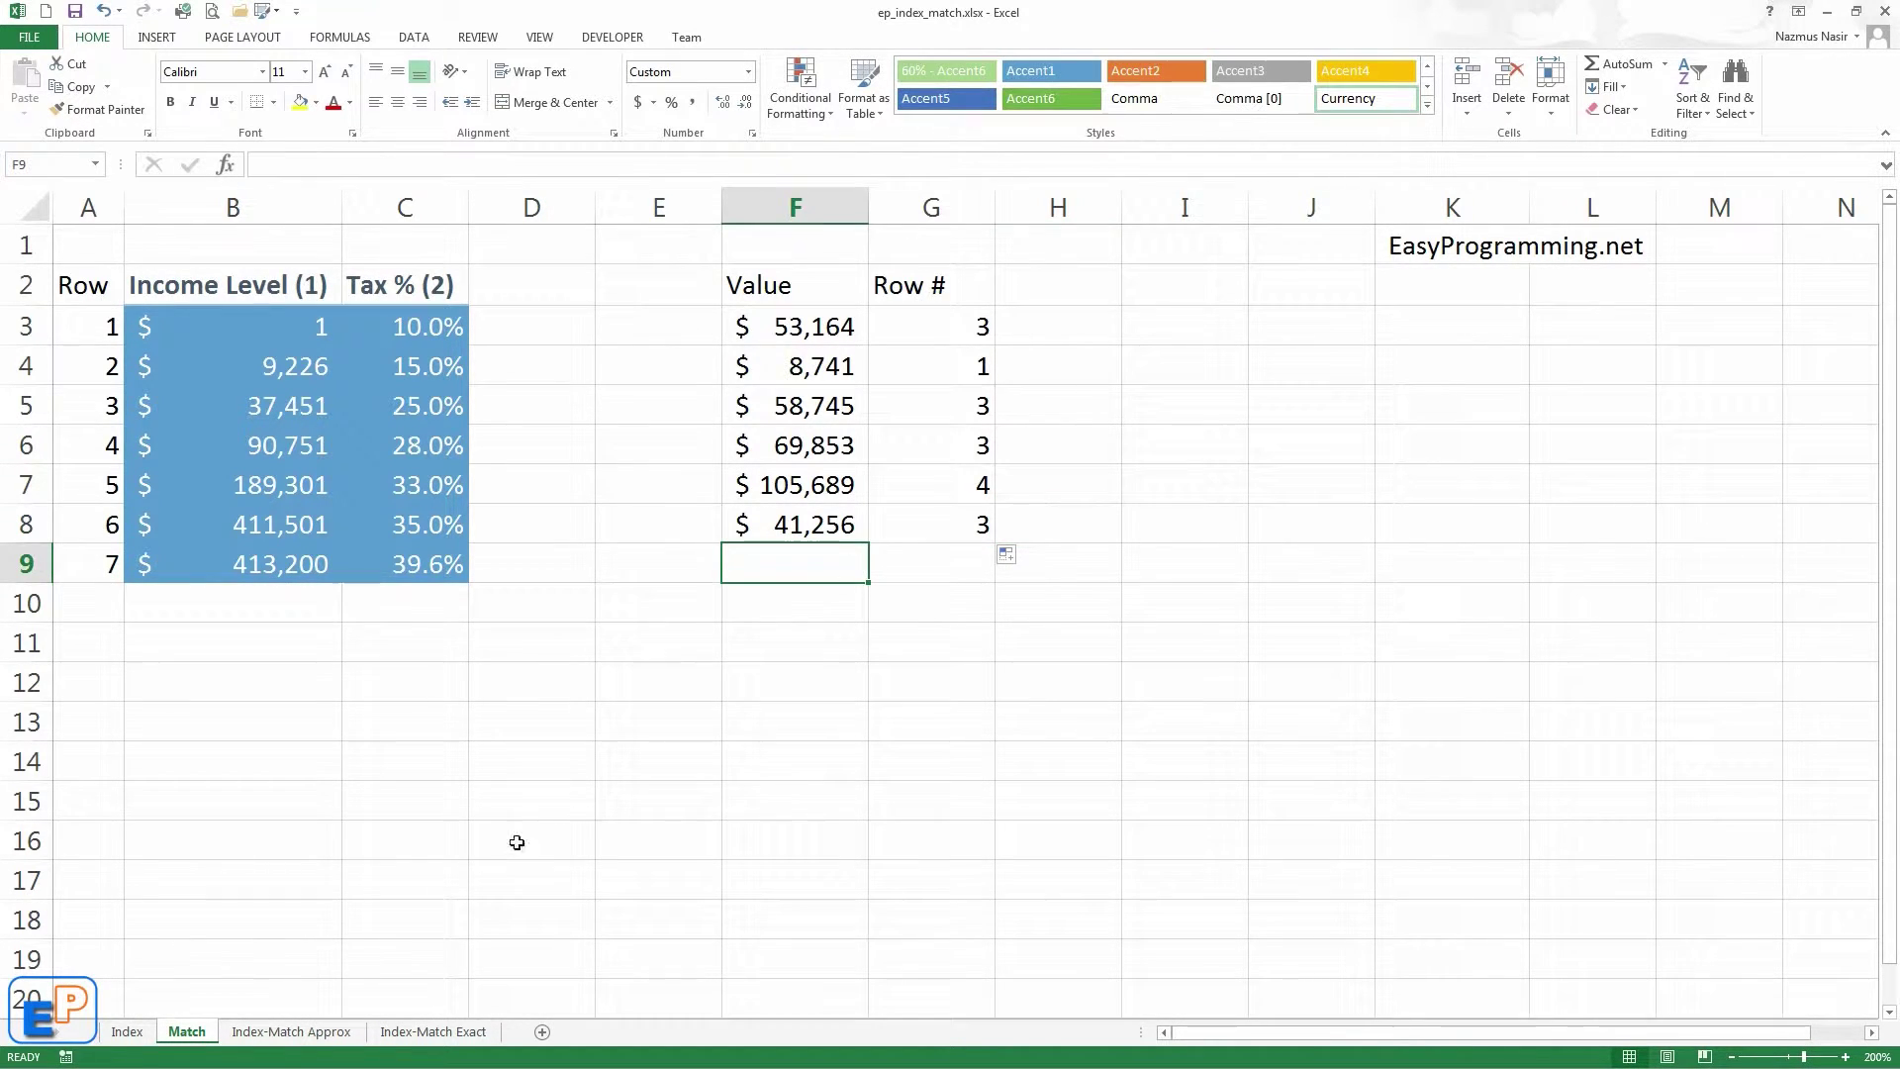
pyautogui.click(279, 1034)
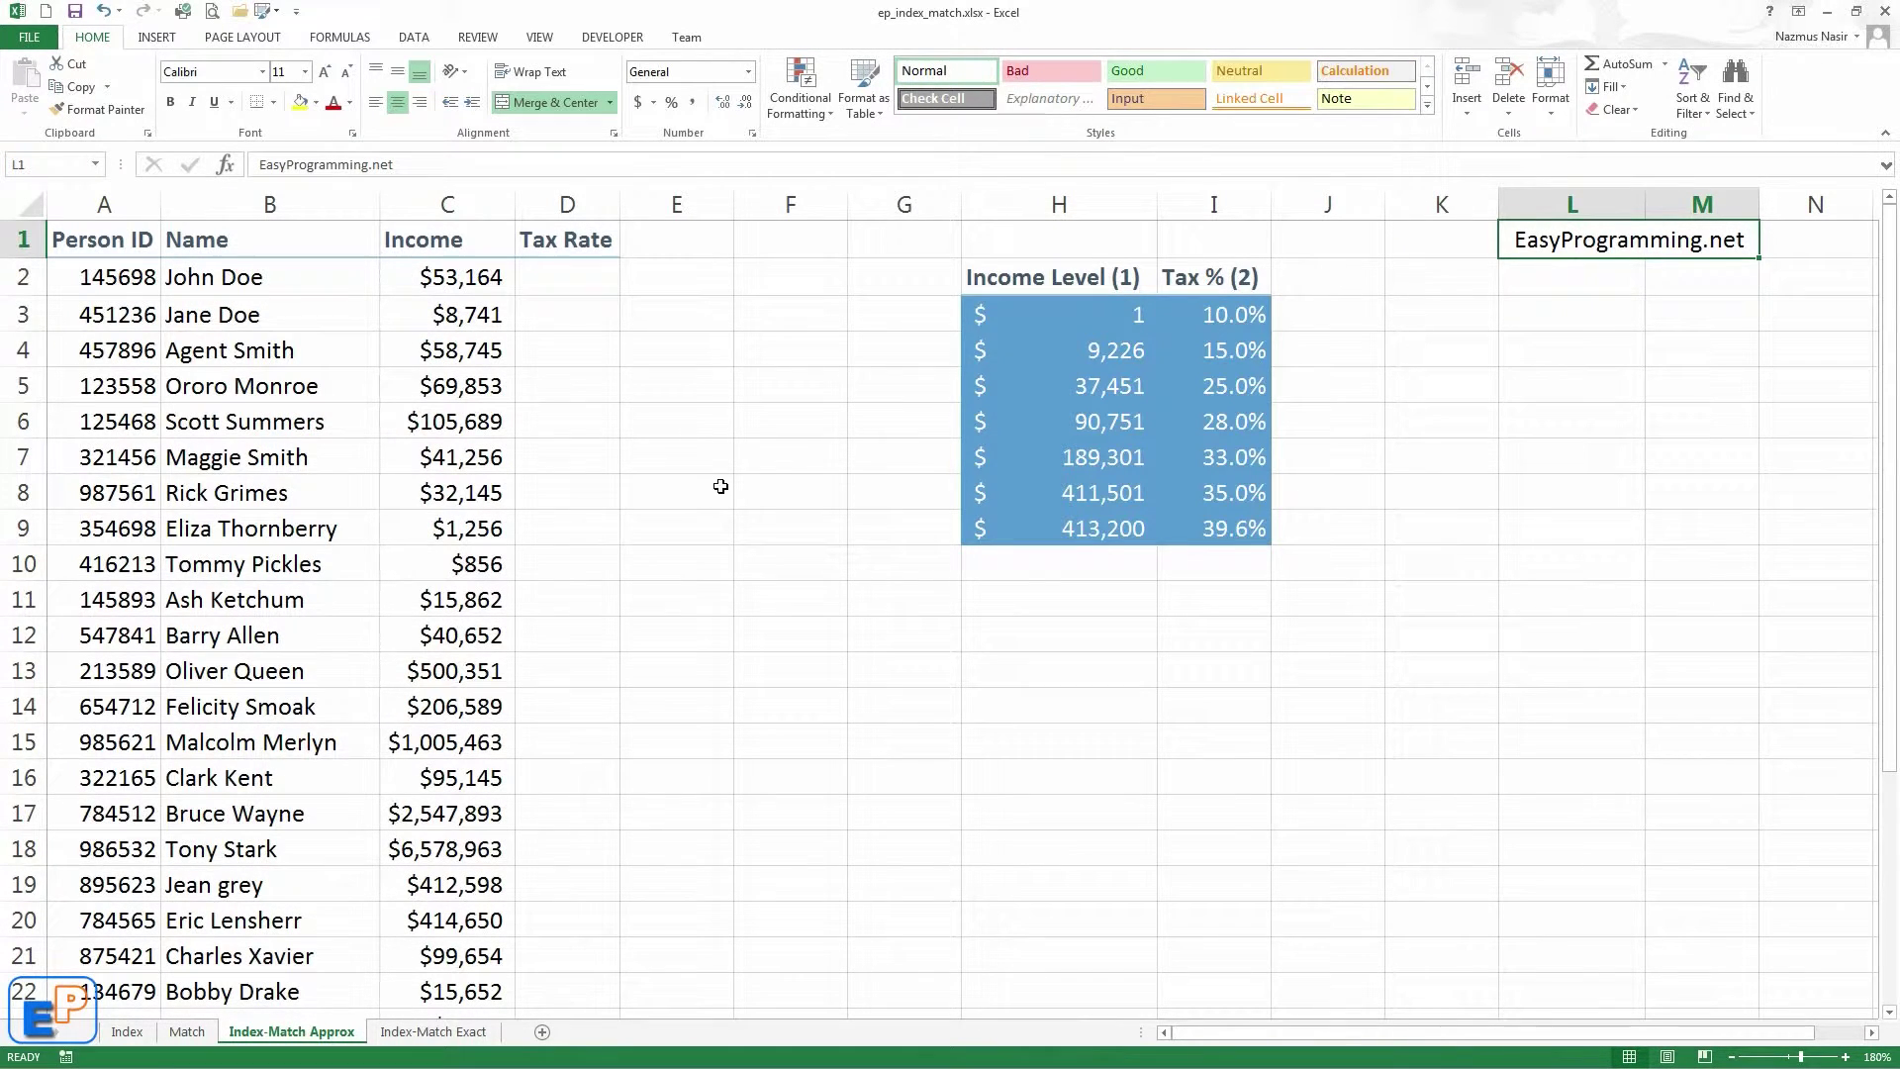
# Select D2 under Tax Rate after highlighting the headers and the first income in C2.
pyautogui.click(572, 278)
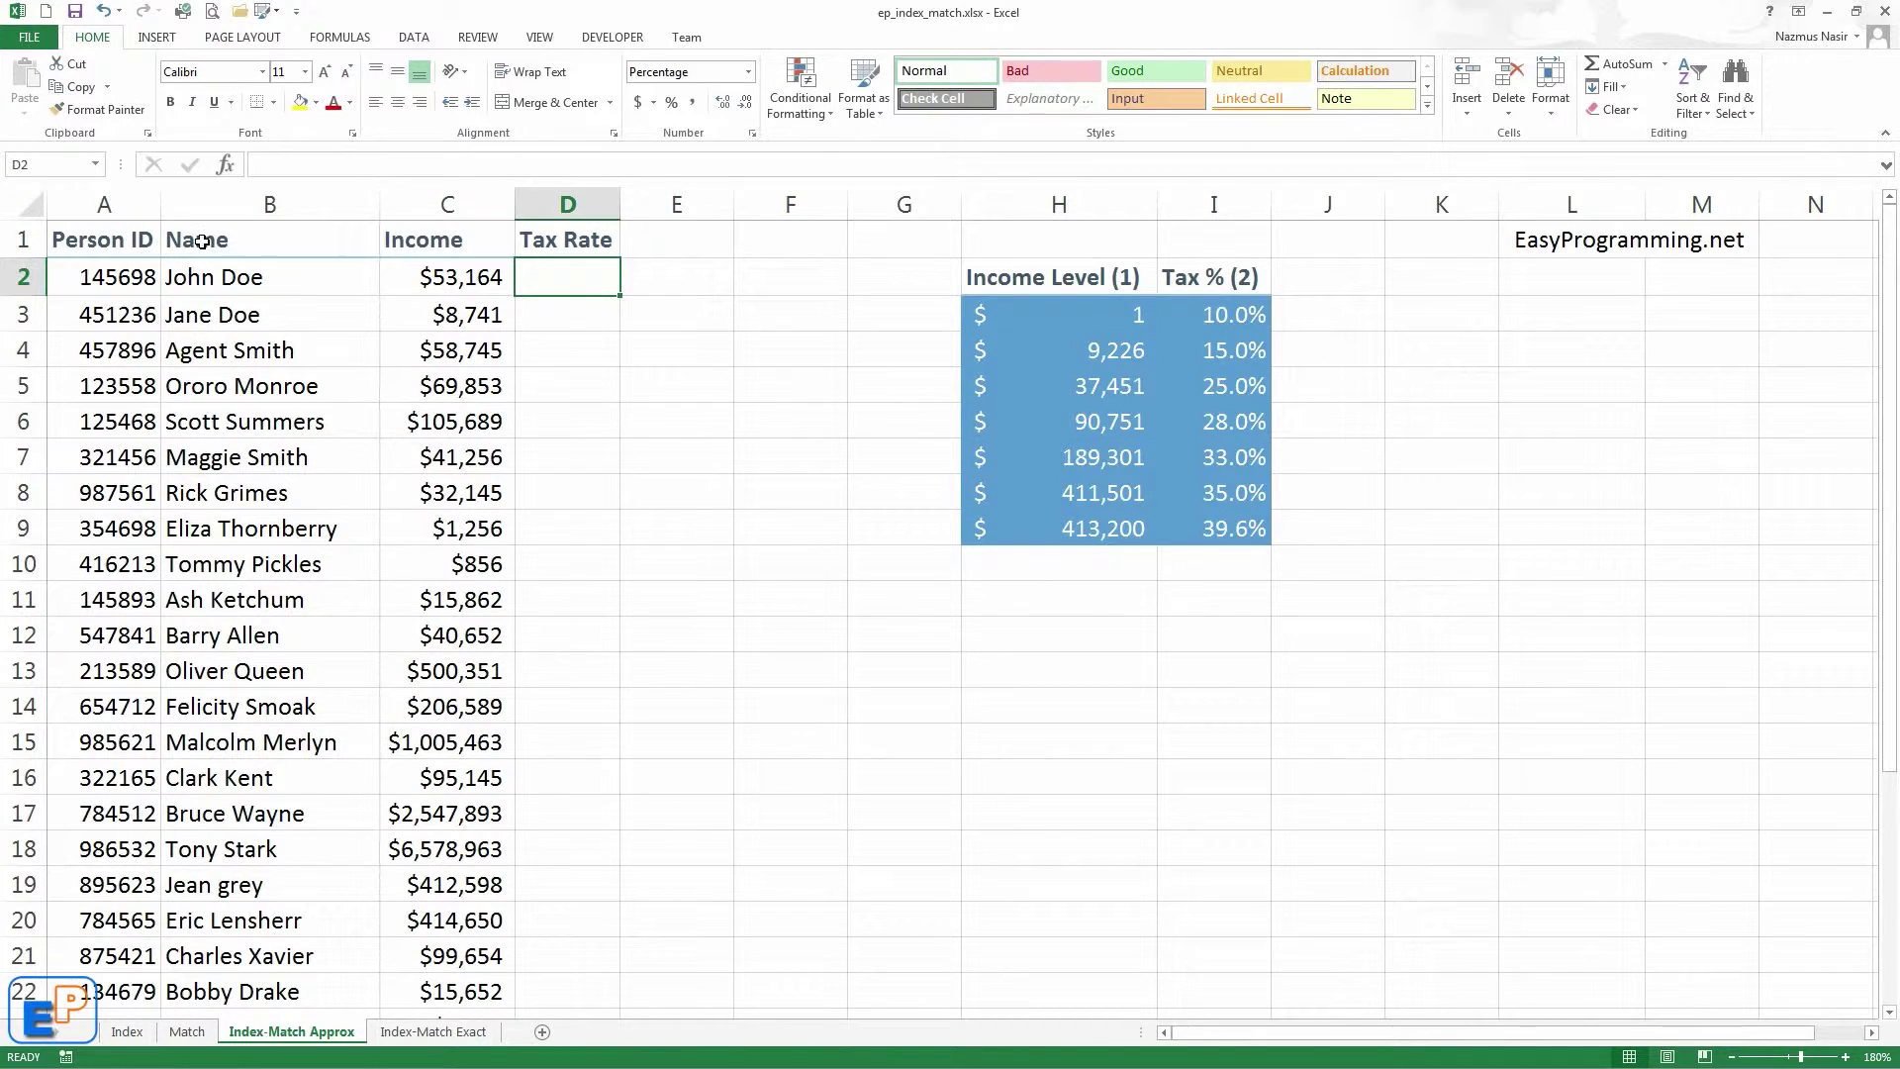
pyautogui.moveTo(202, 242); pyautogui.dragTo(451, 264)
pyautogui.click(453, 279)
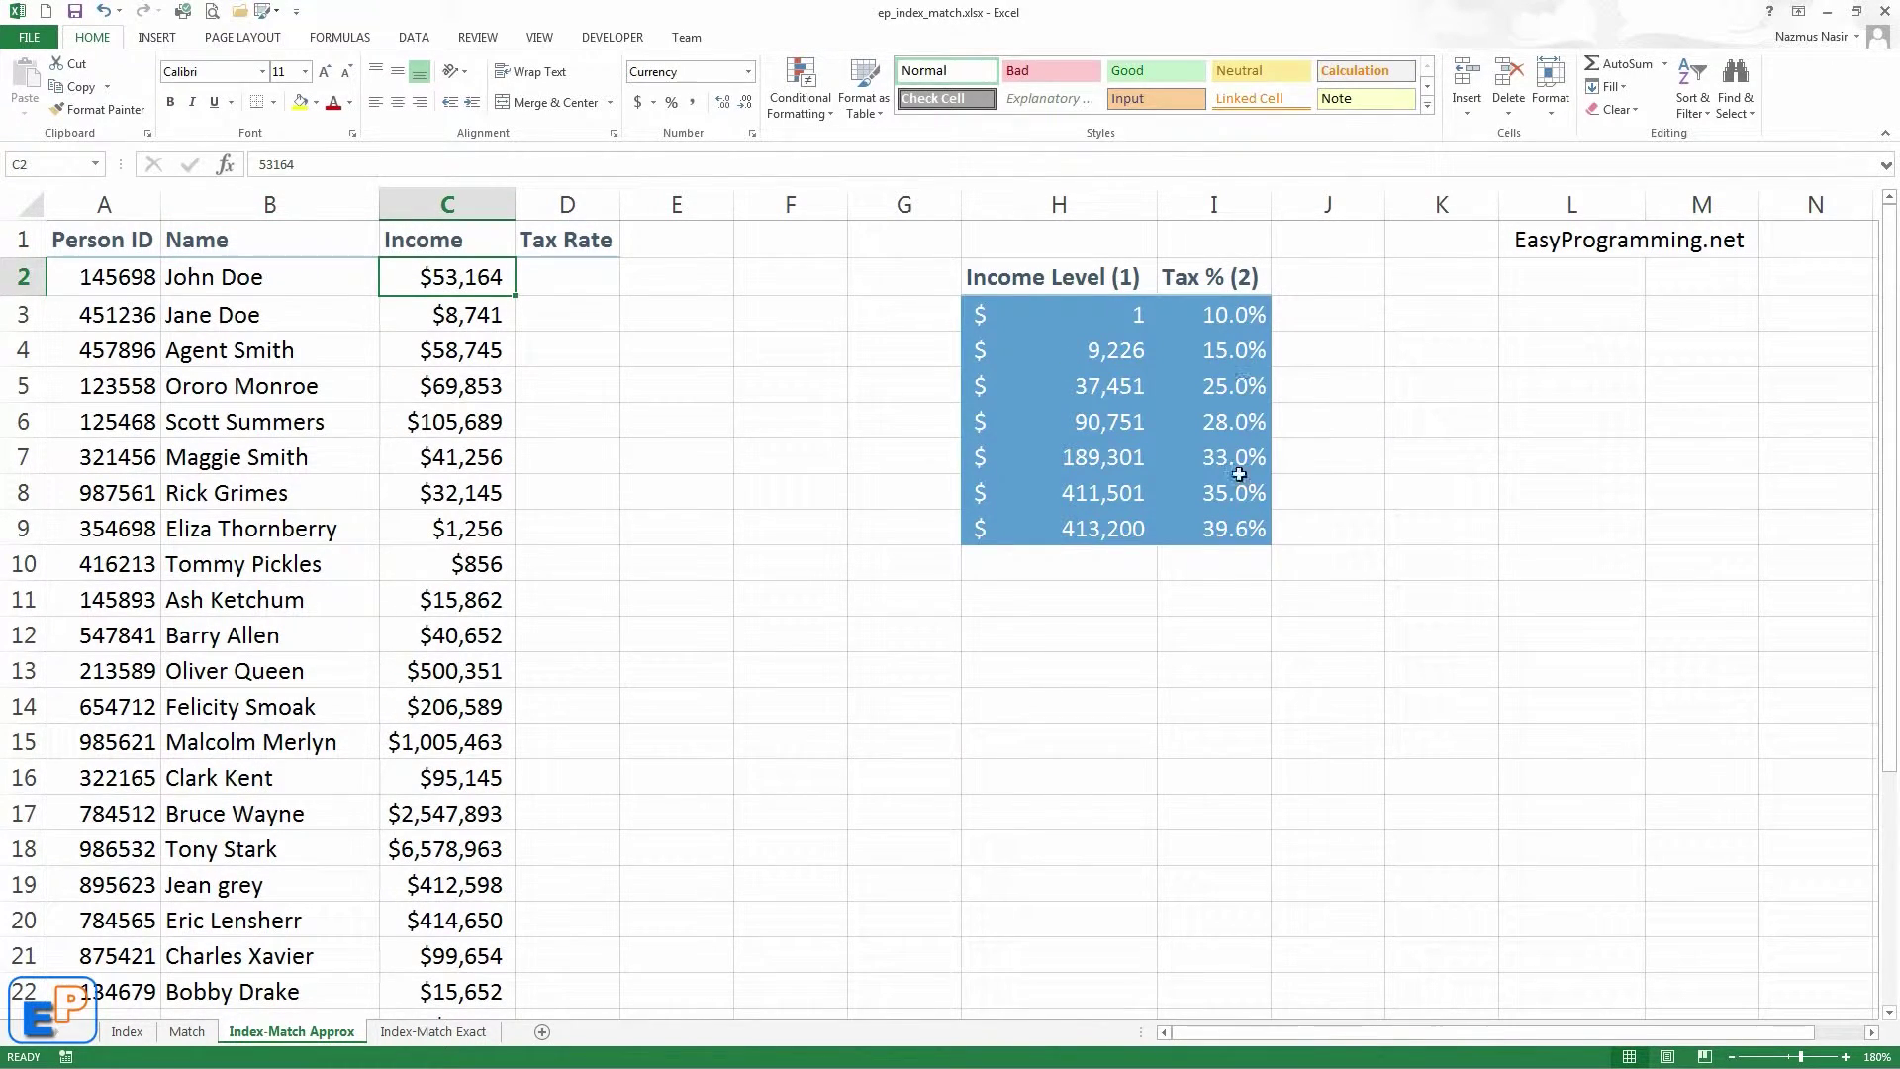
pyautogui.click(608, 288)
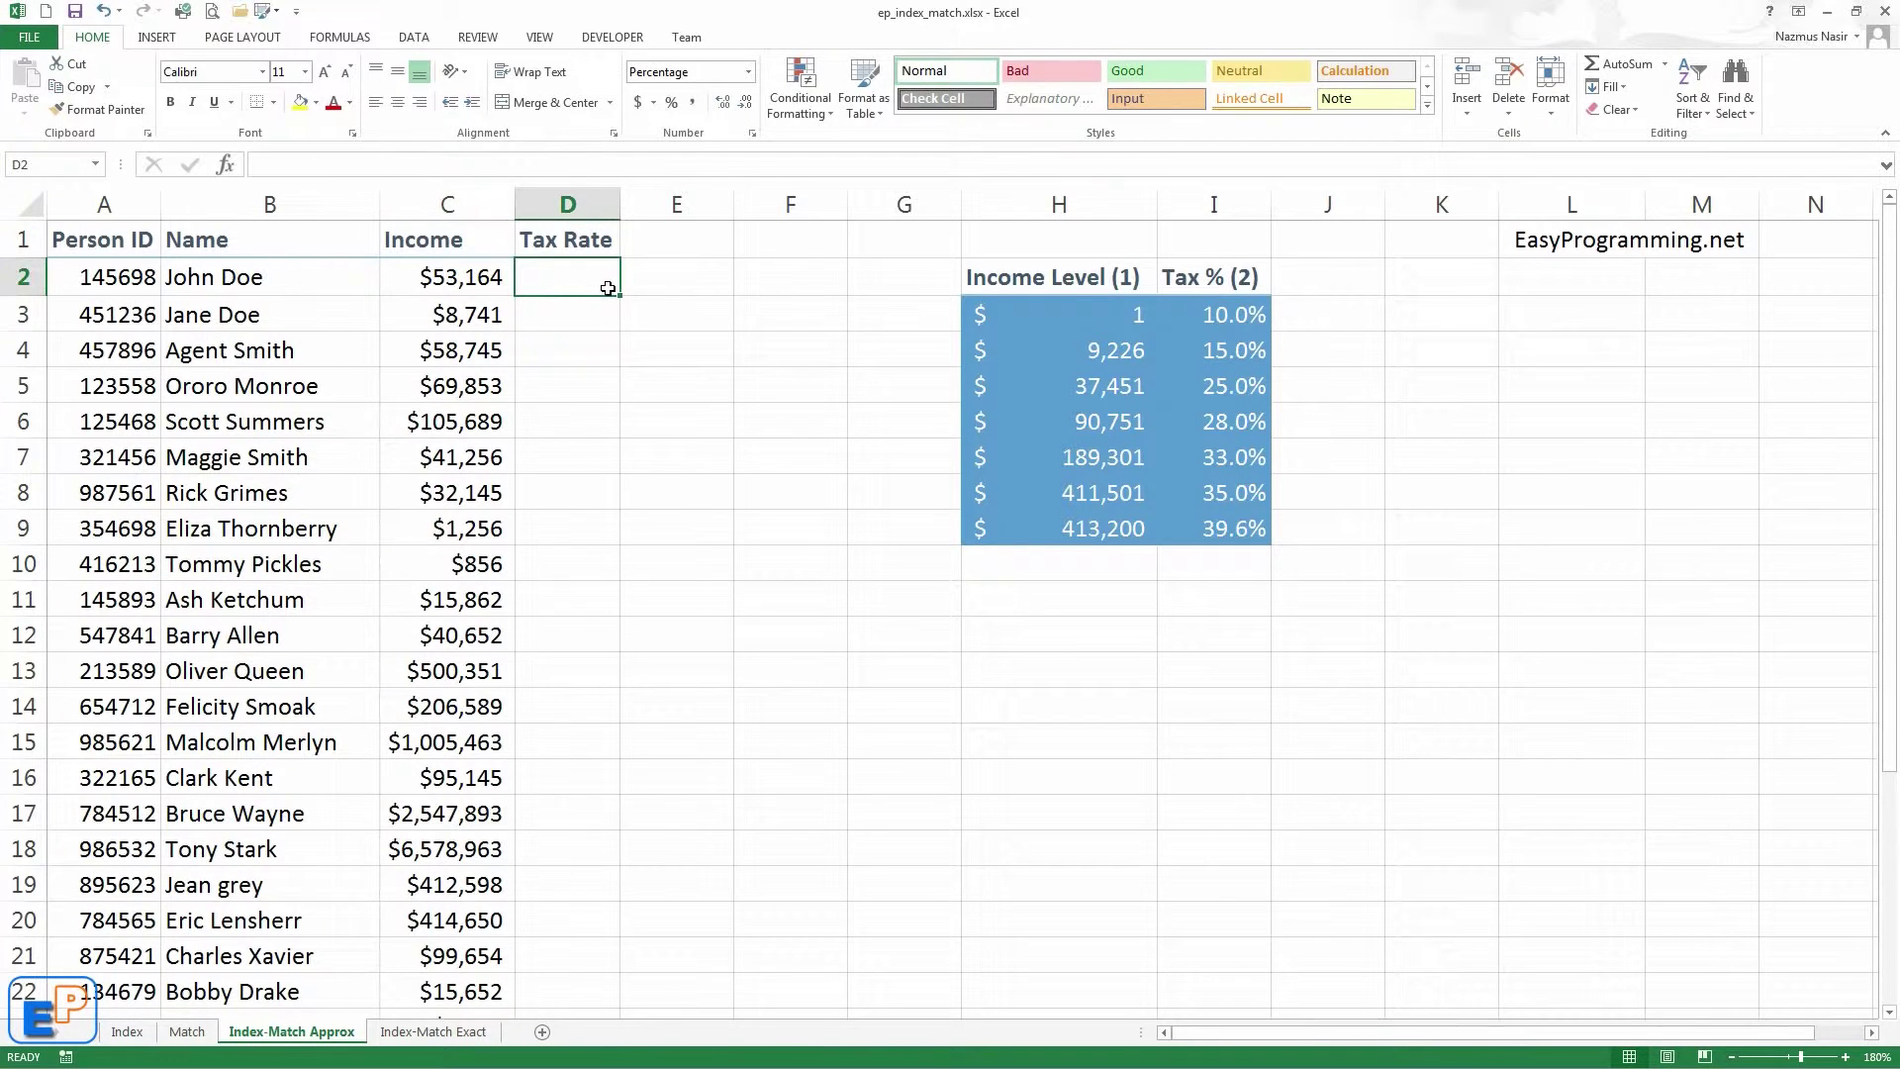
# Enter =INDEX($I$3:$I$9,3) in D2, returning 25.00%, and reopen it for editing.
pyautogui.write('=INDEX(')
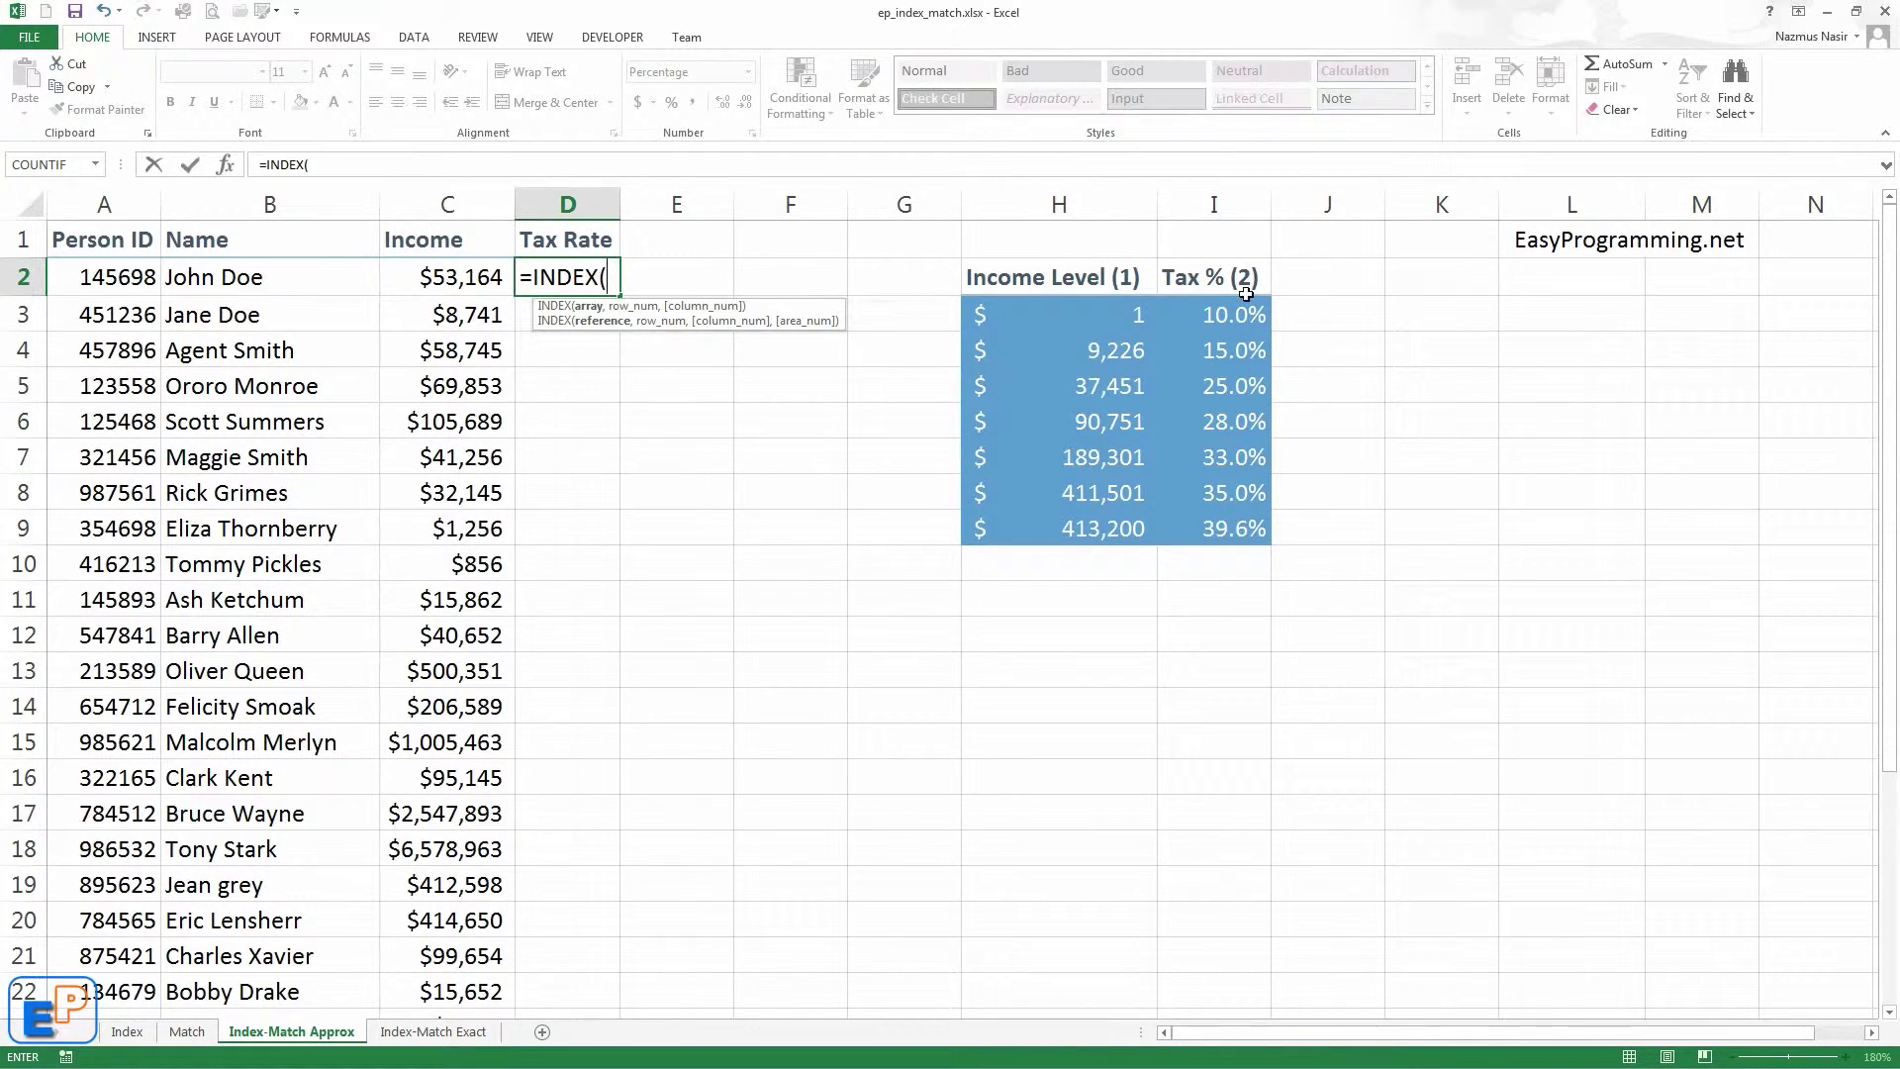
pyautogui.moveTo(1239, 309); pyautogui.dragTo(1242, 534)
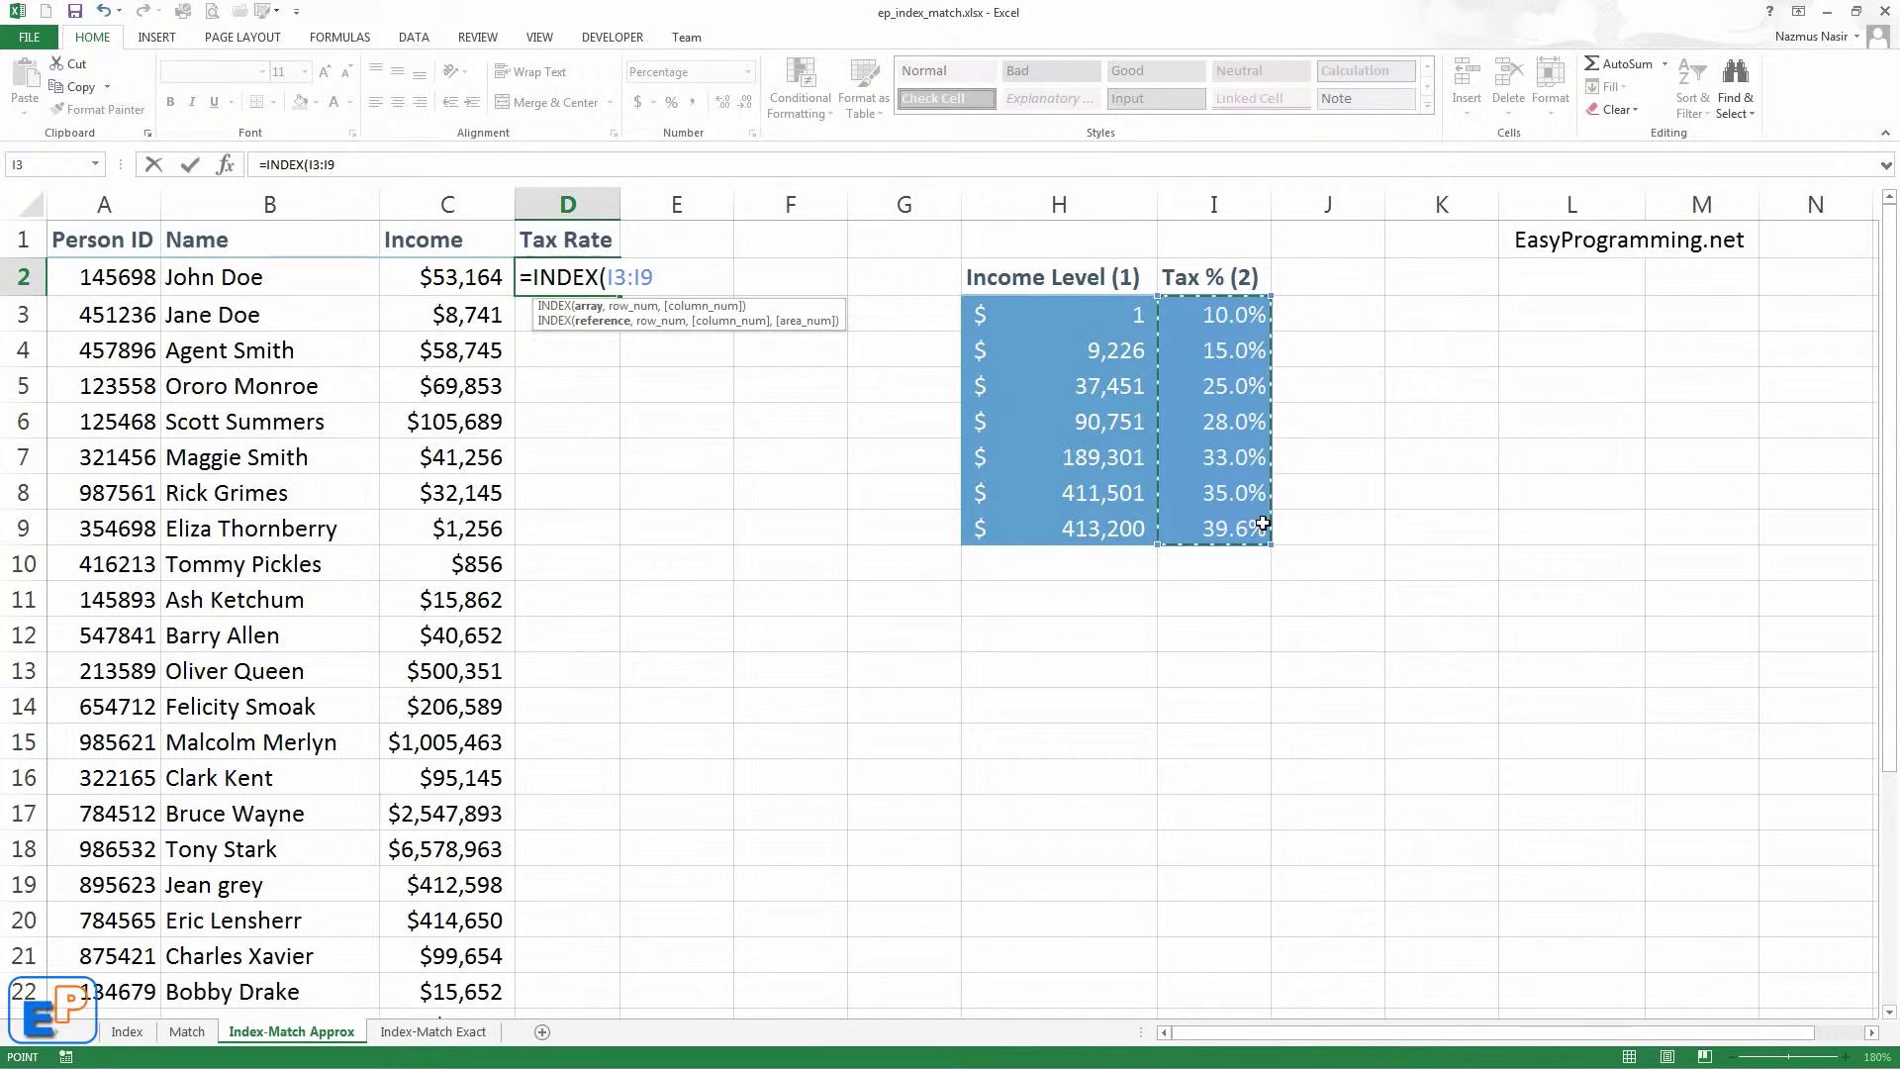
pyautogui.press('F4')
pyautogui.write(',')
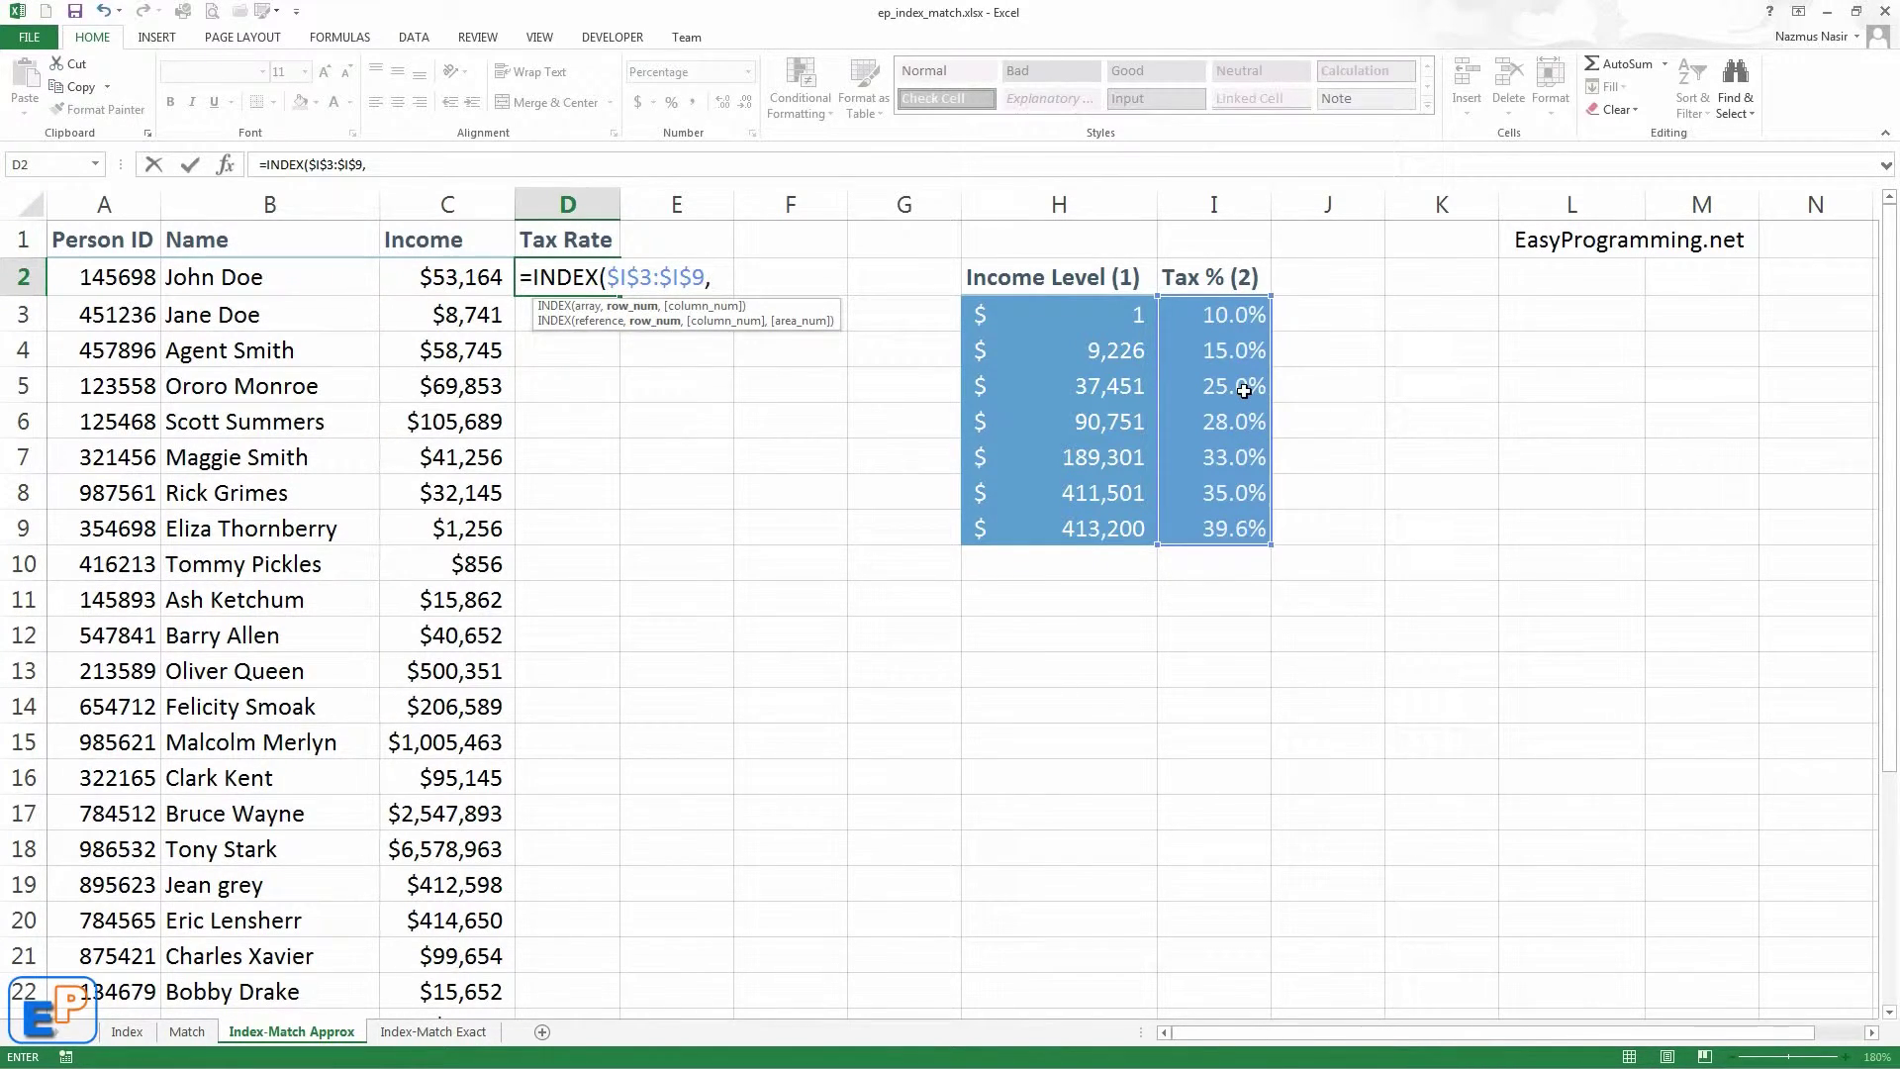
pyautogui.write('3')
pyautogui.press('Return')
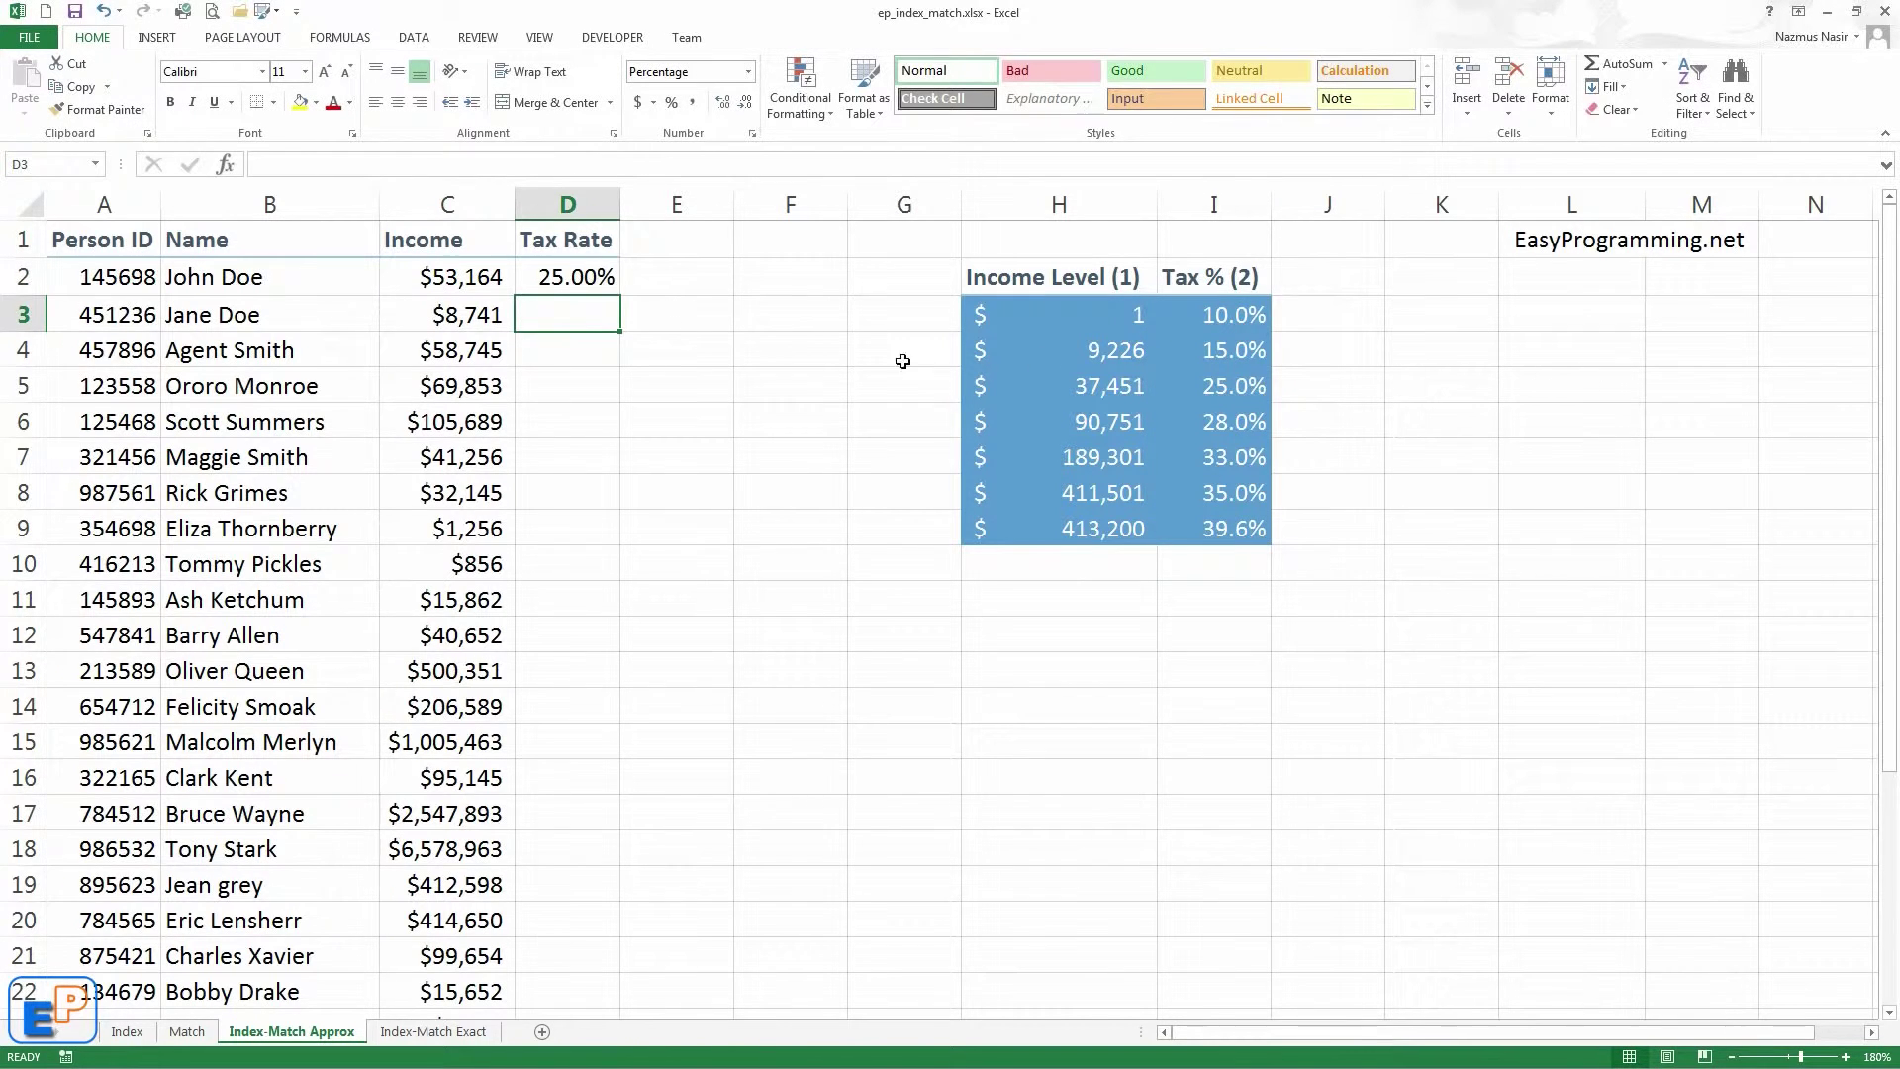
pyautogui.click(606, 276)
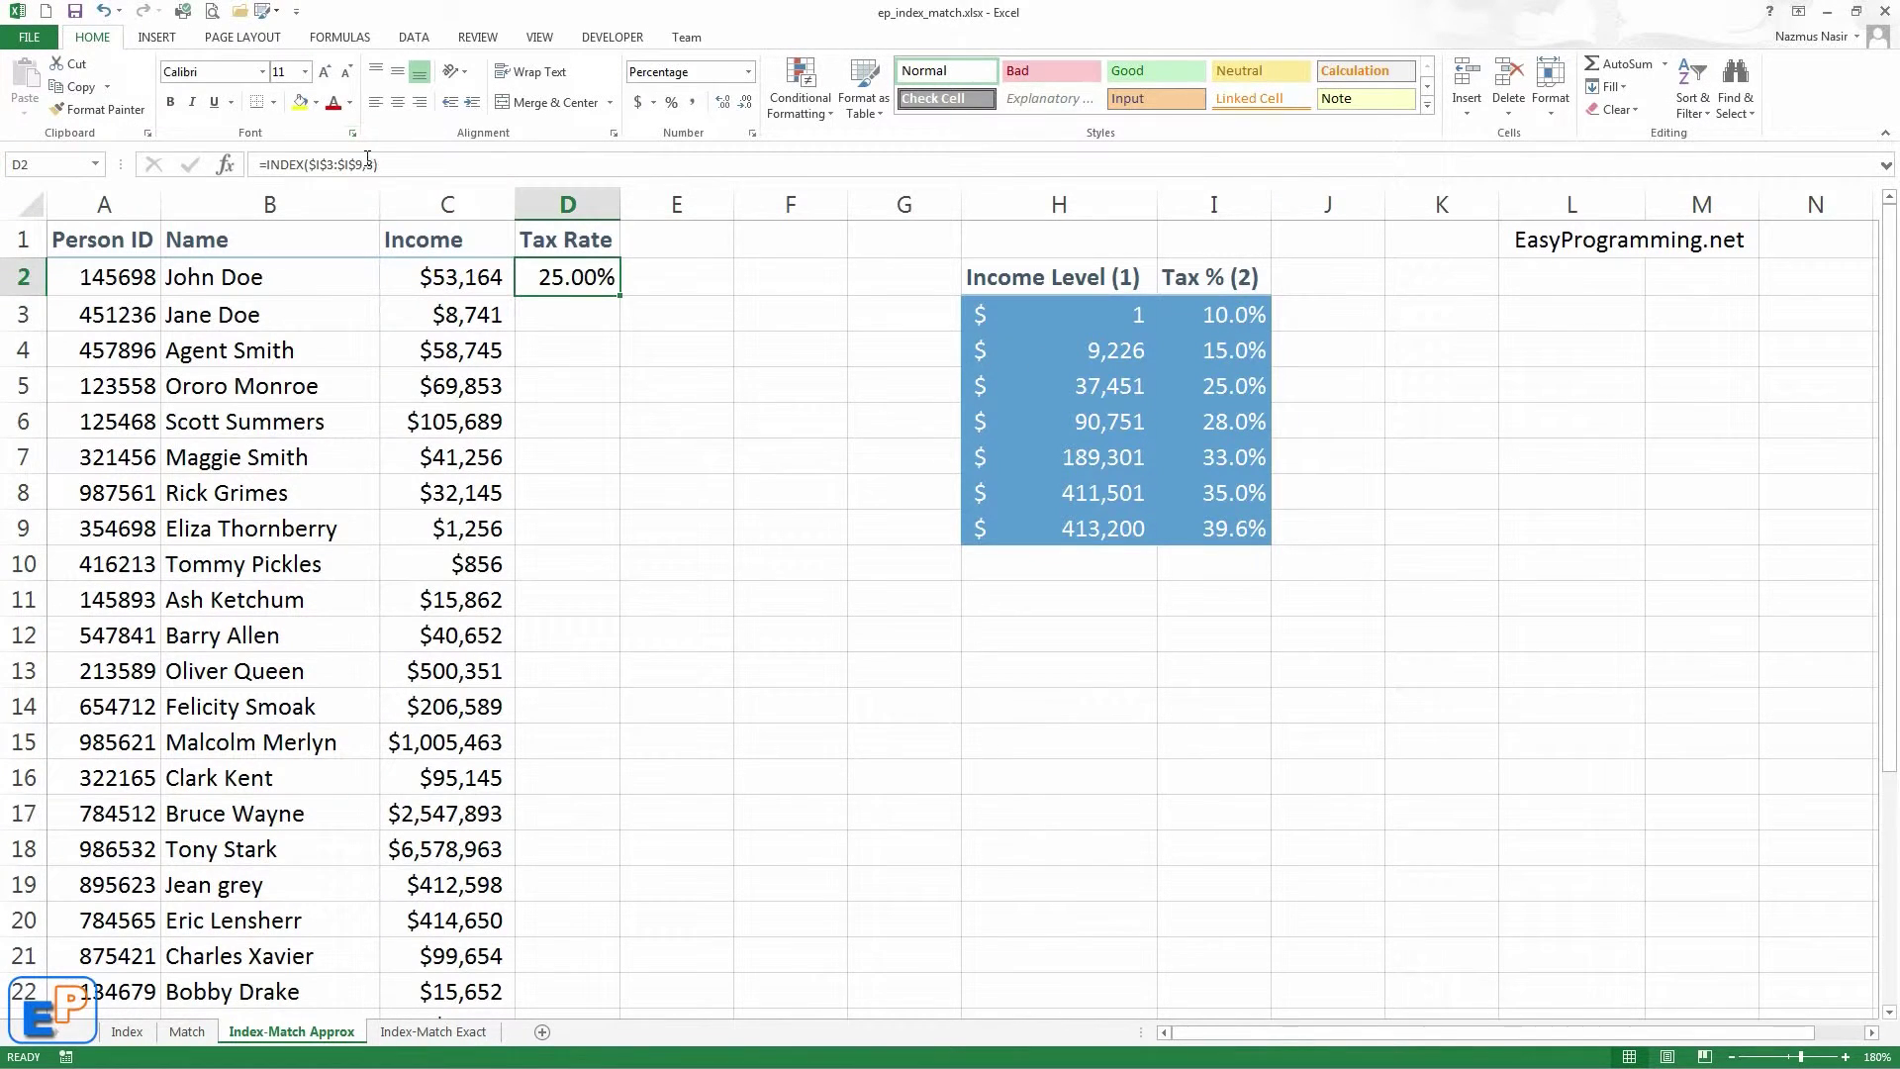
pyautogui.doubleClick(614, 287)
# Copy D2's formula into D3, then clear D3 again.
pyautogui.press('Escape')
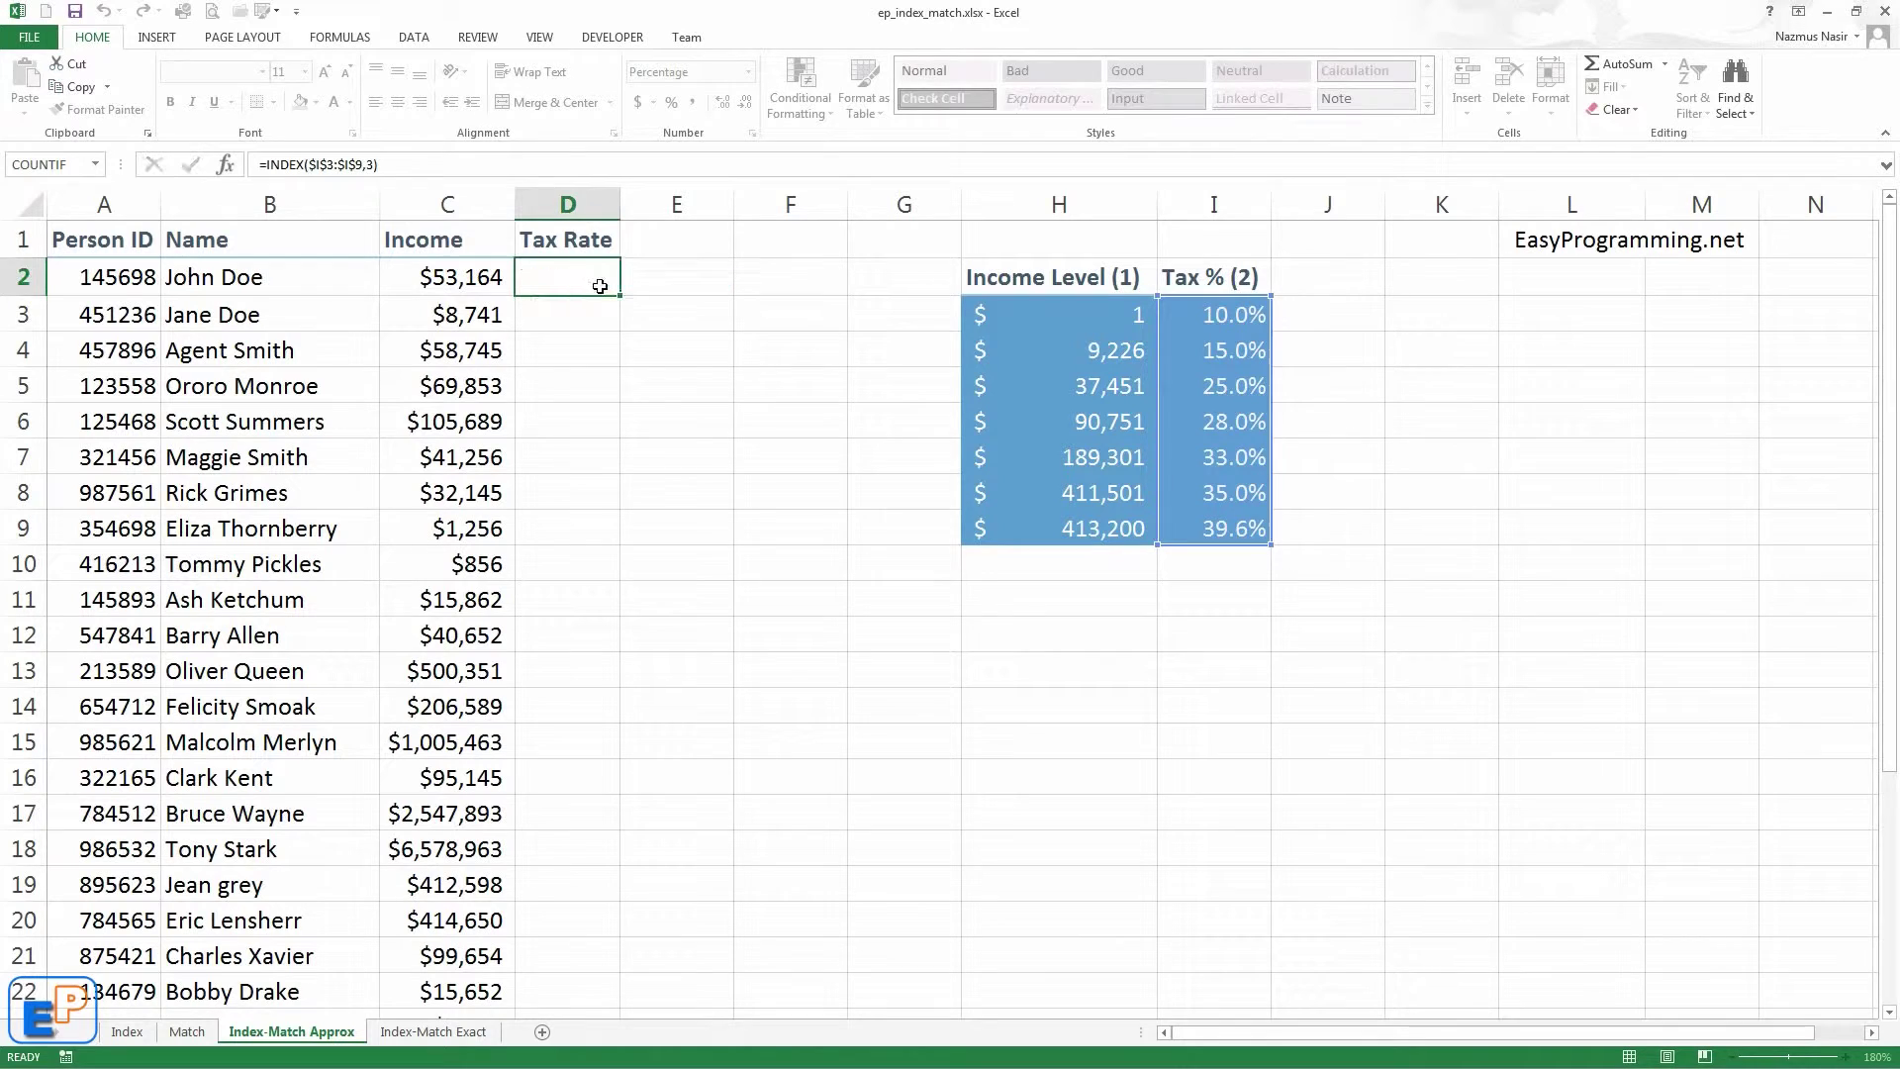
pyautogui.moveTo(618, 294)
pyautogui.mouseDown()
pyautogui.moveTo(615, 331)
pyautogui.moveTo(599, 324)
pyautogui.mouseUp()
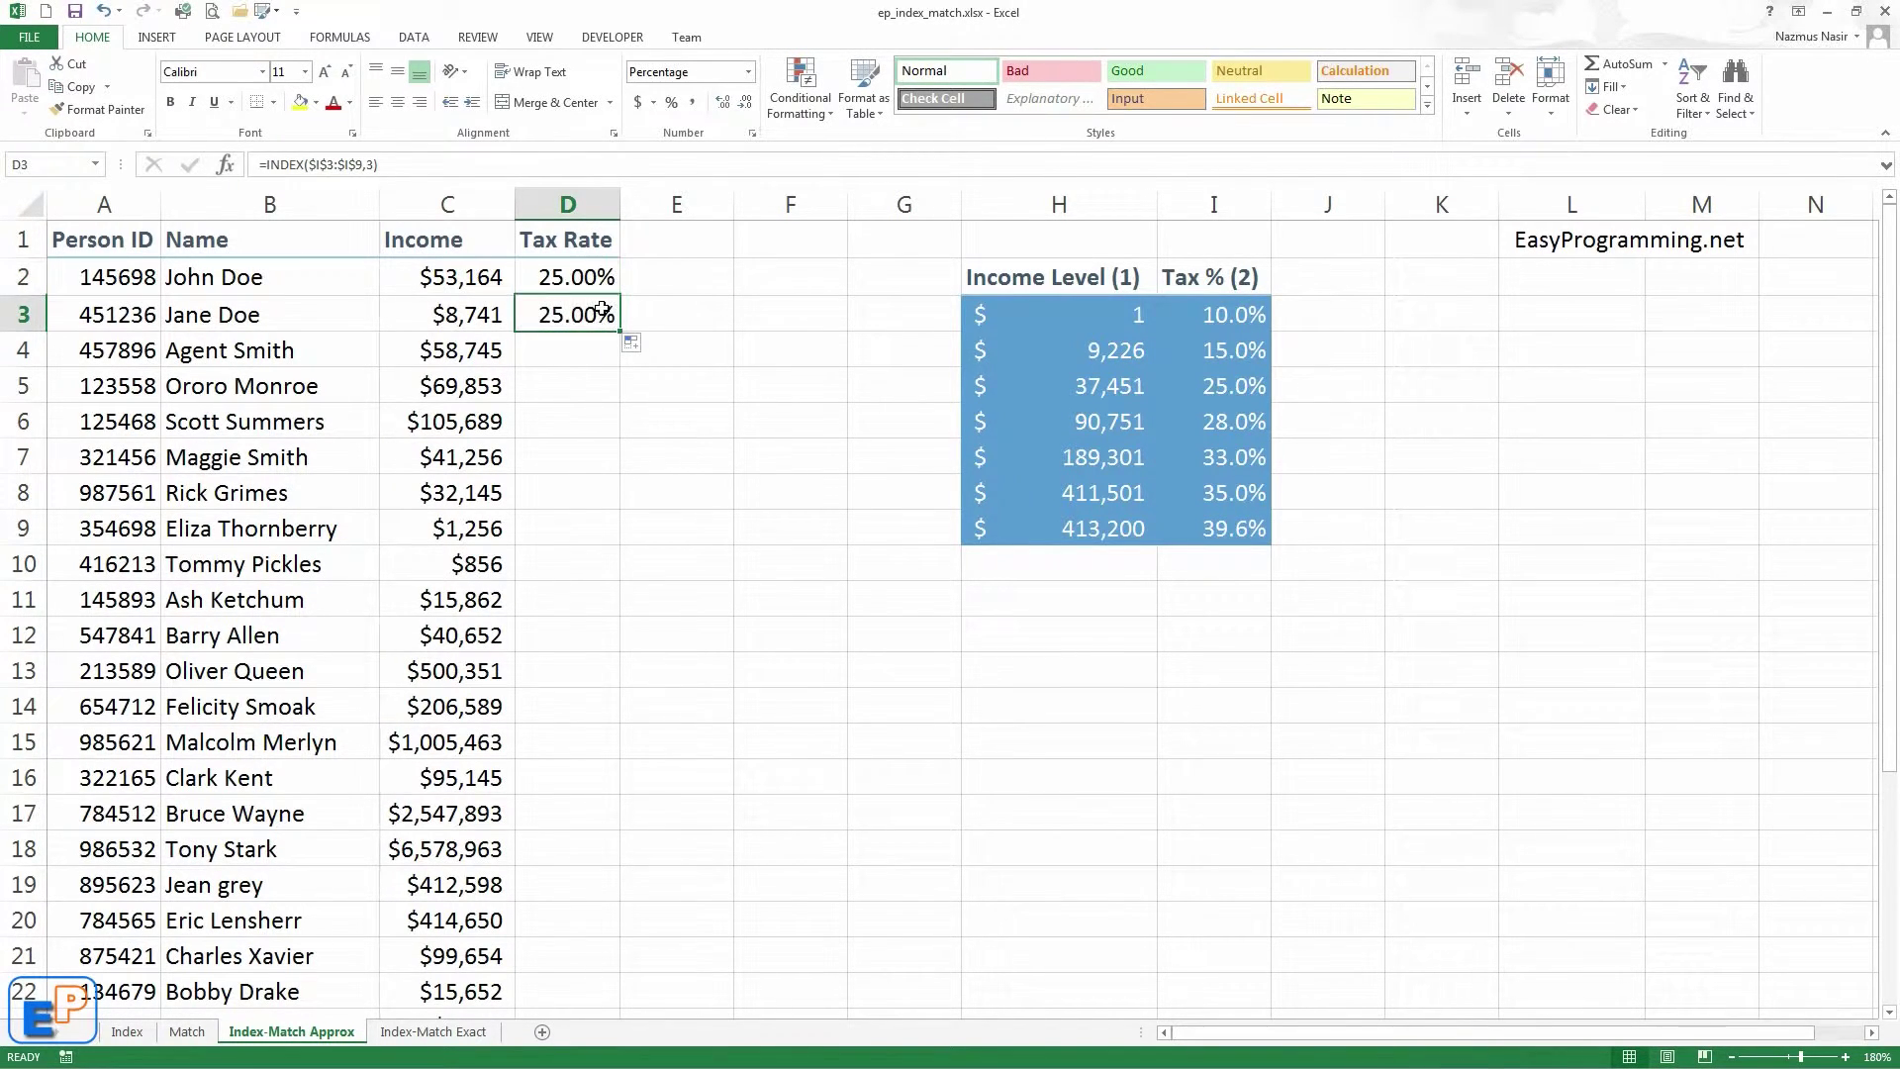
pyautogui.click(599, 311)
pyautogui.press('Delete')
pyautogui.click(595, 280)
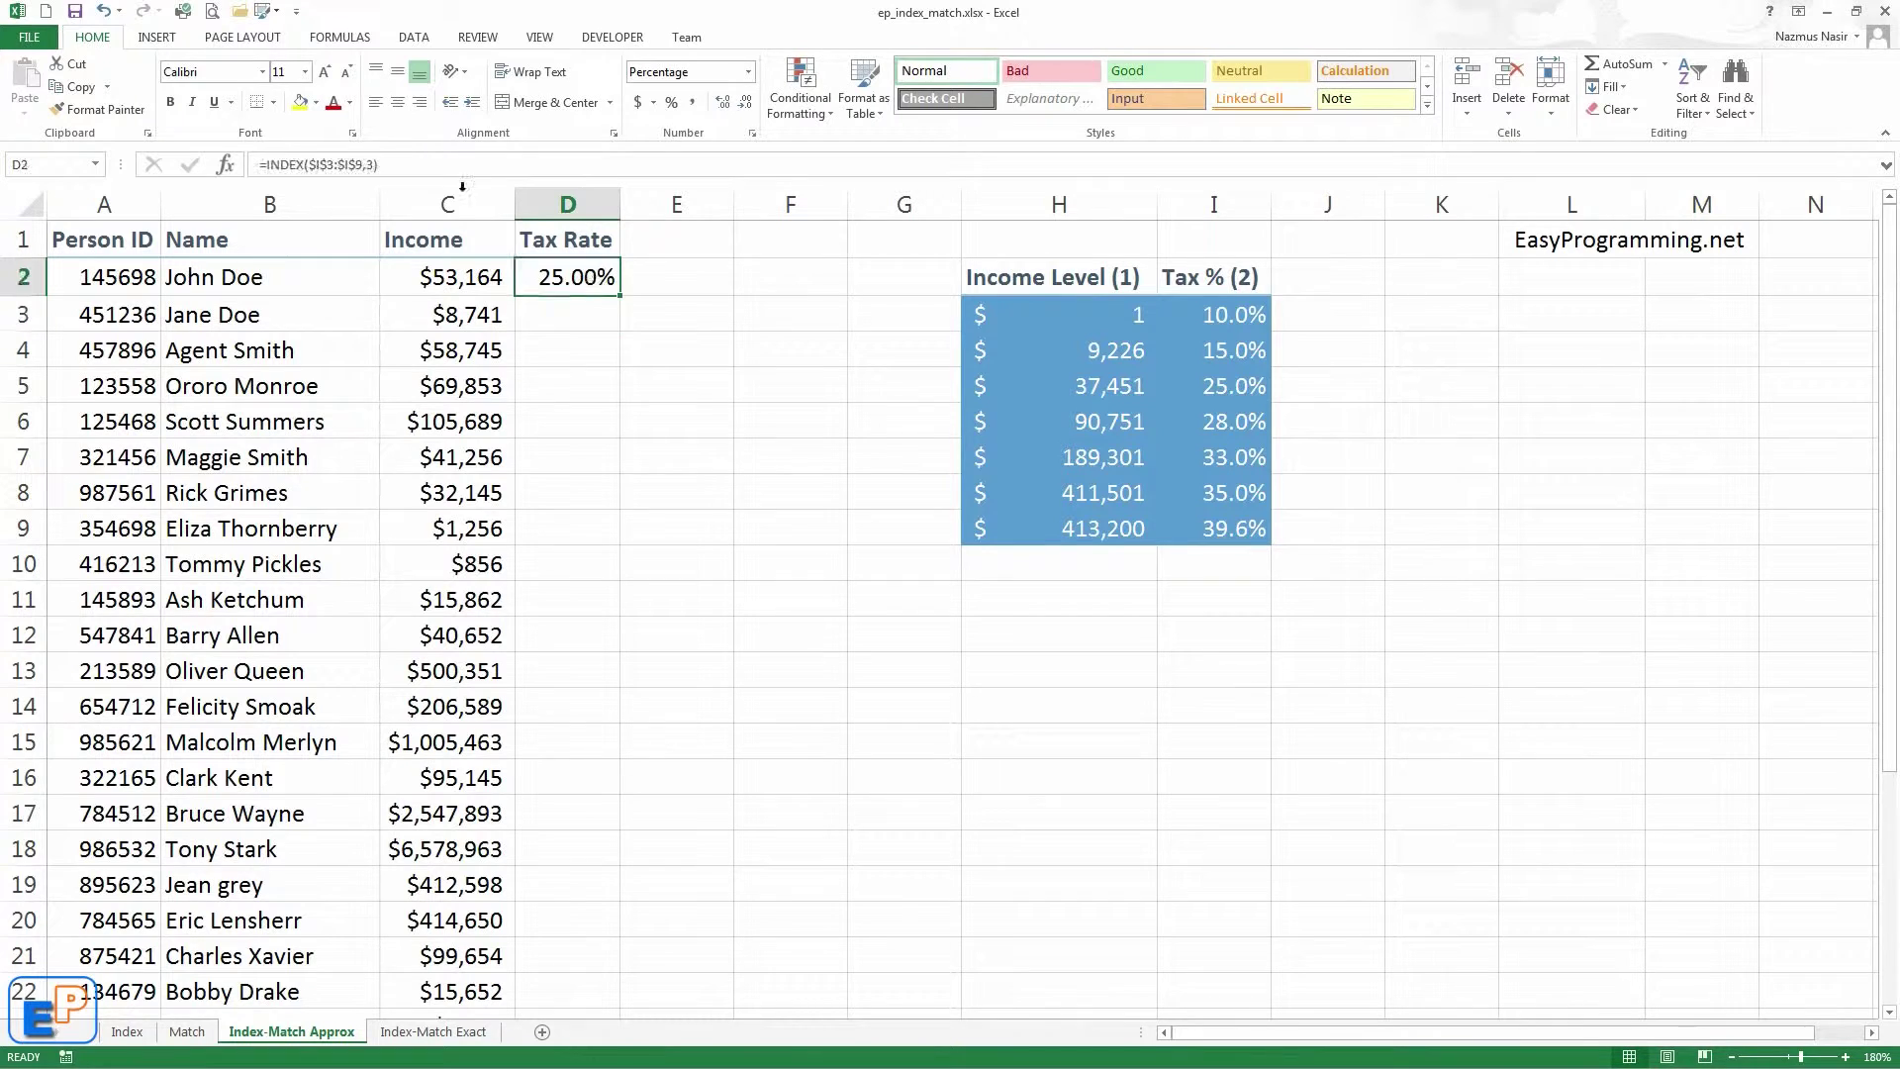
# Replace the row number 3 in D2 with MATCH(C2,$H$3:$H$9,1), still giving 25.00%.
pyautogui.click(369, 164)
pyautogui.press('Delete')
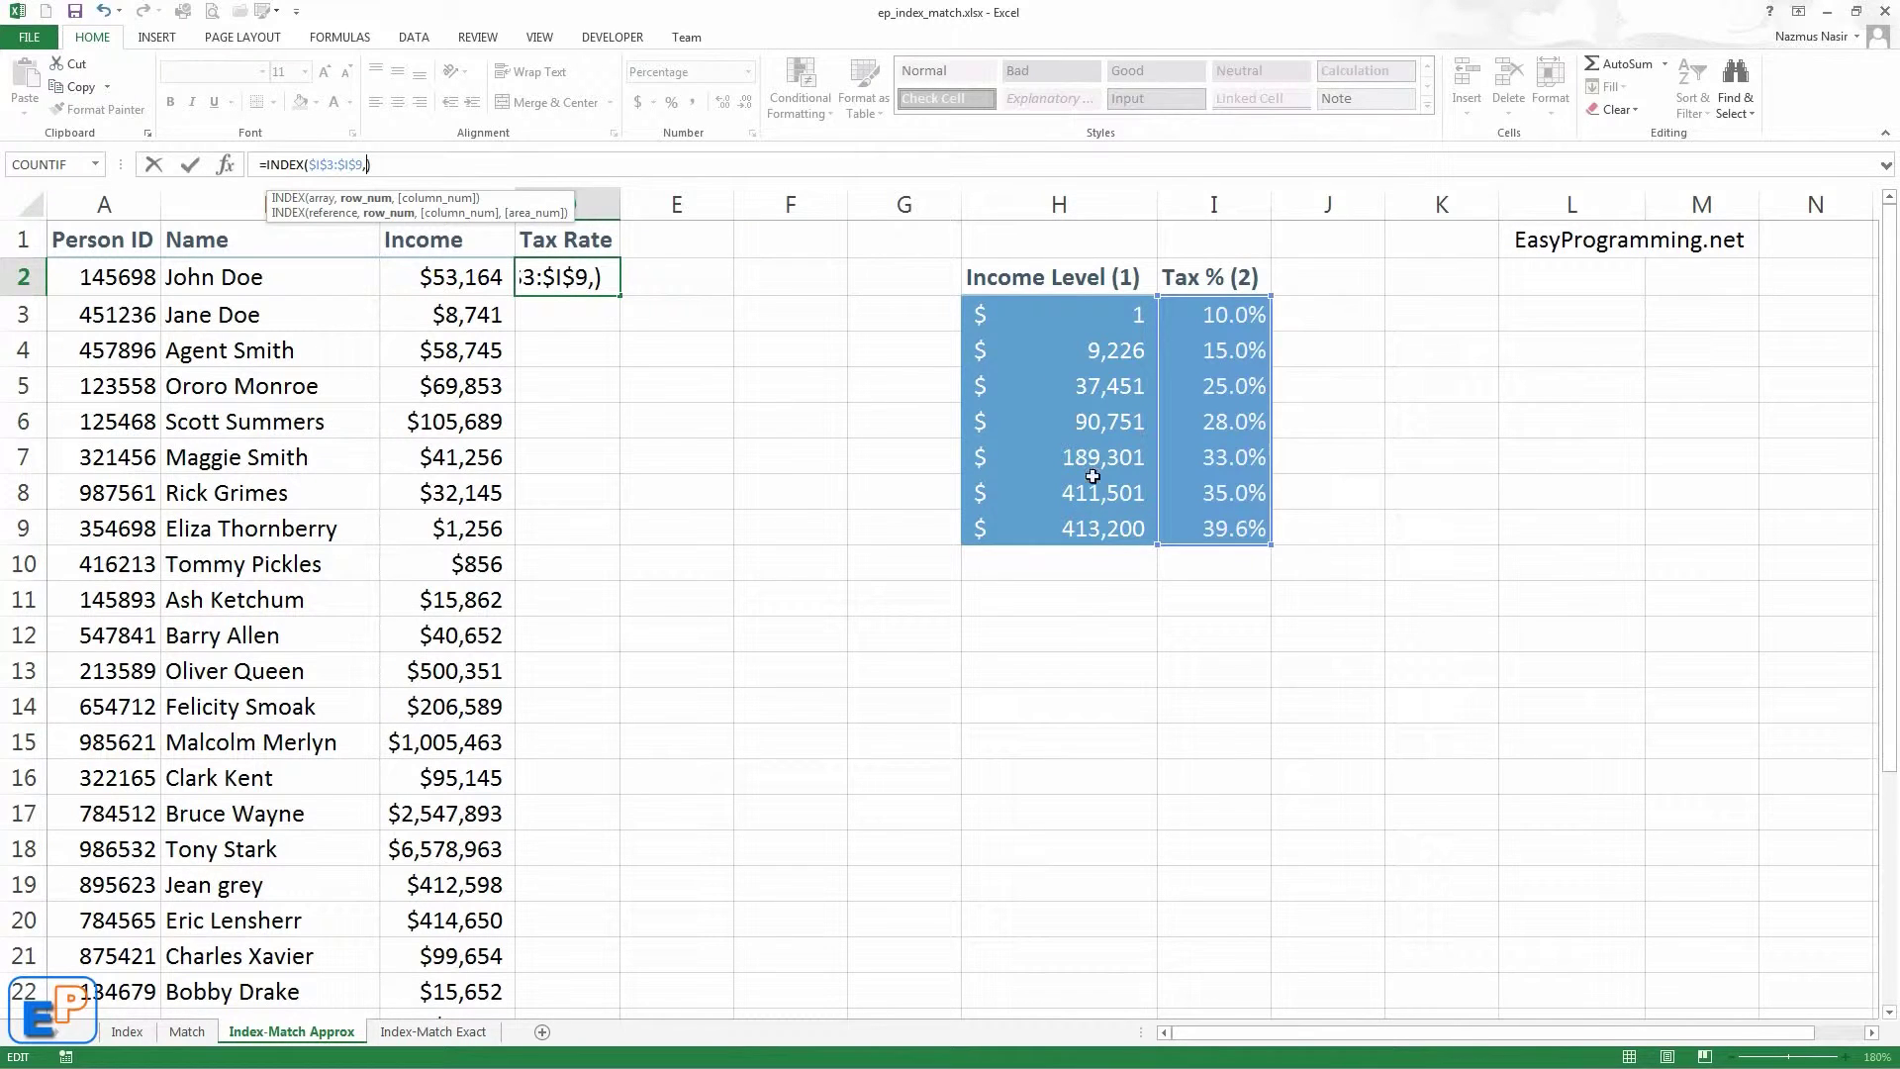
pyautogui.write('mat')
pyautogui.press('Tab')
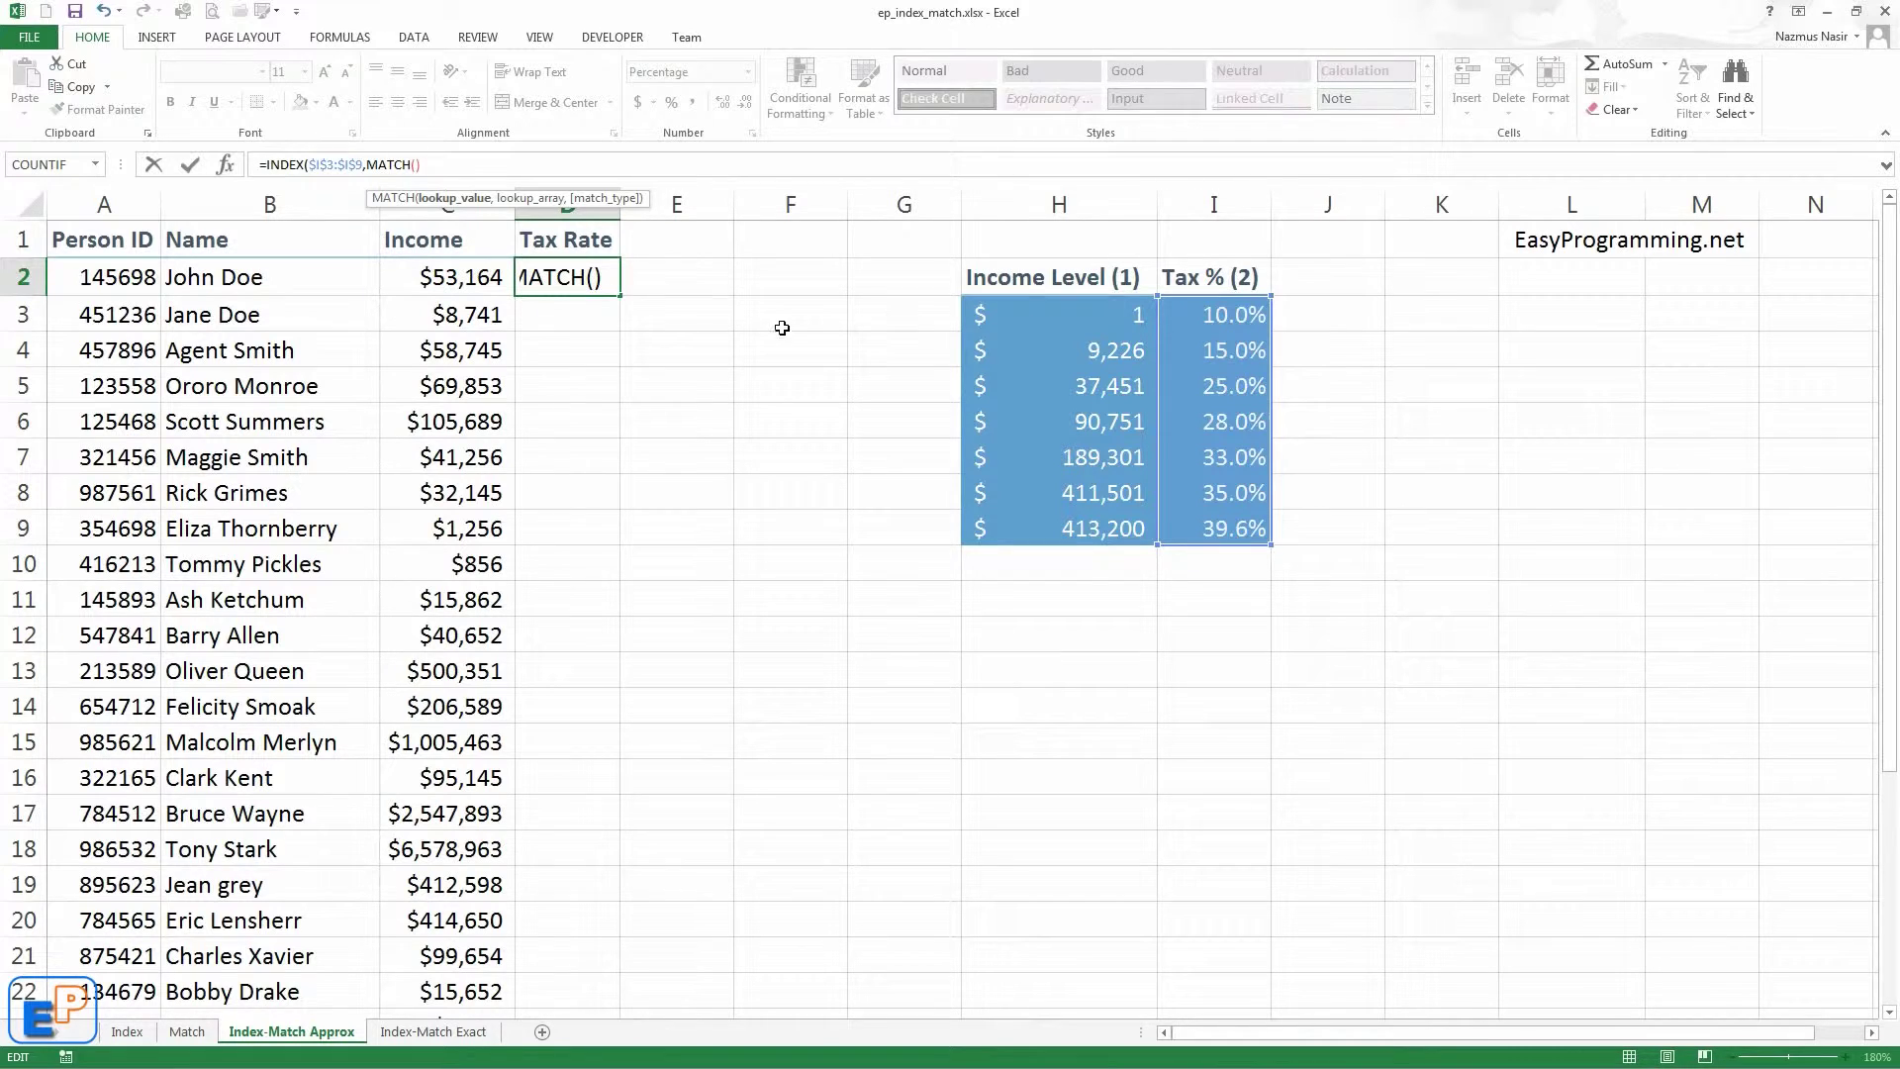
pyautogui.click(454, 285)
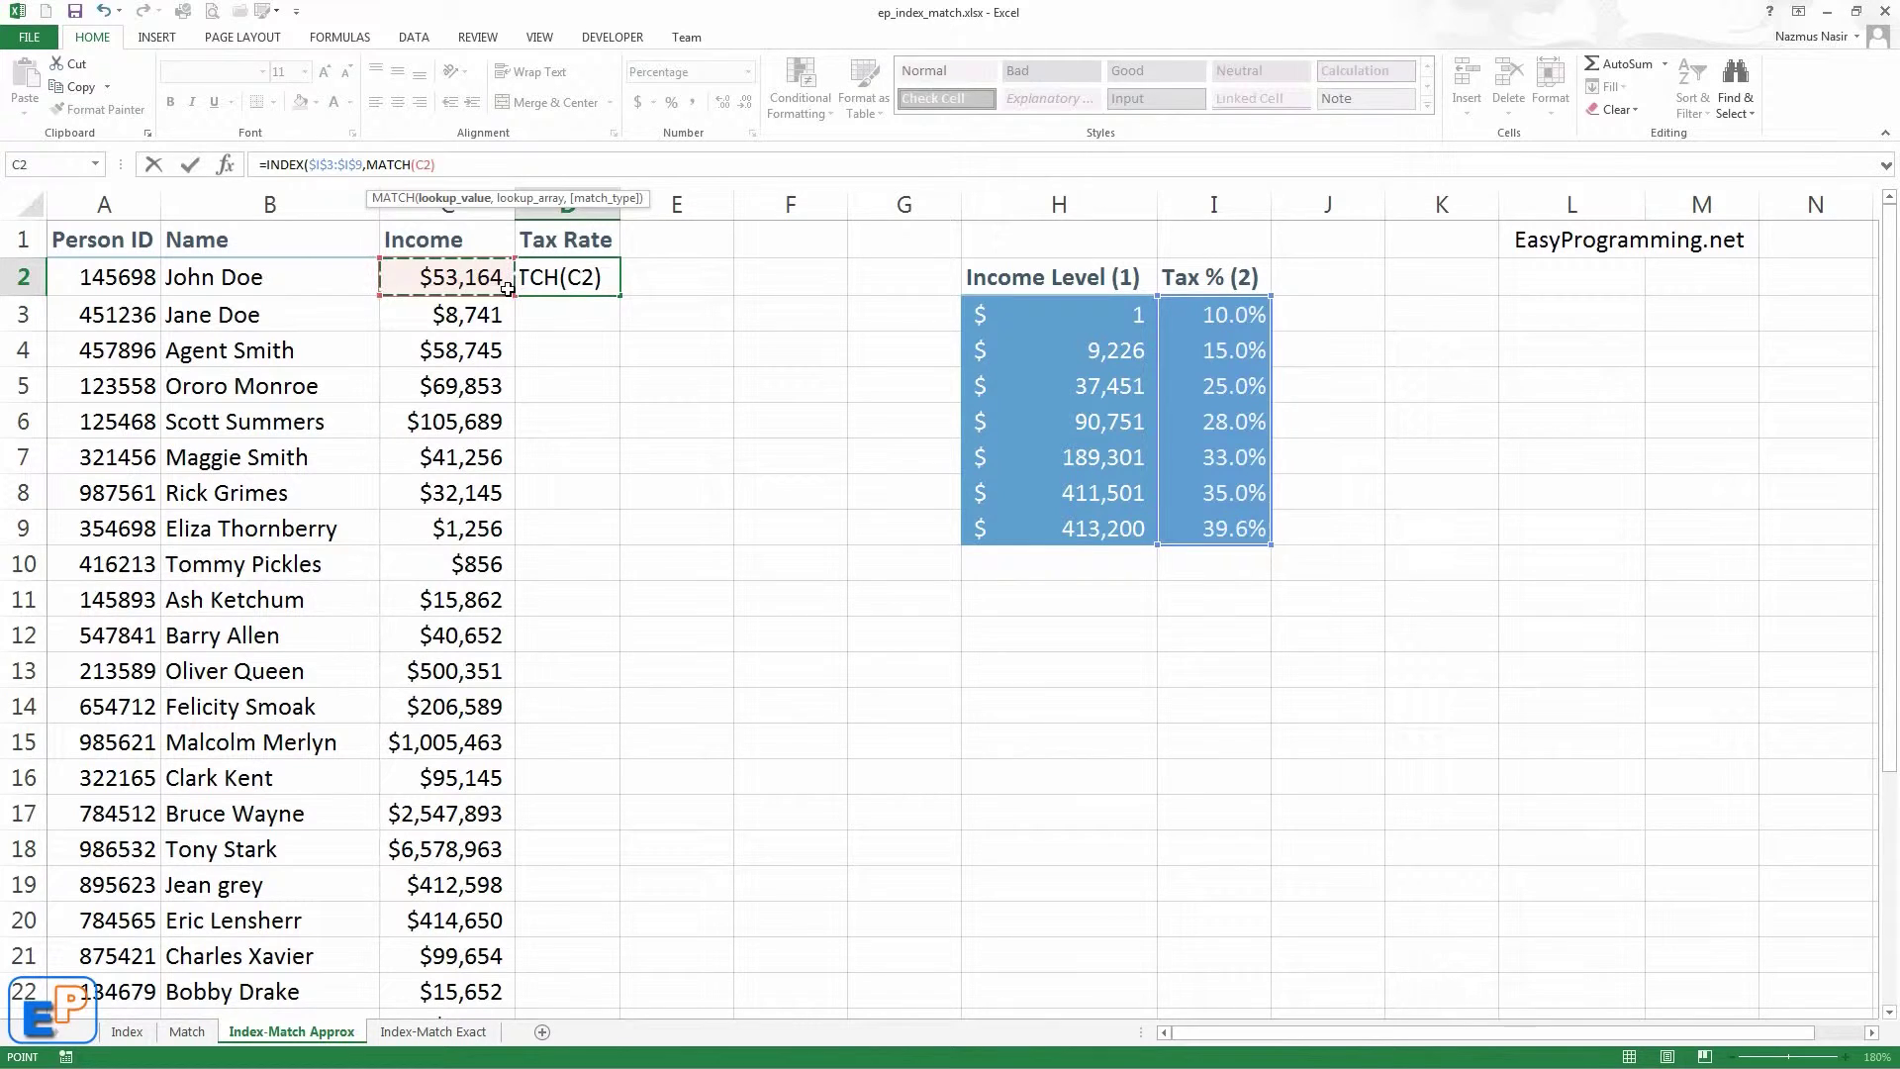
pyautogui.write(',')
pyautogui.moveTo(1086, 317); pyautogui.dragTo(1079, 525)
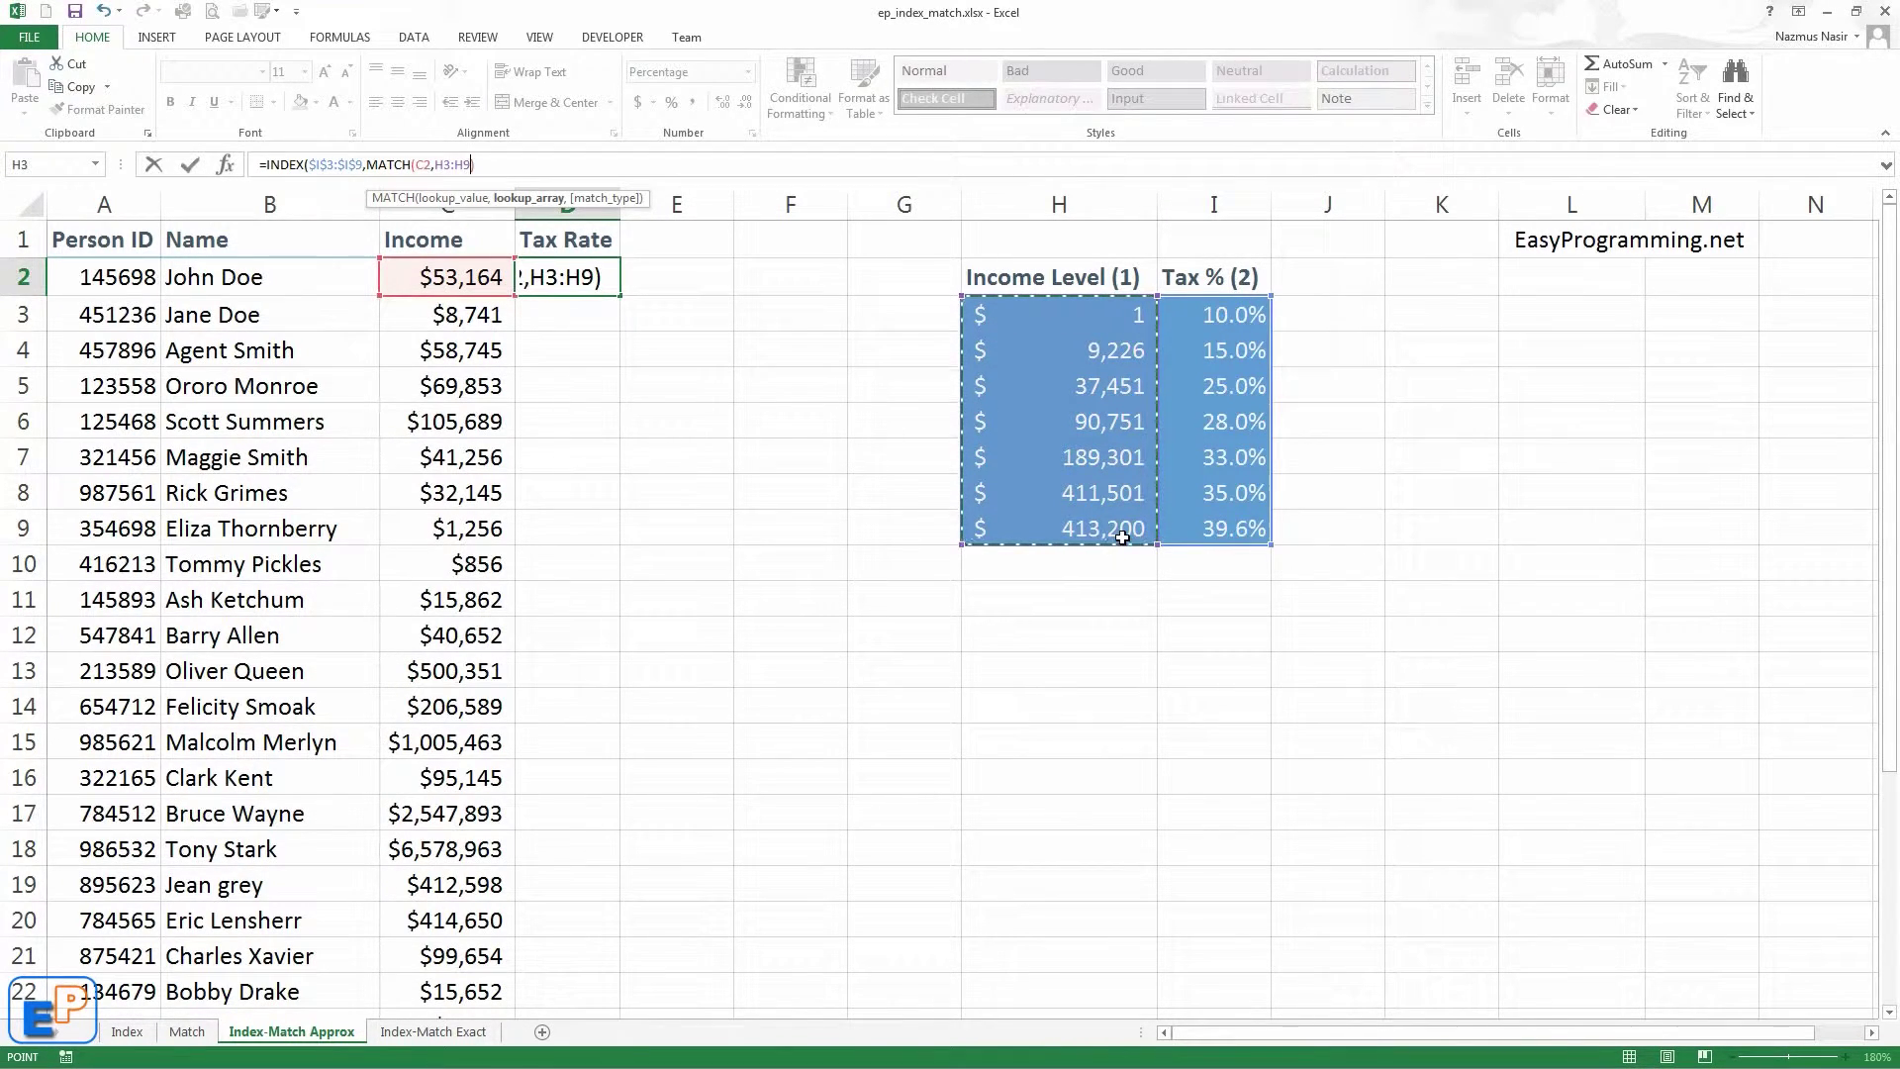
pyautogui.press('F4')
pyautogui.write(',')
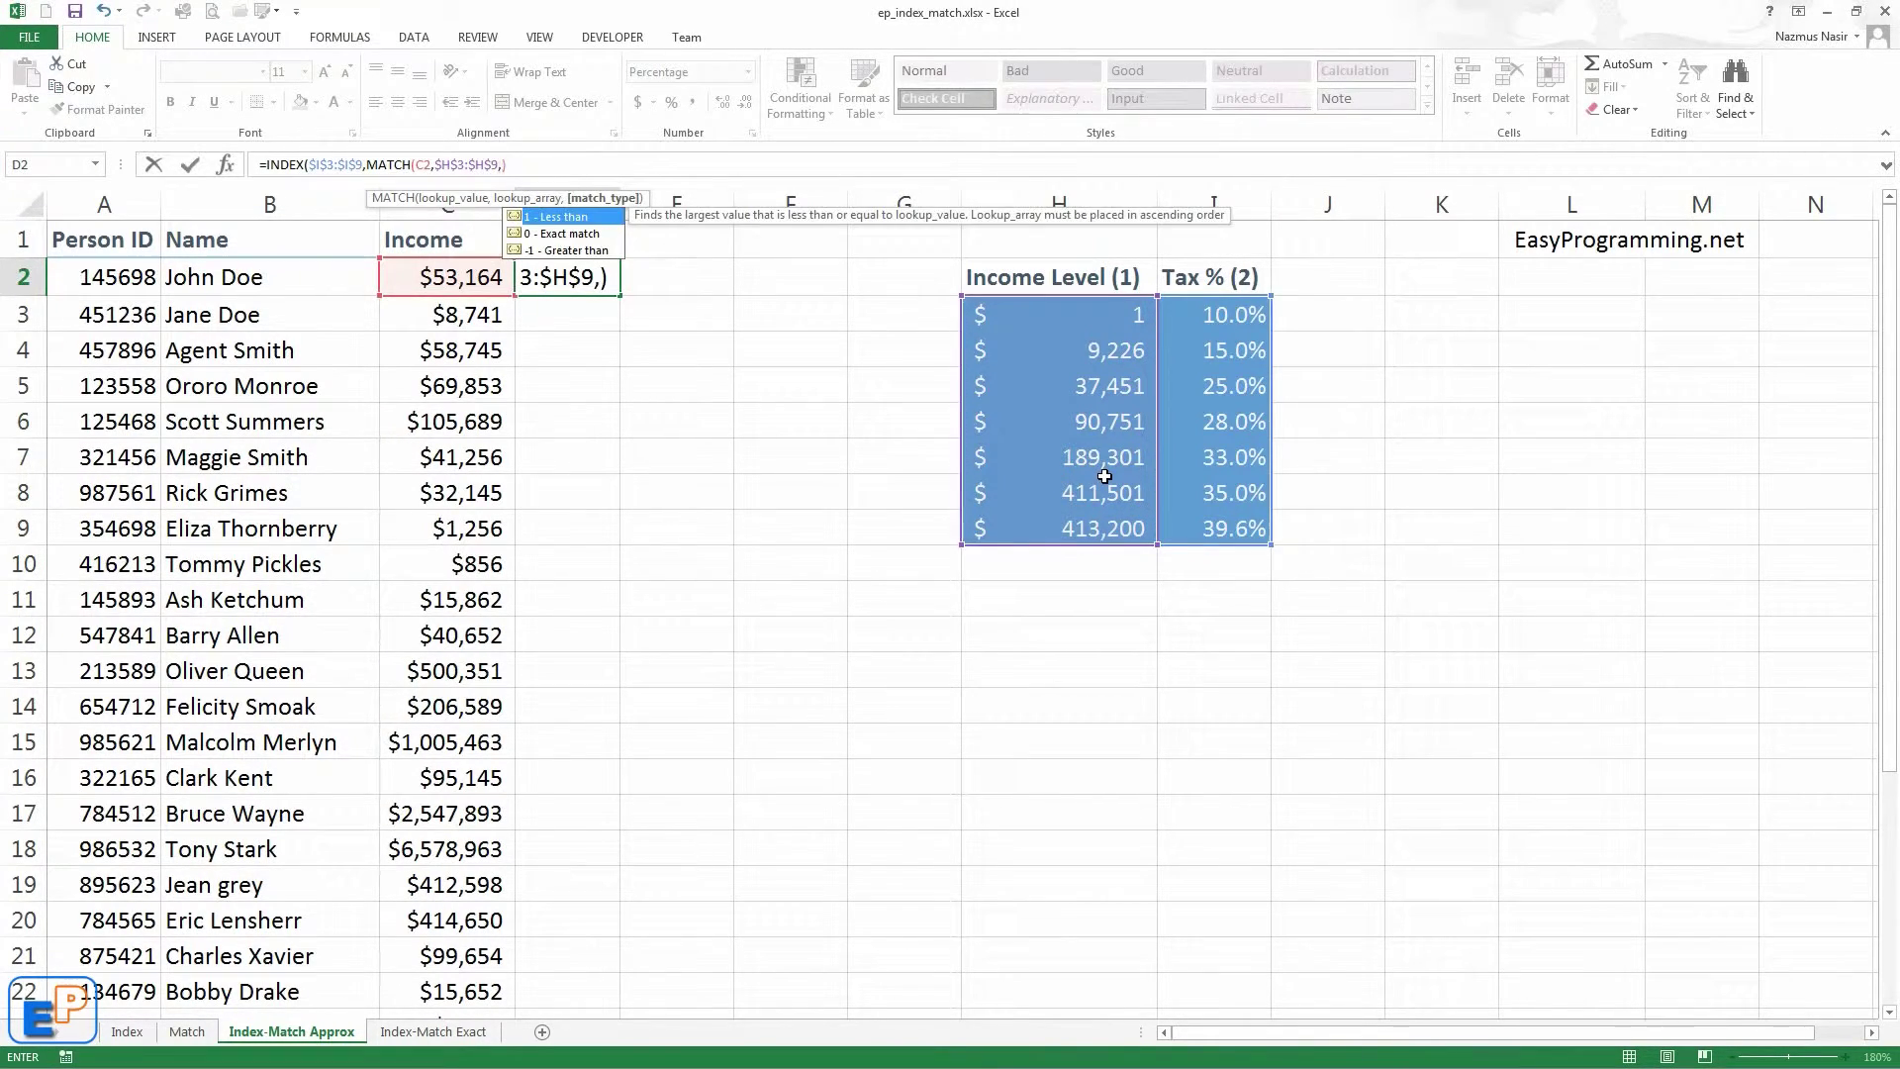
pyautogui.write('1)')
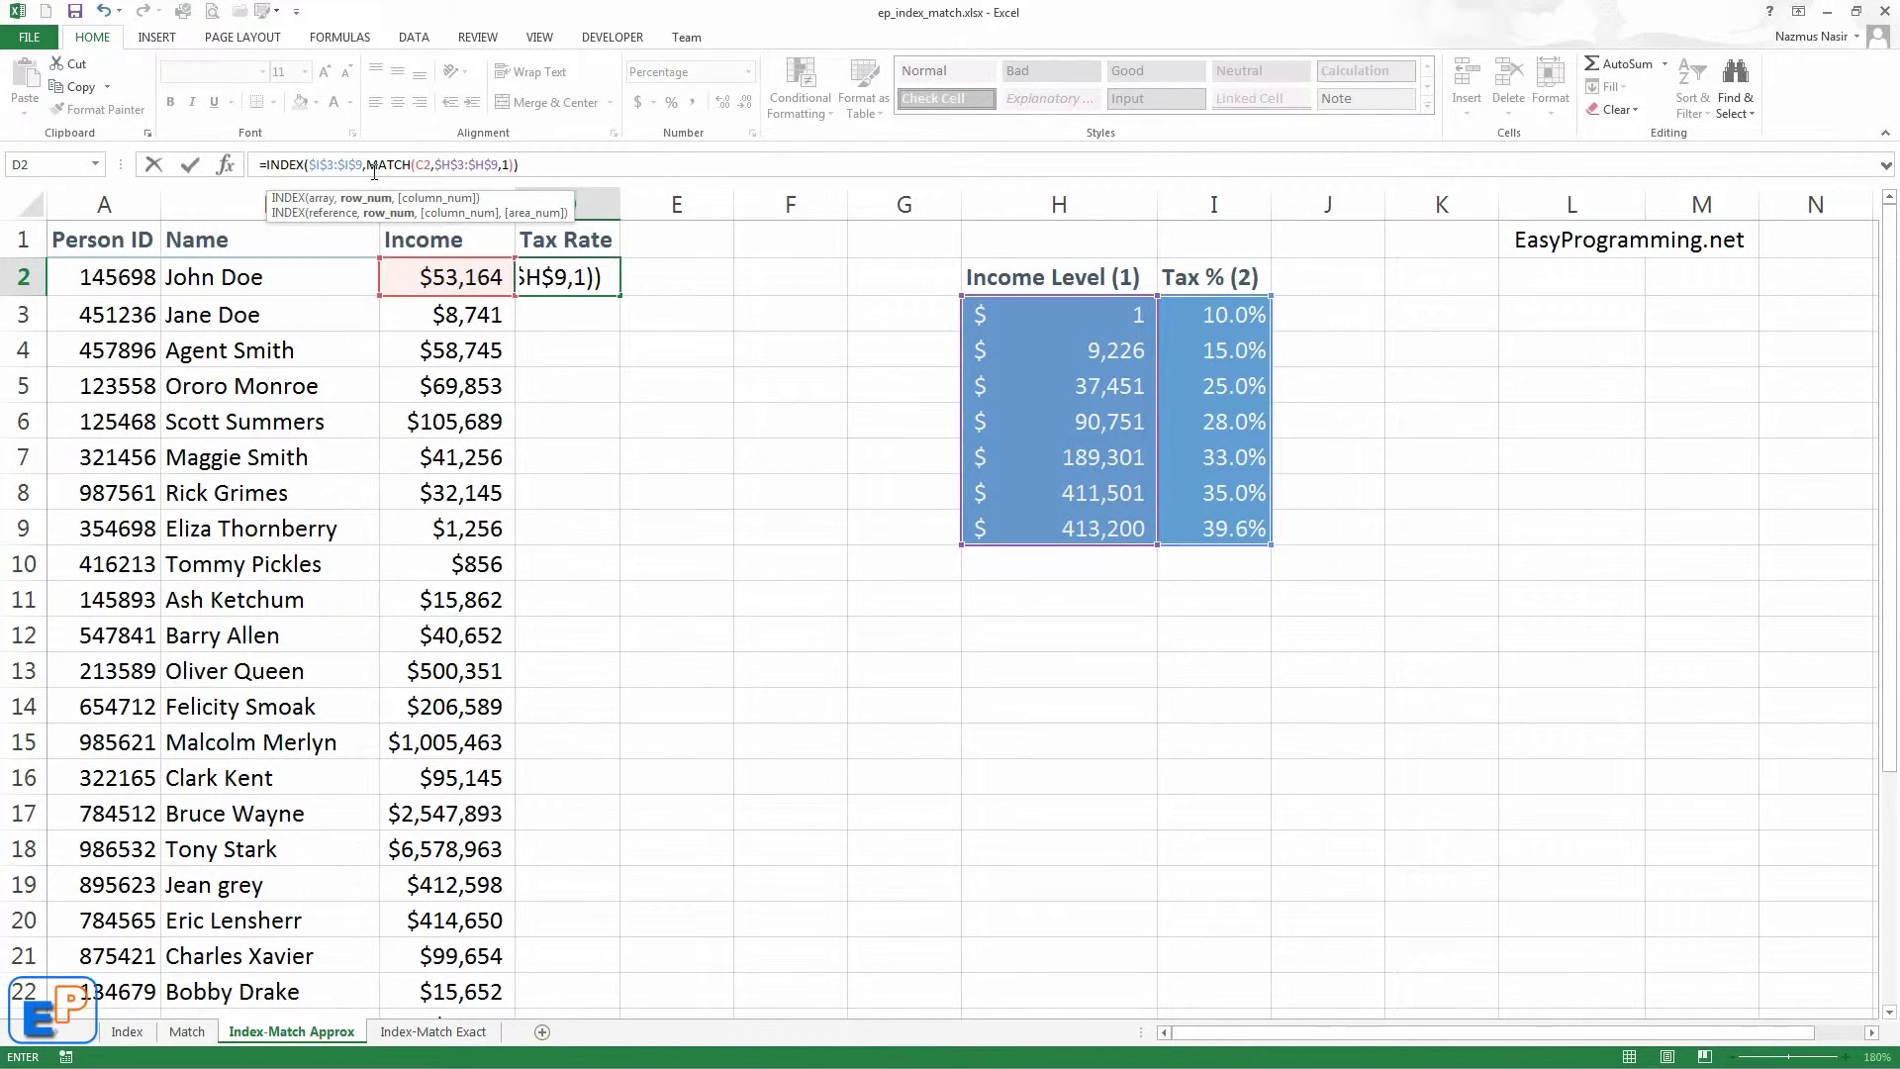
pyautogui.press('Return')
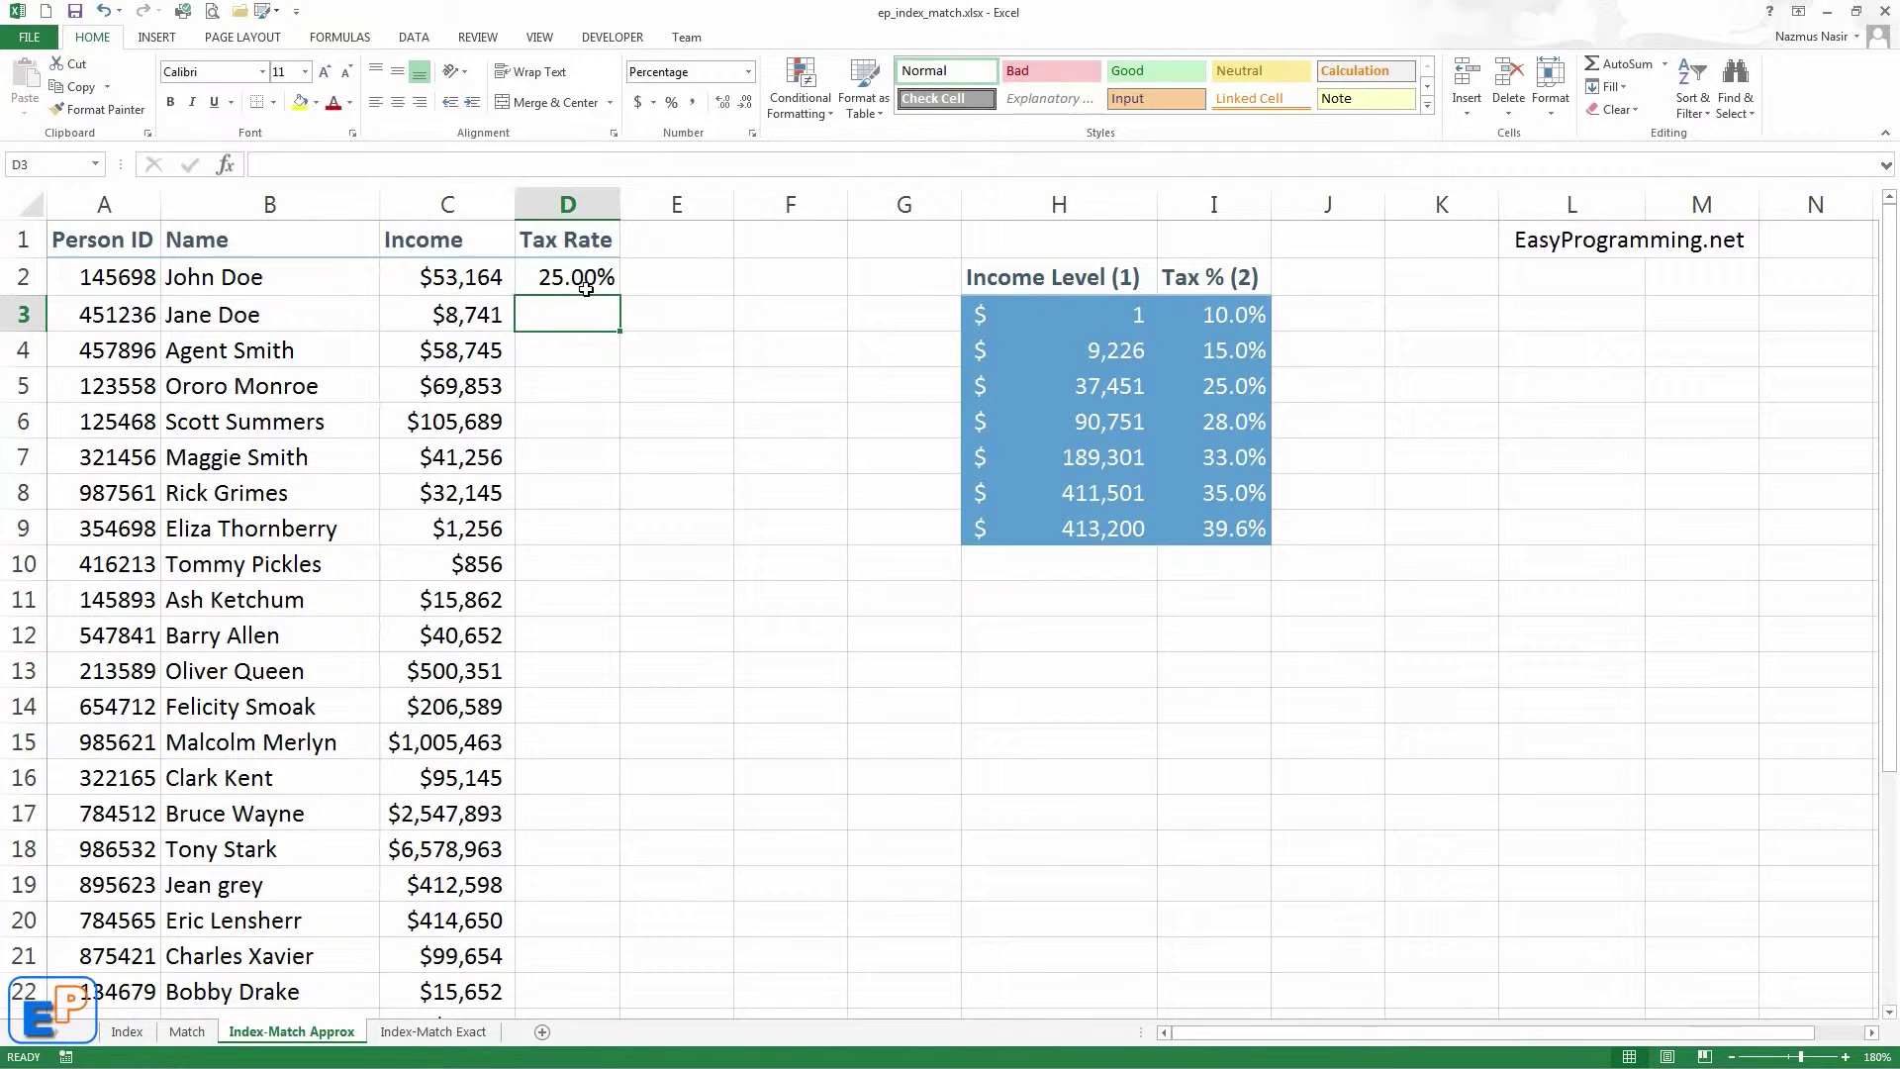
# Enter INDEX($I$3:$I$9, MATCH(C6,$H$3:$H$9)) in D6, returning 28.00% for $105,689.
pyautogui.click(534, 419)
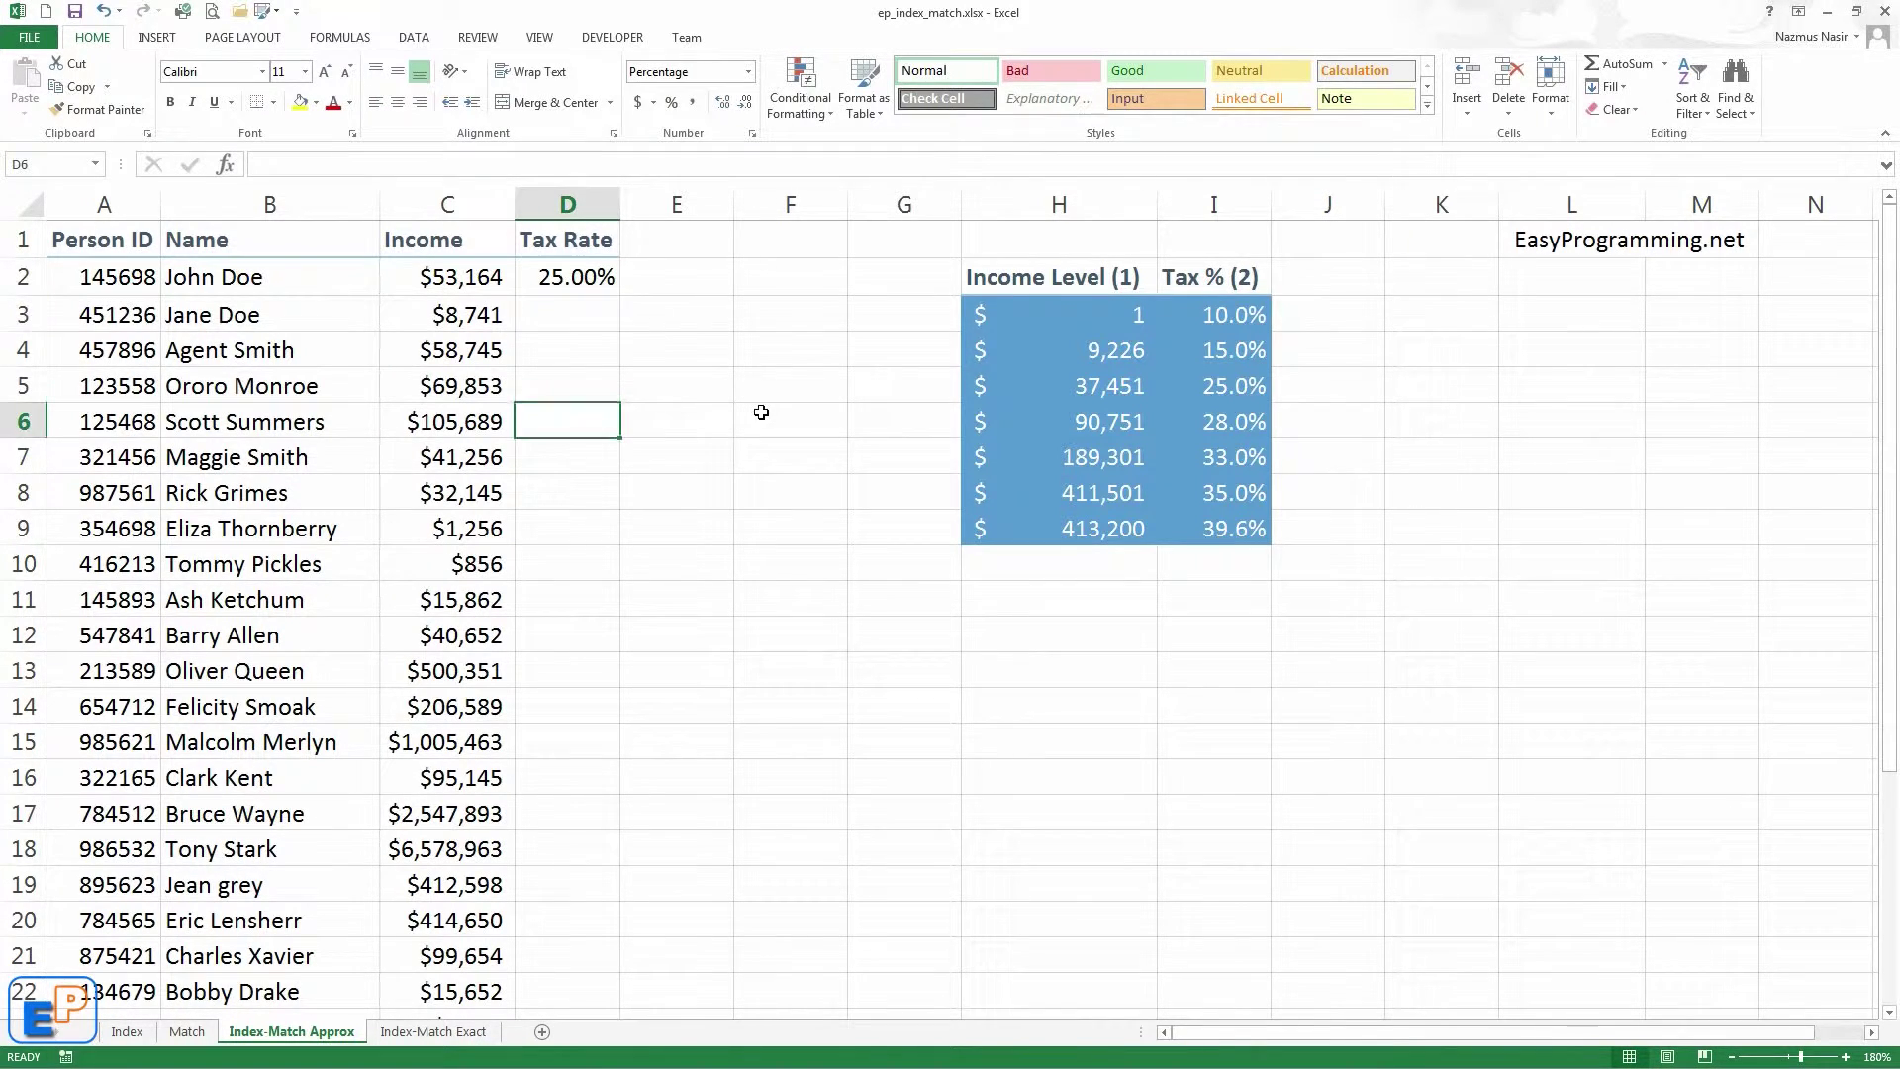
pyautogui.write('=')
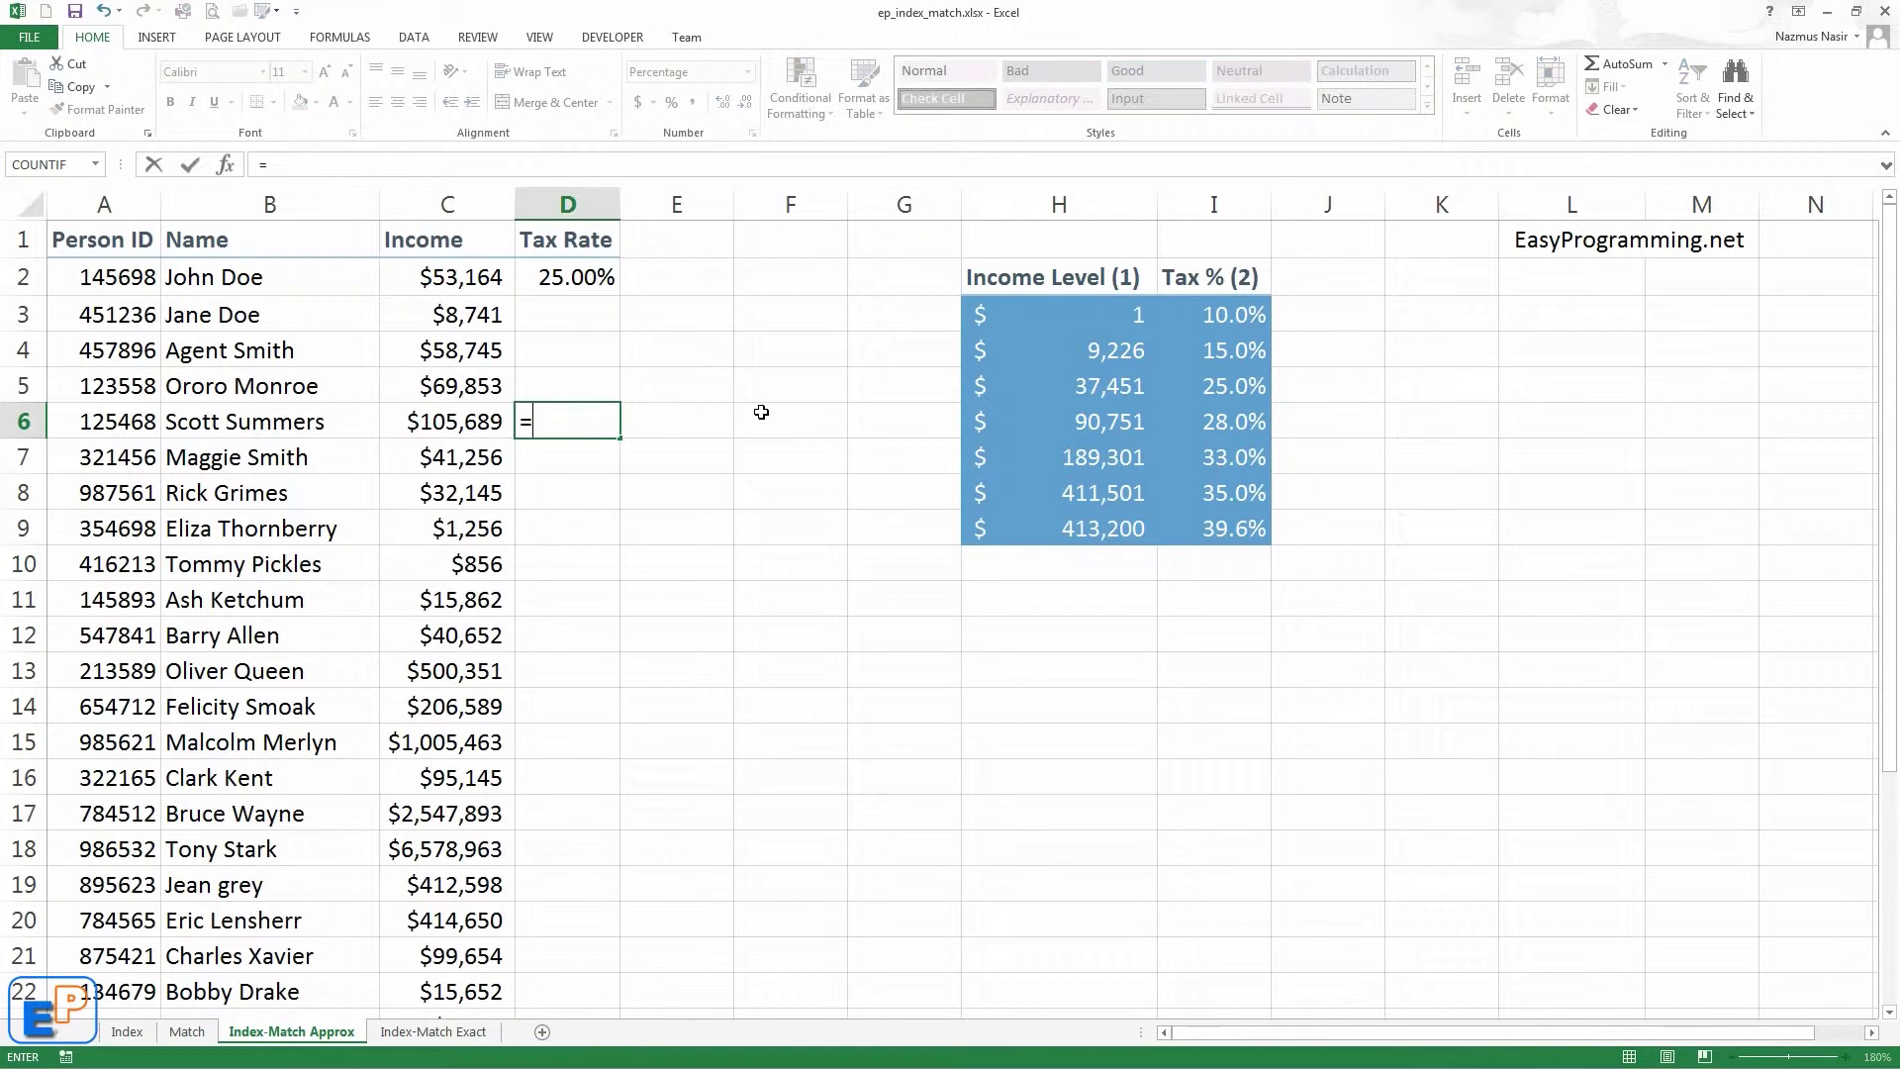
pyautogui.write('ind')
pyautogui.press('Tab')
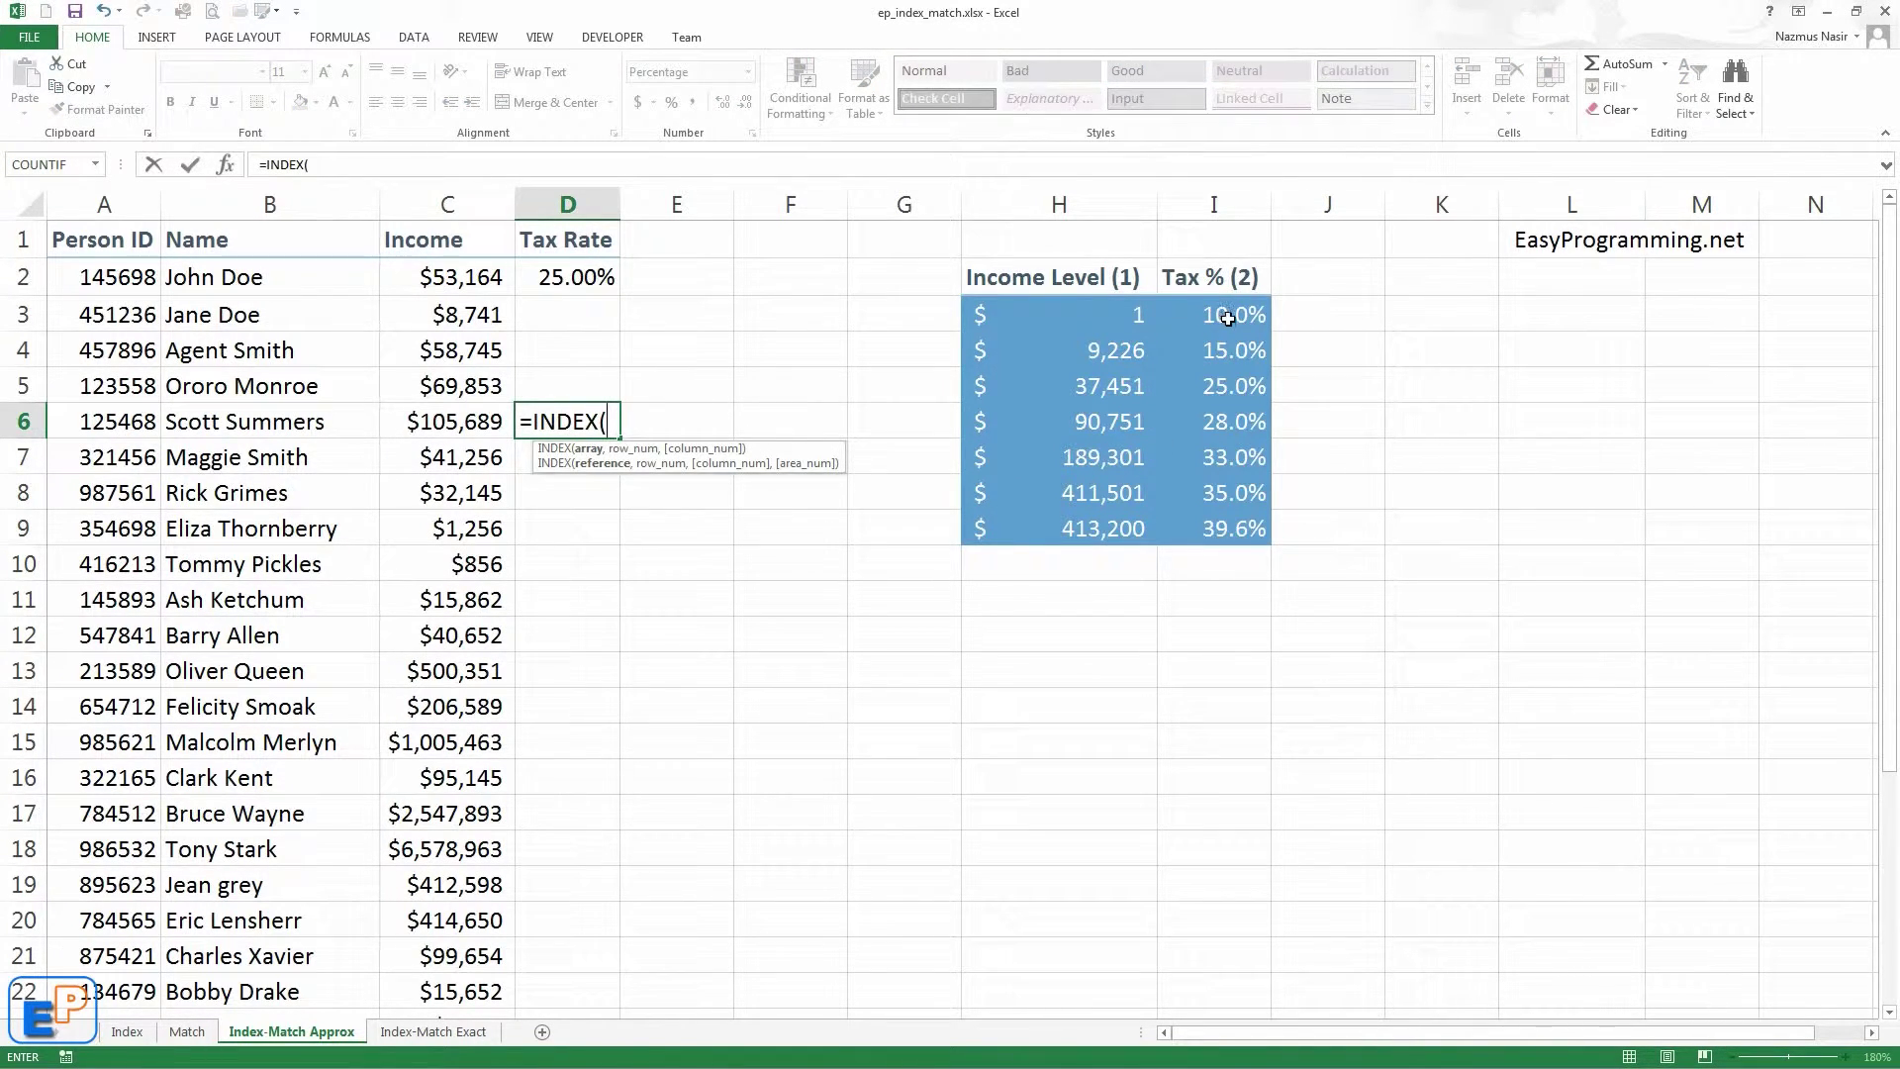
pyautogui.click(1228, 316)
pyautogui.moveTo(1228, 317); pyautogui.dragTo(1259, 526)
pyautogui.press('F4')
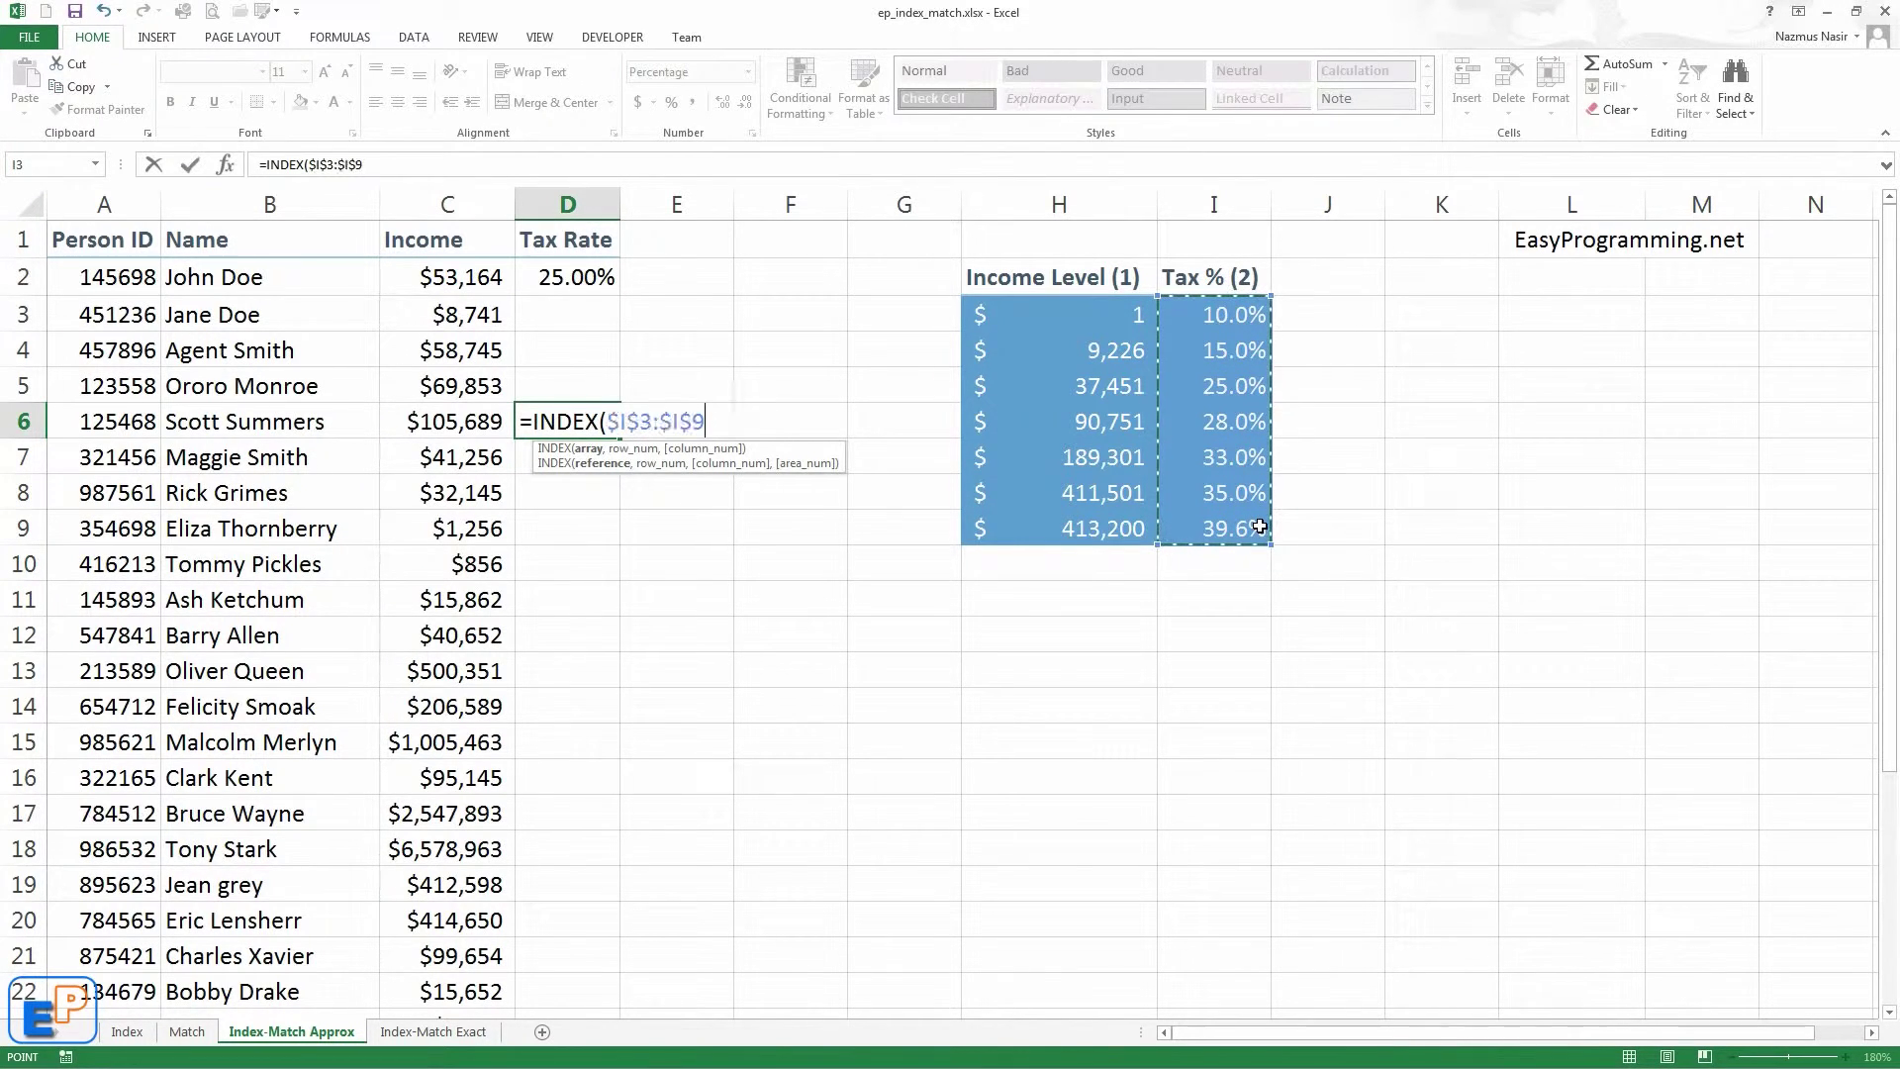
pyautogui.write(',')
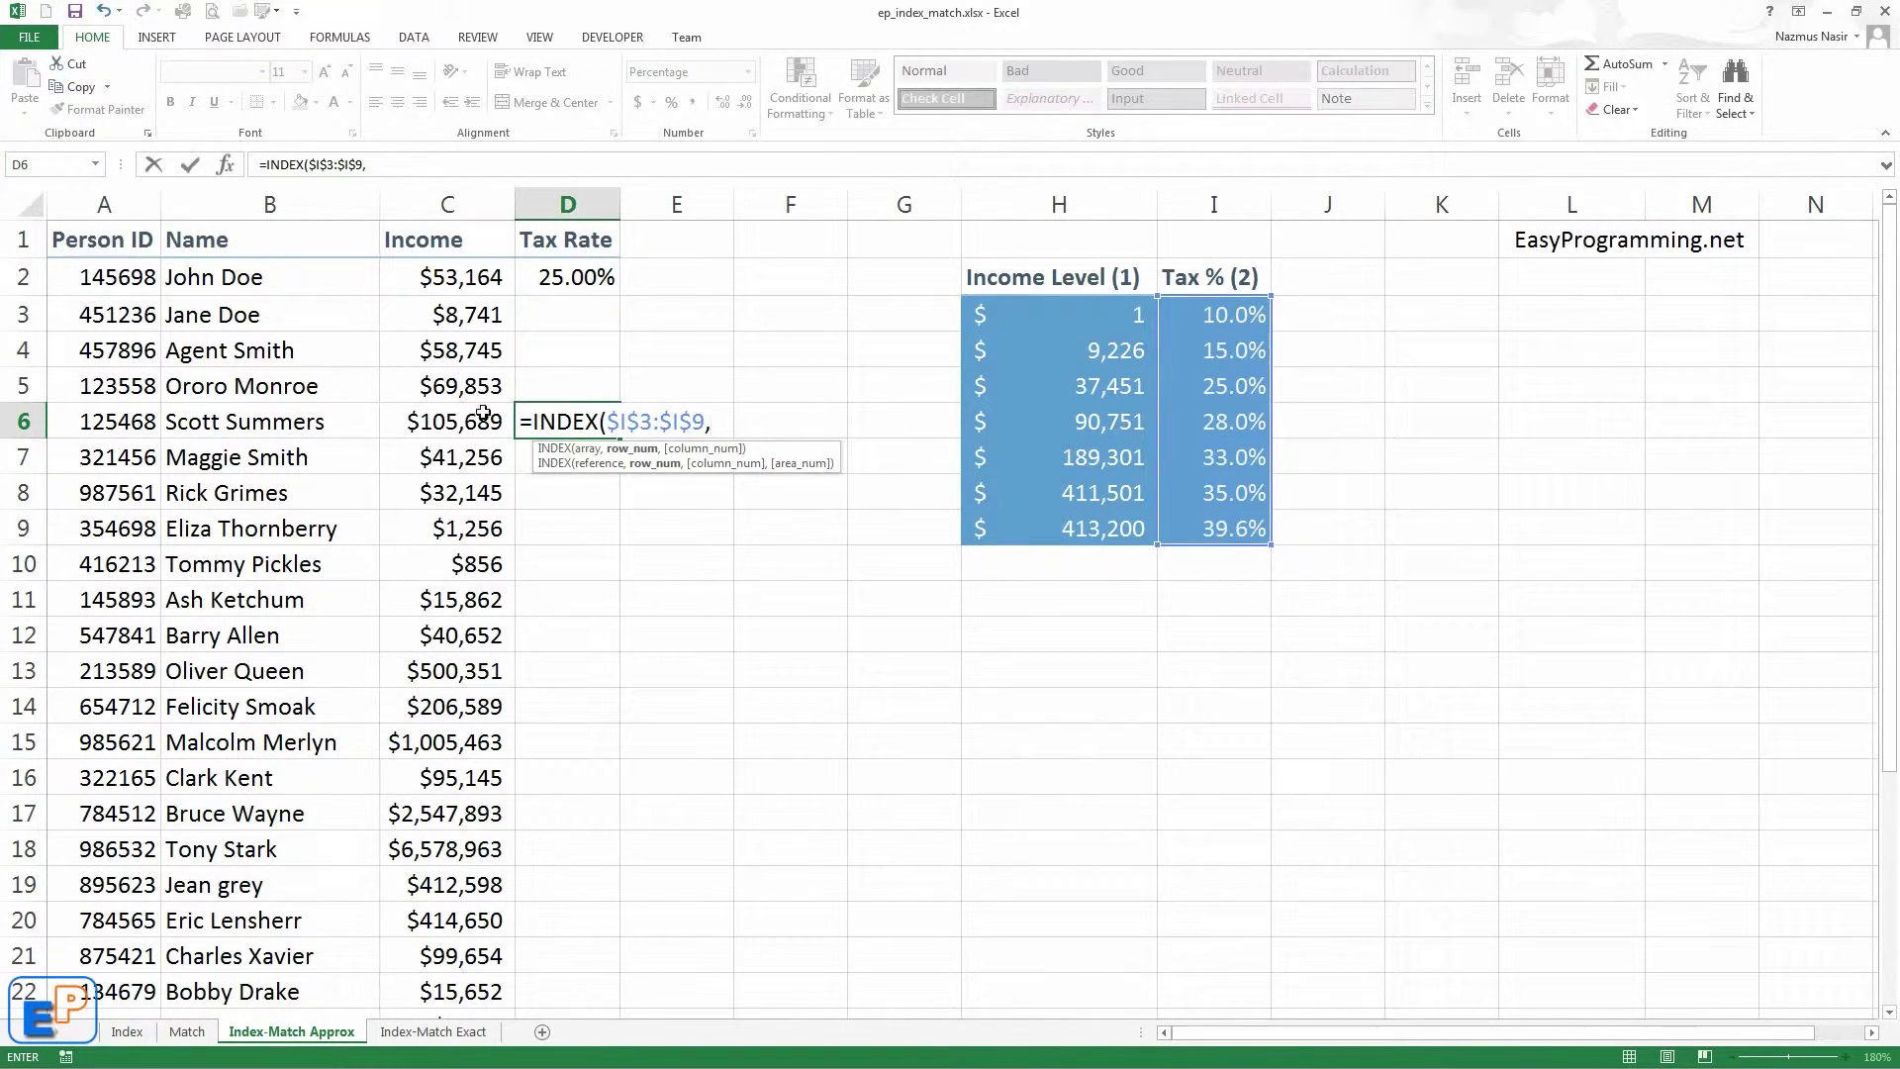
pyautogui.write('mat')
pyautogui.press('Tab')
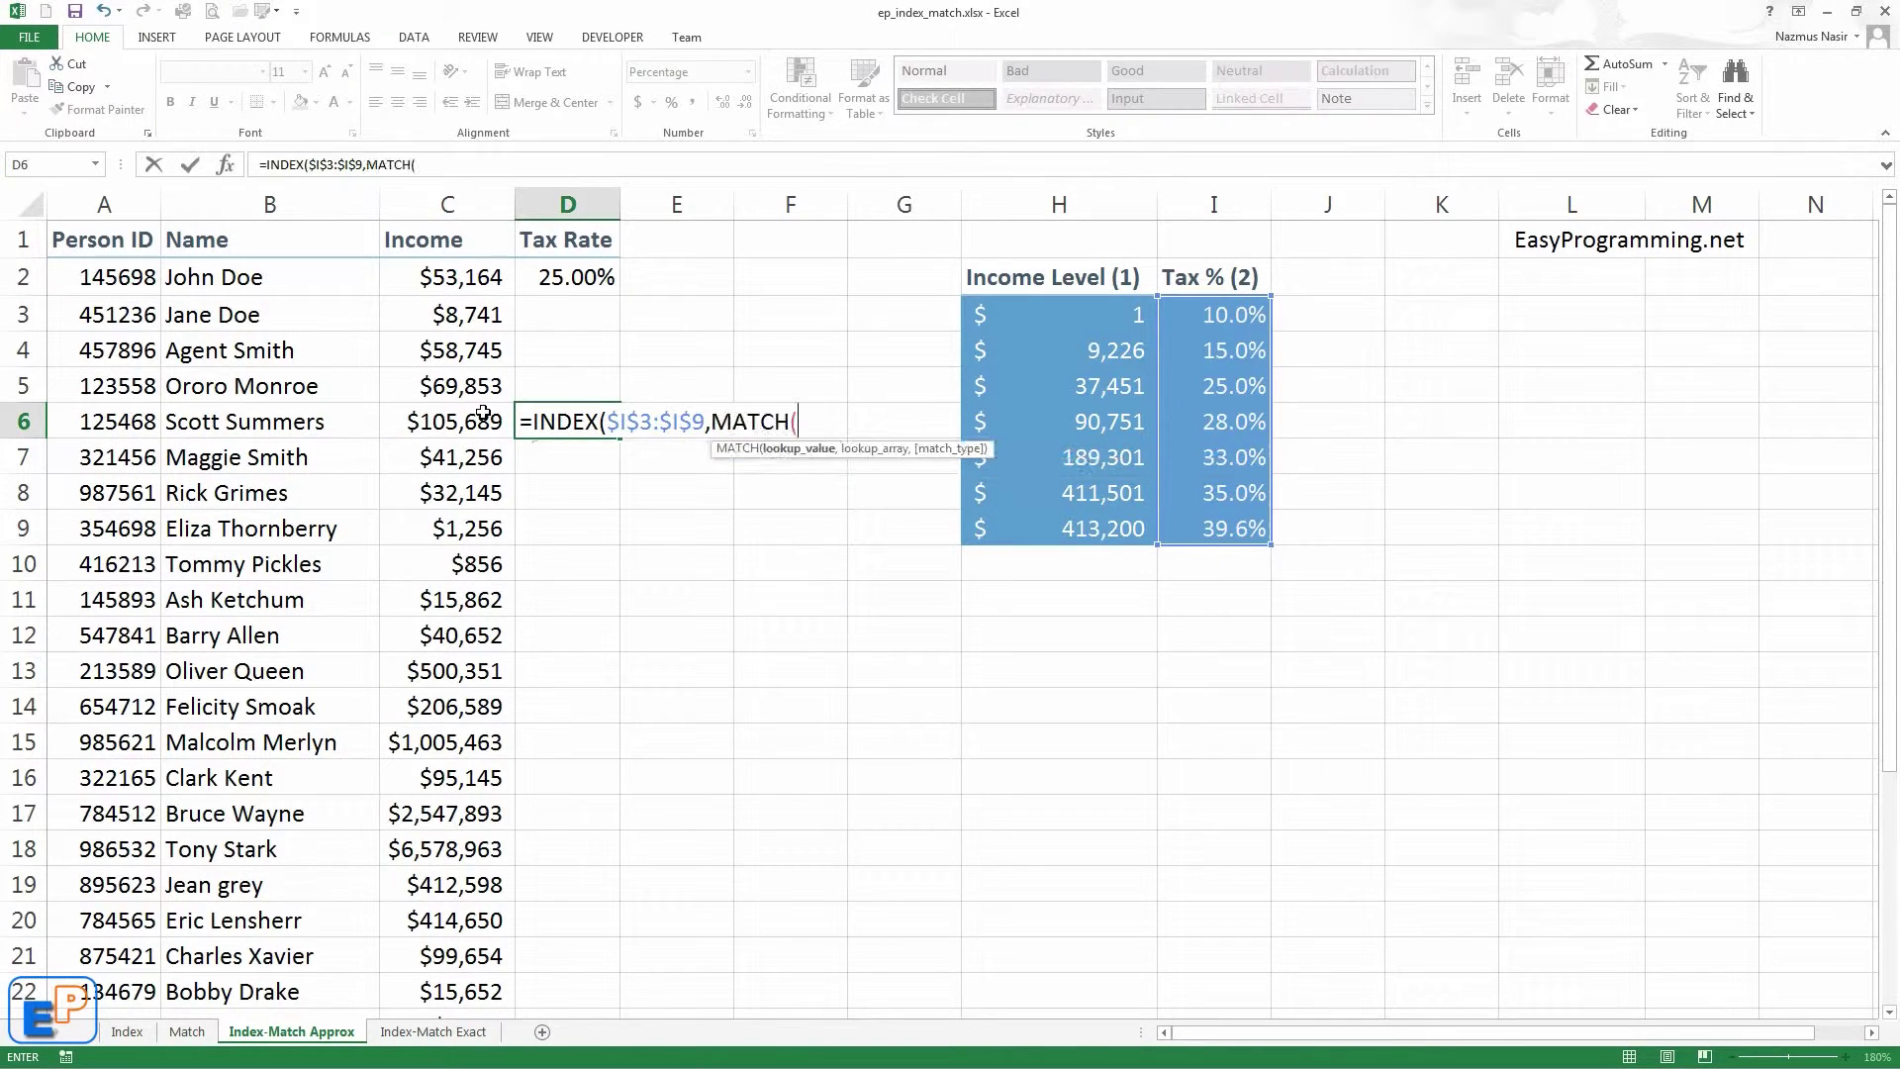
pyautogui.click(477, 418)
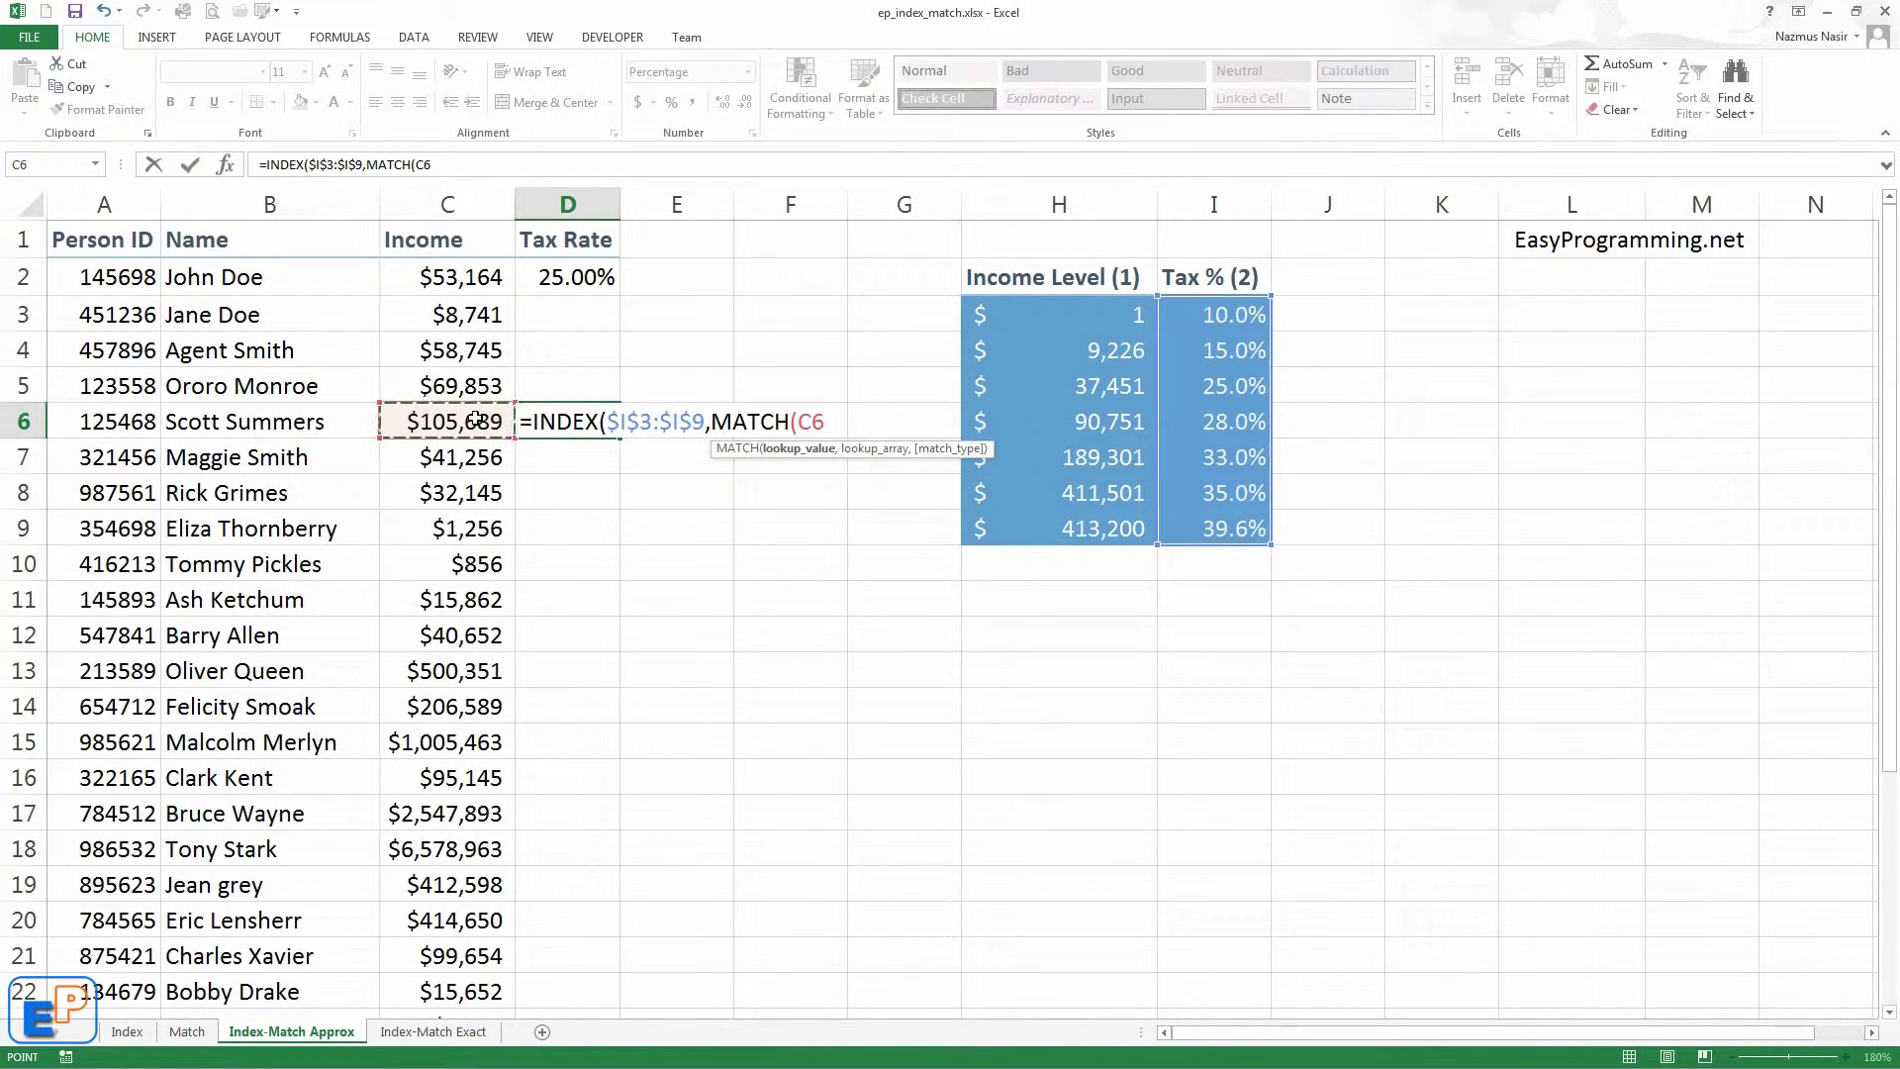
pyautogui.write(',')
pyautogui.moveTo(1045, 322); pyautogui.dragTo(1077, 547)
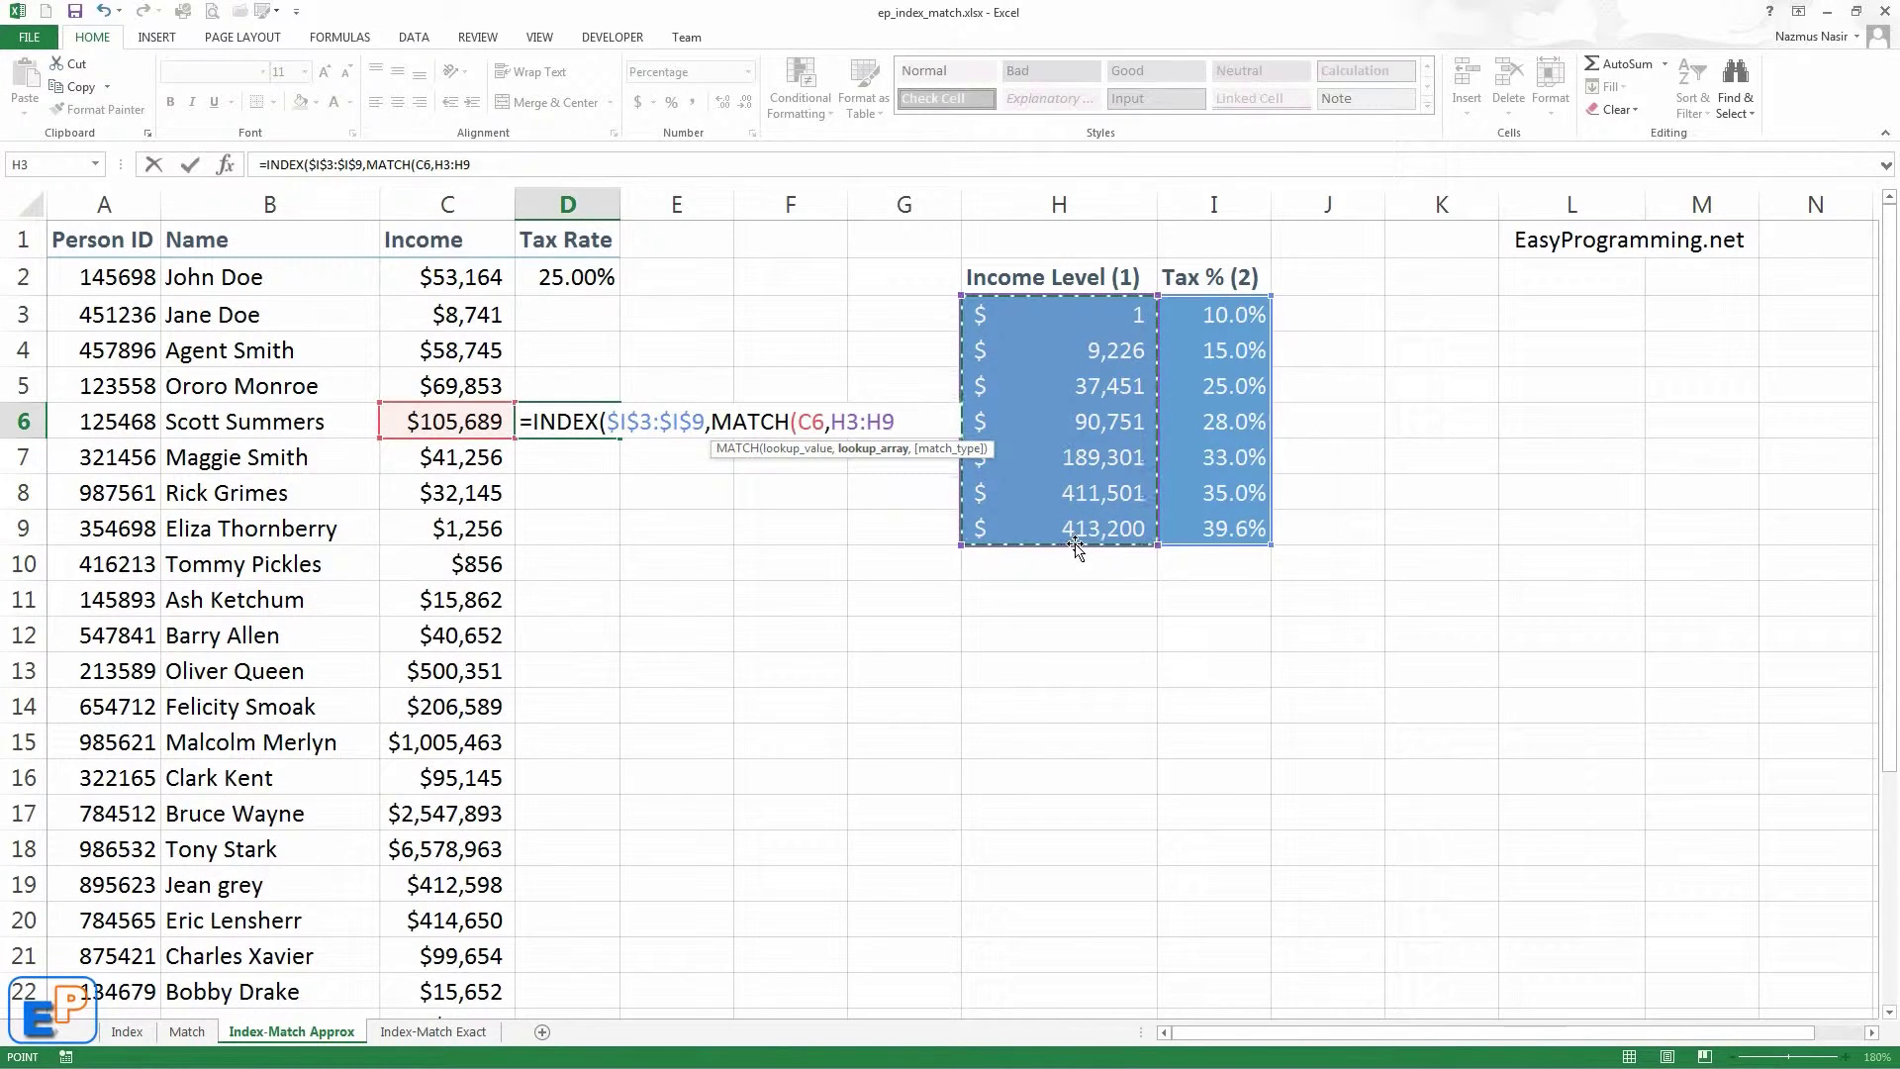
pyautogui.press('F4')
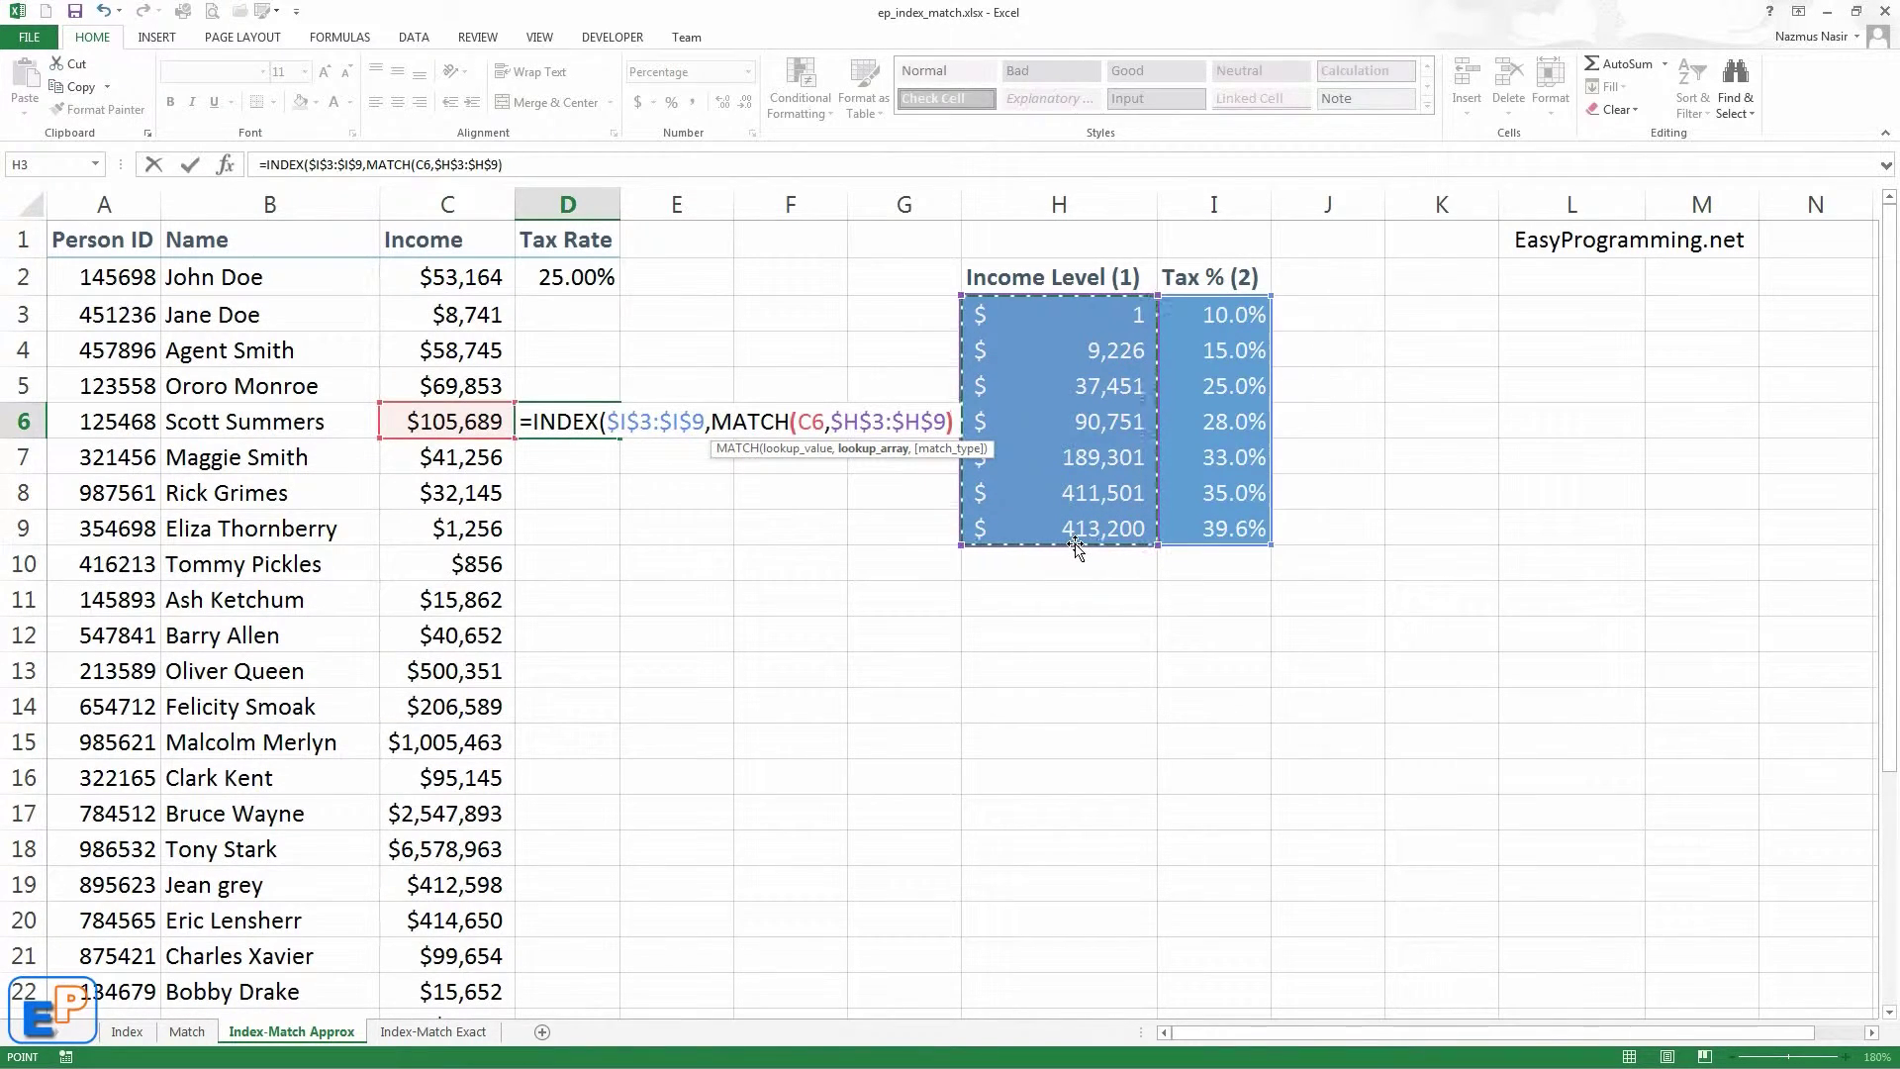
pyautogui.write('))')
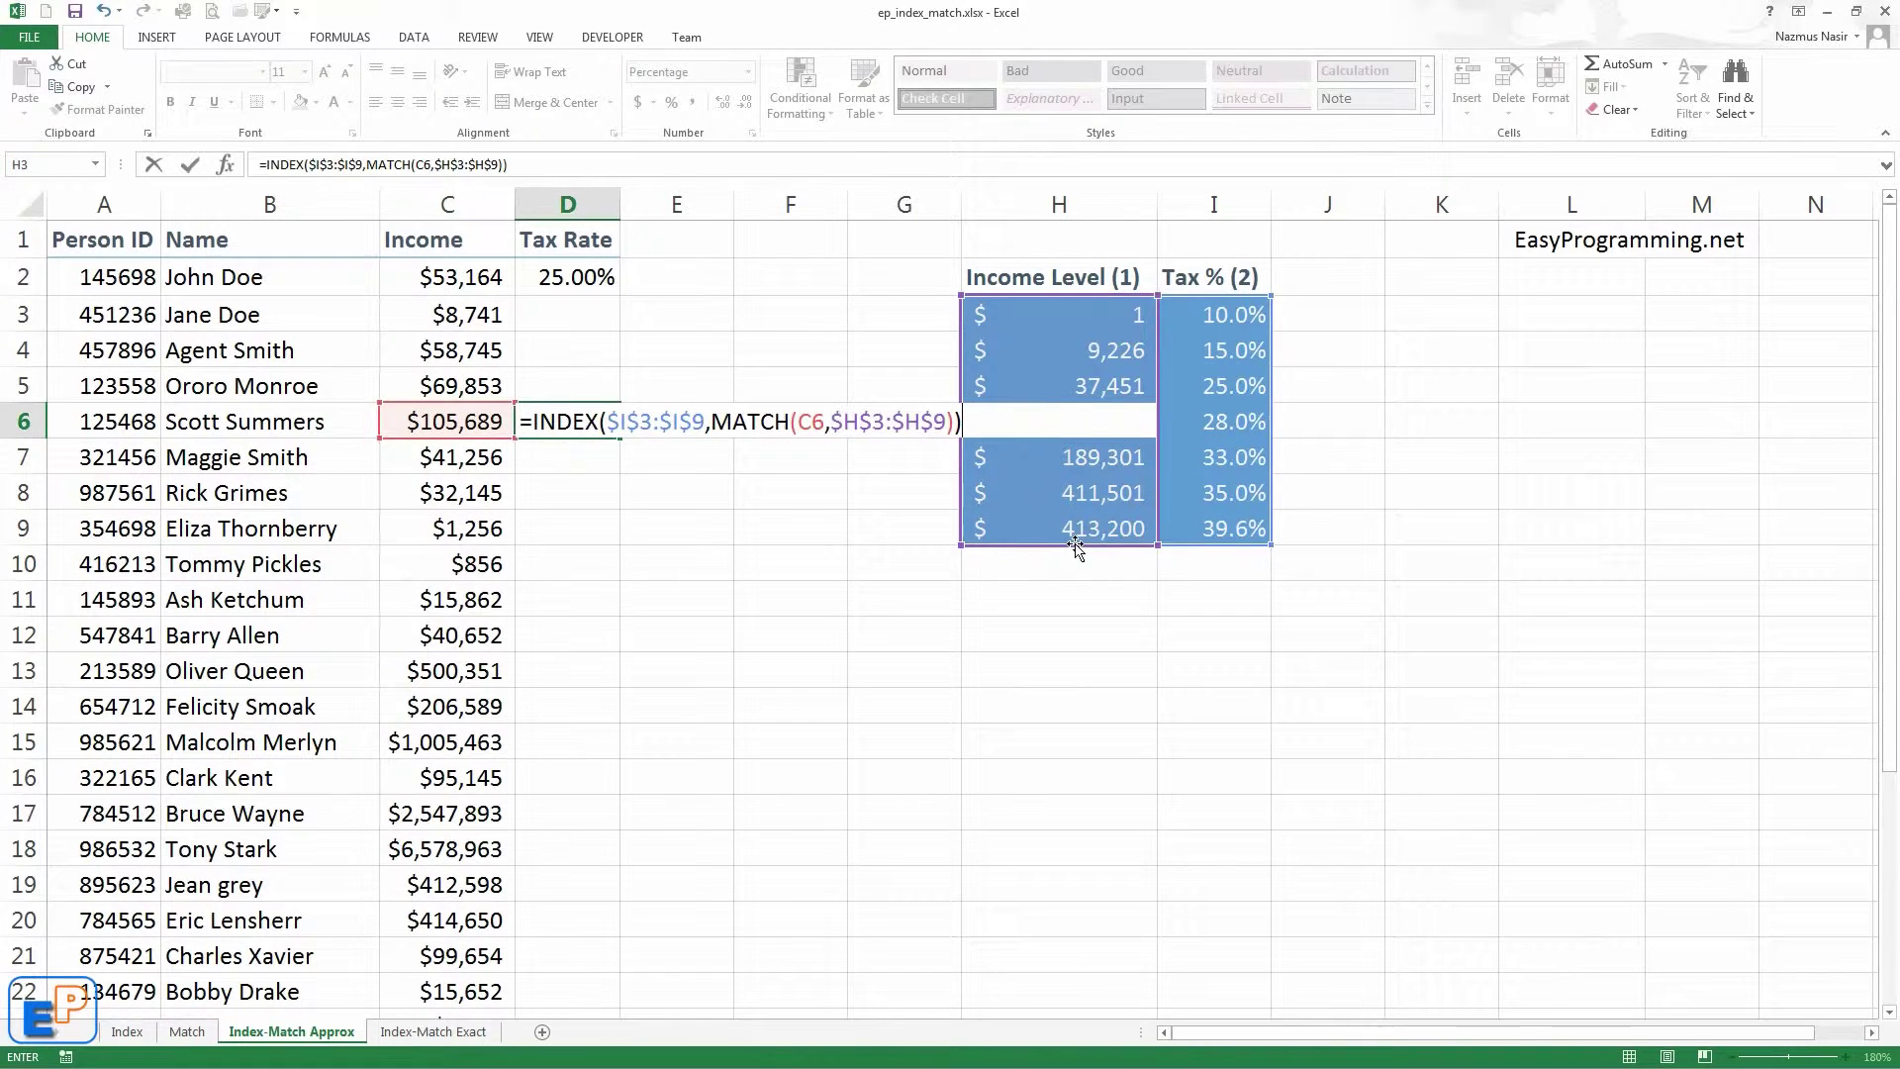
pyautogui.press('Return')
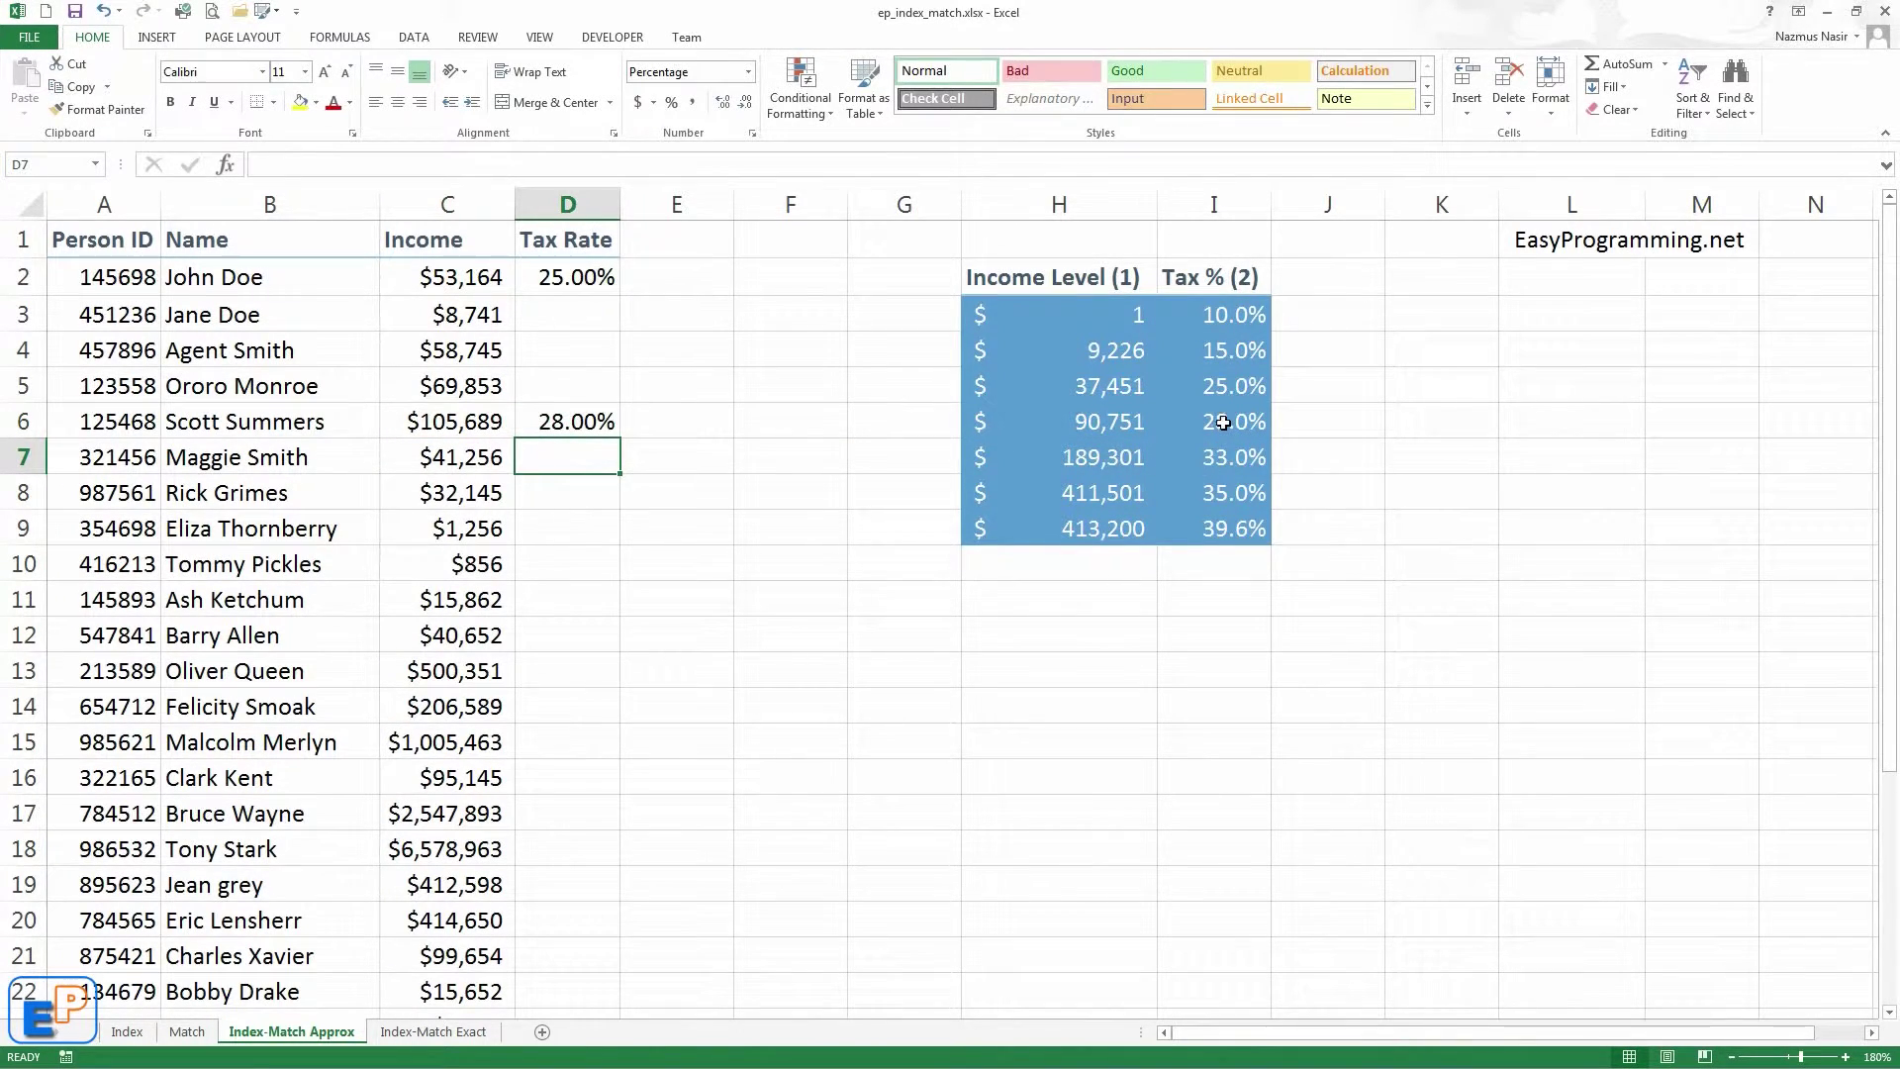
pyautogui.click(609, 280)
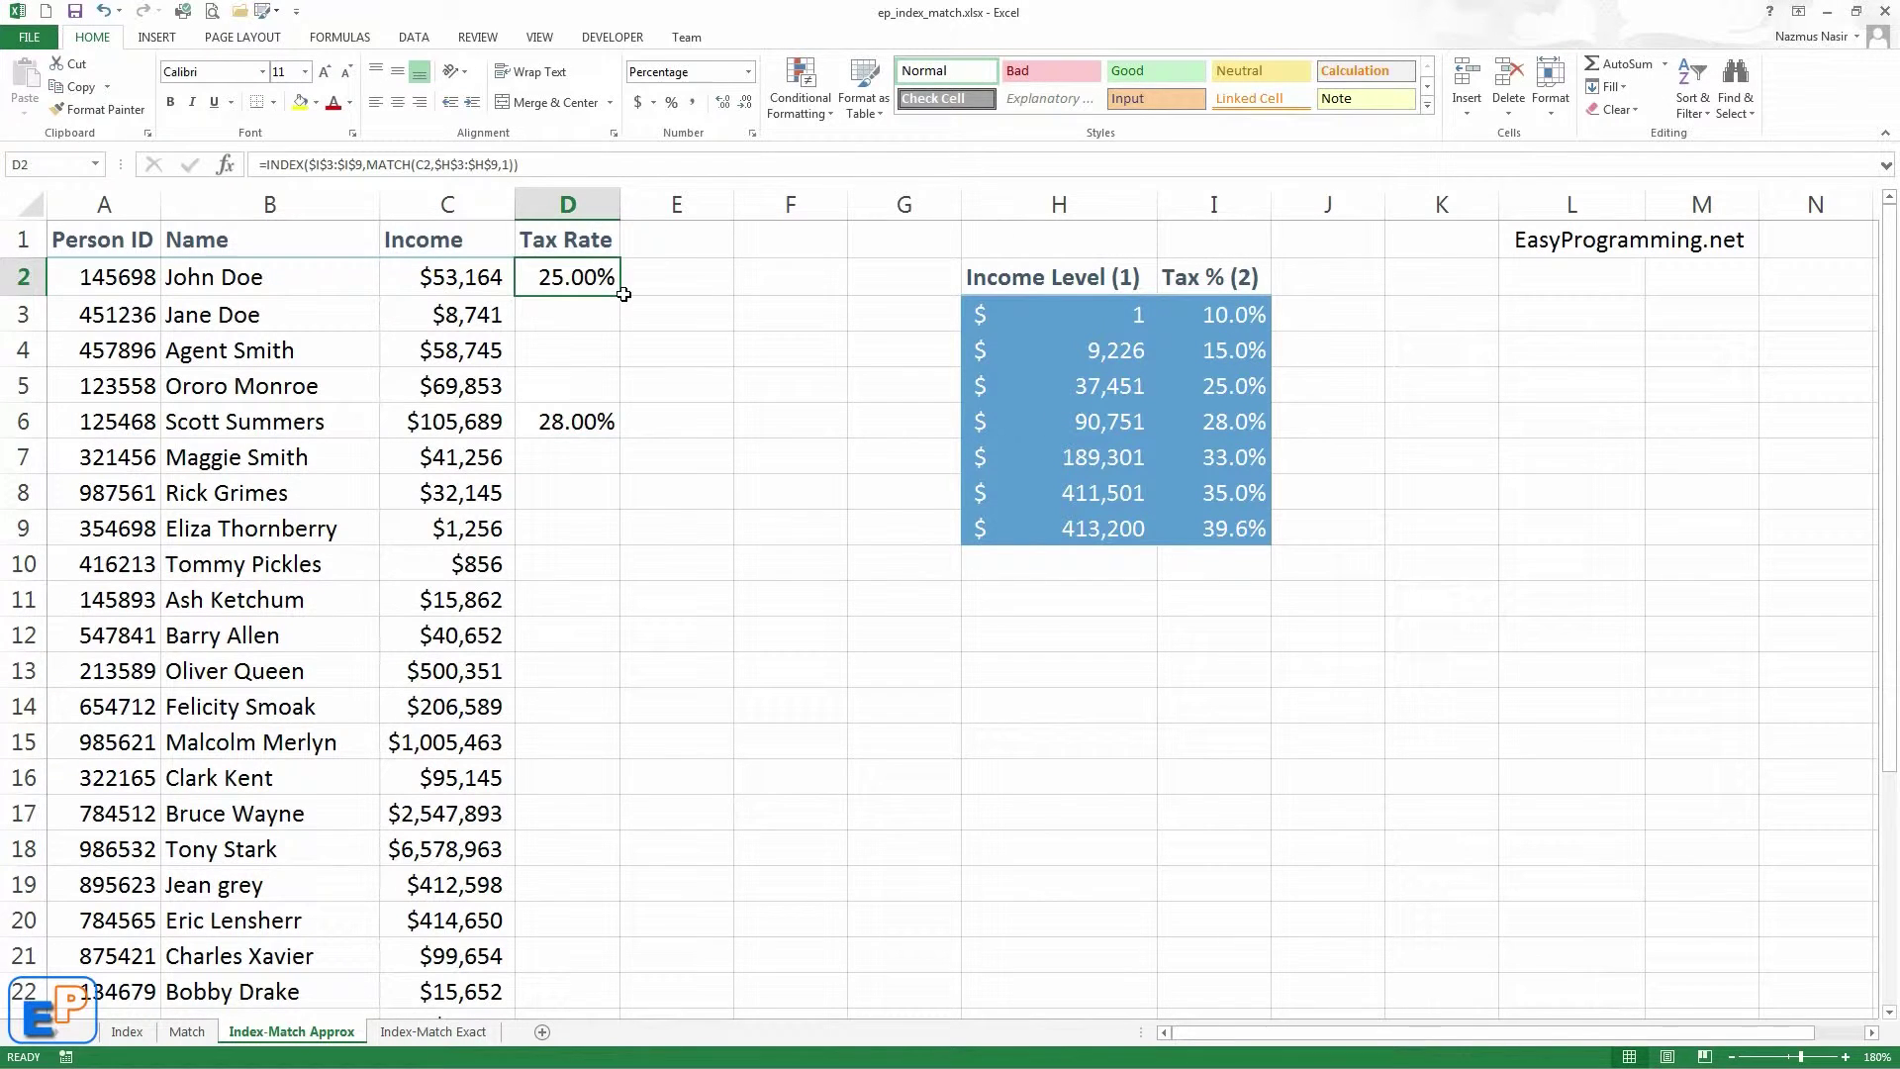
# Fill the D2 and D6 tax-rate formulas down to row 31 and inspect D4's formula.
pyautogui.moveTo(620, 295); pyautogui.dragTo(614, 998)
pyautogui.click(605, 426)
pyautogui.scroll(-5, 594, 851)
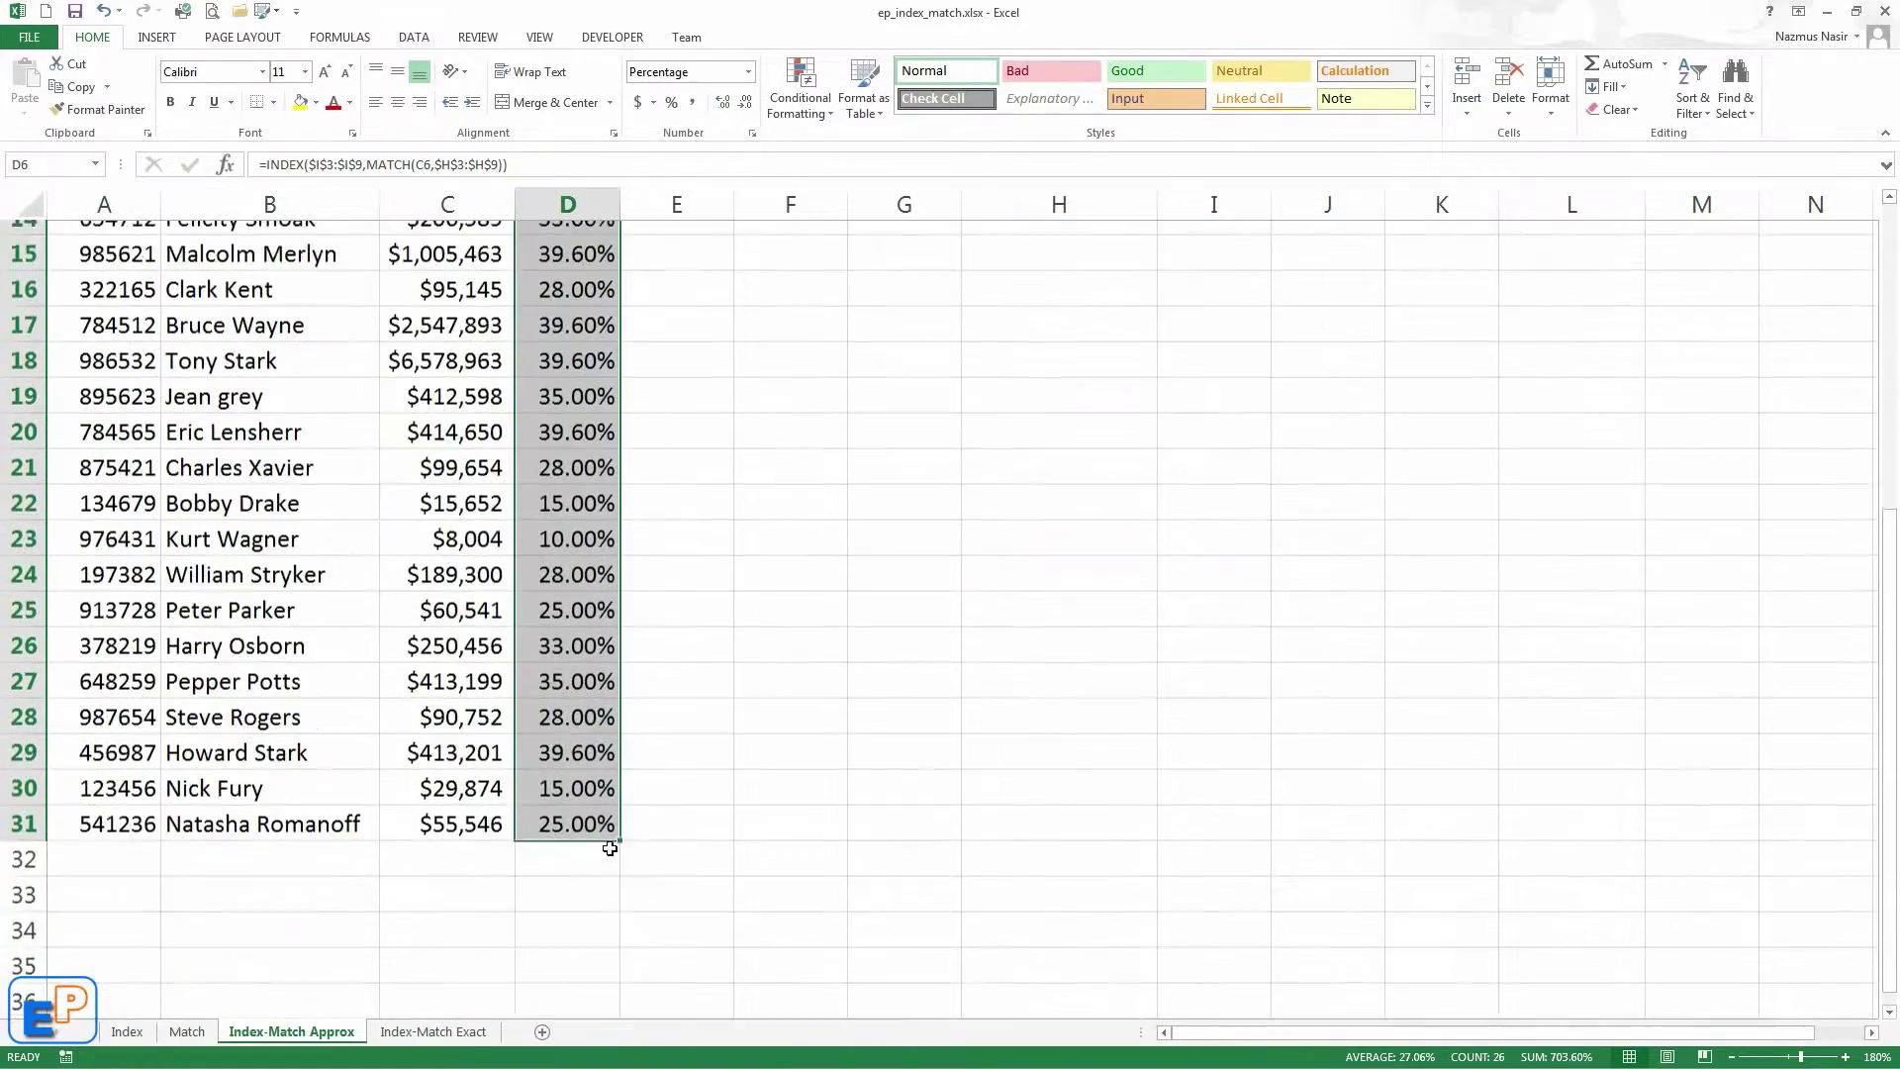
pyautogui.scroll(5, 569, 769)
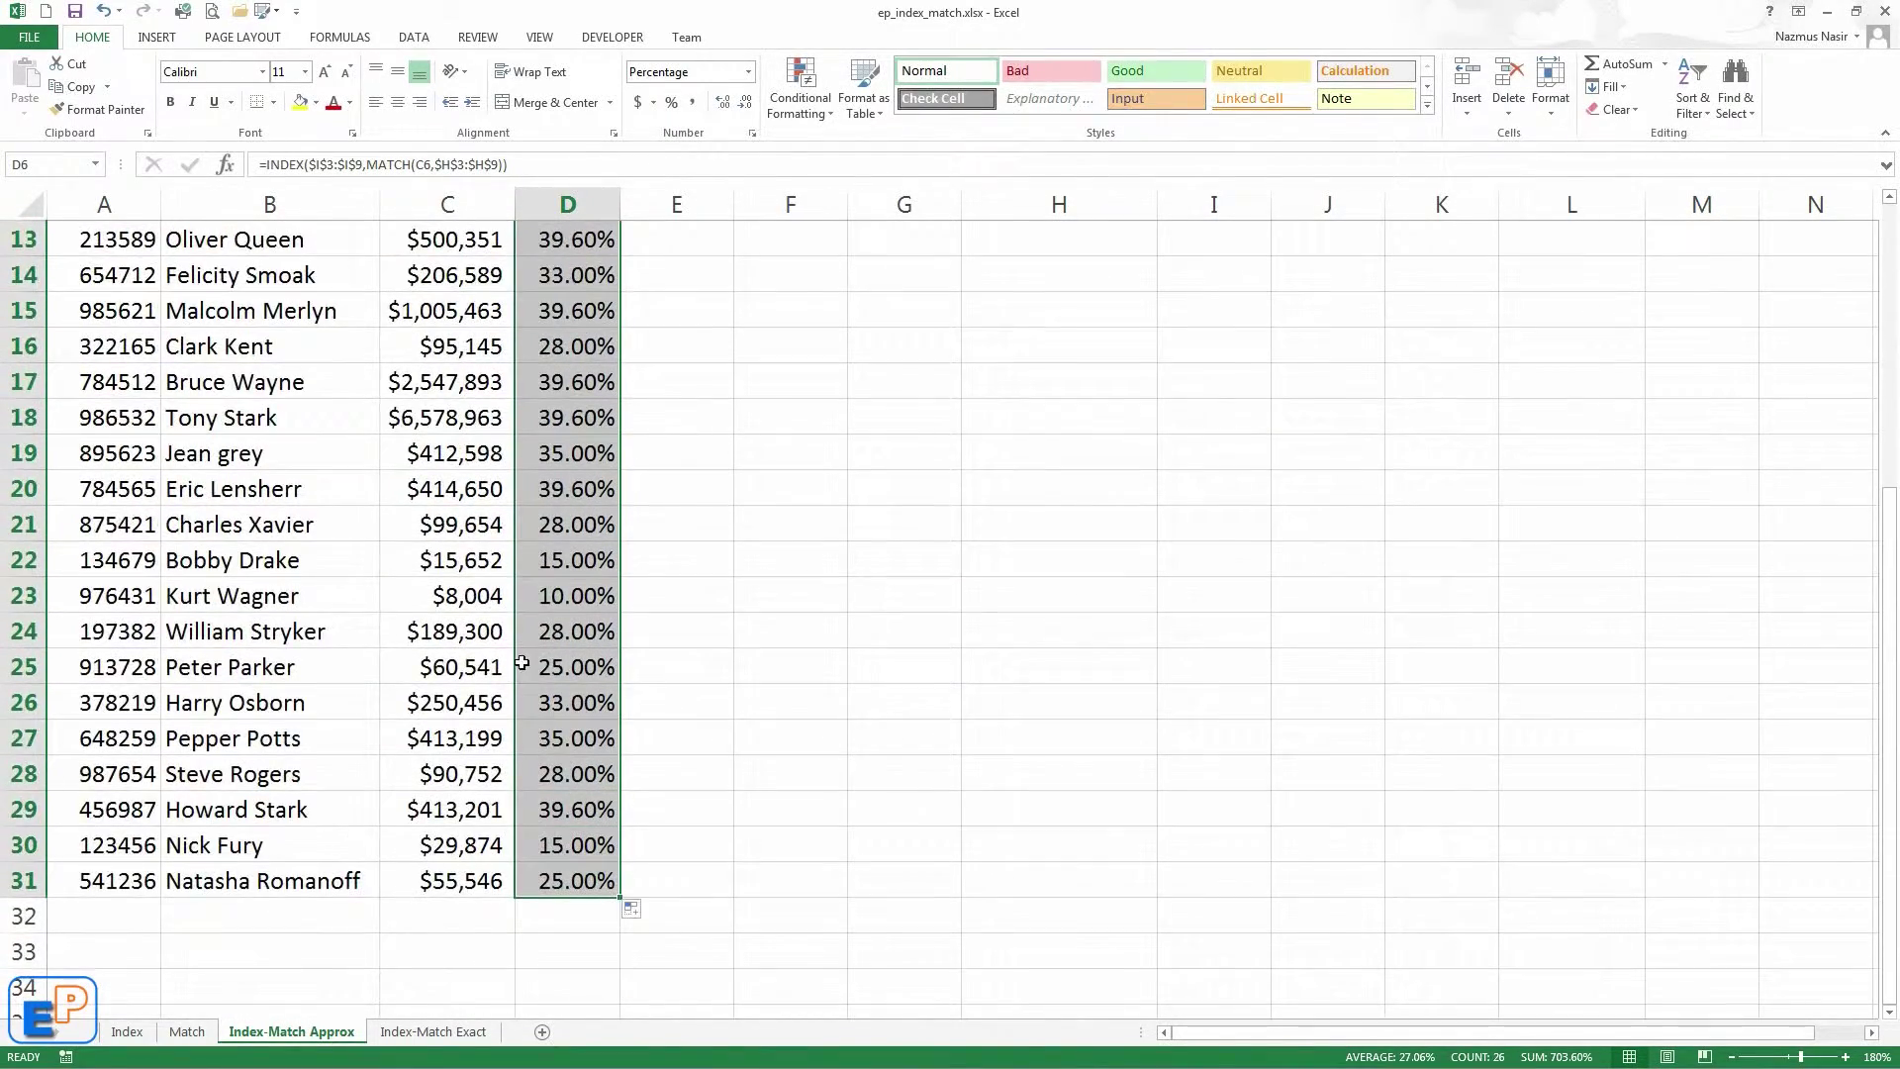
pyautogui.click(569, 350)
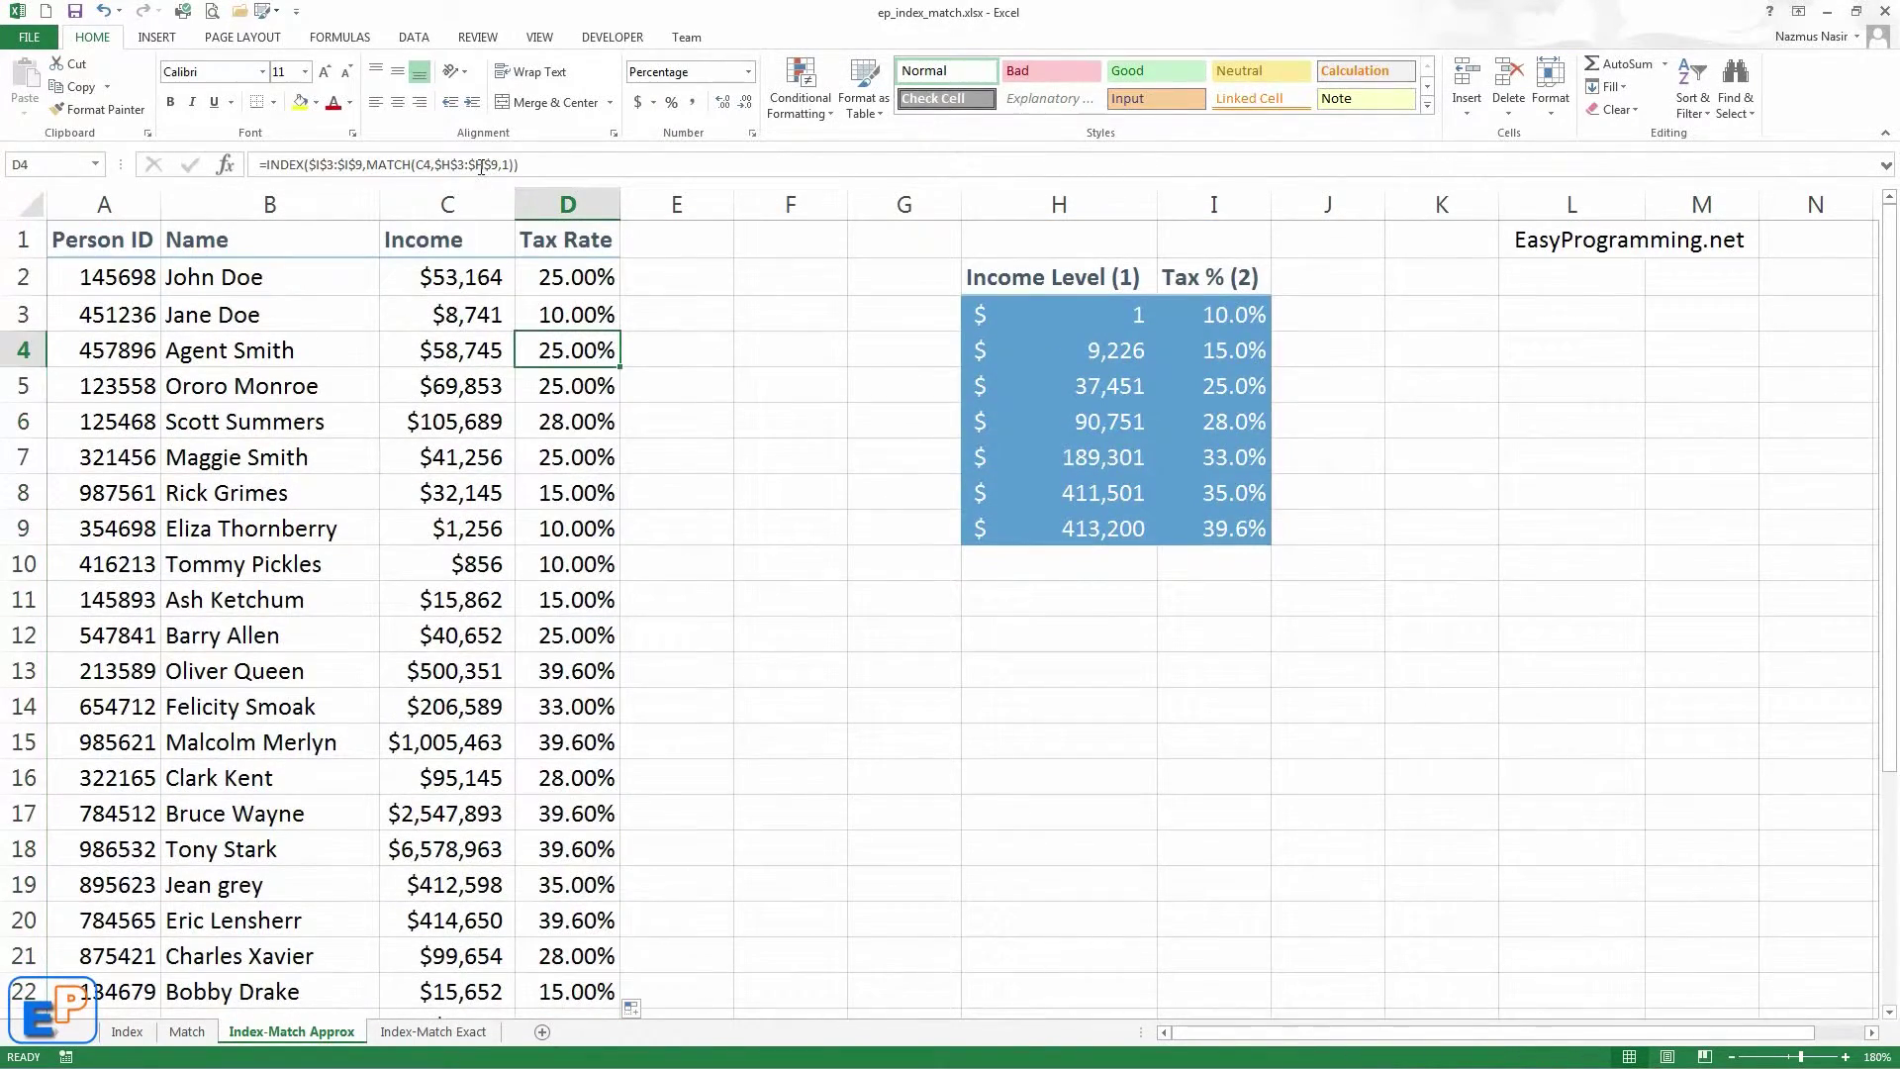
pyautogui.click(479, 166)
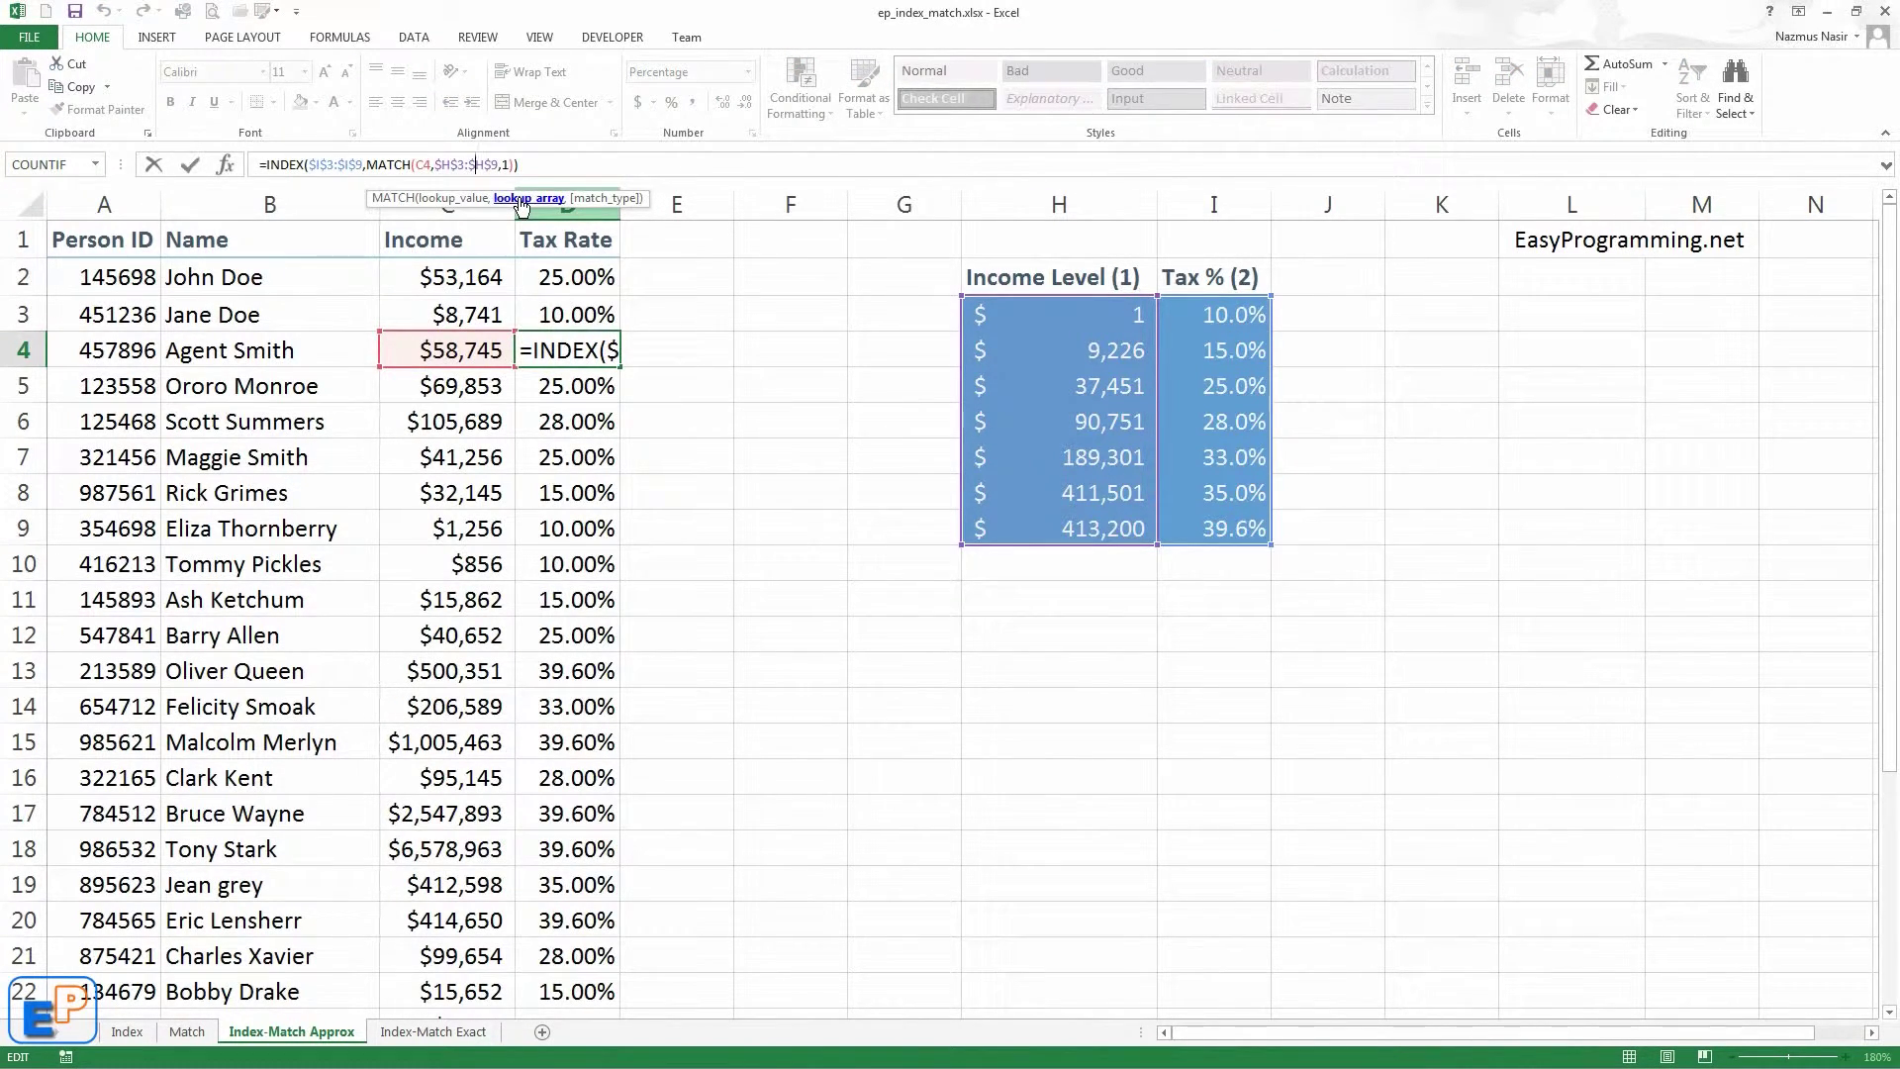
pyautogui.click(611, 350)
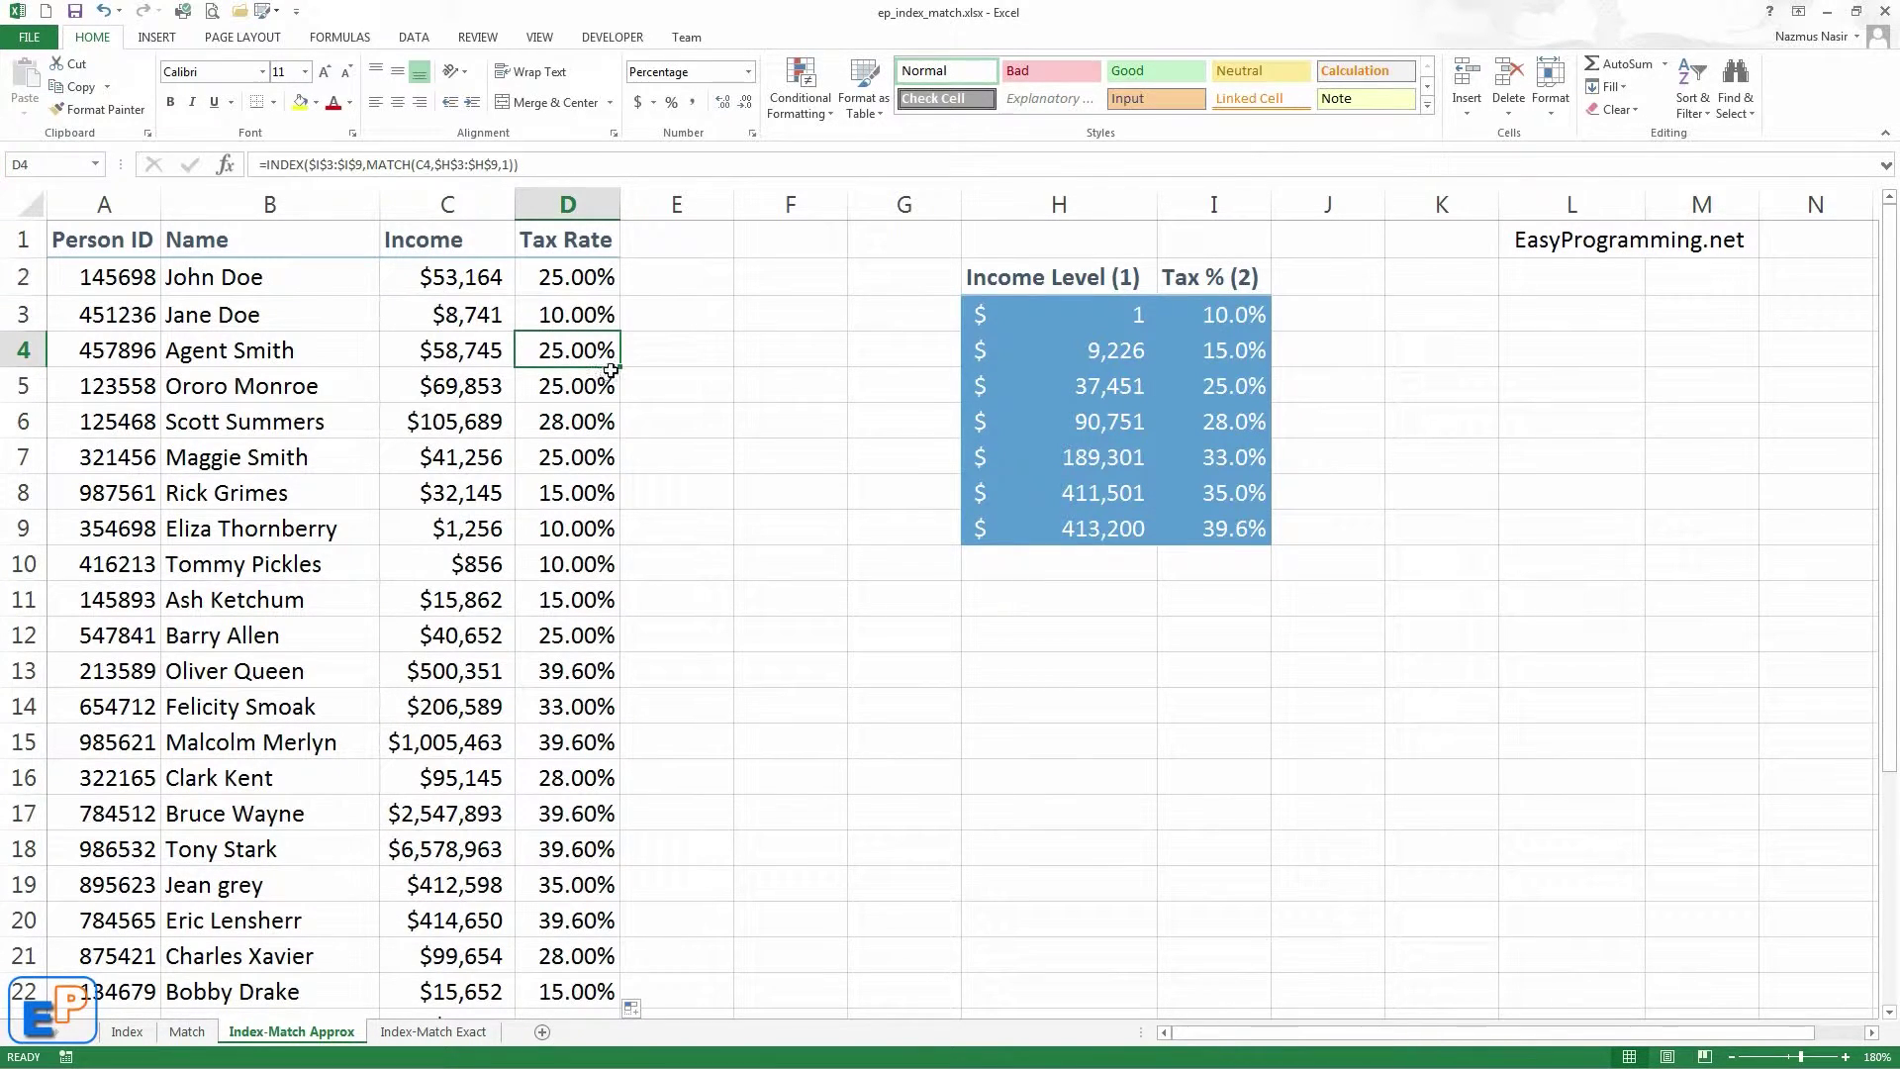
# Review D2's formula, then select troublemaker ID E2 on the Index-Match Exact sheet.
pyautogui.click(595, 288)
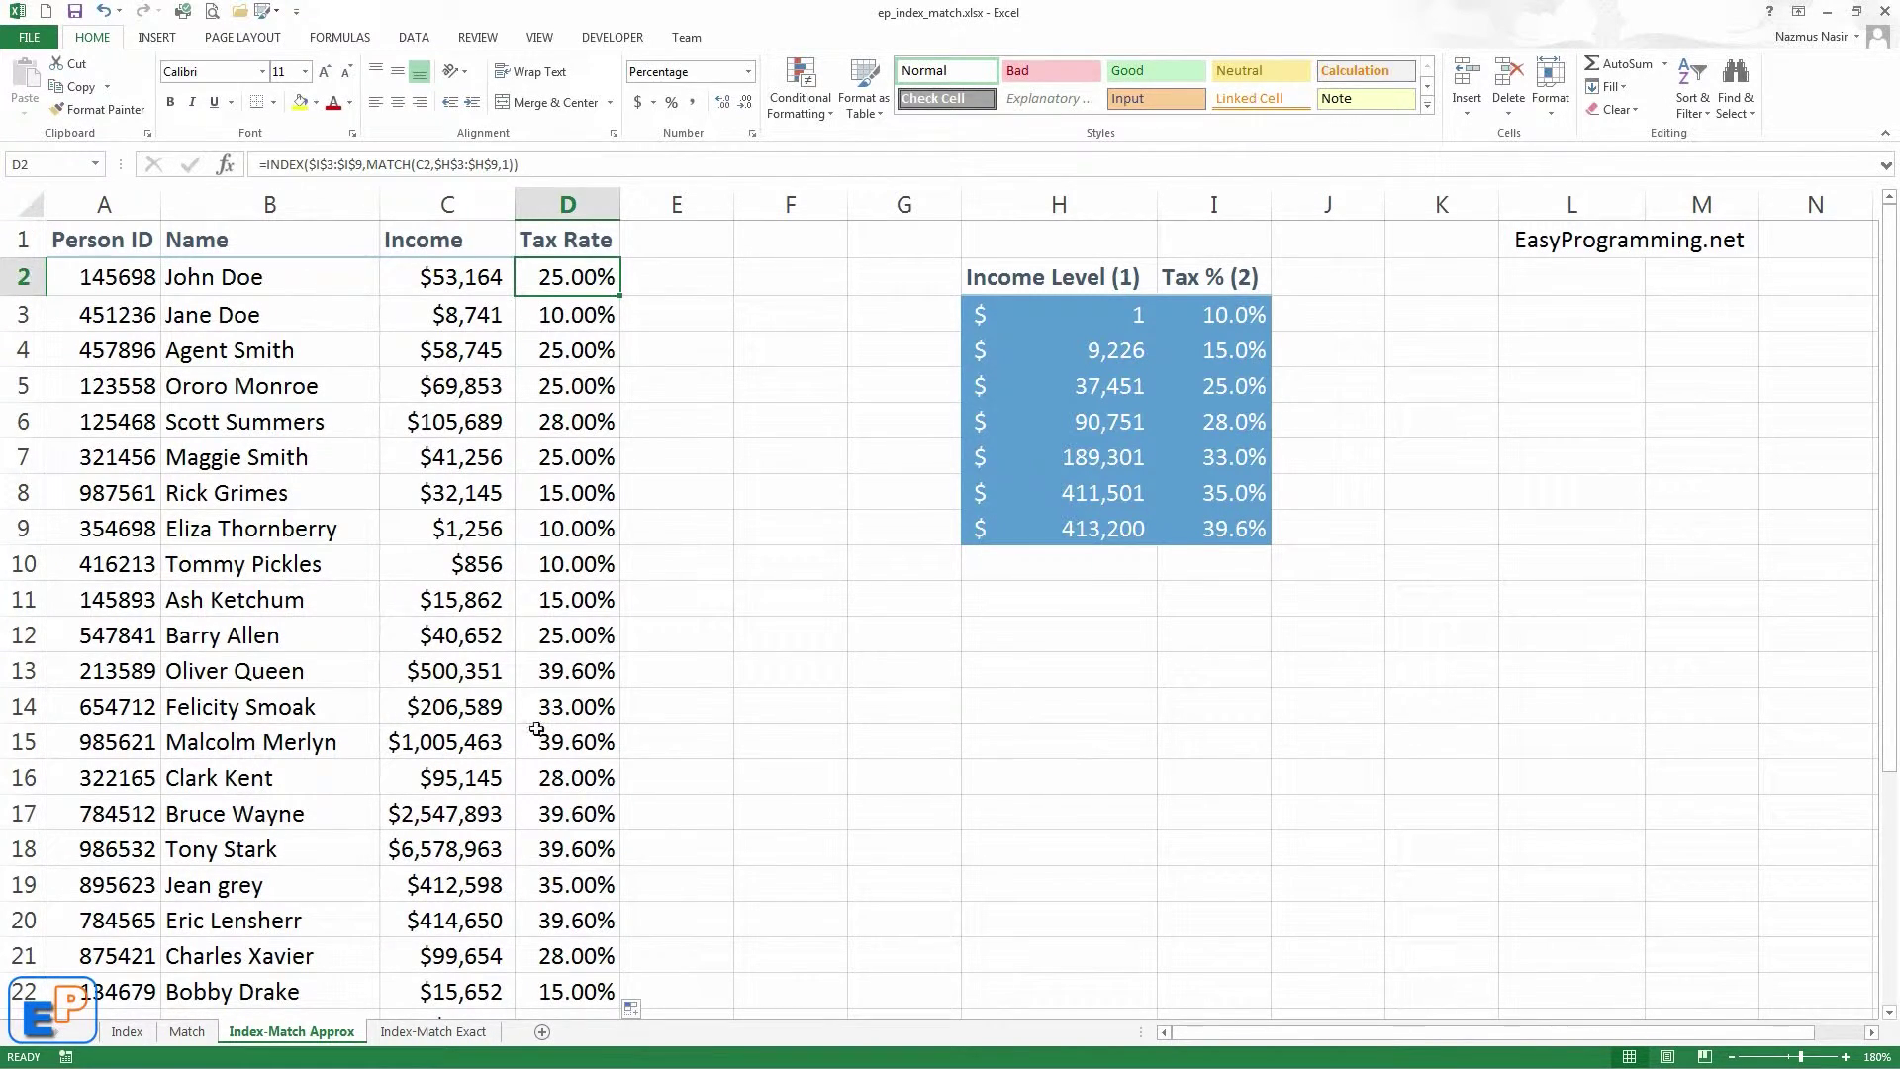
pyautogui.click(462, 1035)
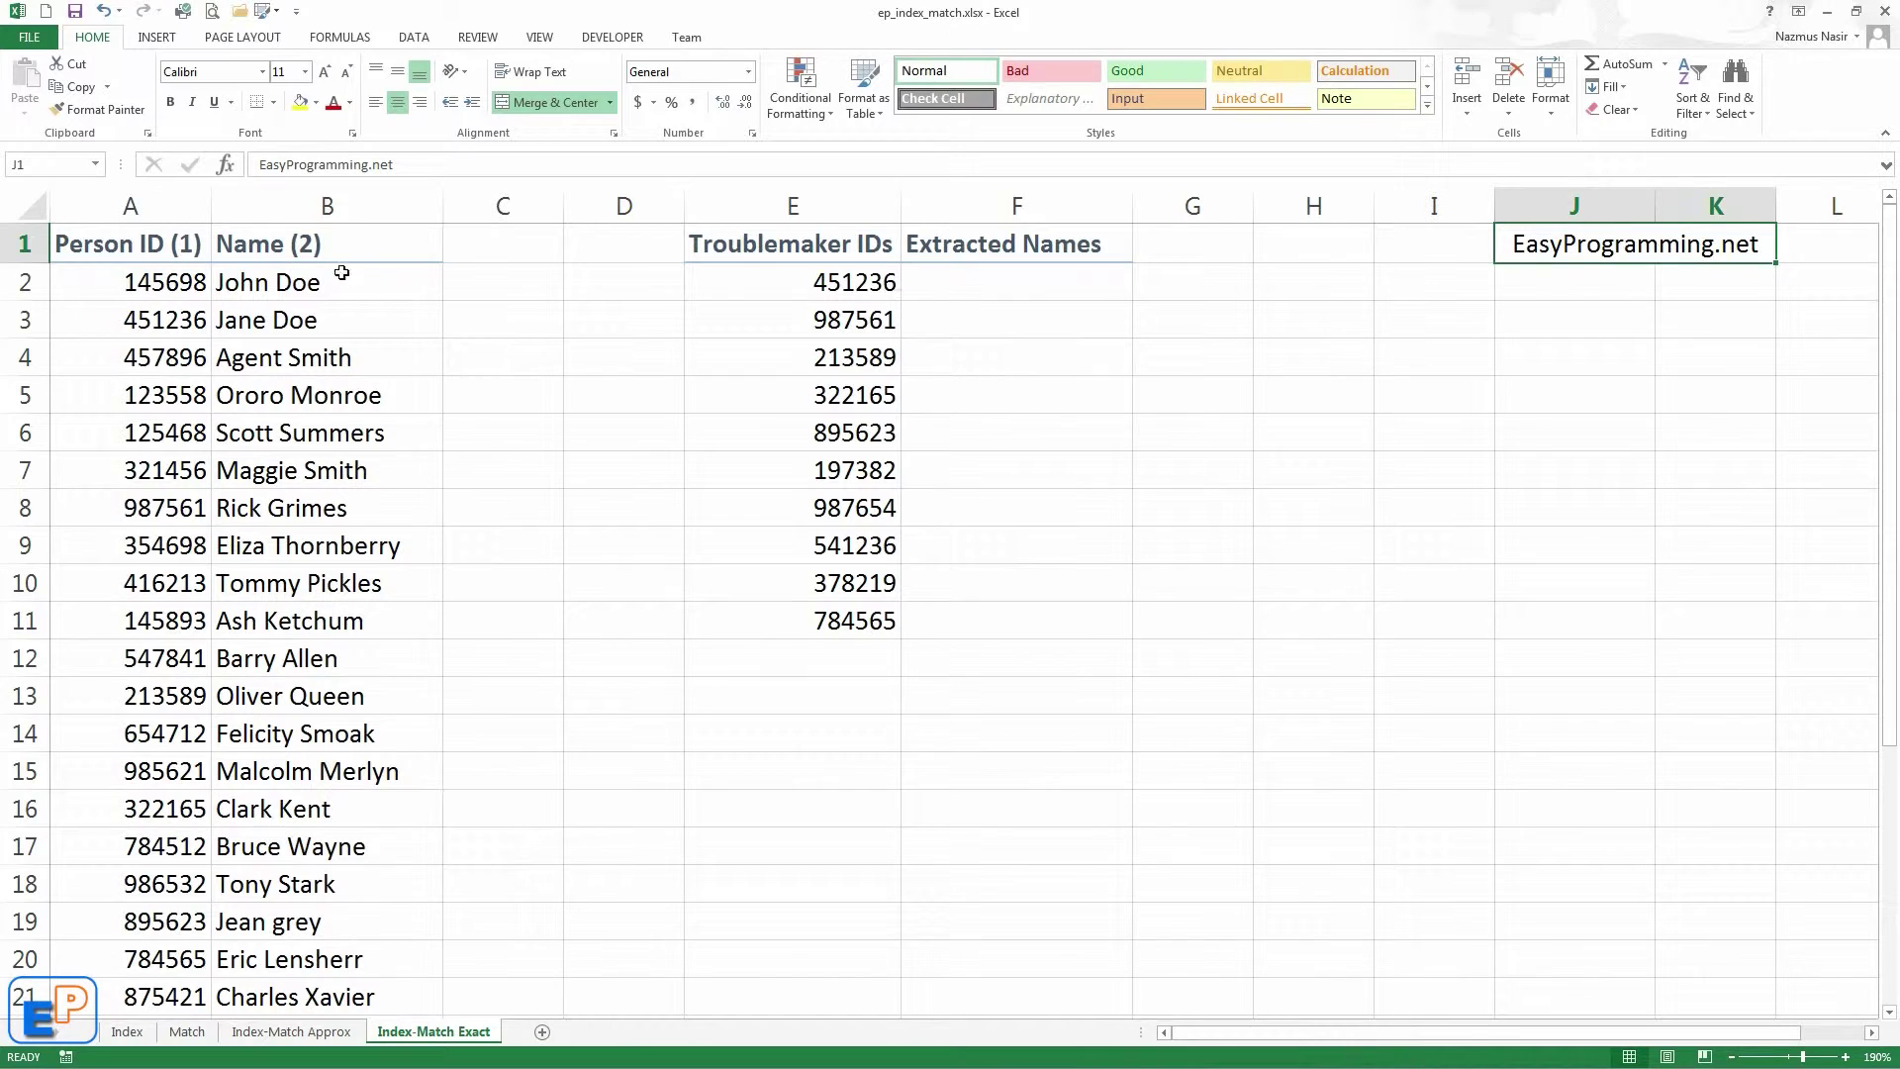
pyautogui.click(879, 286)
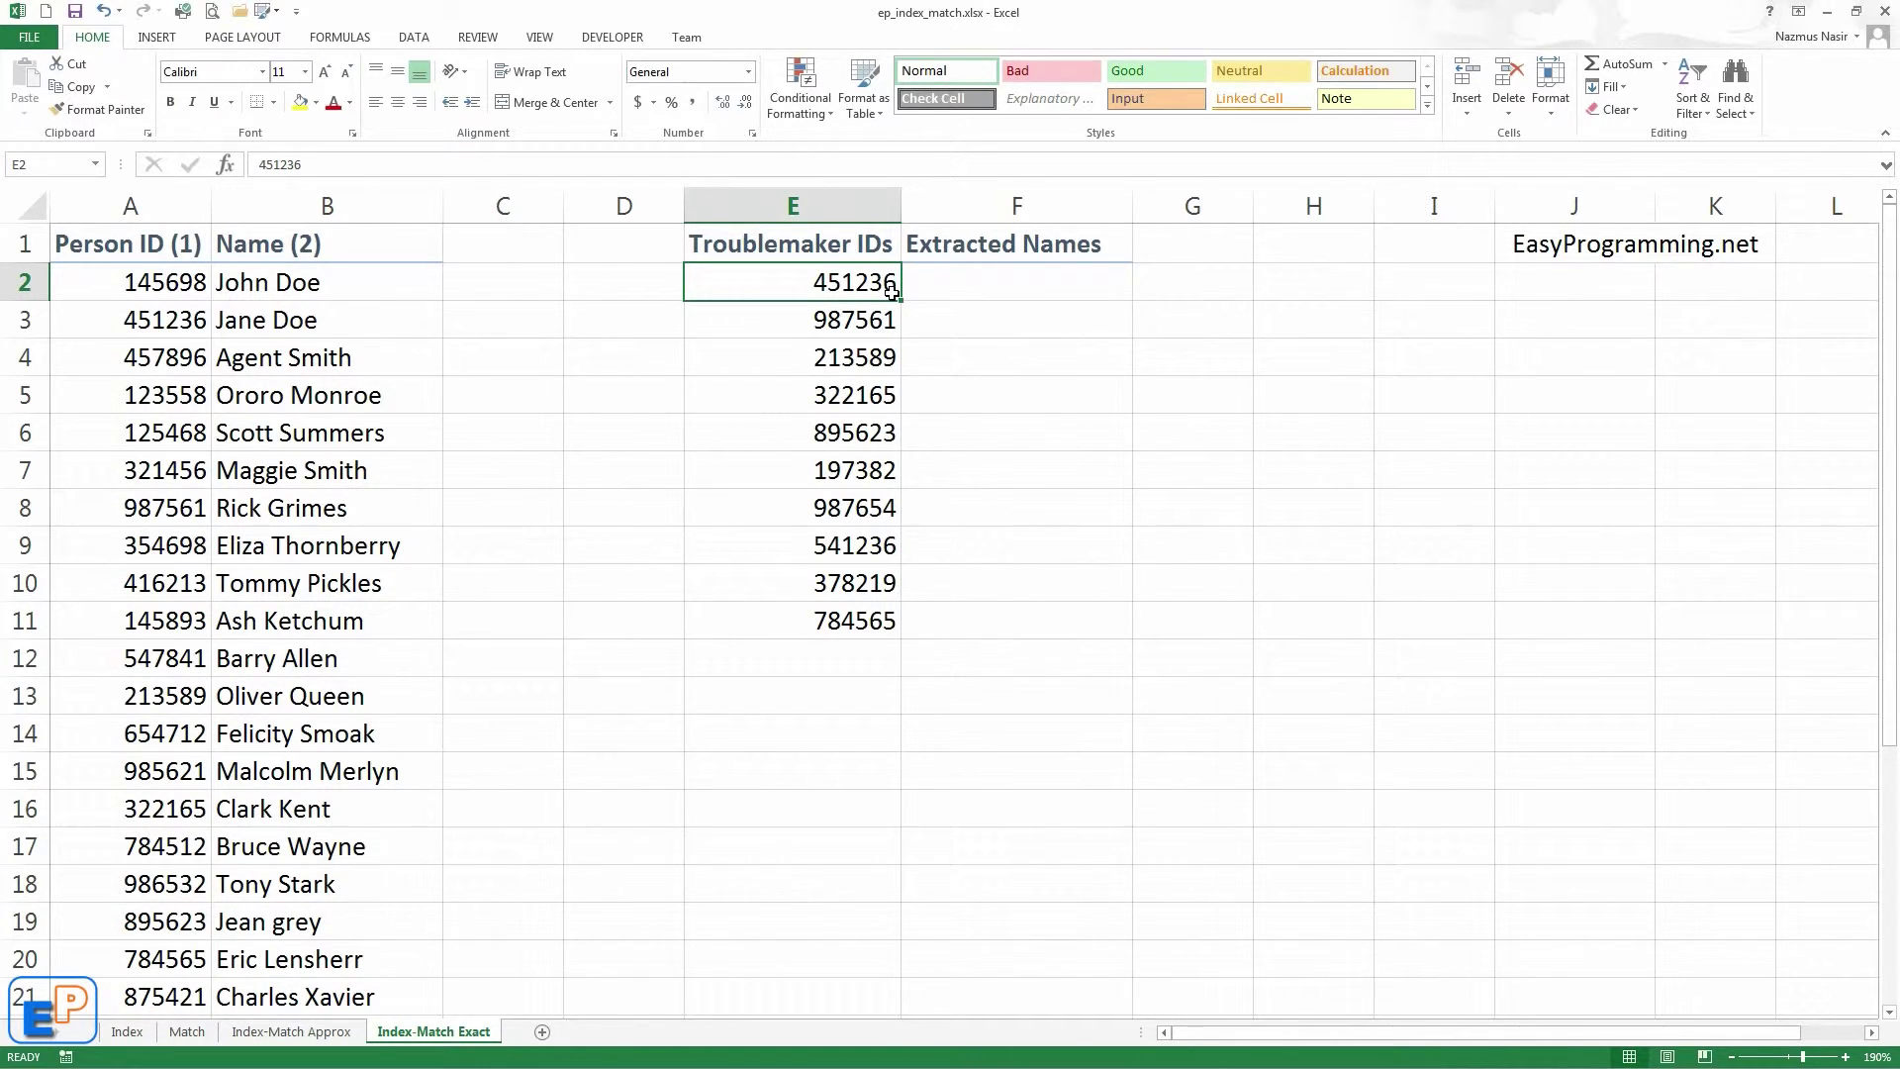
# Start an INDEX formula in F2 over names $B$2:$B$31 followed by ',ma', leaving #NAME?
pyautogui.click(544, 284)
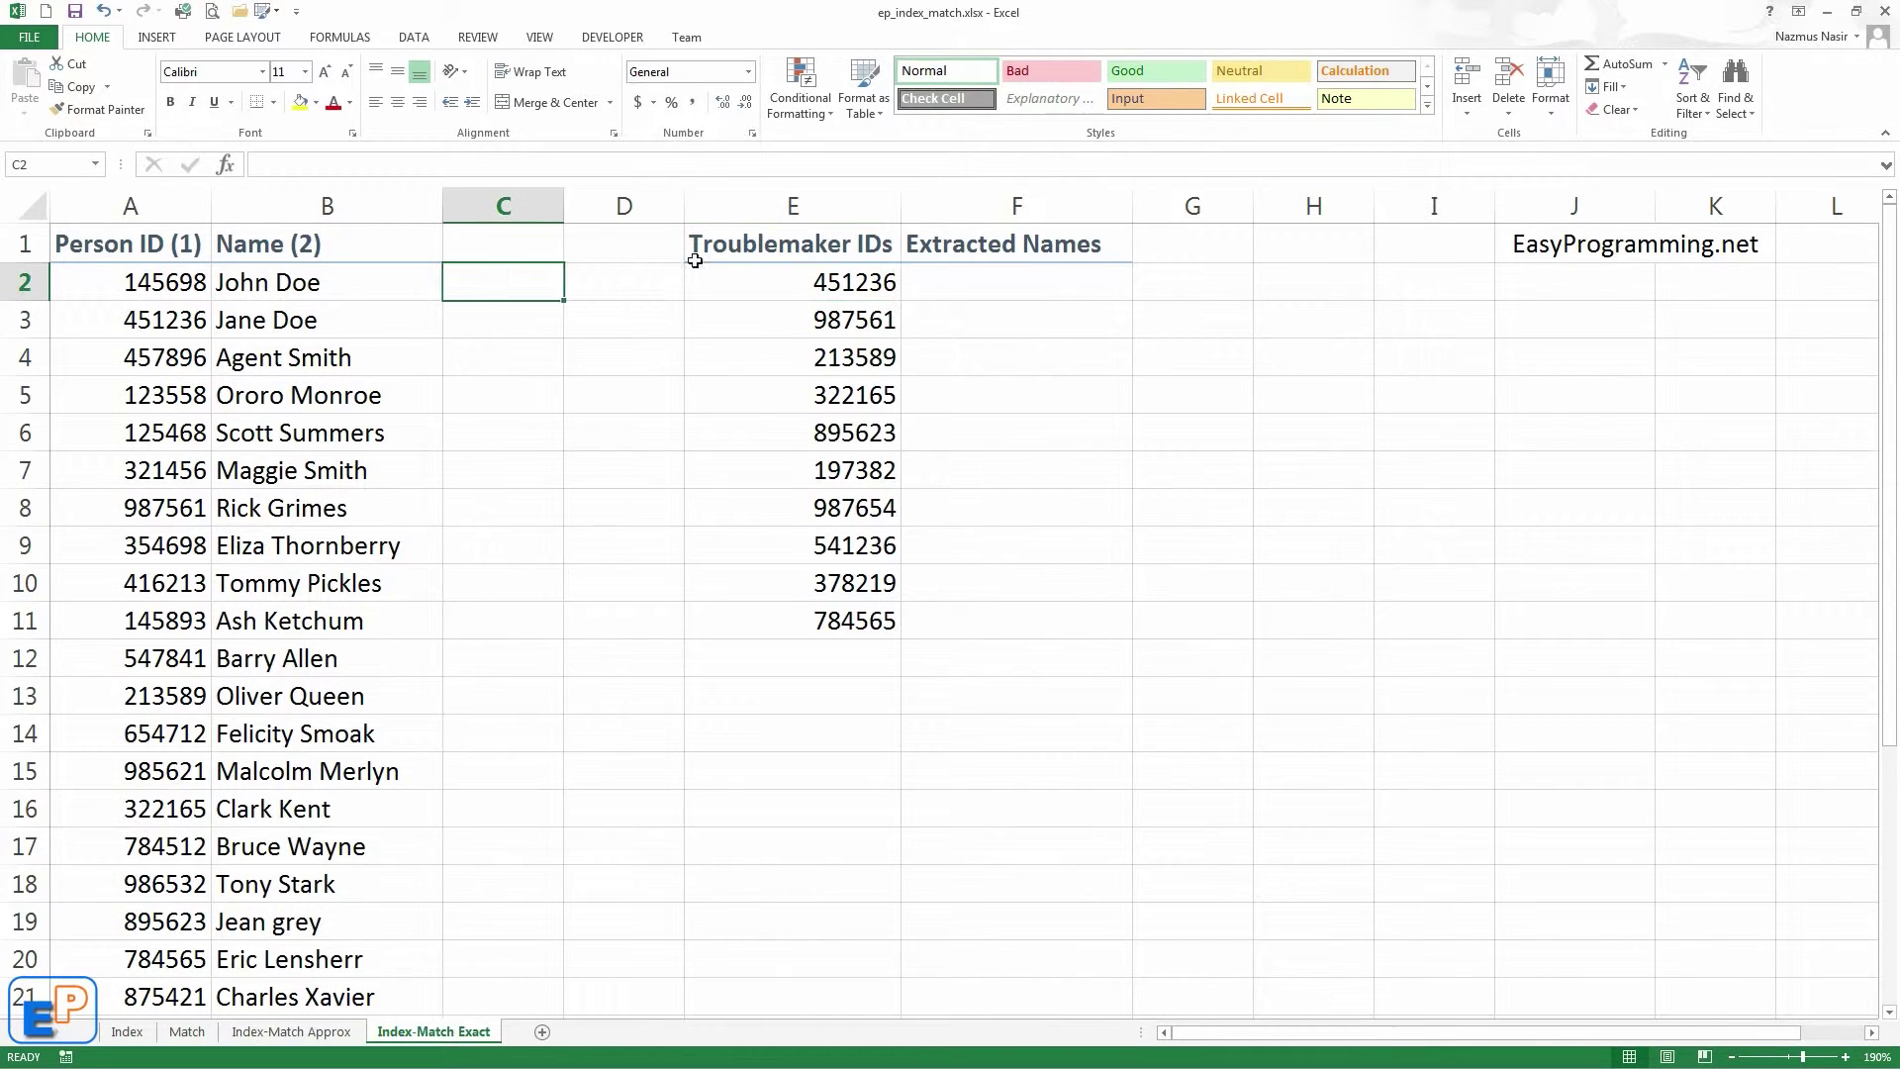
pyautogui.click(998, 292)
pyautogui.write('=index')
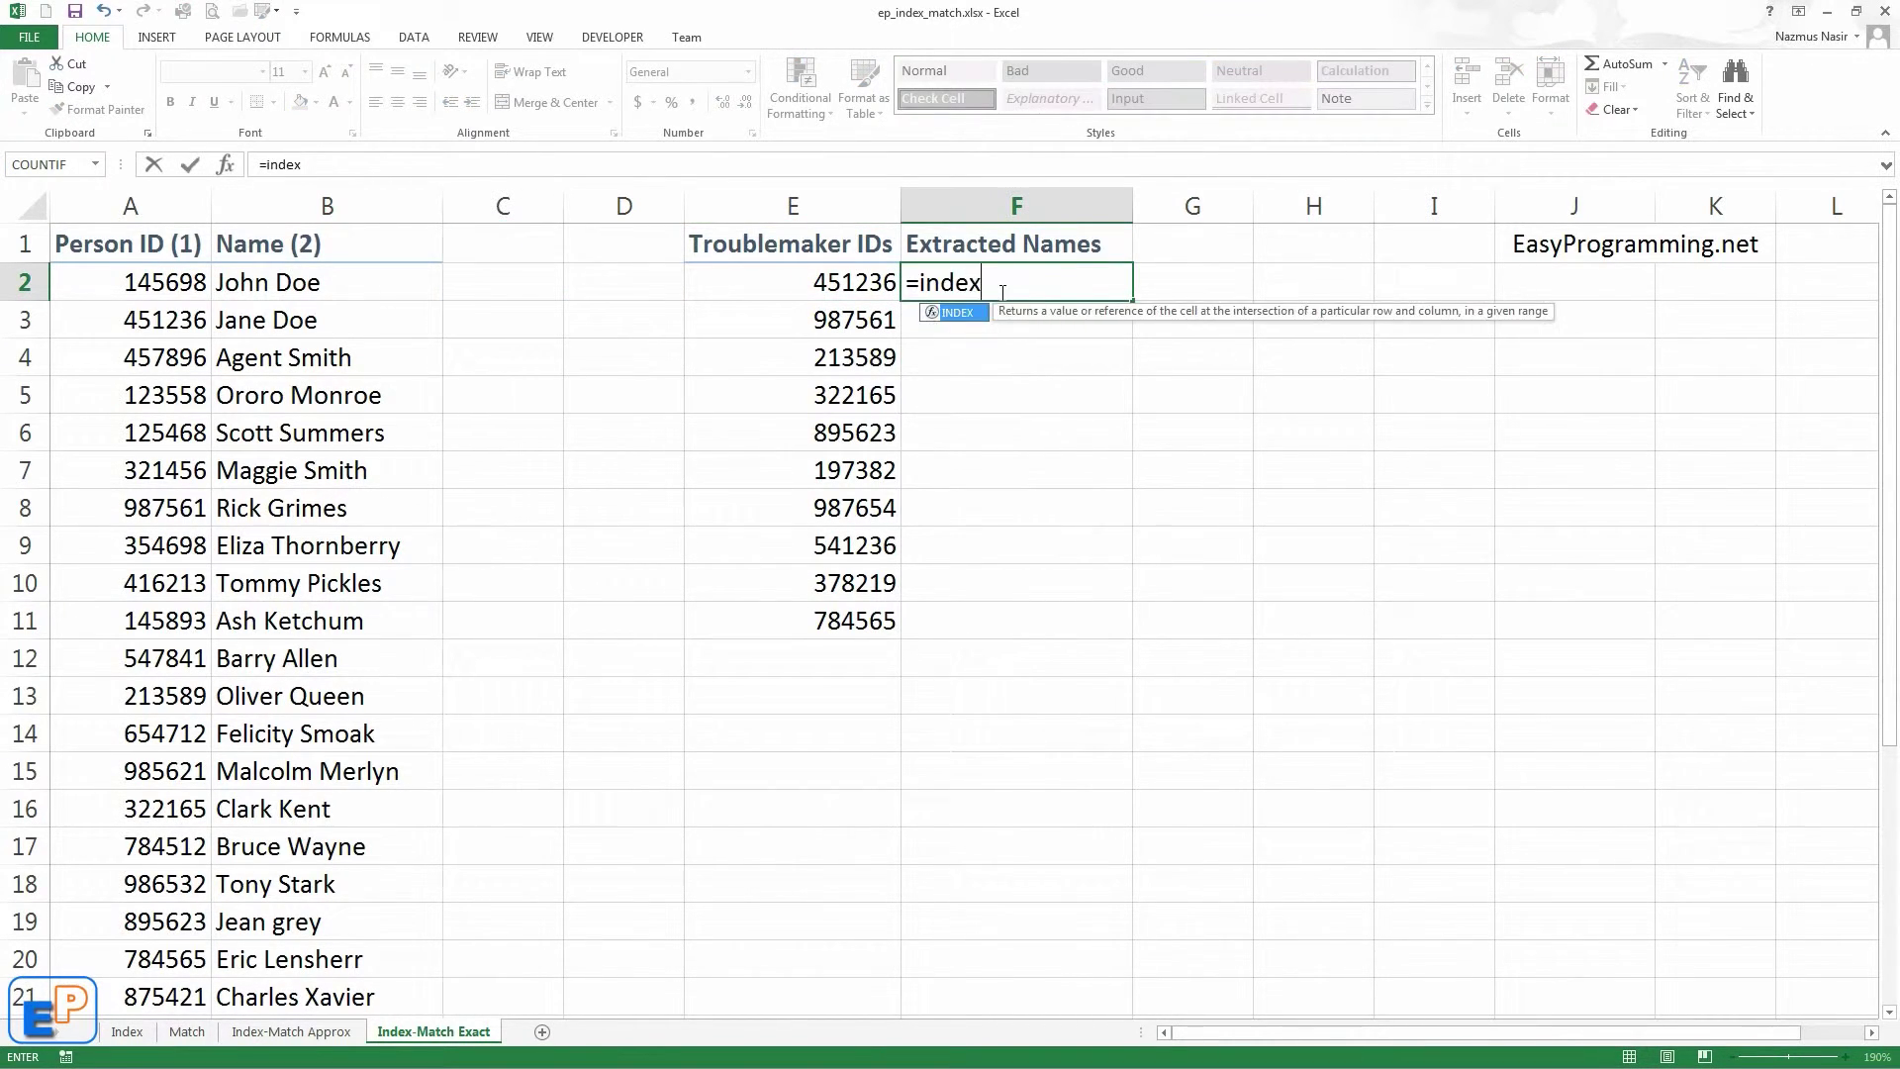
pyautogui.press('Tab')
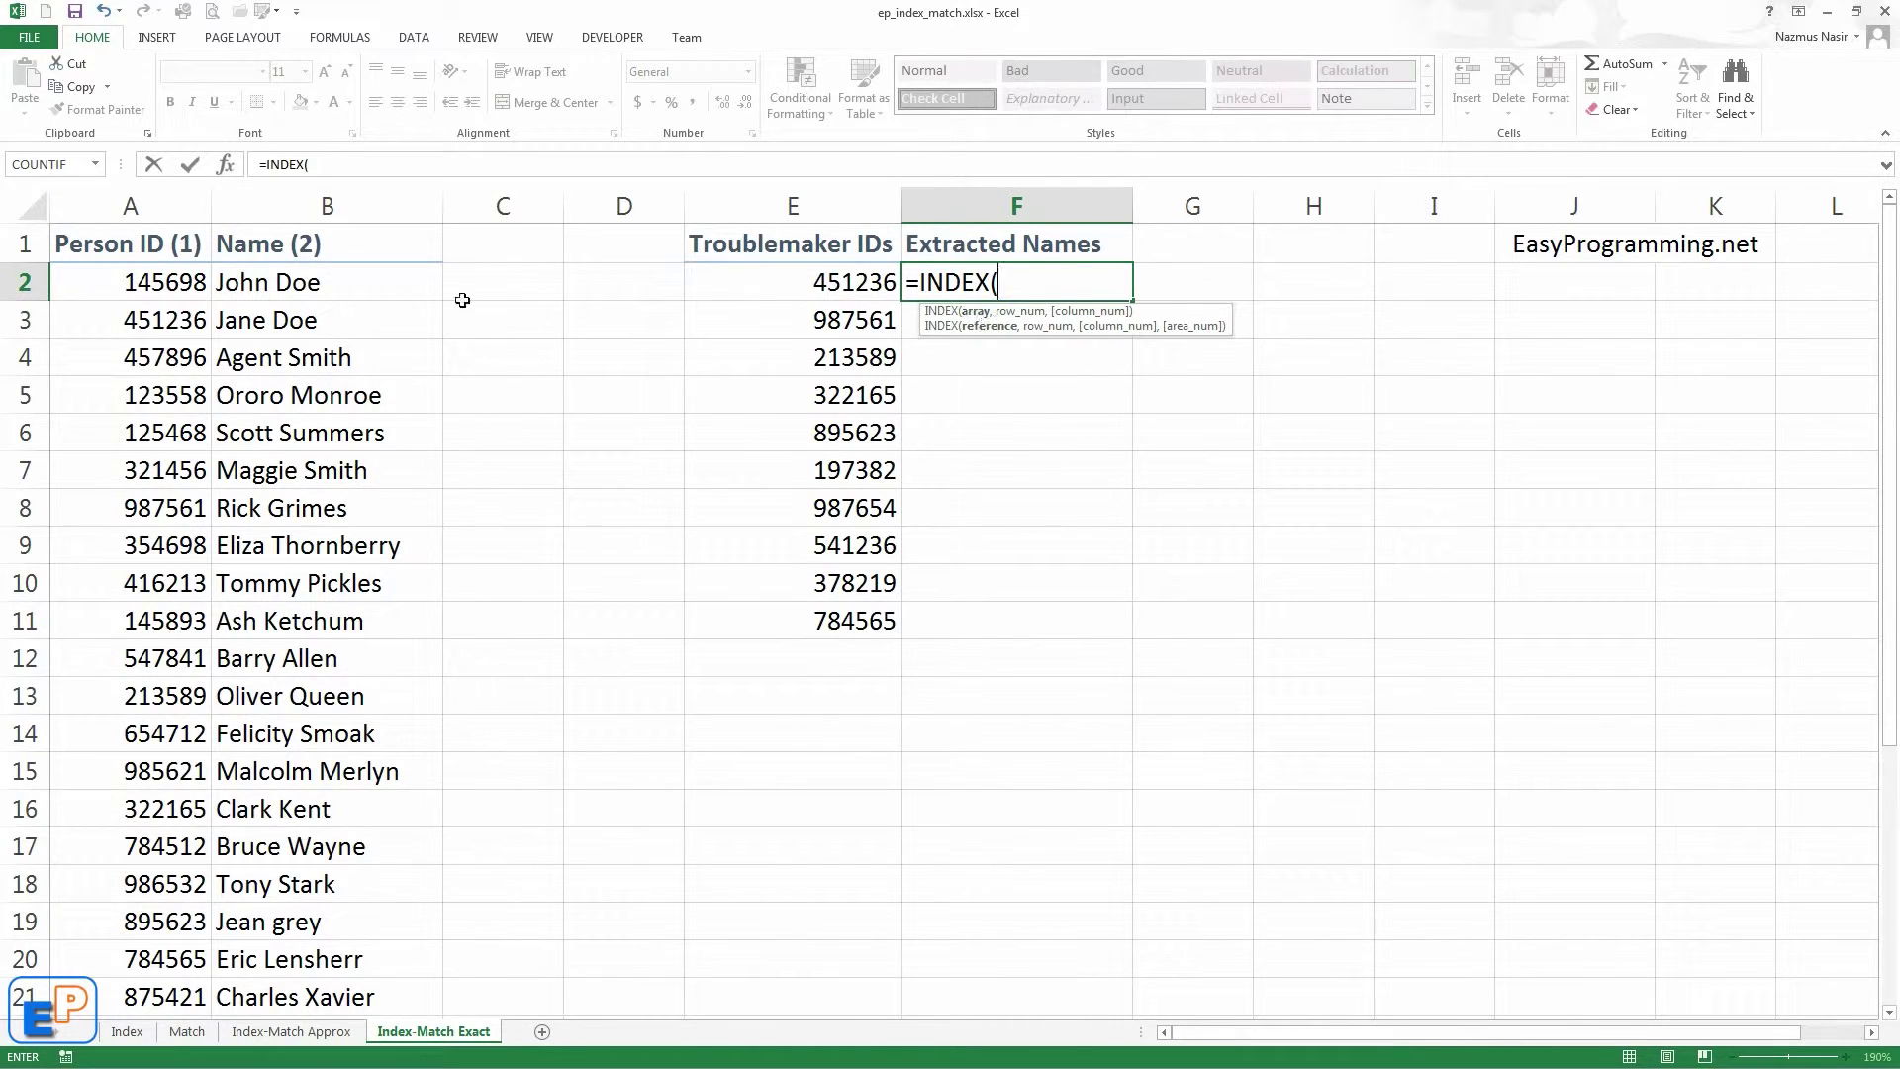
pyautogui.click(341, 295)
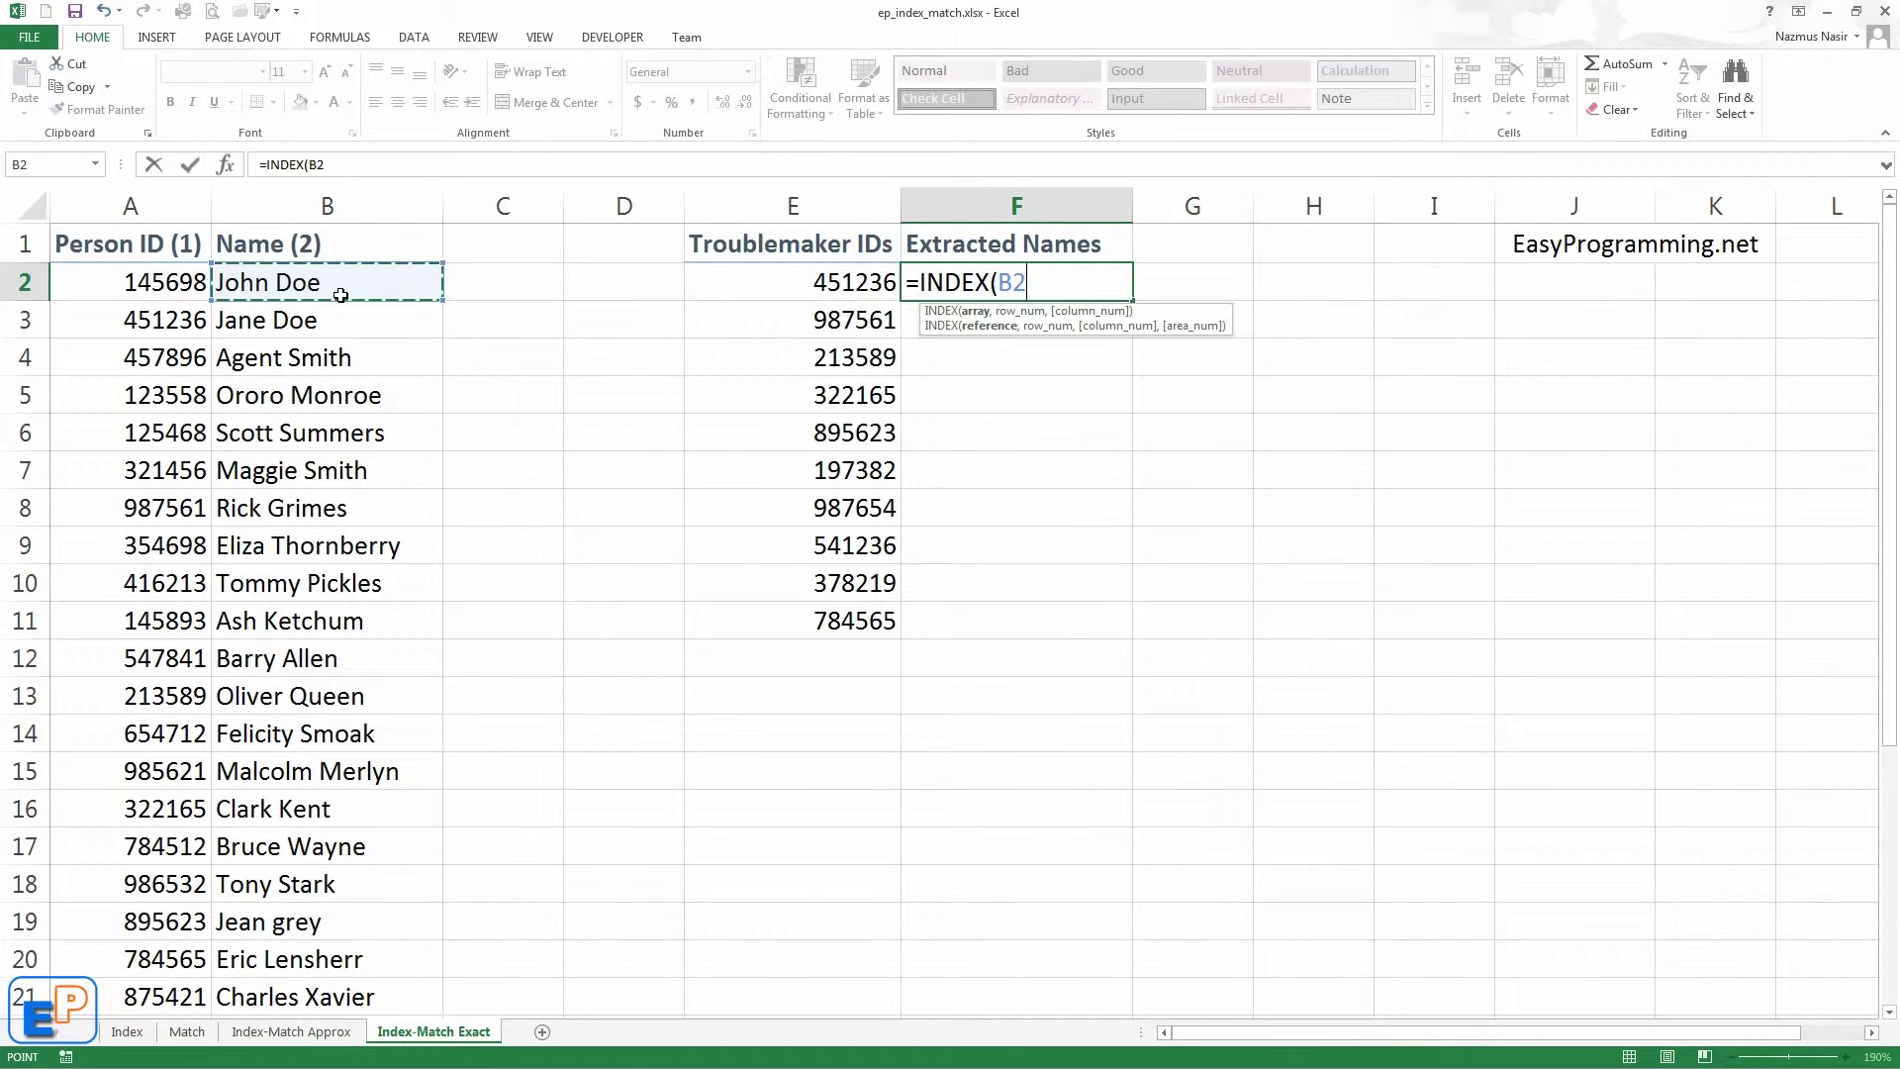
pyautogui.hotkey('ctrl', 'shift', 'Down')
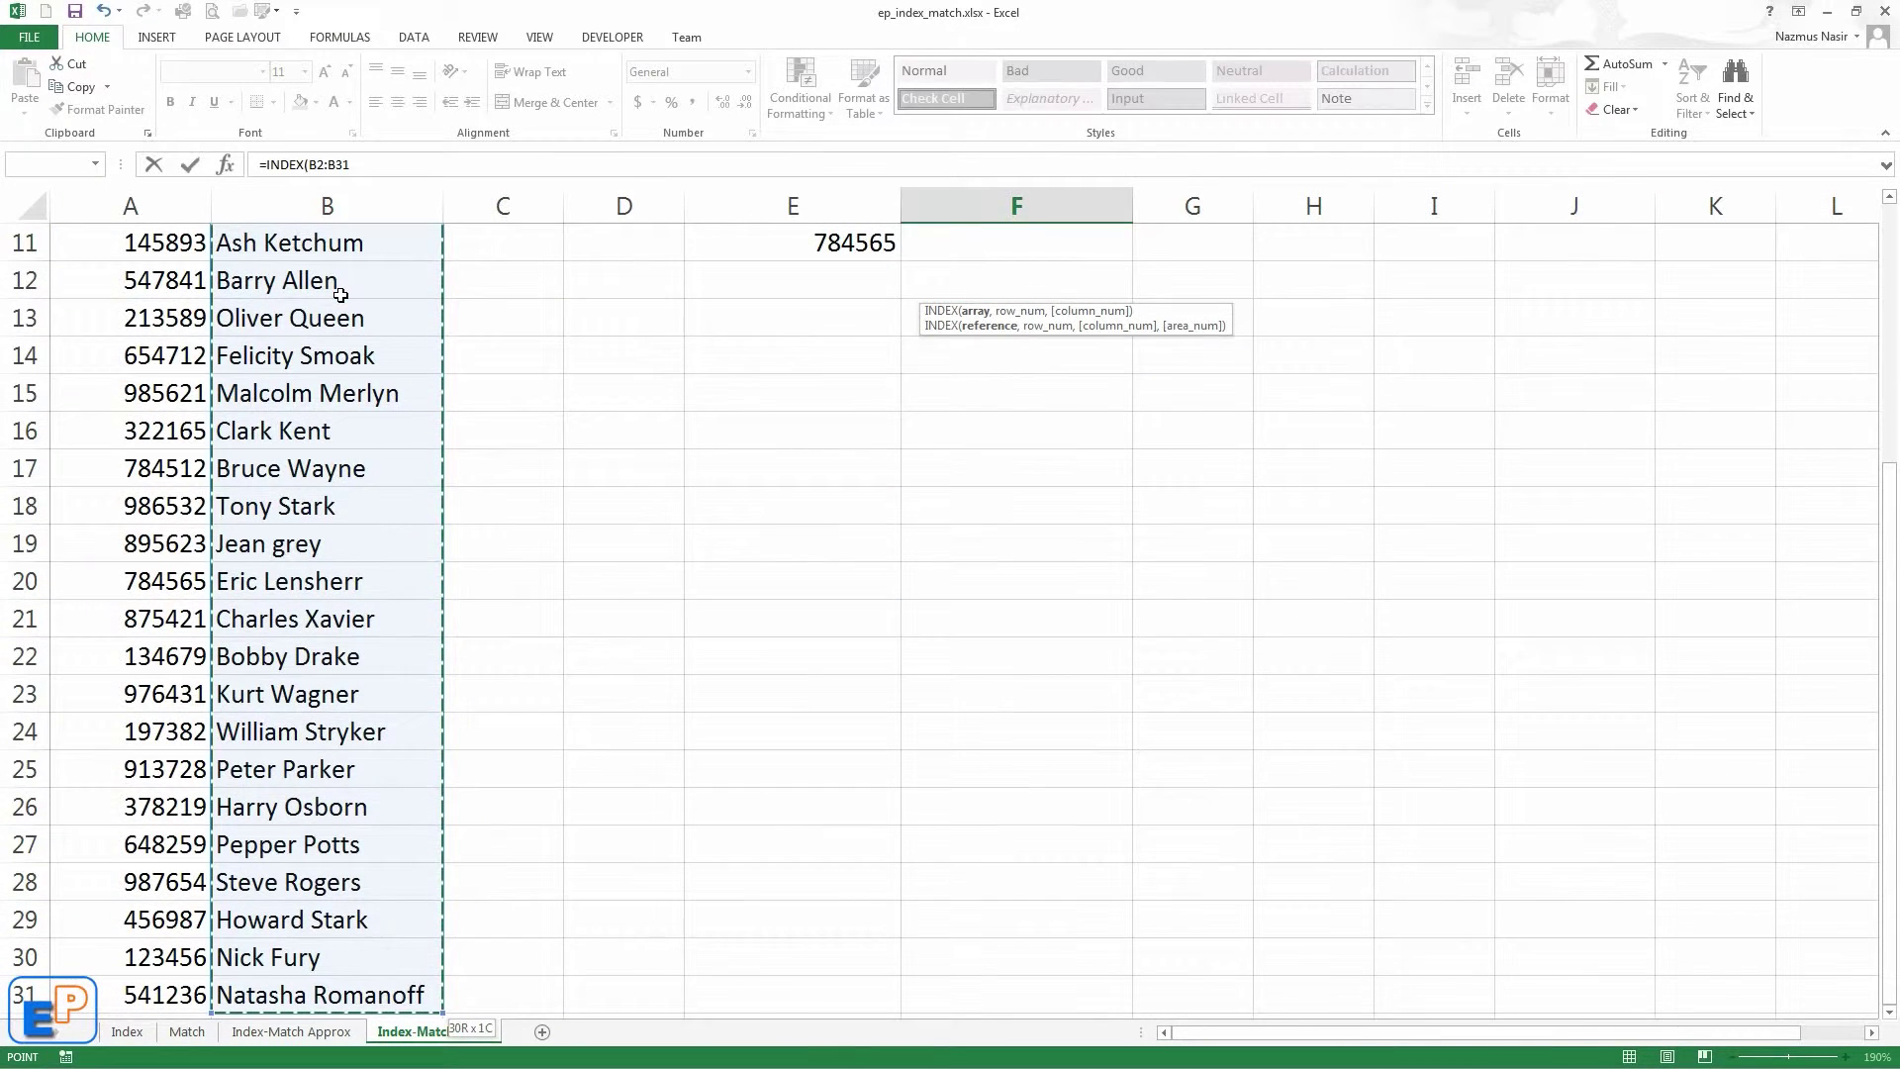
pyautogui.press('F4')
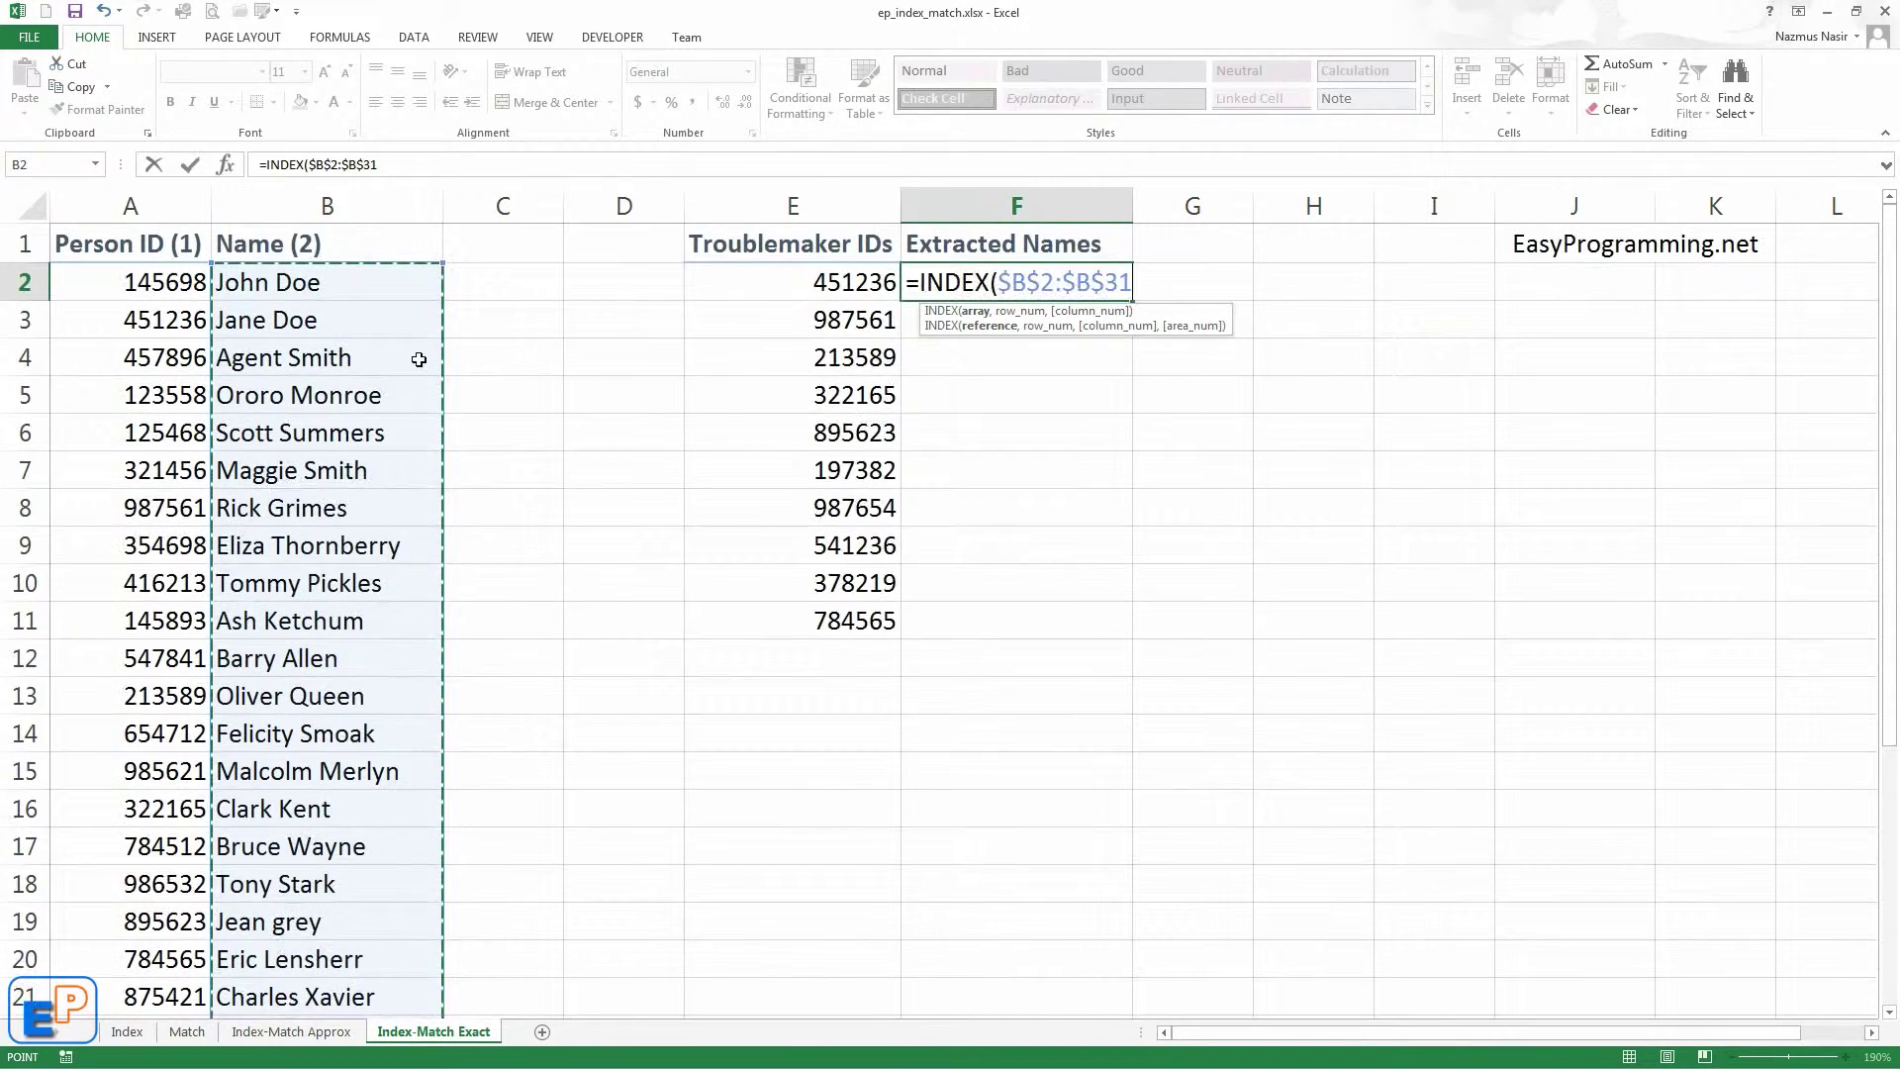
pyautogui.write(',')
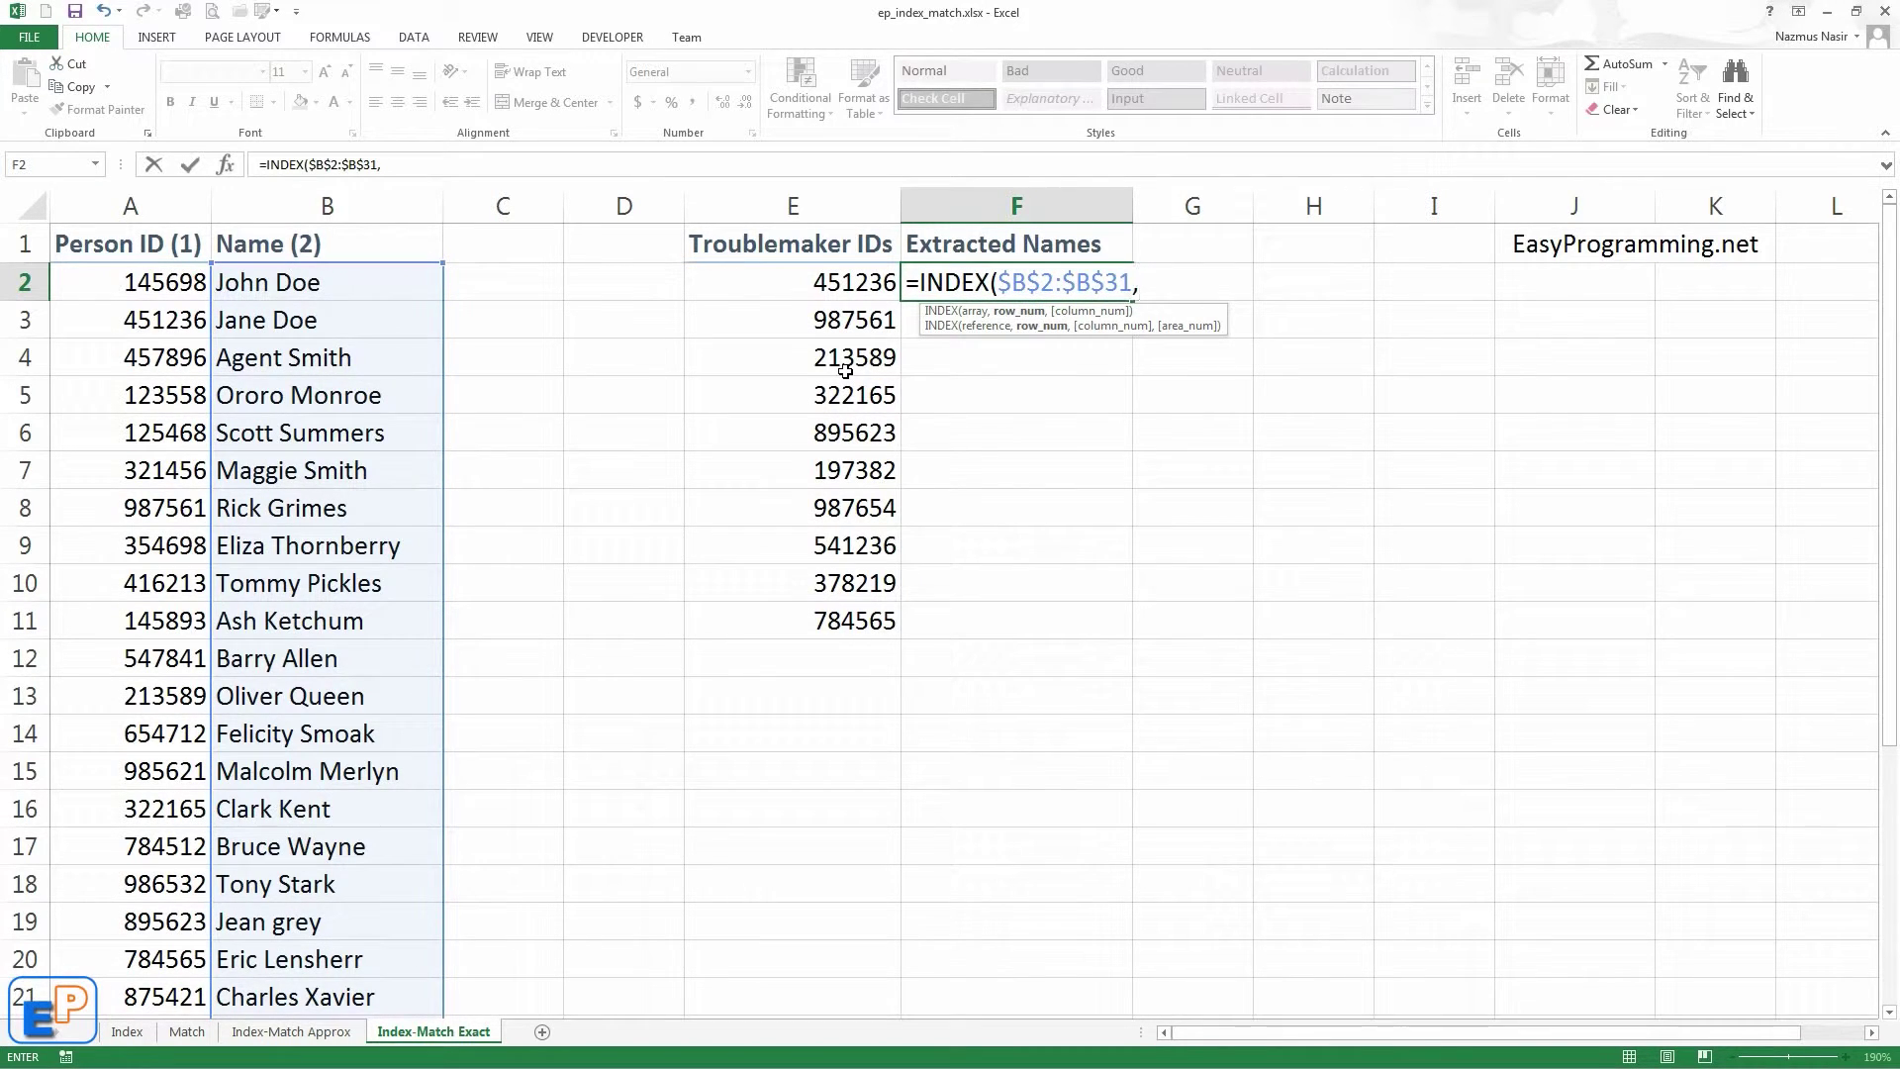
pyautogui.write('ma')
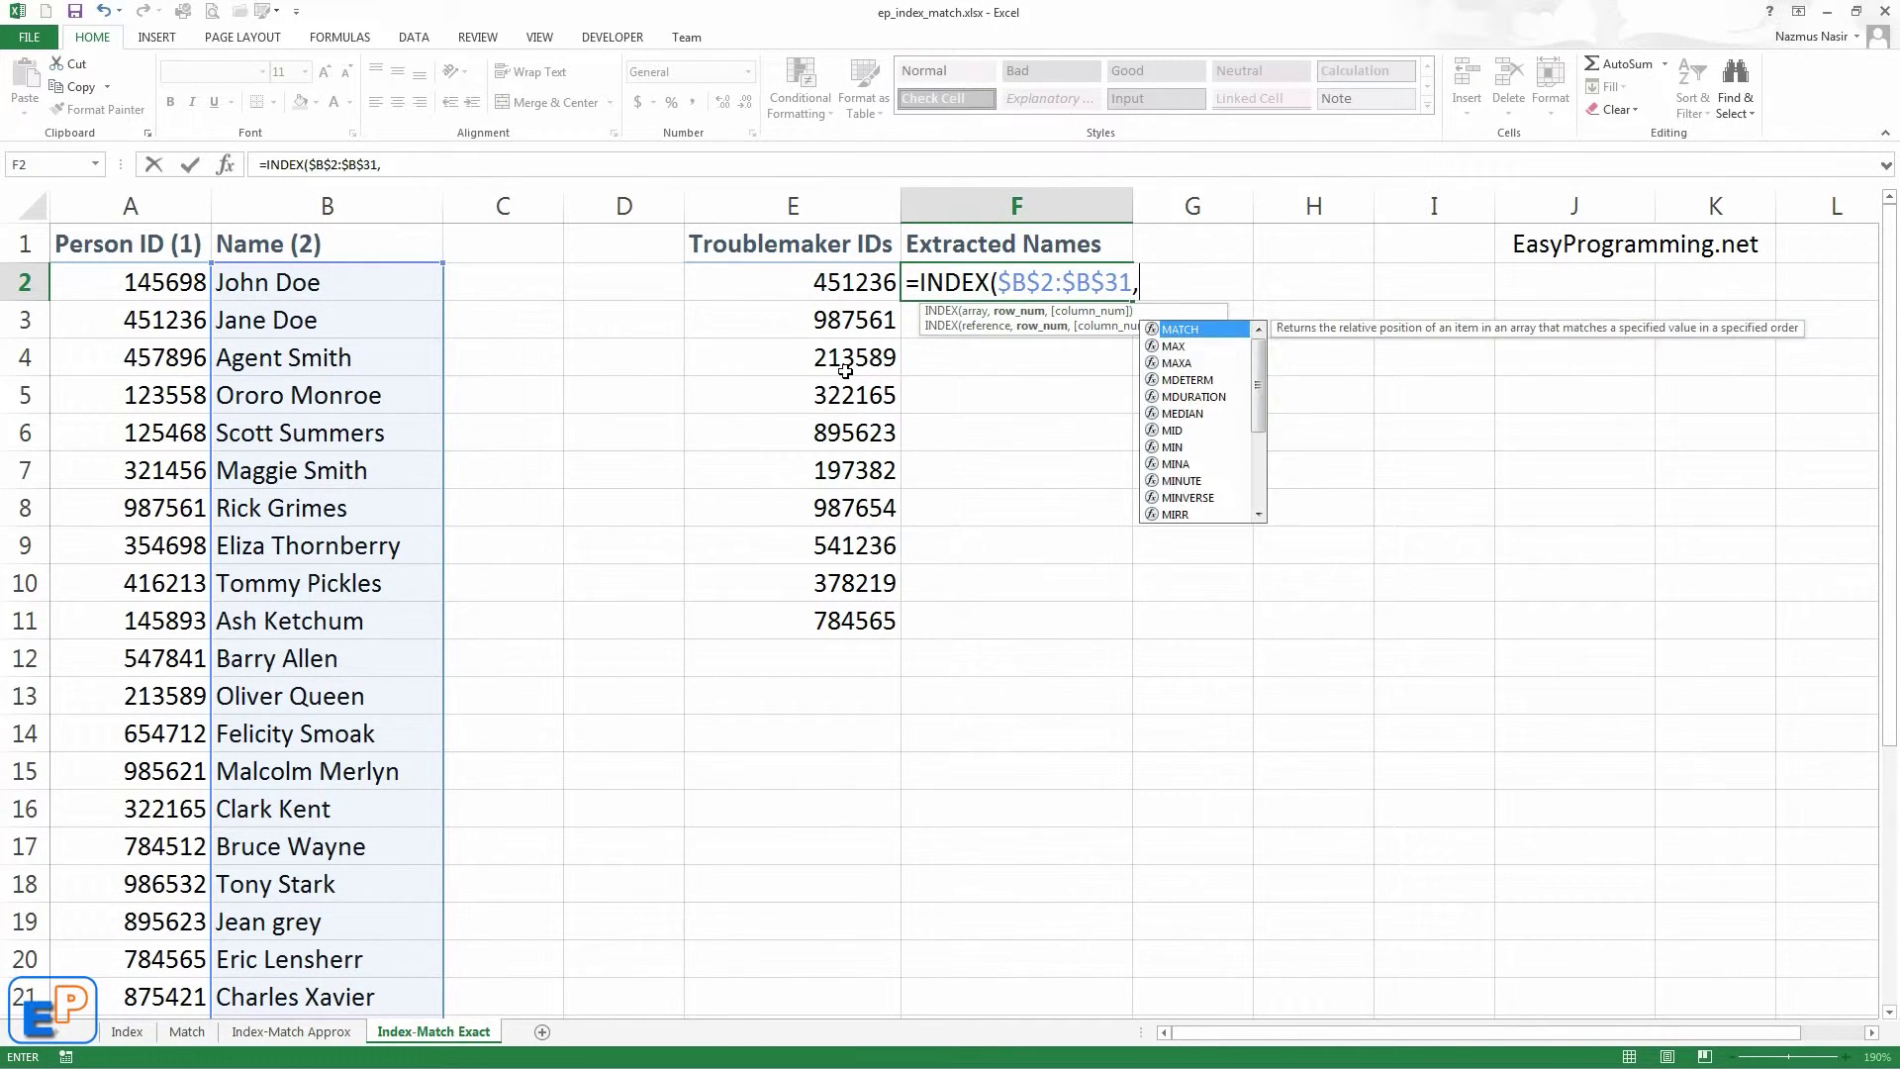
pyautogui.press('Right')
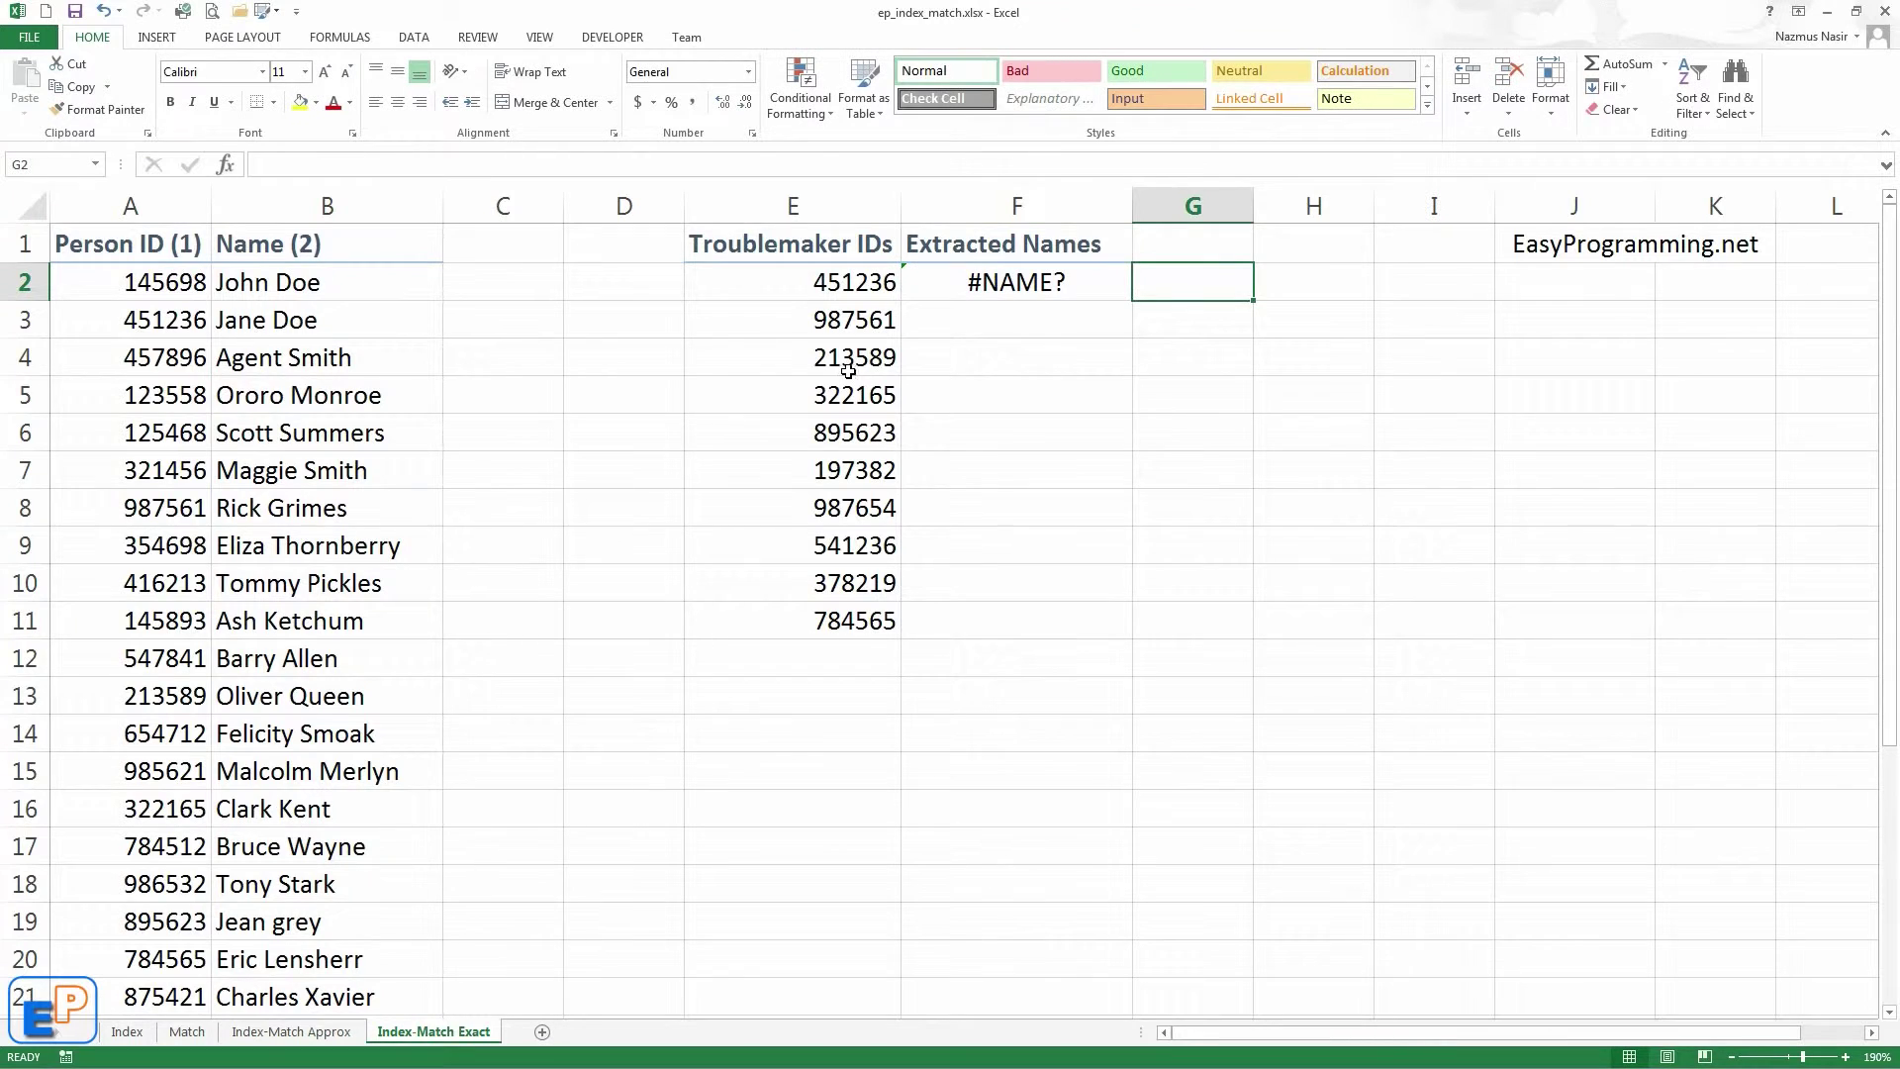
# Fix the misspelt MATCH function in F2's formula and use E2 as its lookup value.
pyautogui.click(1066, 289)
pyautogui.doubleClick(1087, 289)
pyautogui.click(1171, 285)
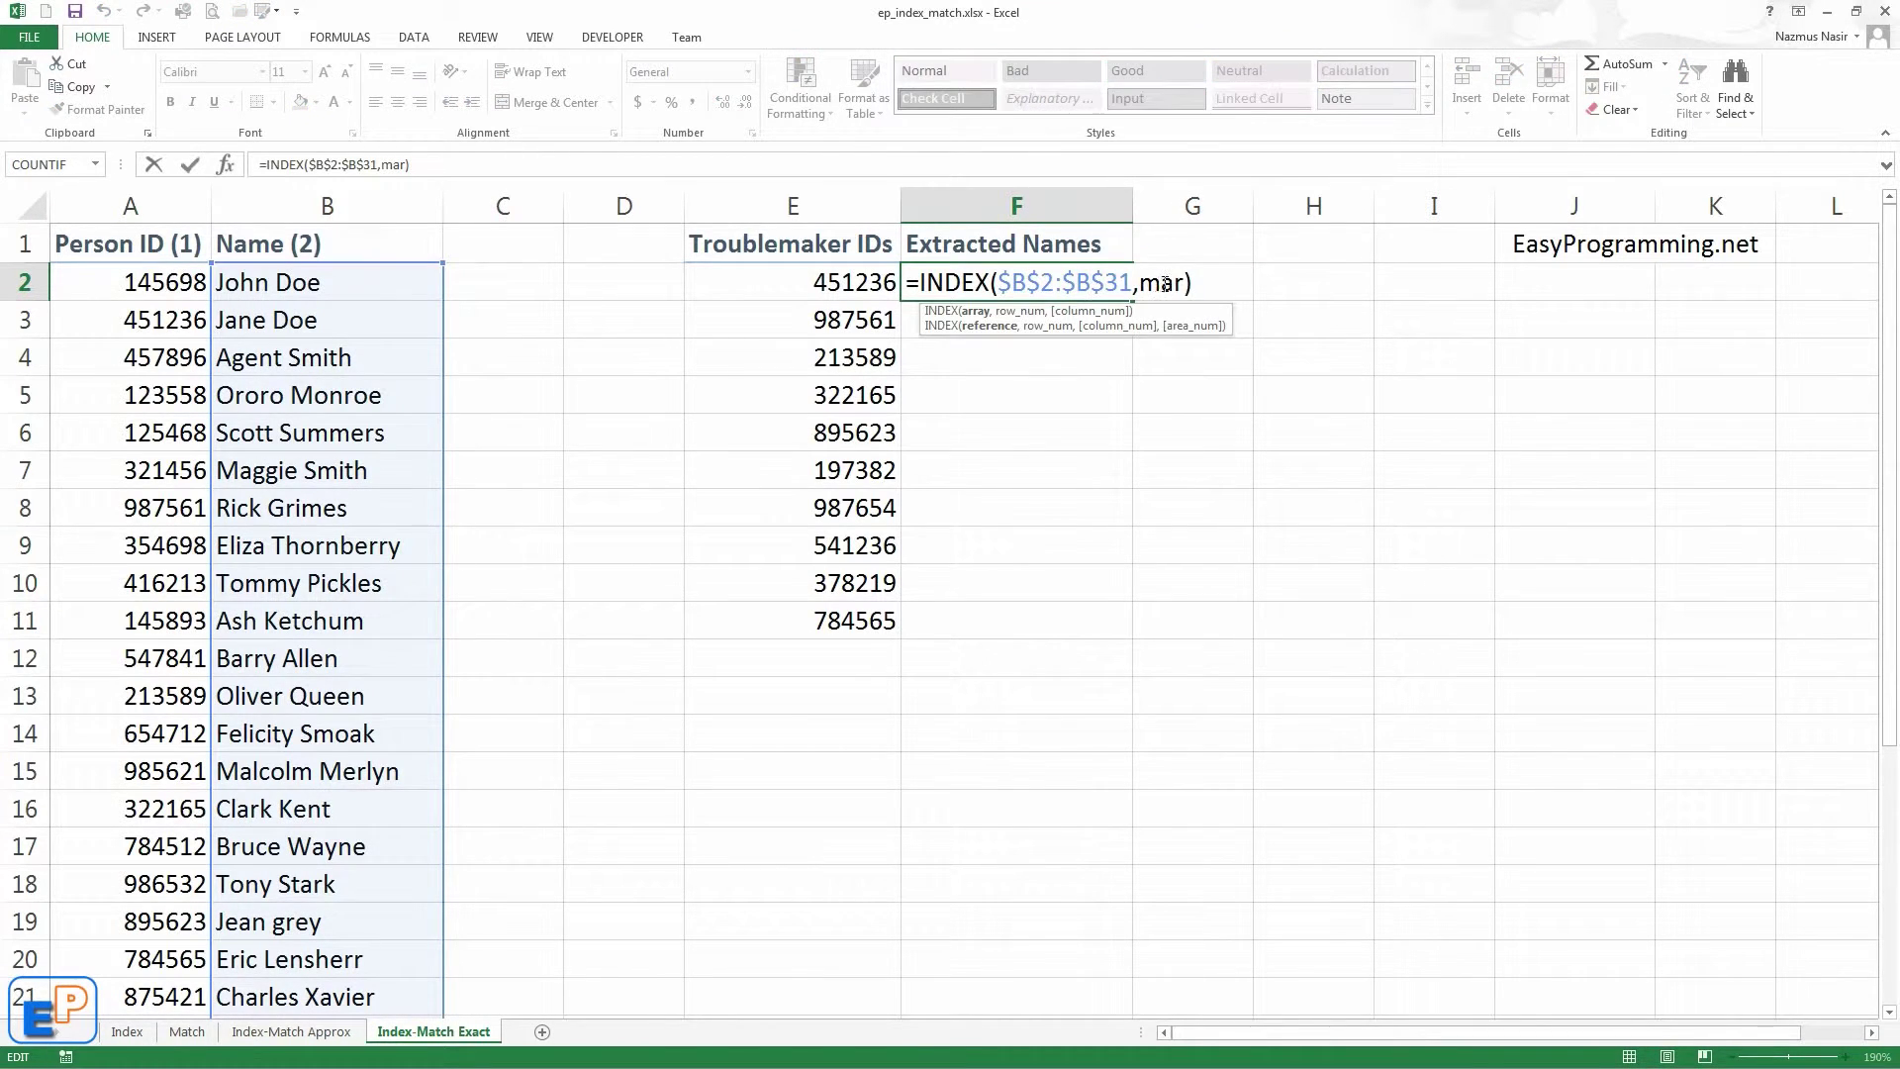
pyautogui.press('Delete')
pyautogui.press('Tab')
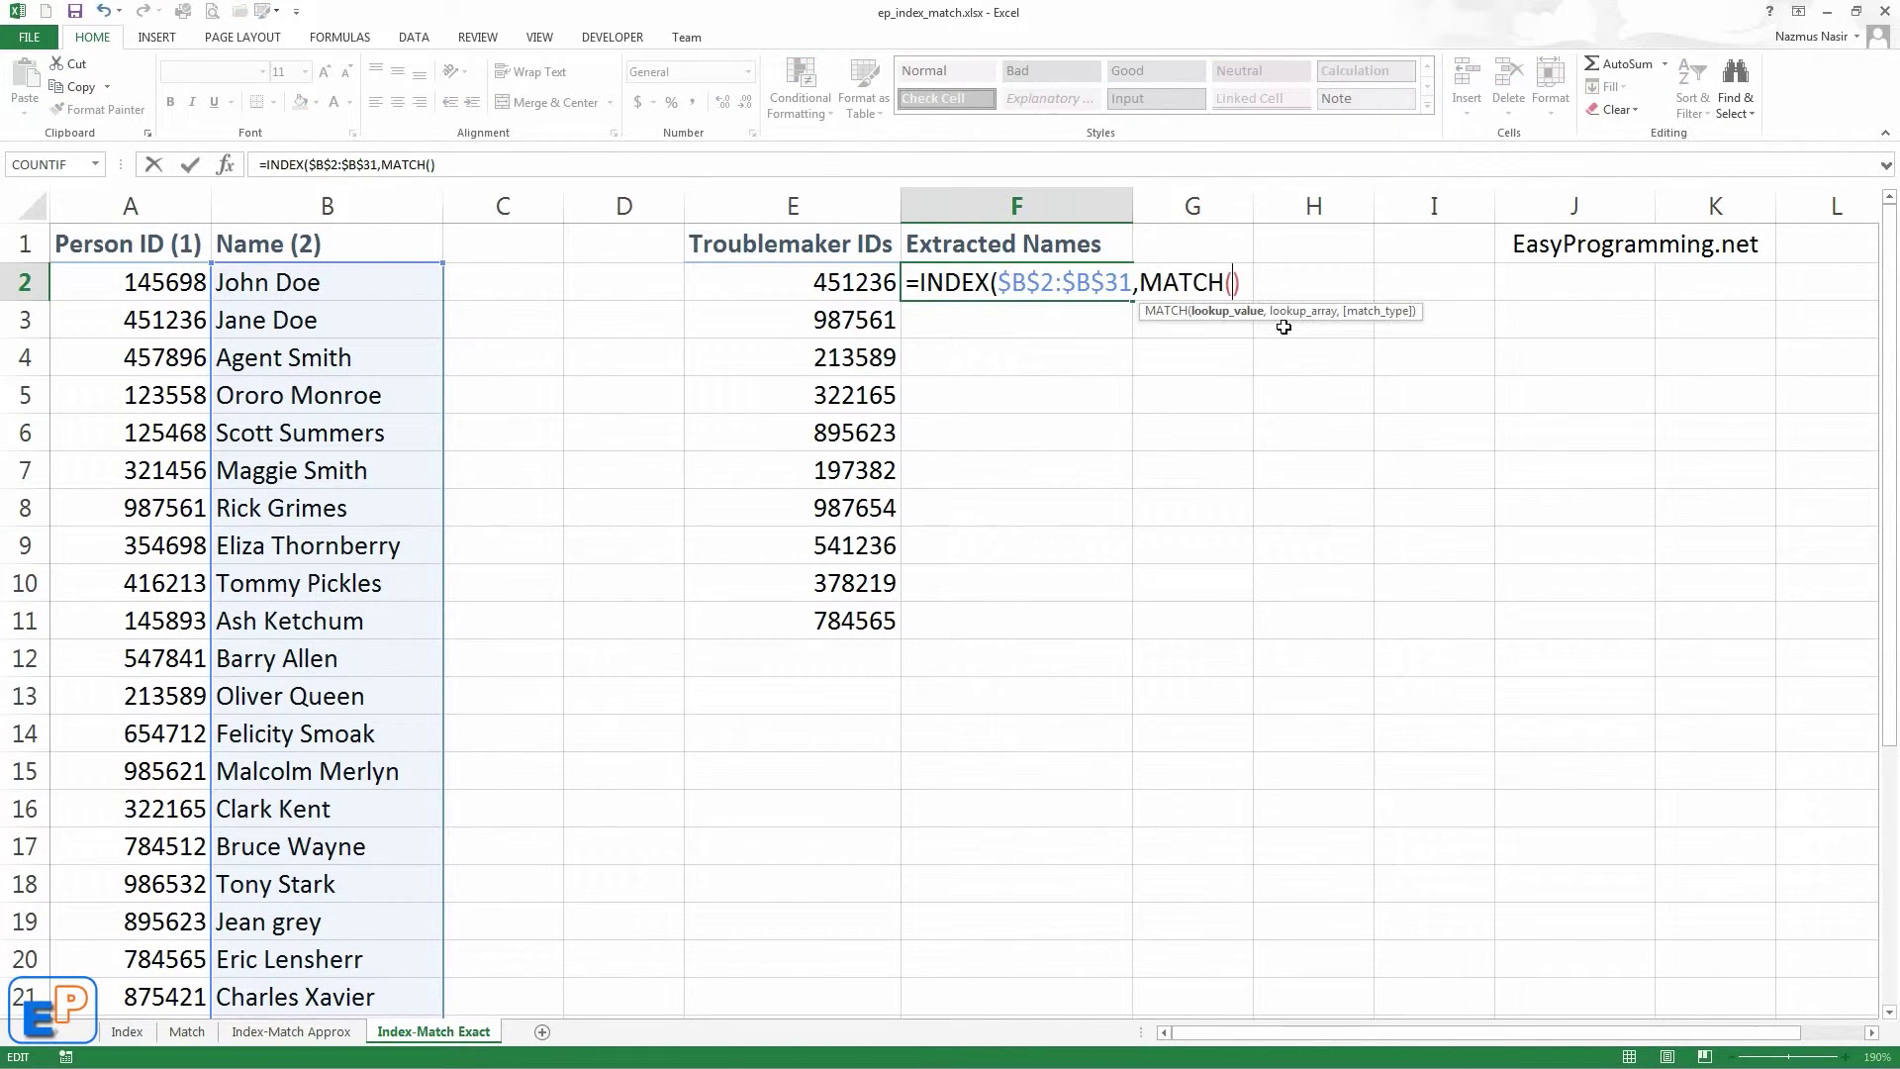
pyautogui.click(867, 288)
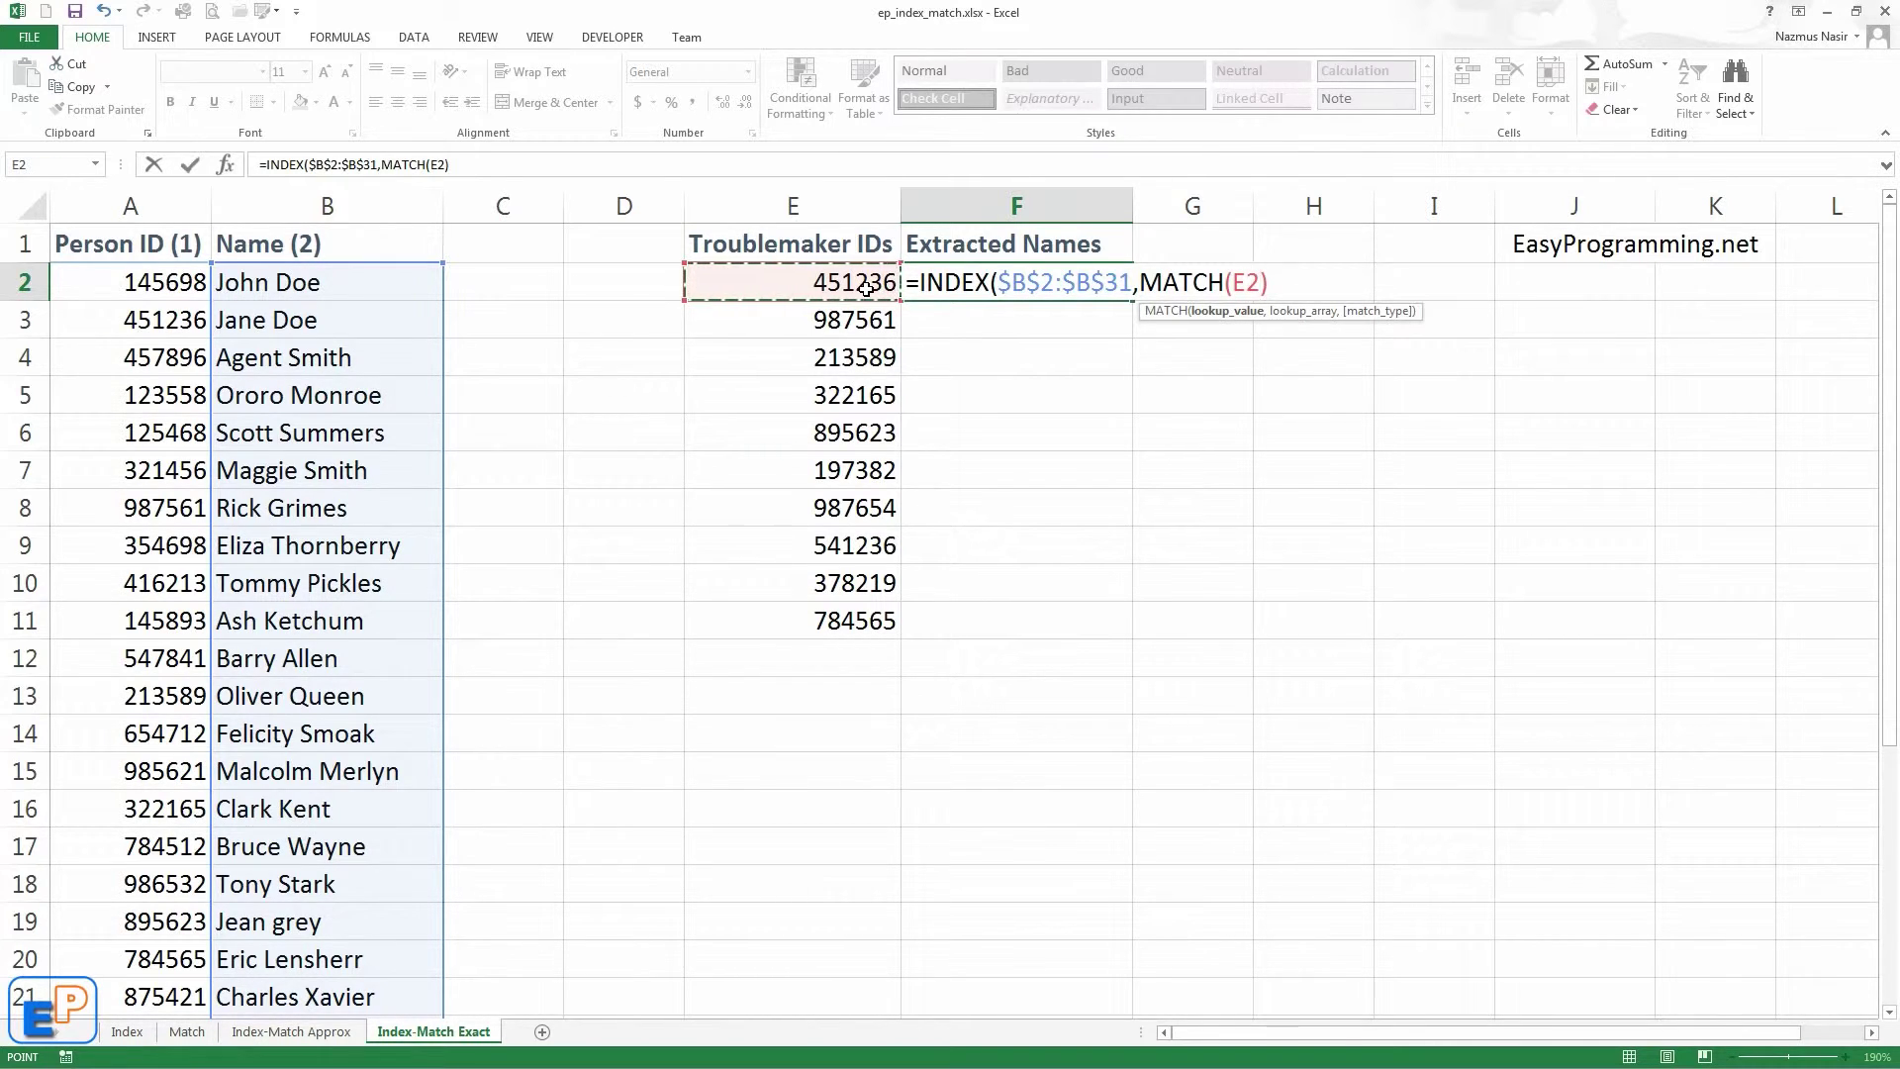
pyautogui.write(',')
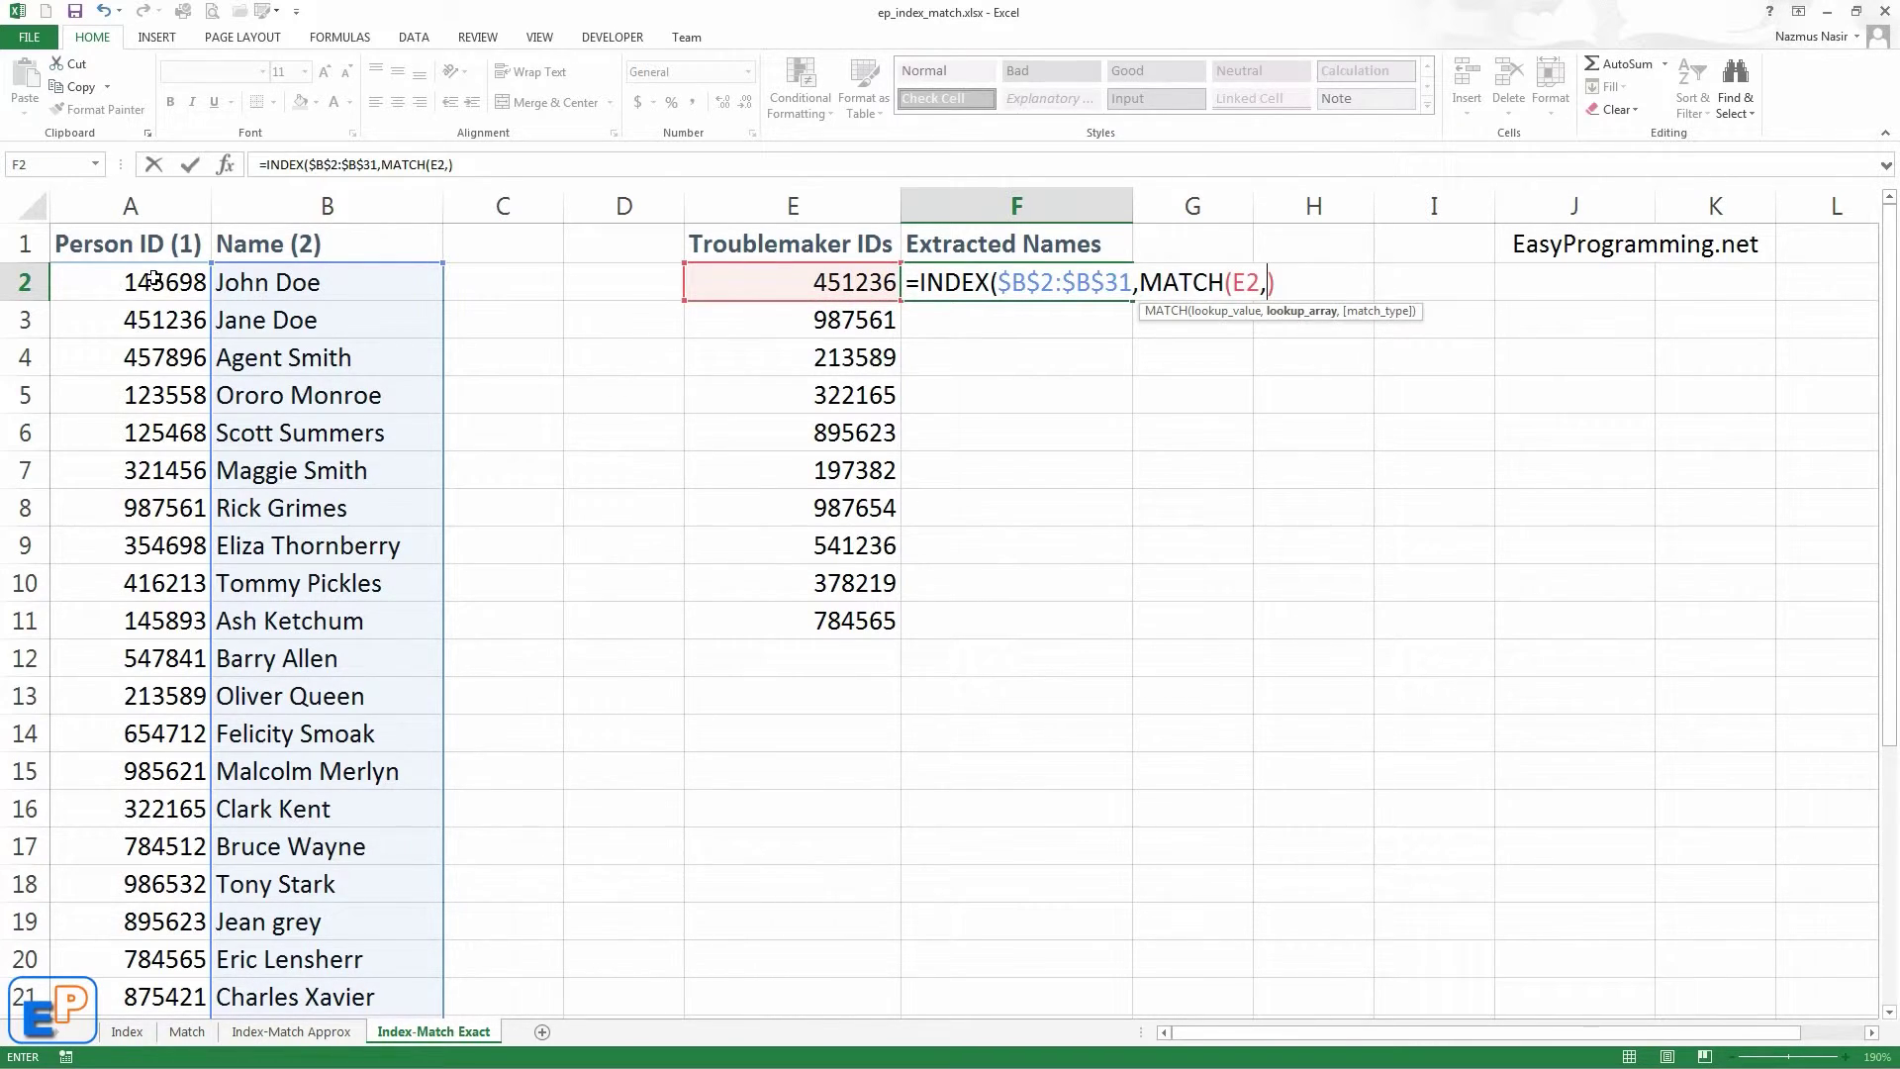
# Finish MATCH with absolute range $A$2:$A$31 and exact match 0, so F2 returns Jane Doe for ID 451236.
pyautogui.click(154, 281)
pyautogui.hotkey('ctrl', 'shift', 'Down')
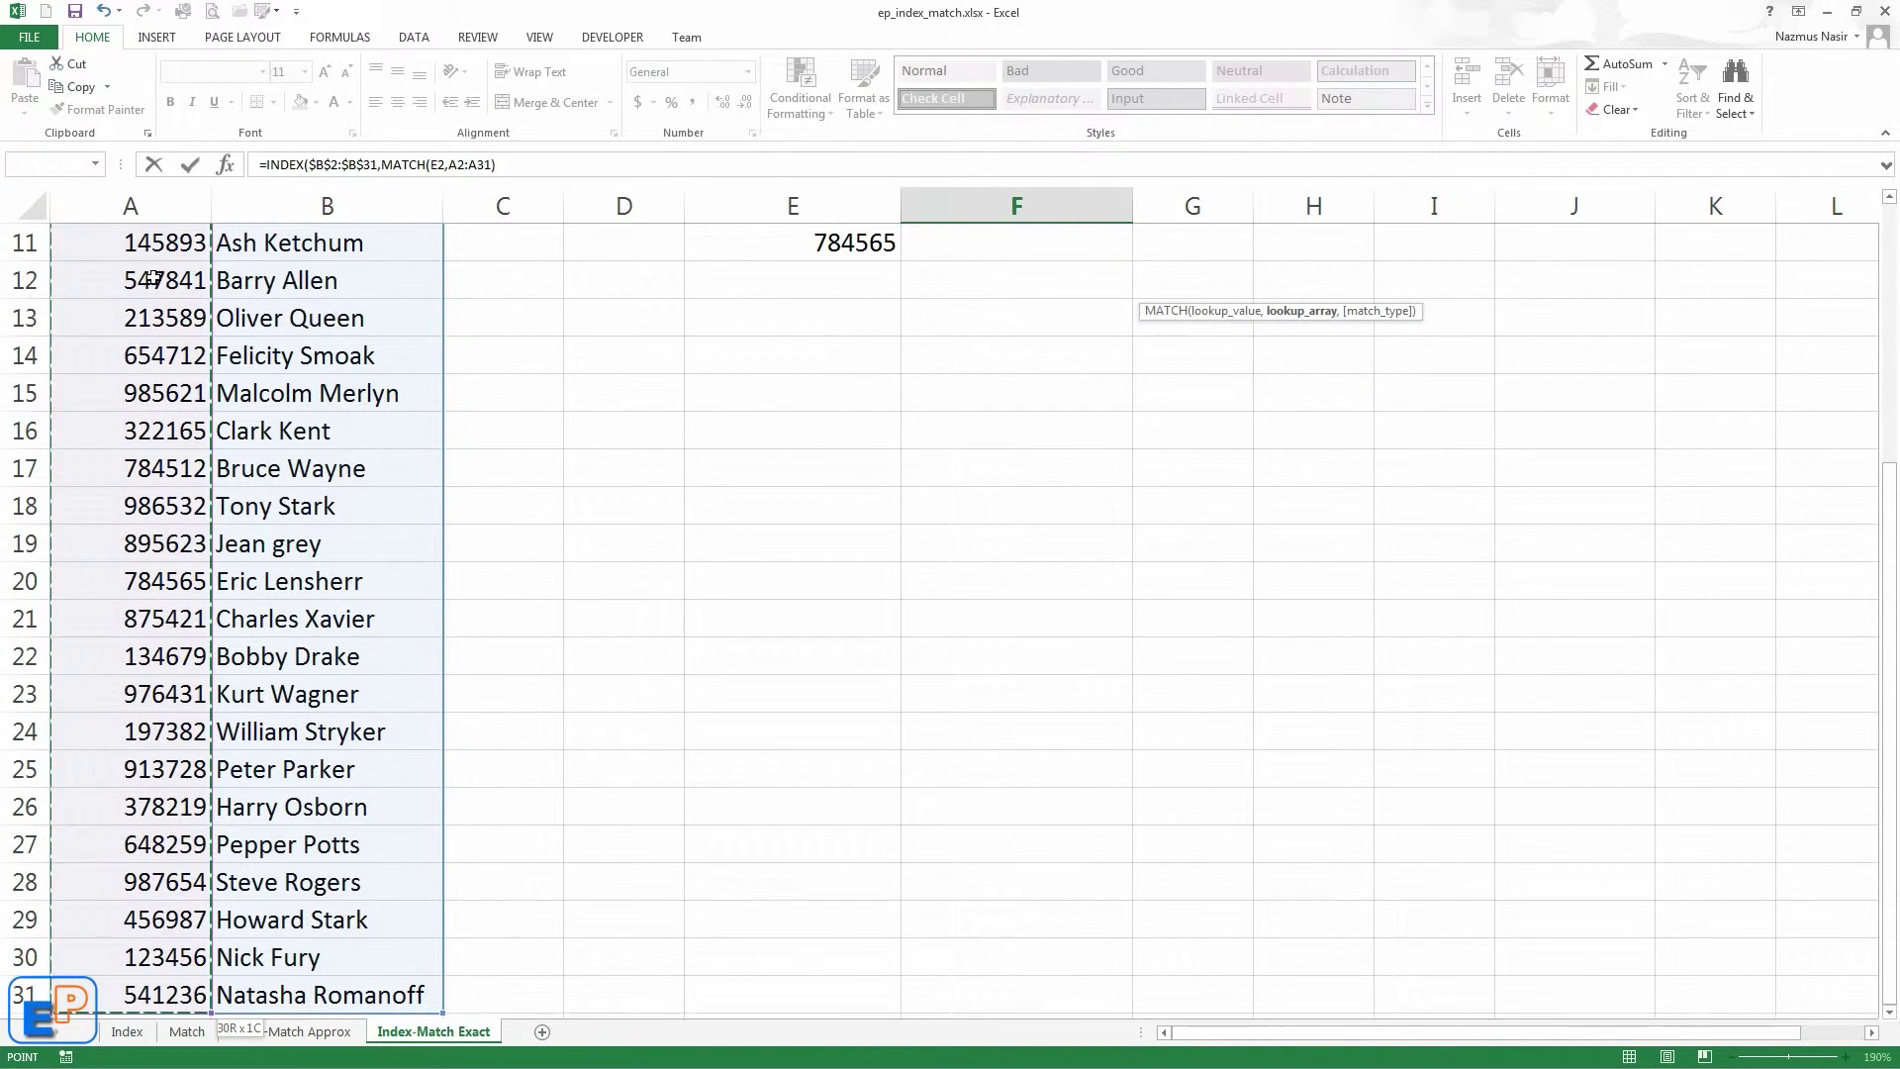
pyautogui.press('F4')
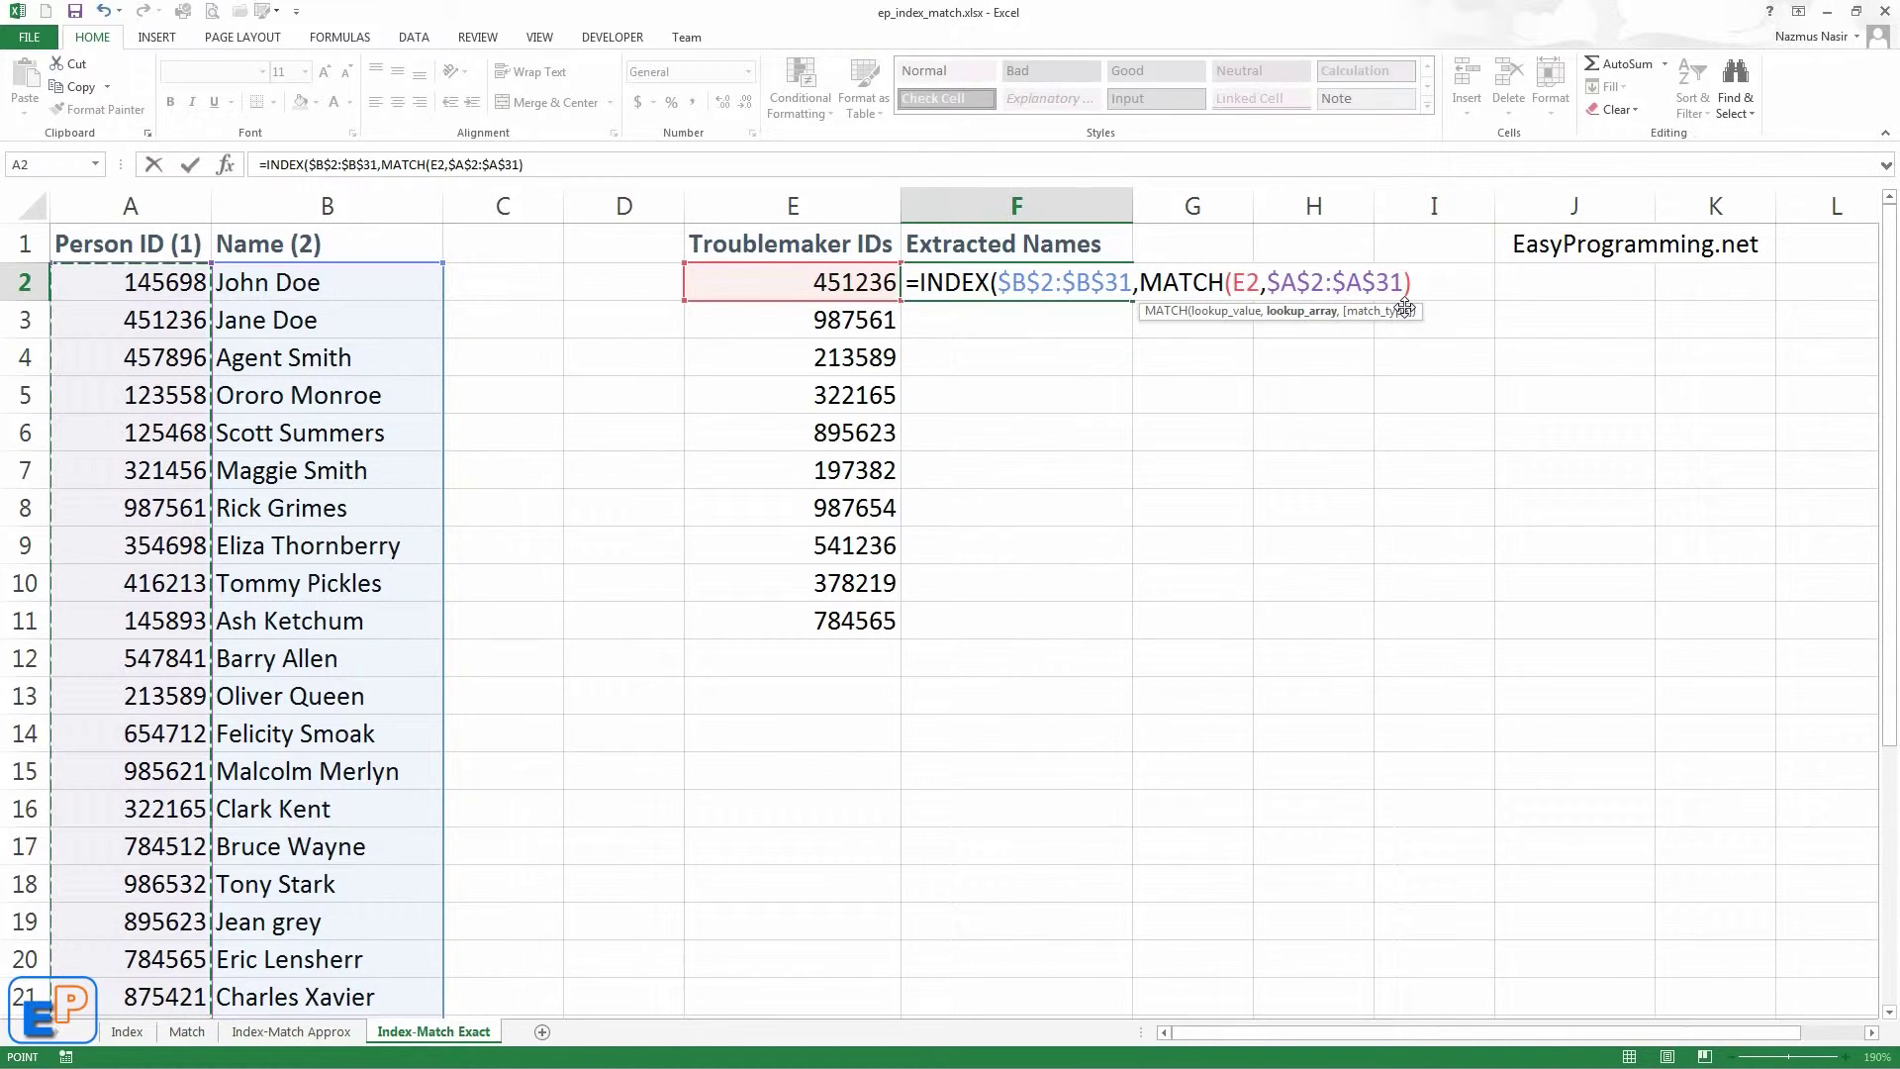
pyautogui.write(',')
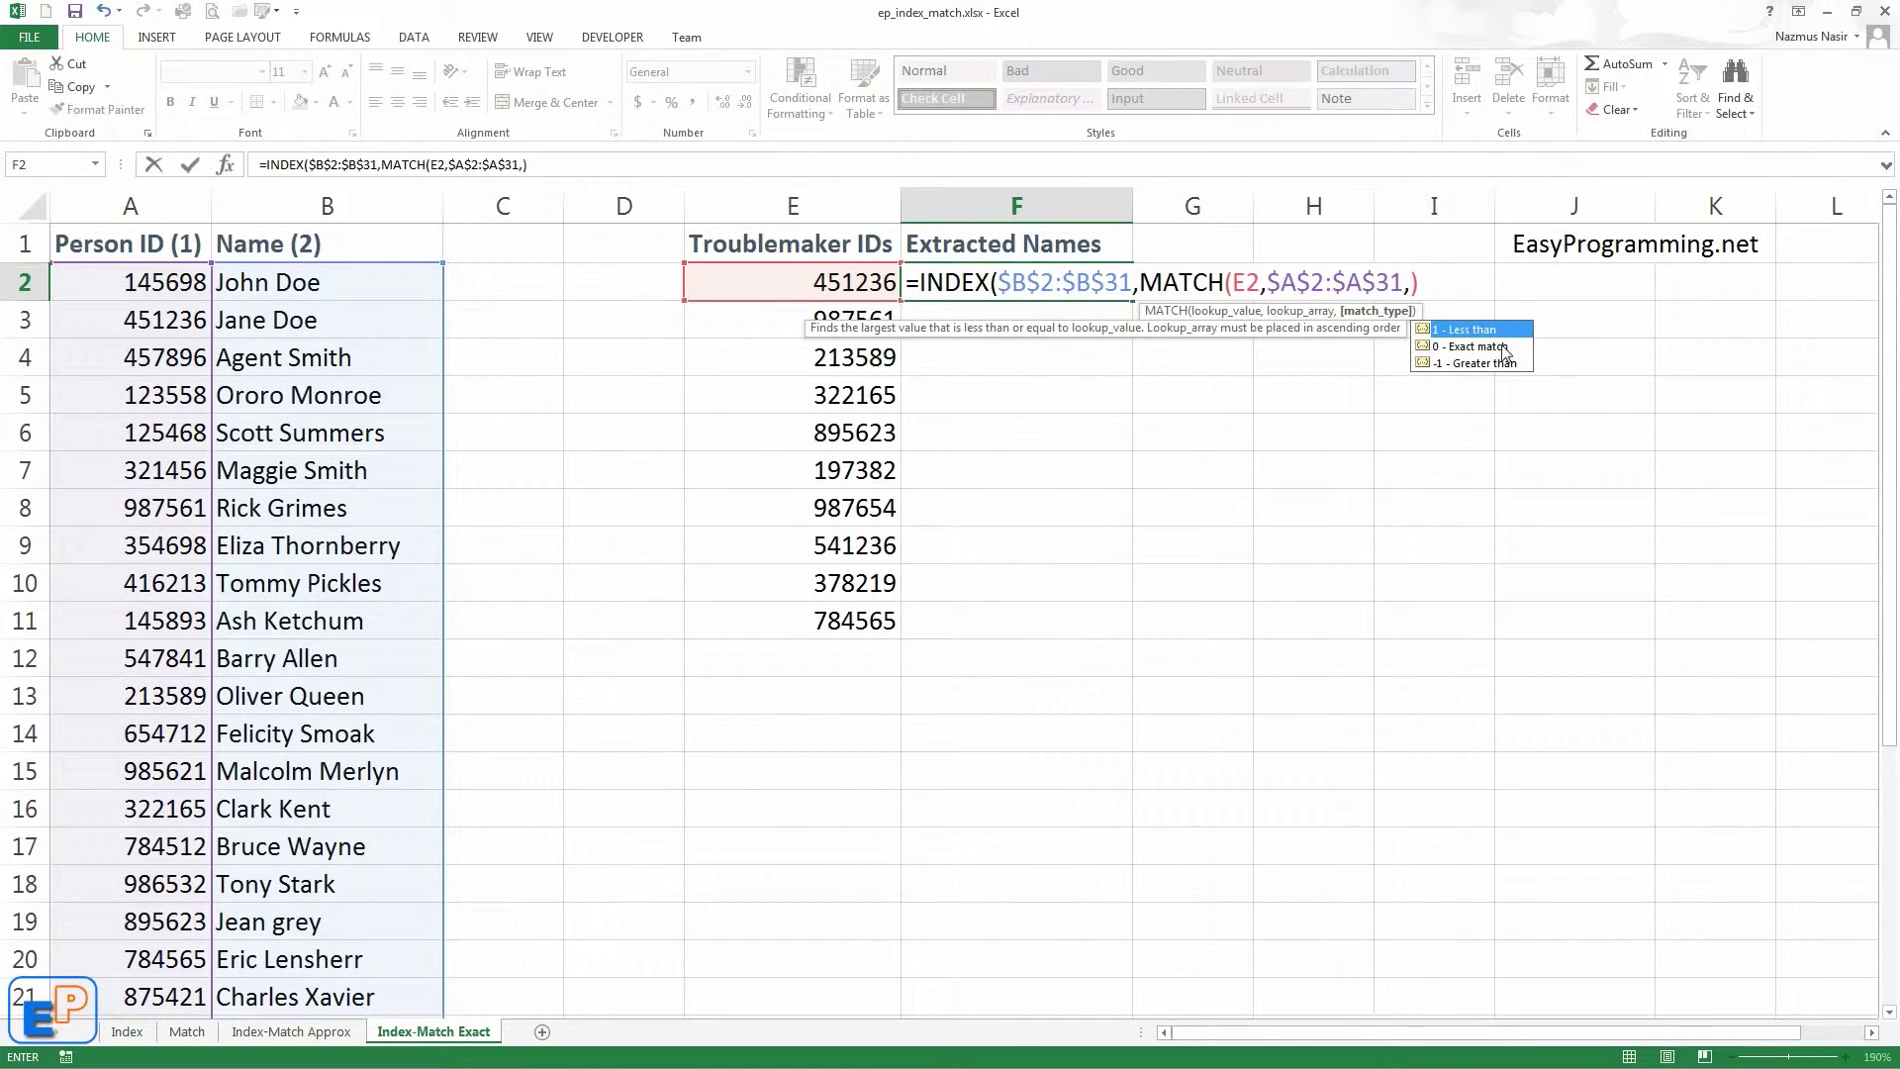
pyautogui.press('Down')
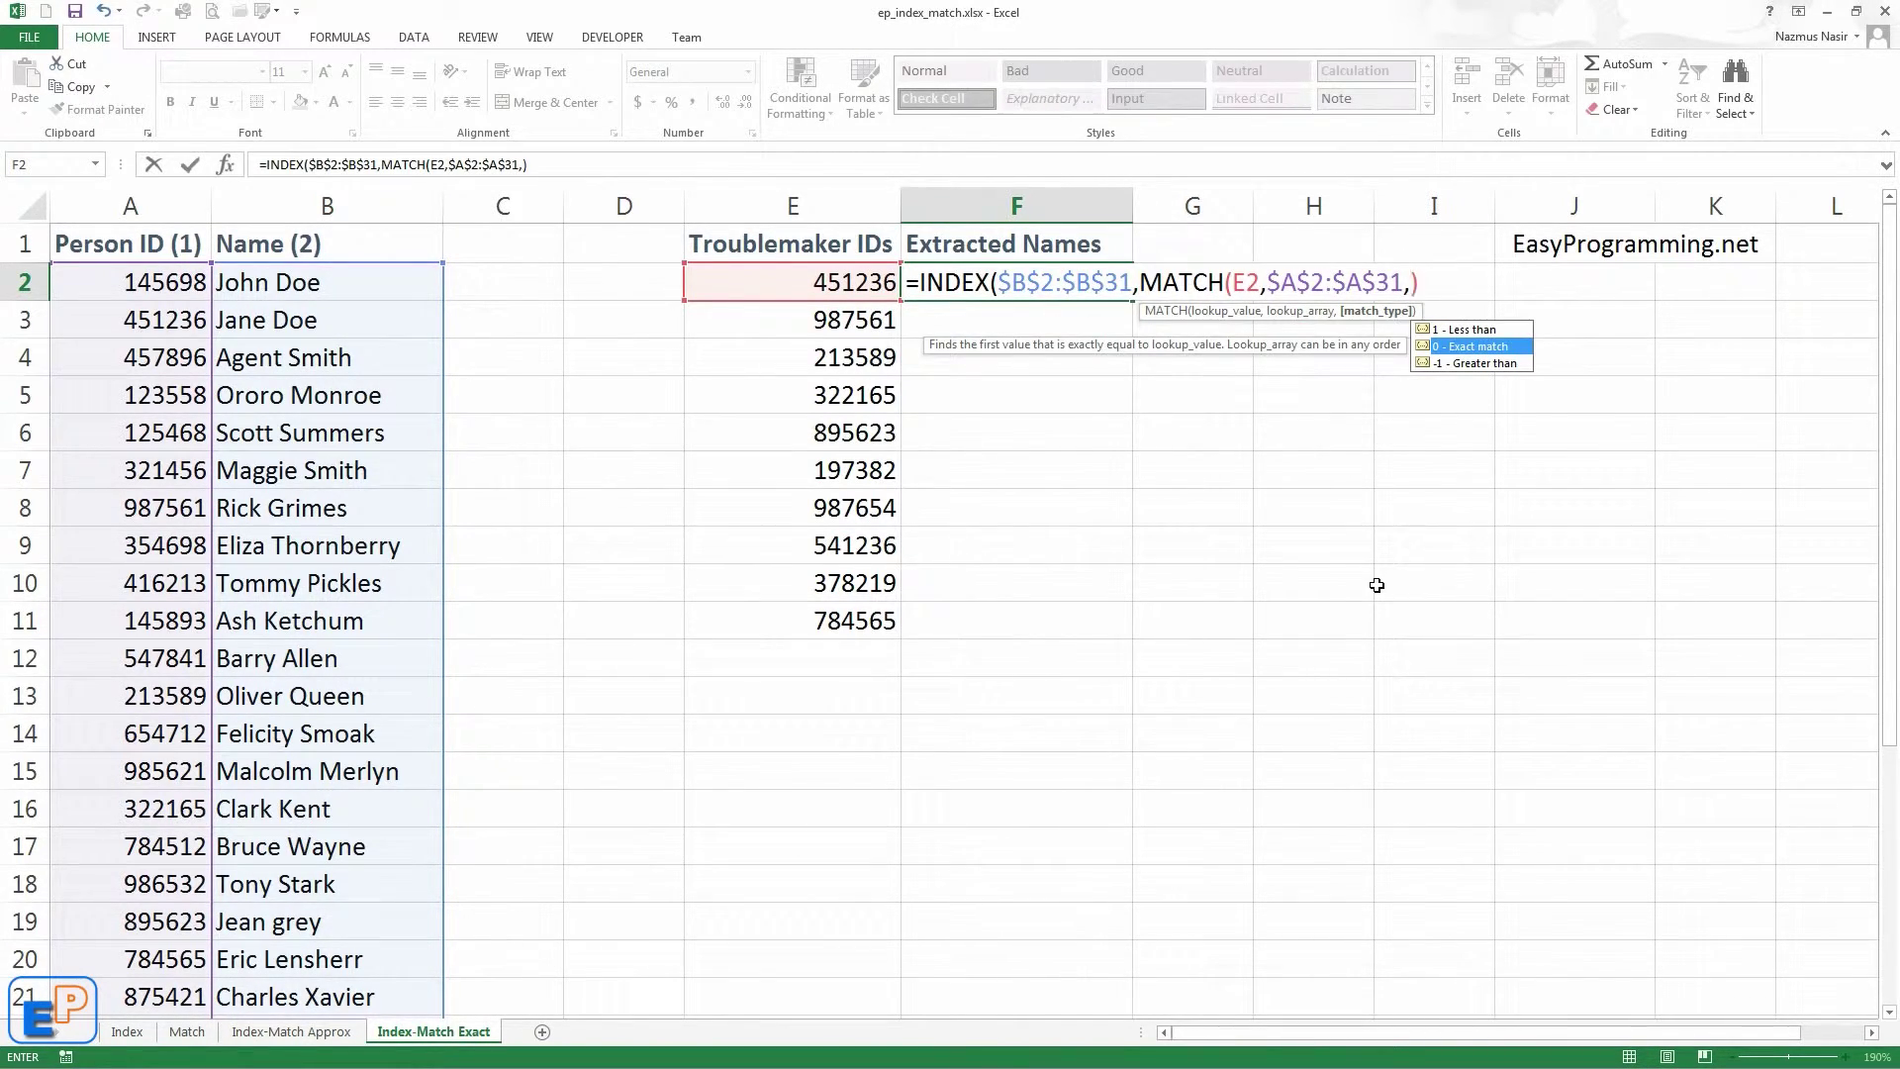
pyautogui.write('0)')
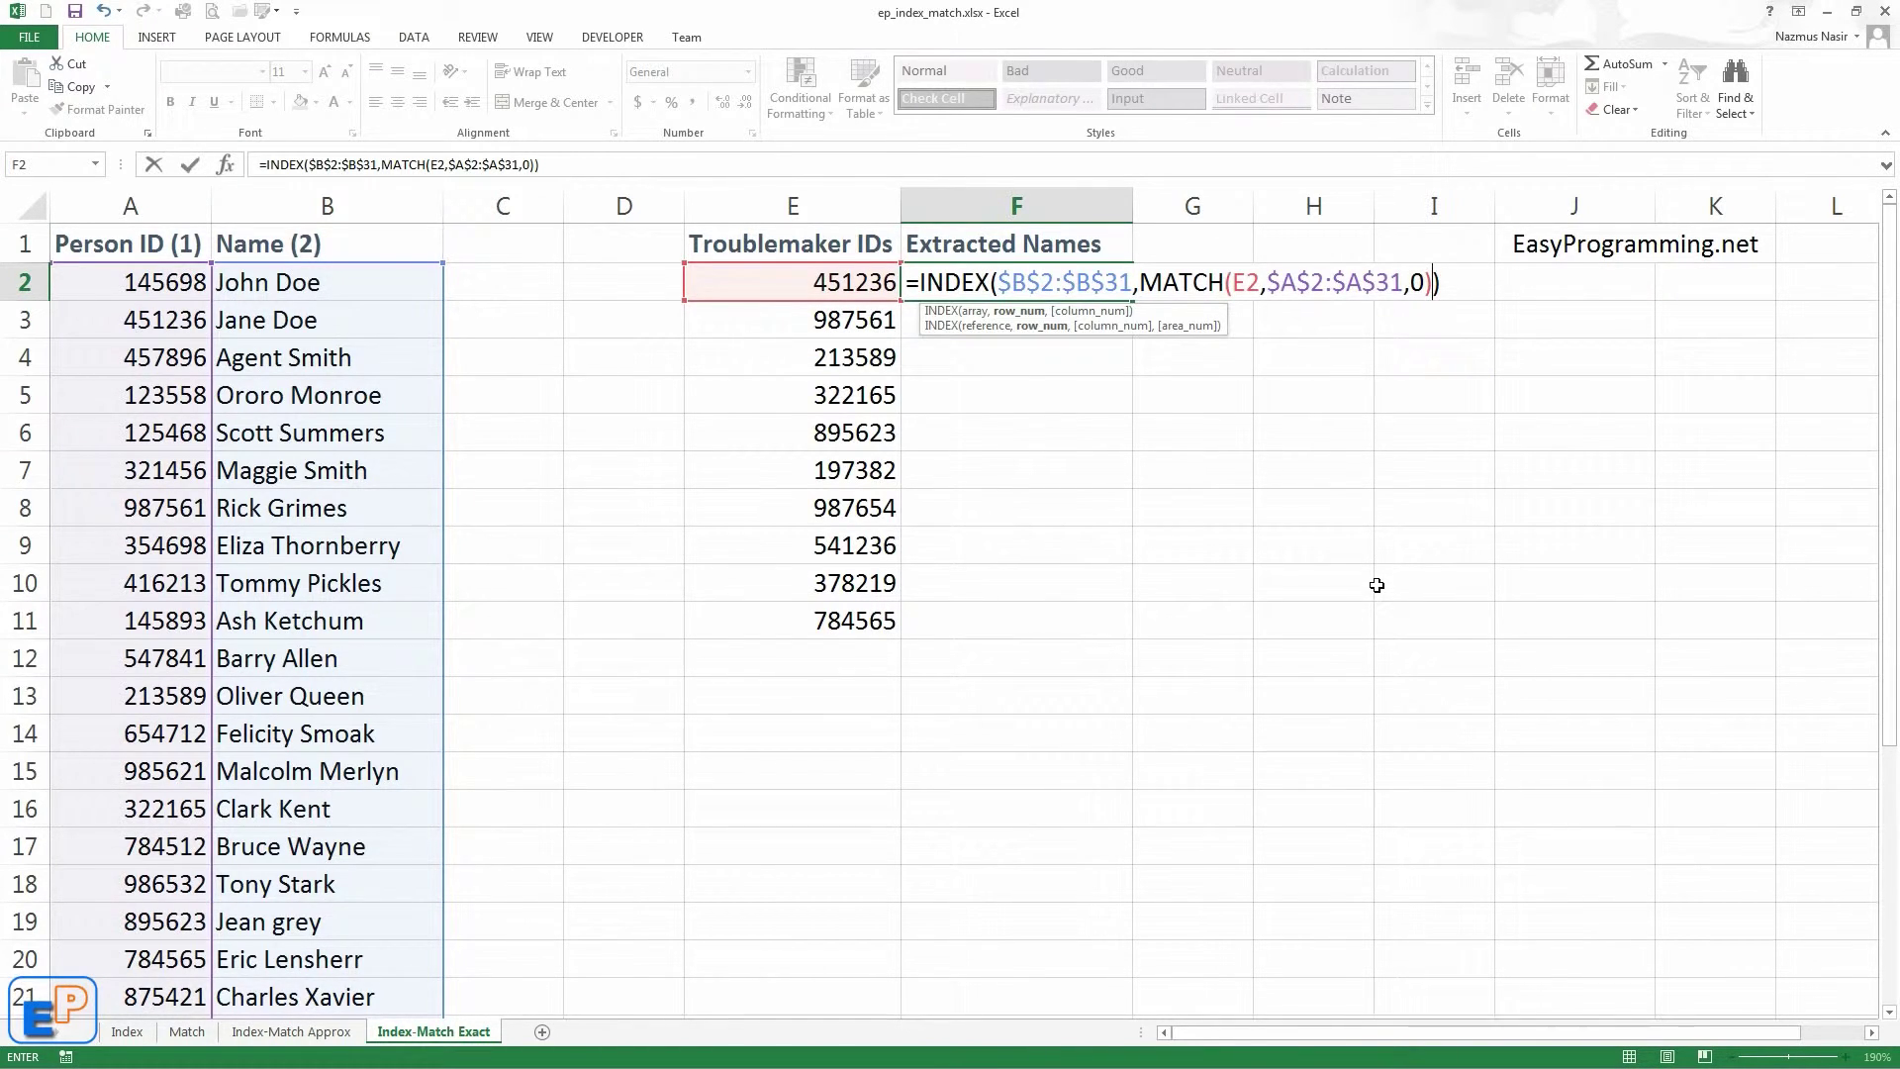
pyautogui.press('Return')
pyautogui.click(1104, 285)
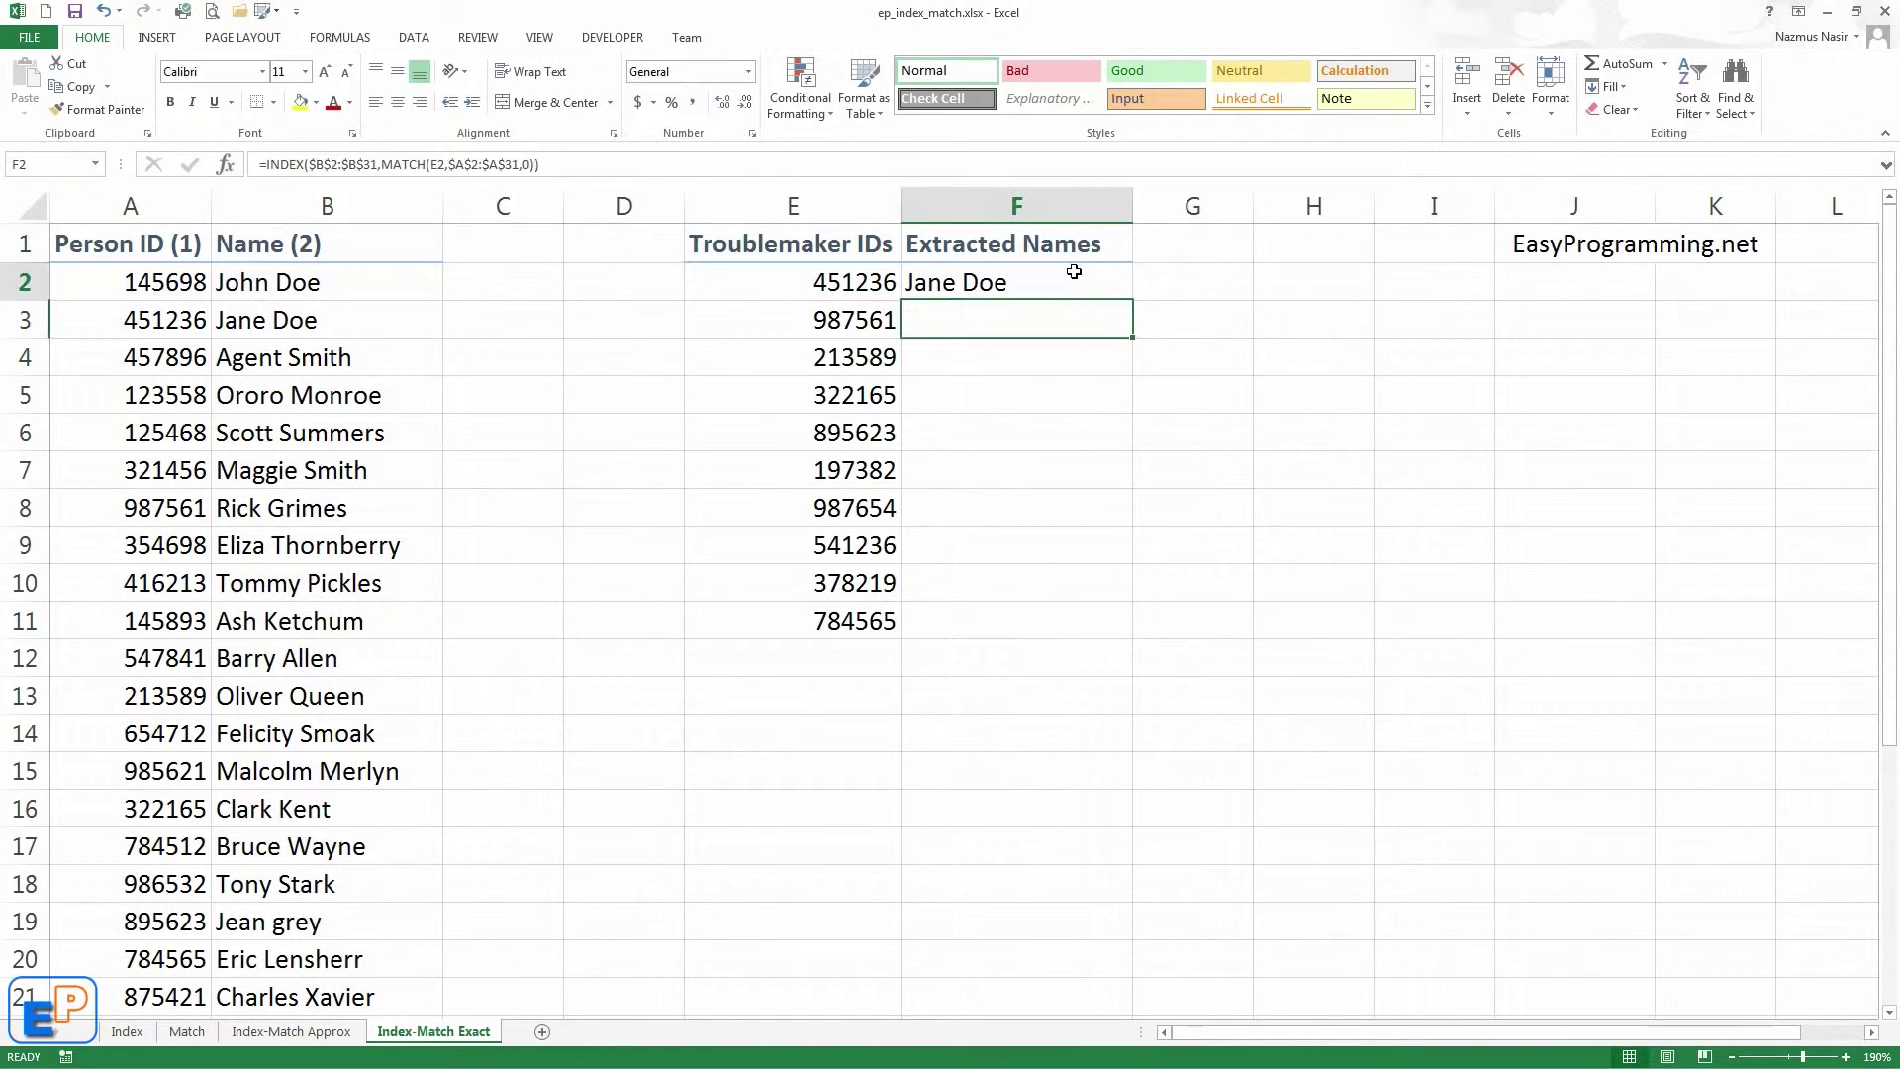
pyautogui.click(881, 290)
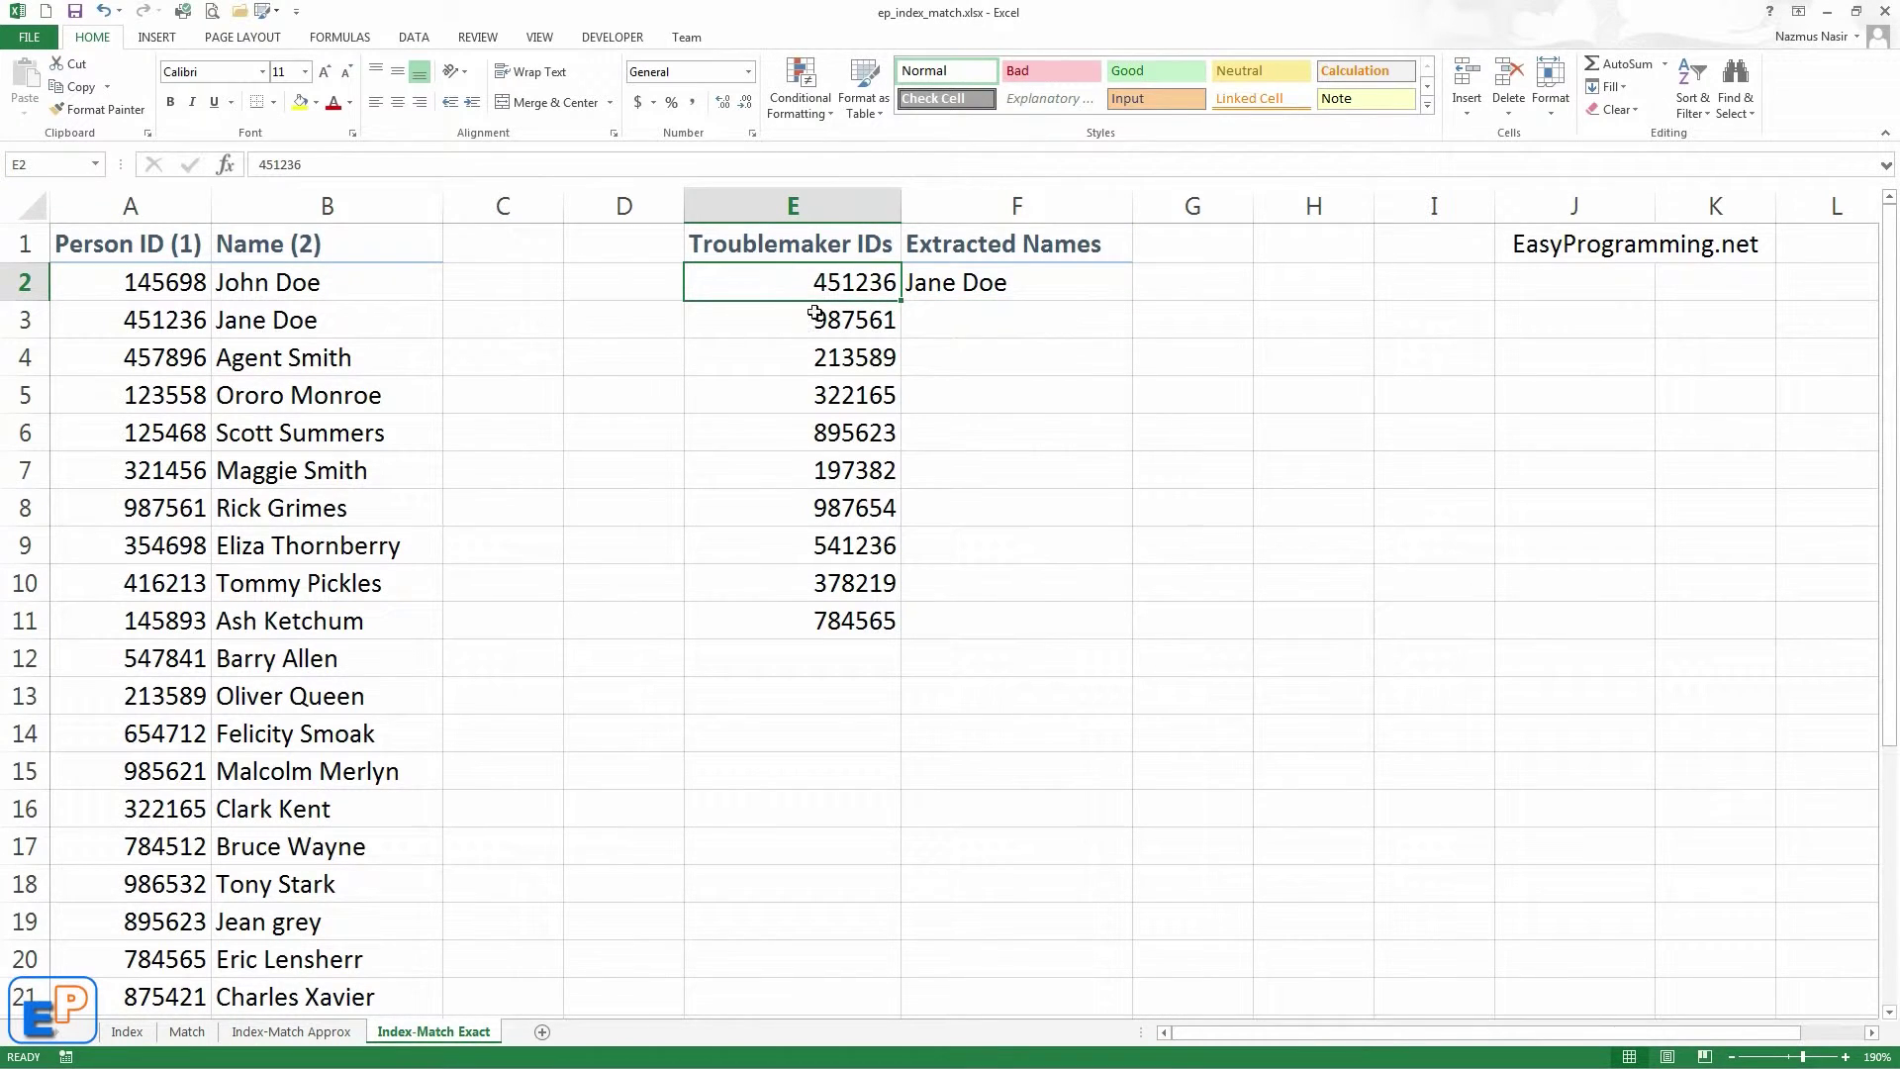
# Start an INDEX formula in F7 returning from the absolute names range $B$2:$B$31.
pyautogui.click(973, 297)
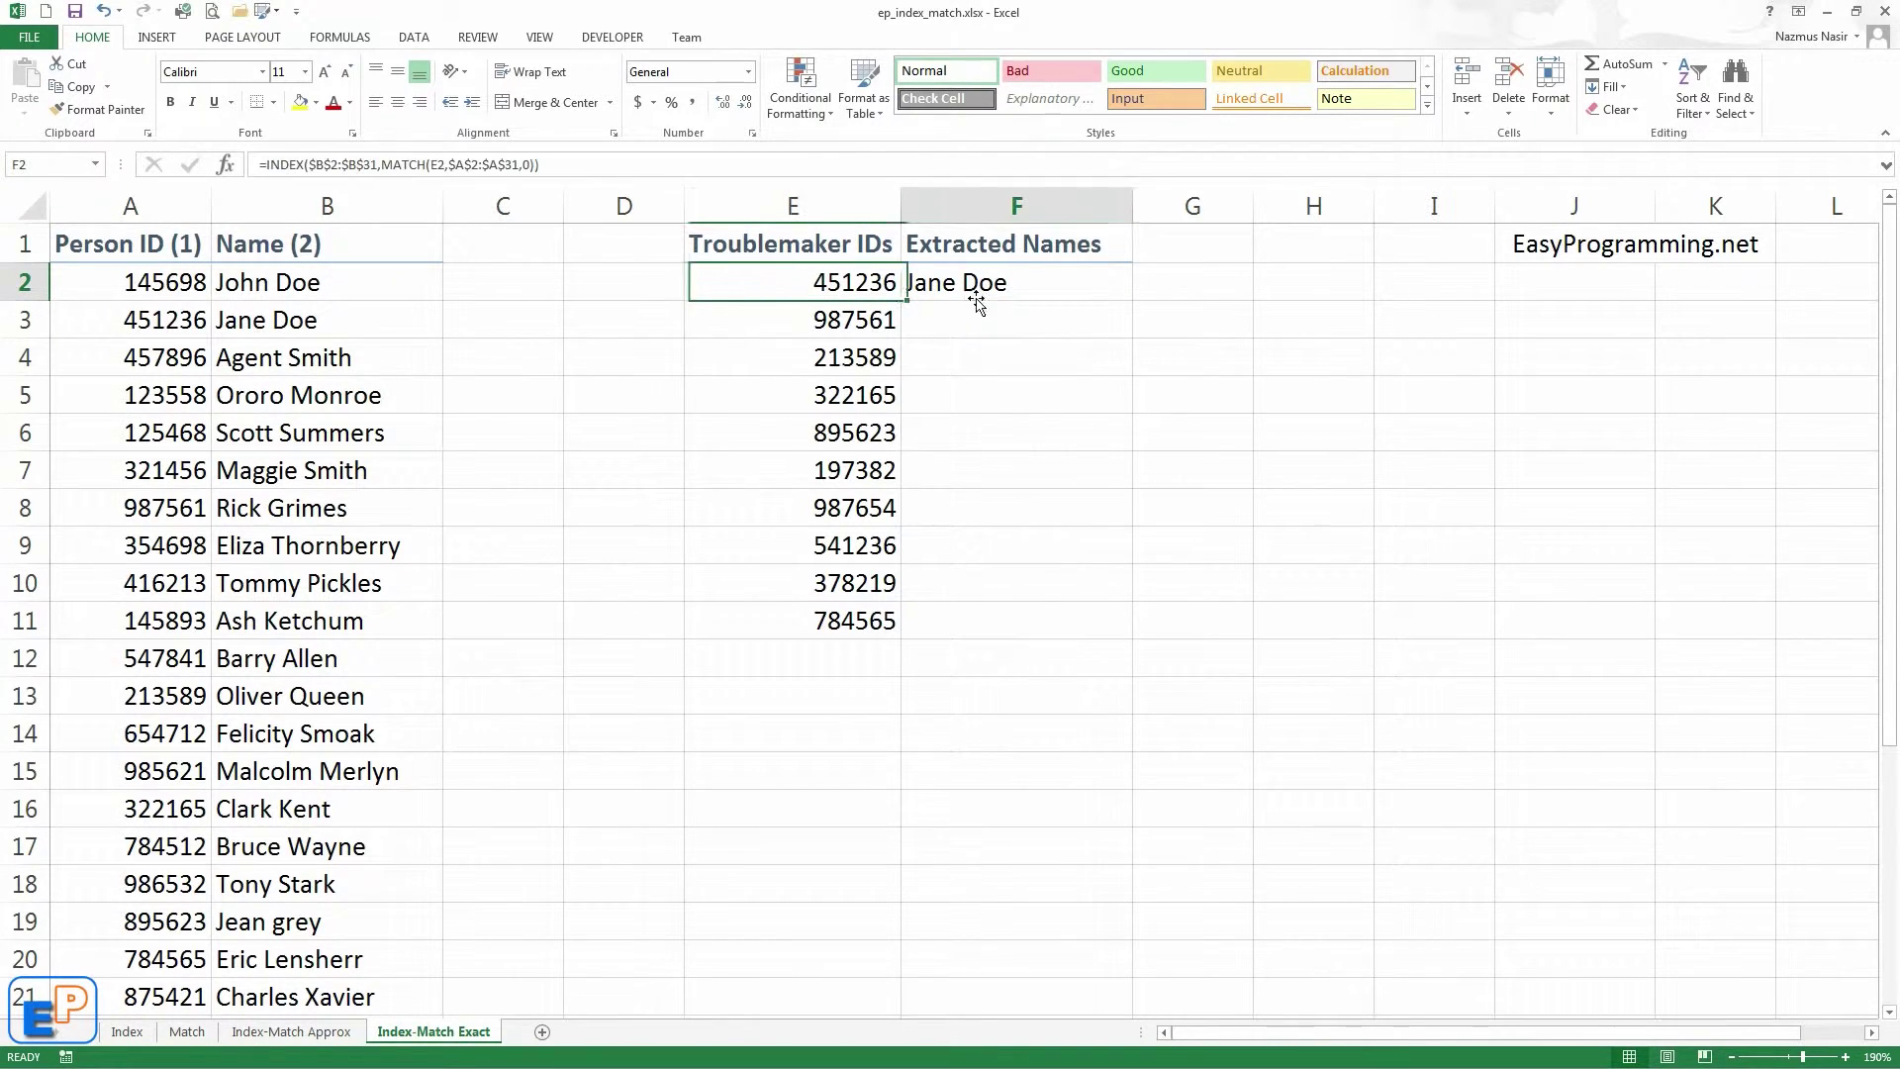
pyautogui.click(967, 483)
pyautogui.write('=index')
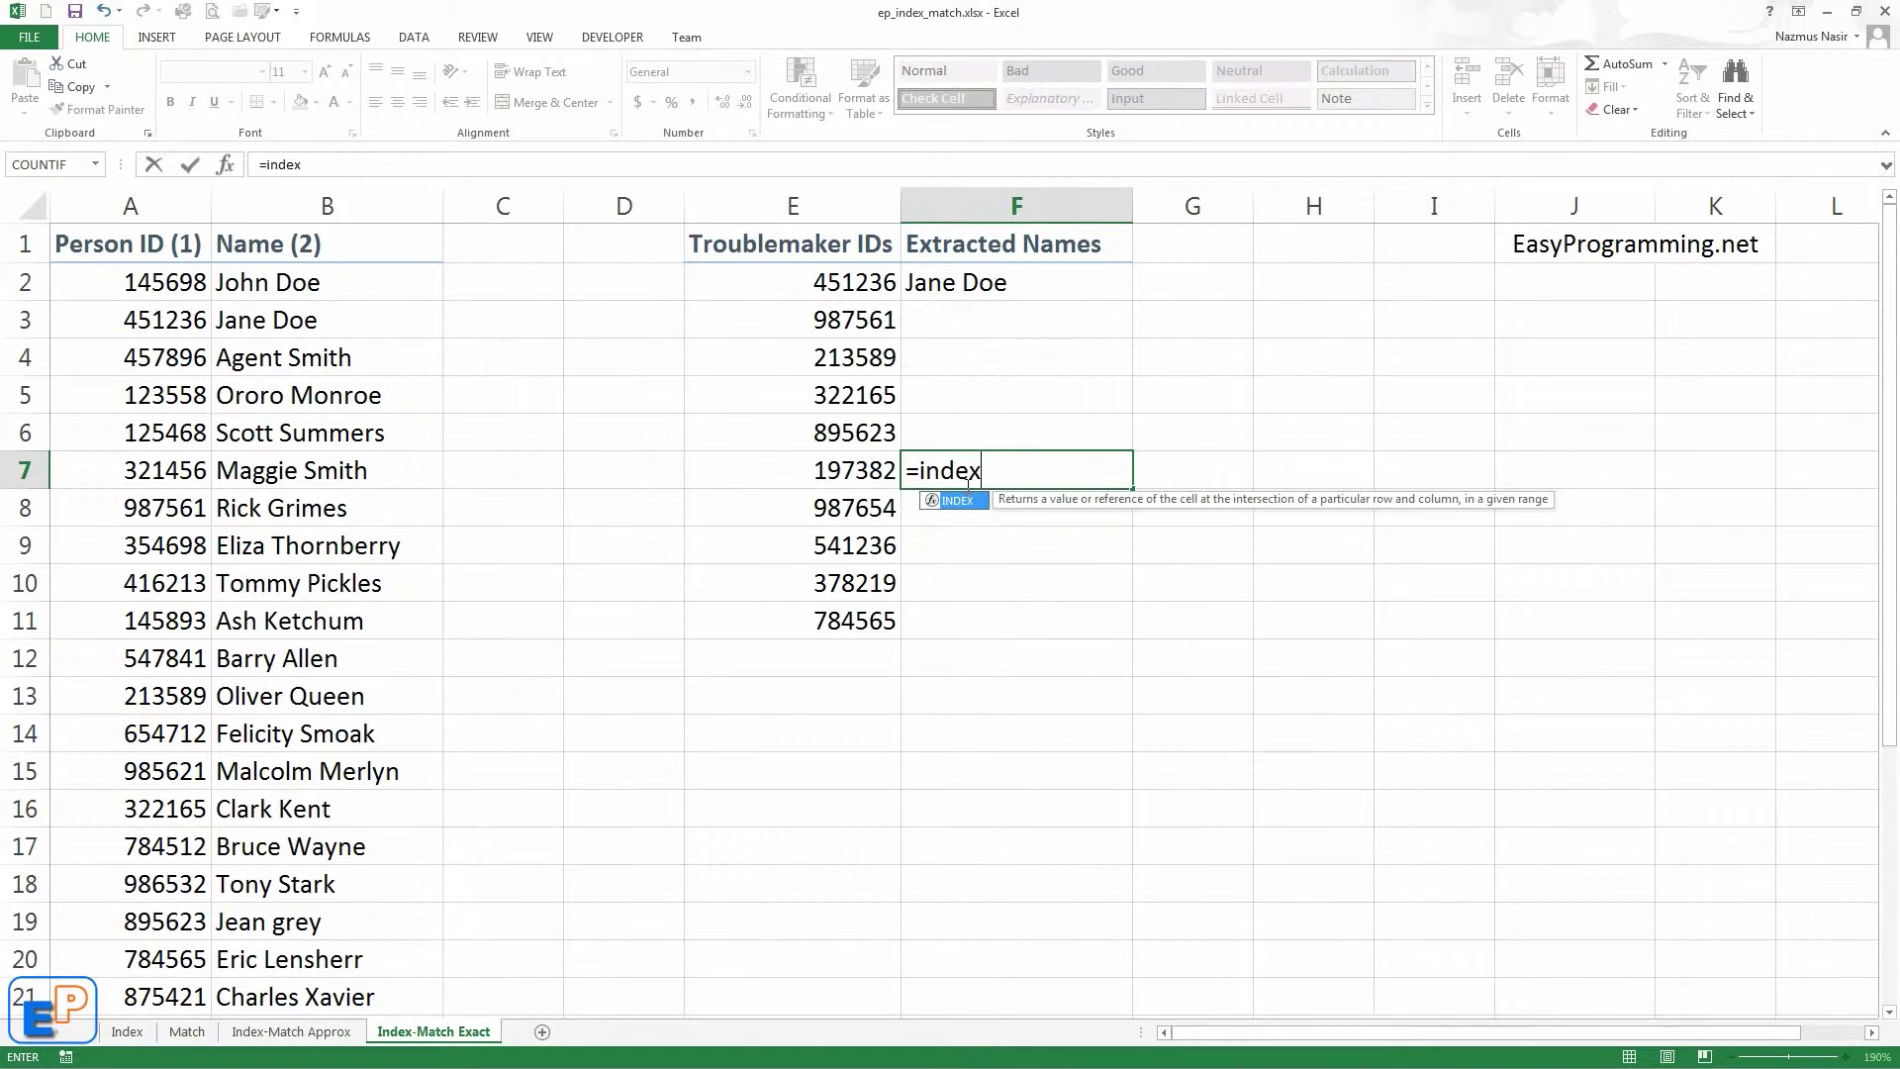
pyautogui.press('Tab')
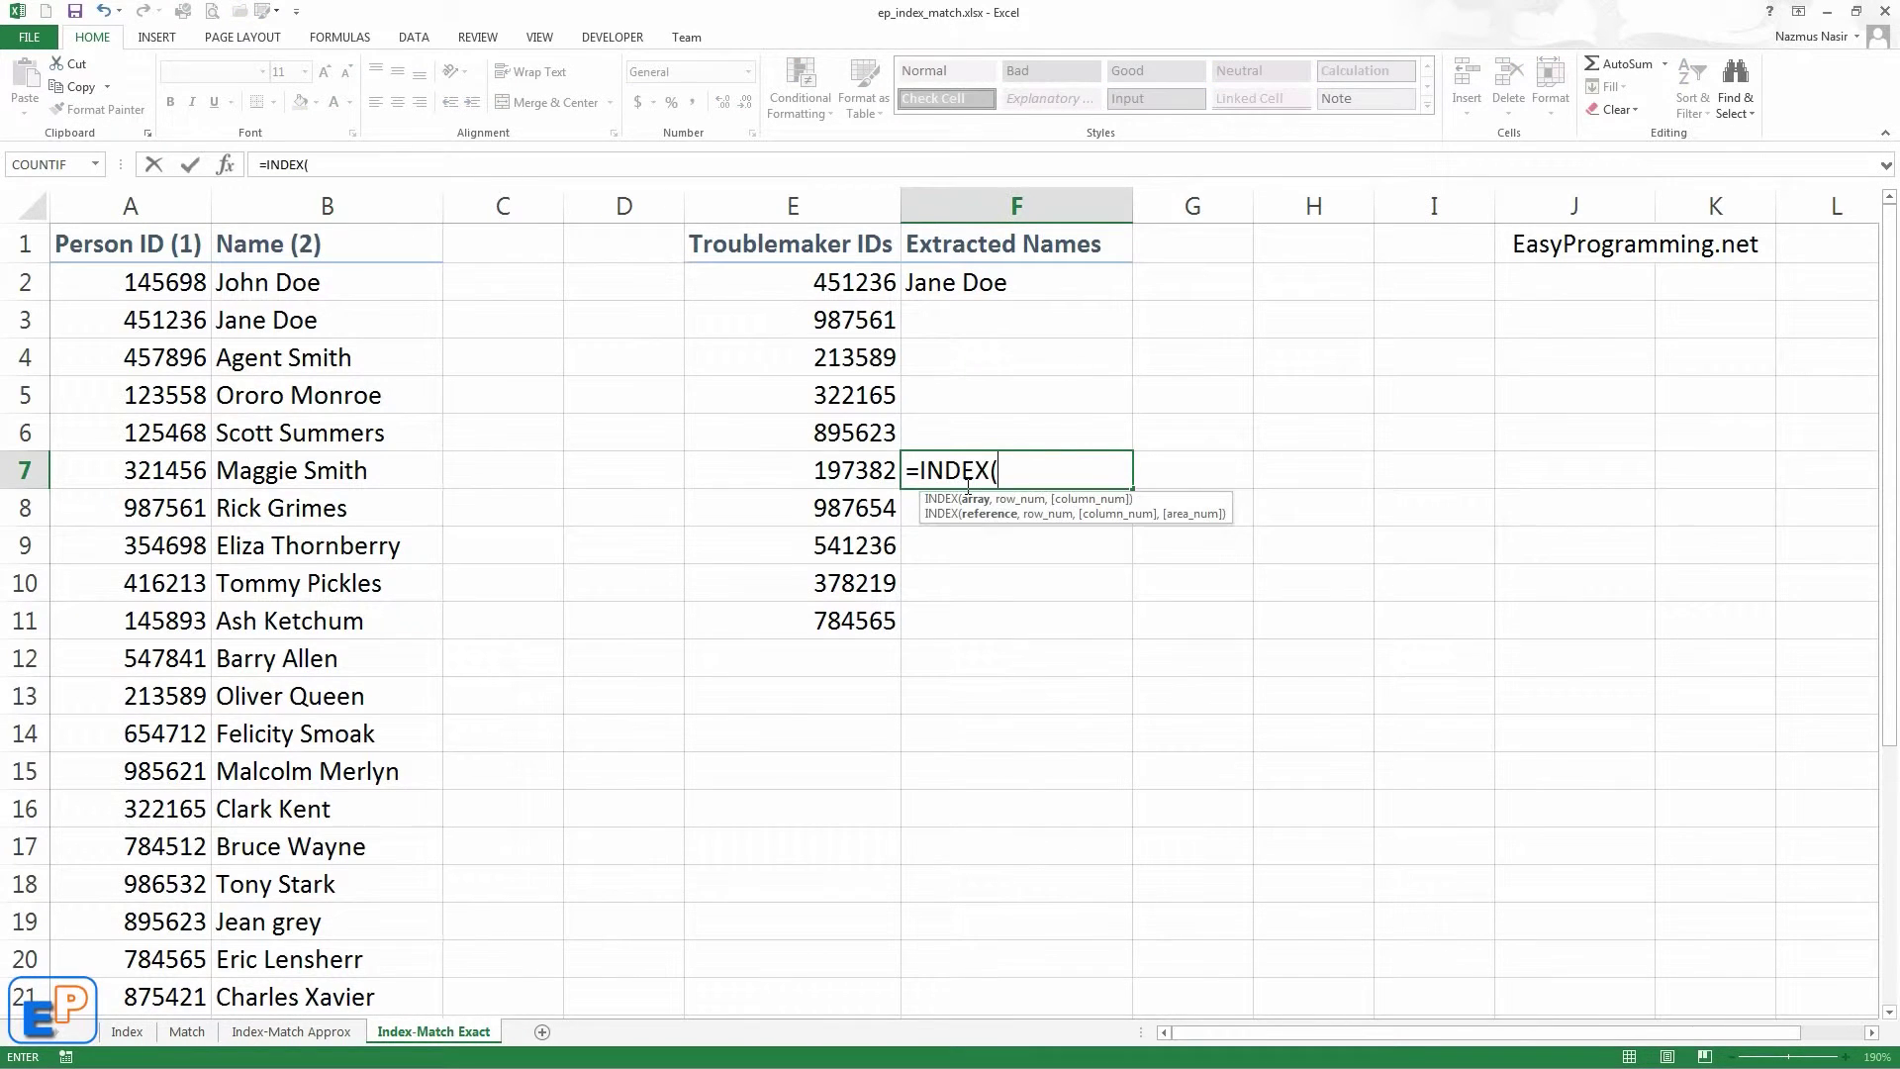
pyautogui.click(229, 273)
pyautogui.hotkey('ctrl', 'shift', 'Down')
pyautogui.press('F4')
pyautogui.scroll(4, 230, 272)
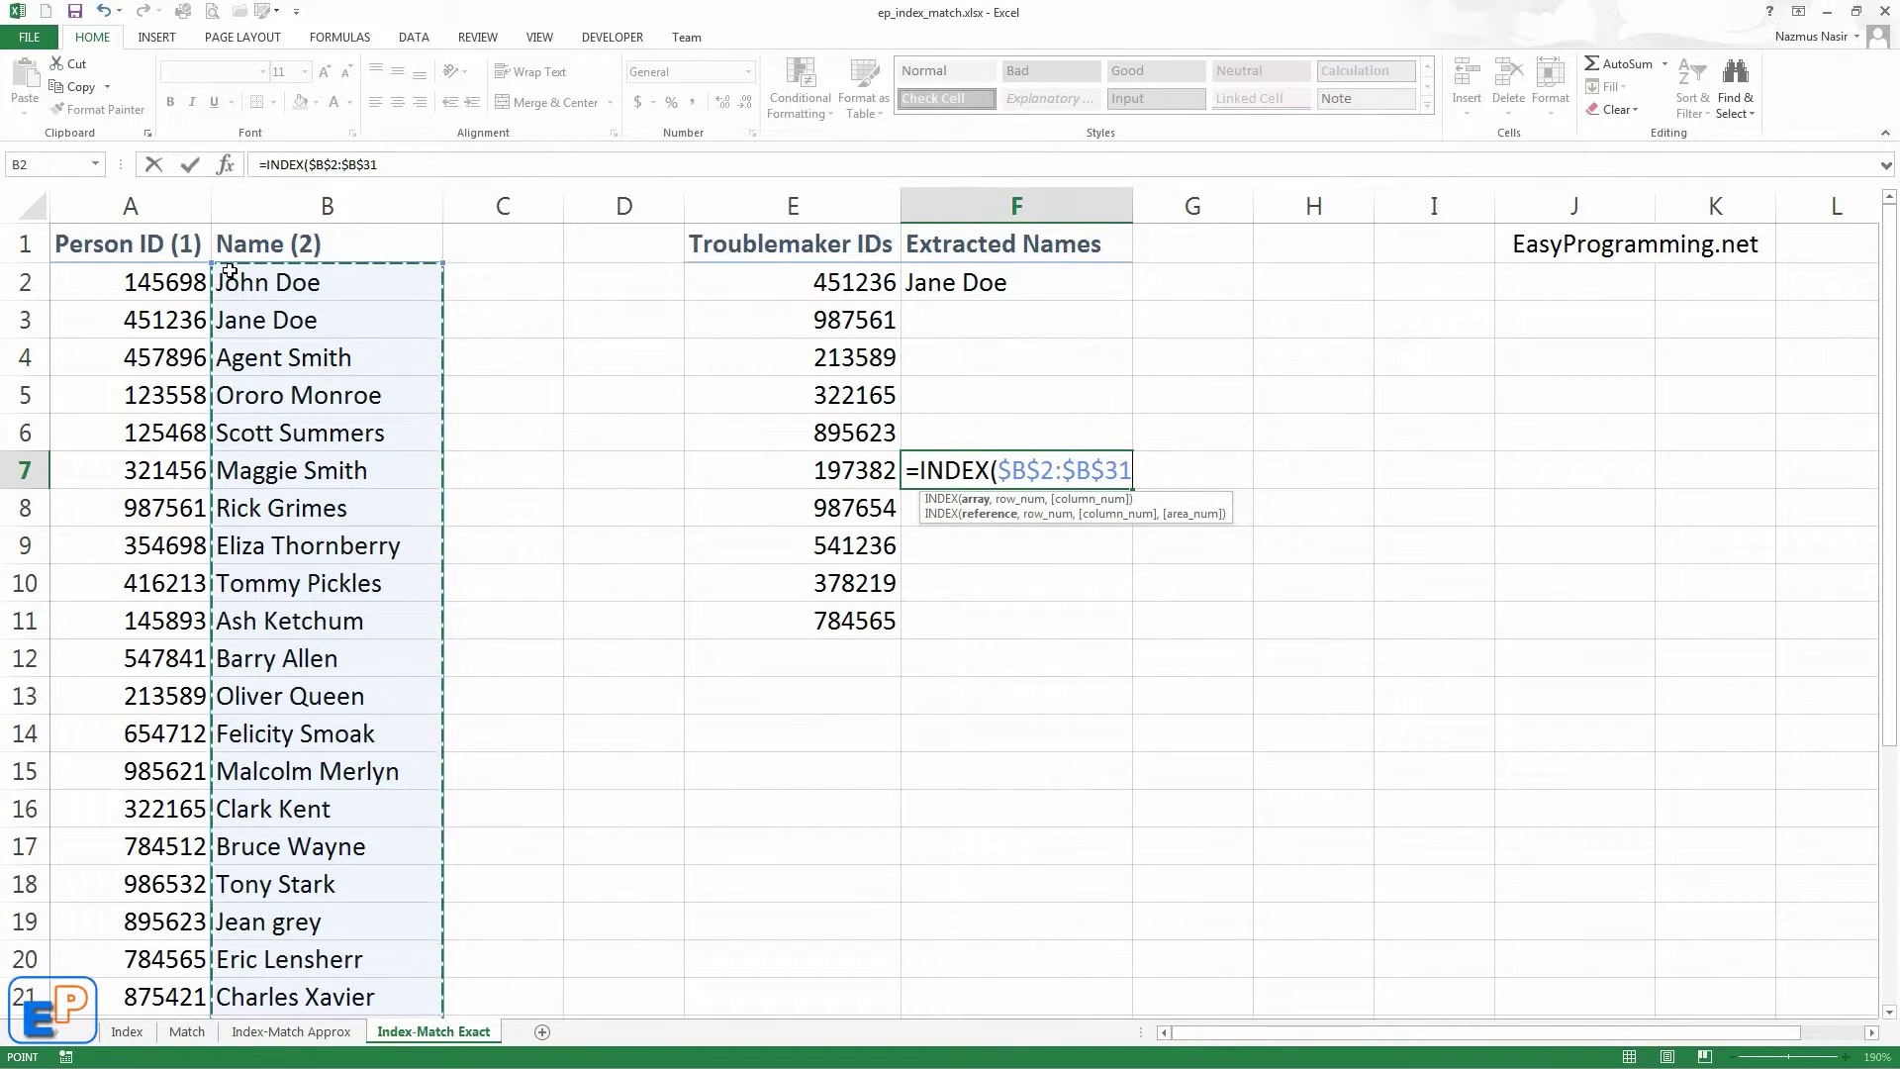
# Complete F7 with MATCH(E7,$A$2:$A$31,0) so it returns William Stryker for ID 197382.
pyautogui.write(',')
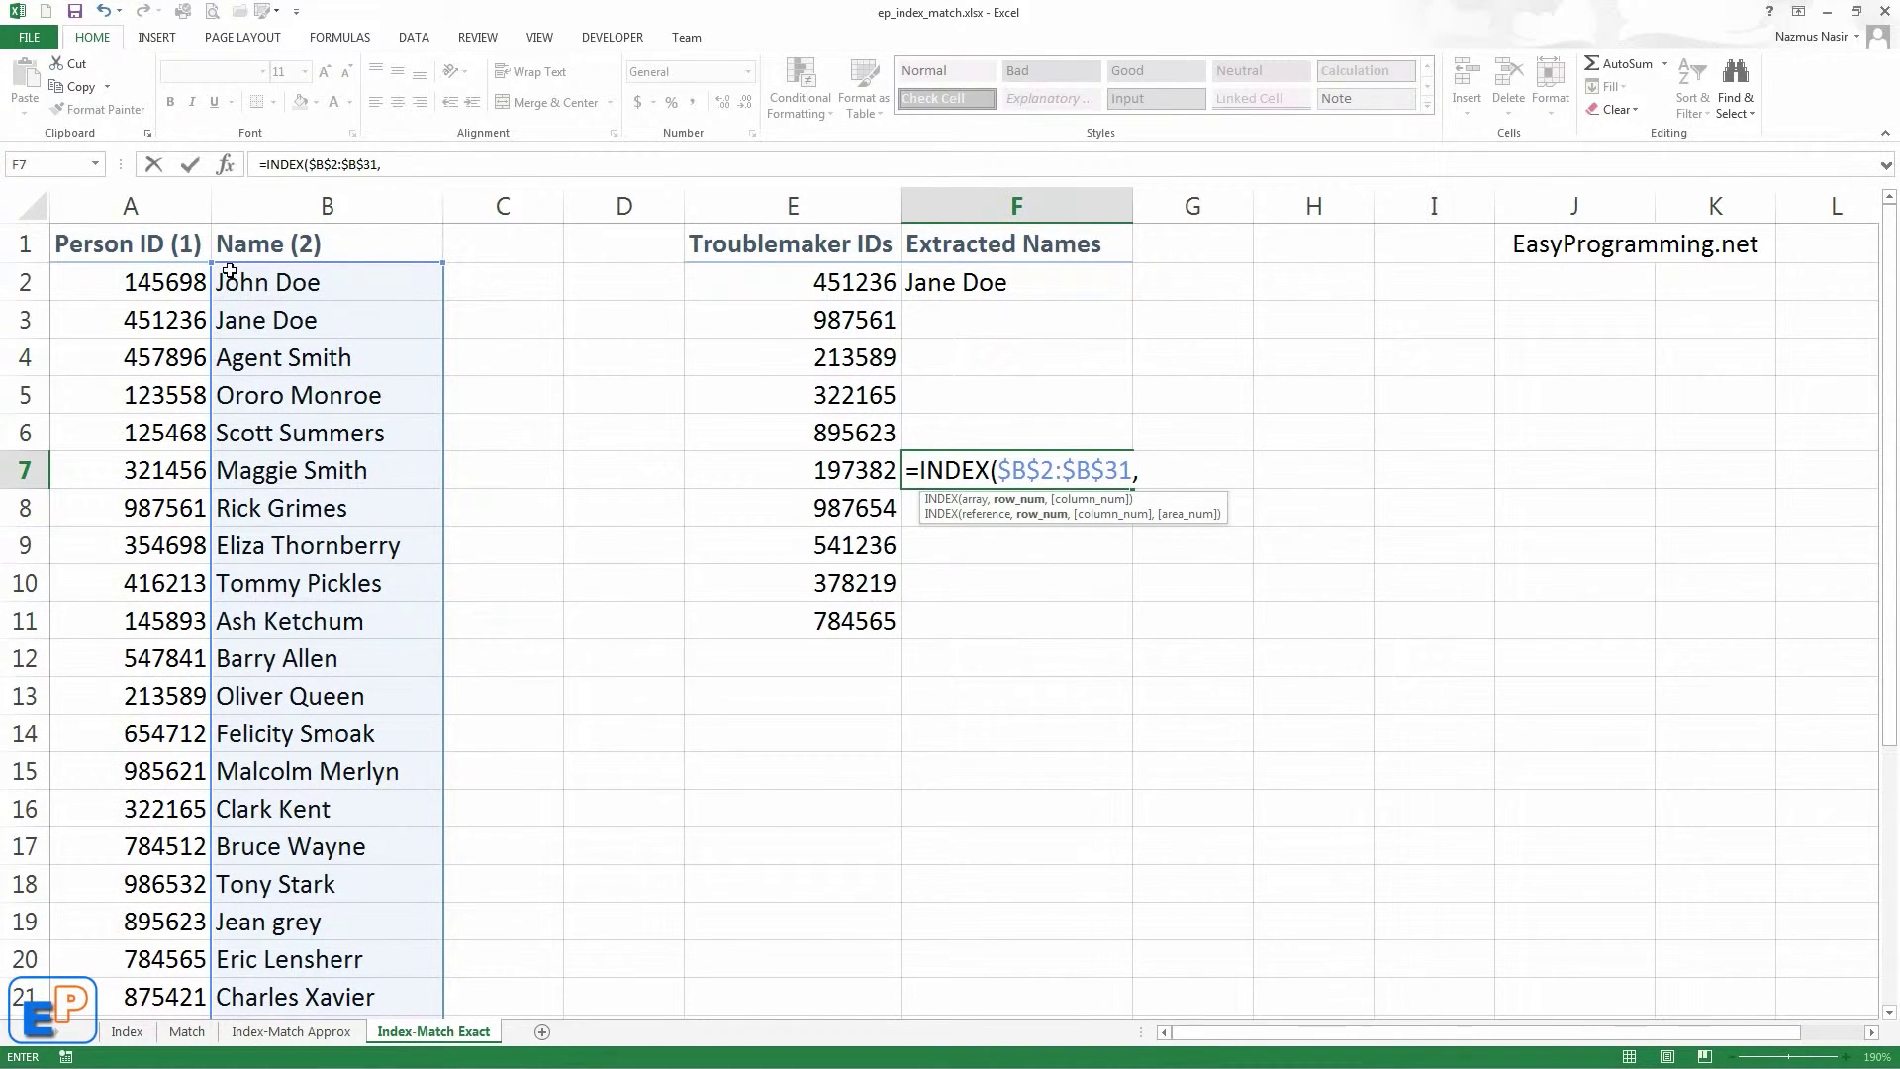
pyautogui.write('match(')
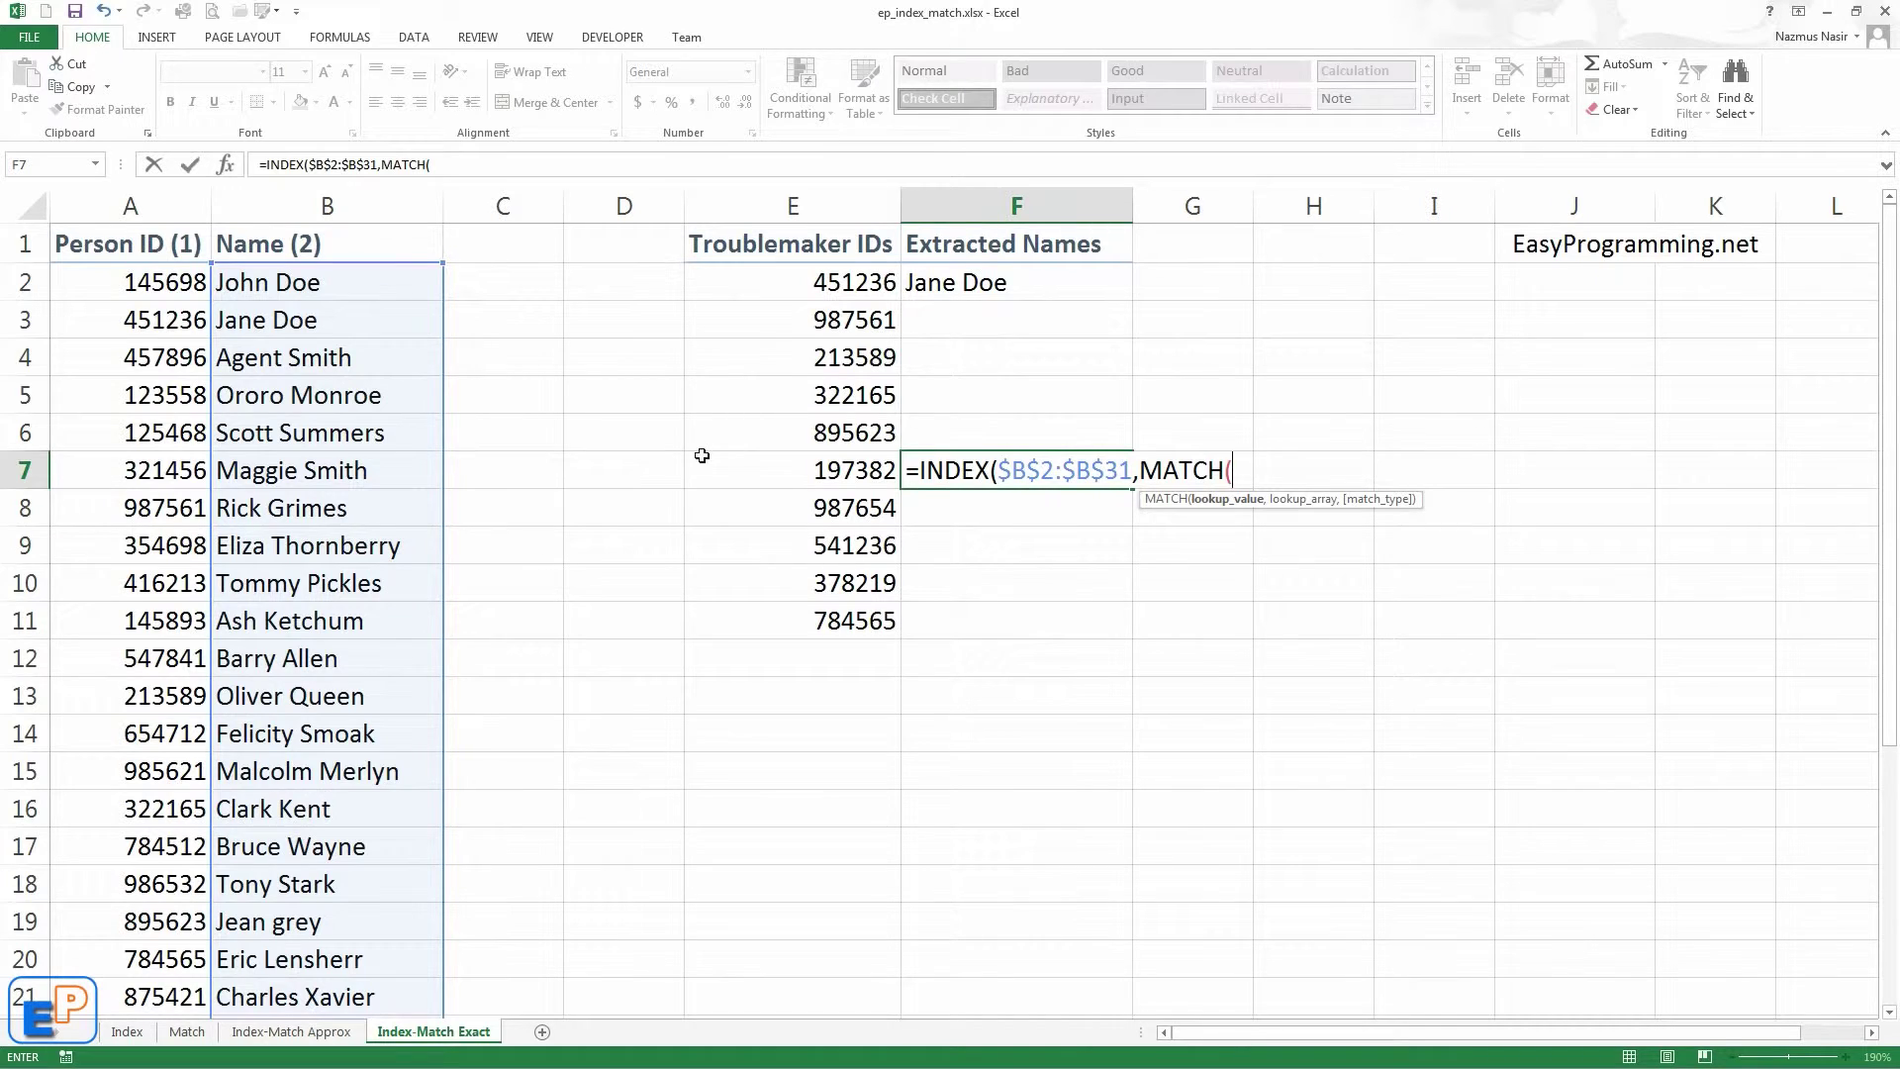
pyautogui.click(849, 473)
pyautogui.write(',')
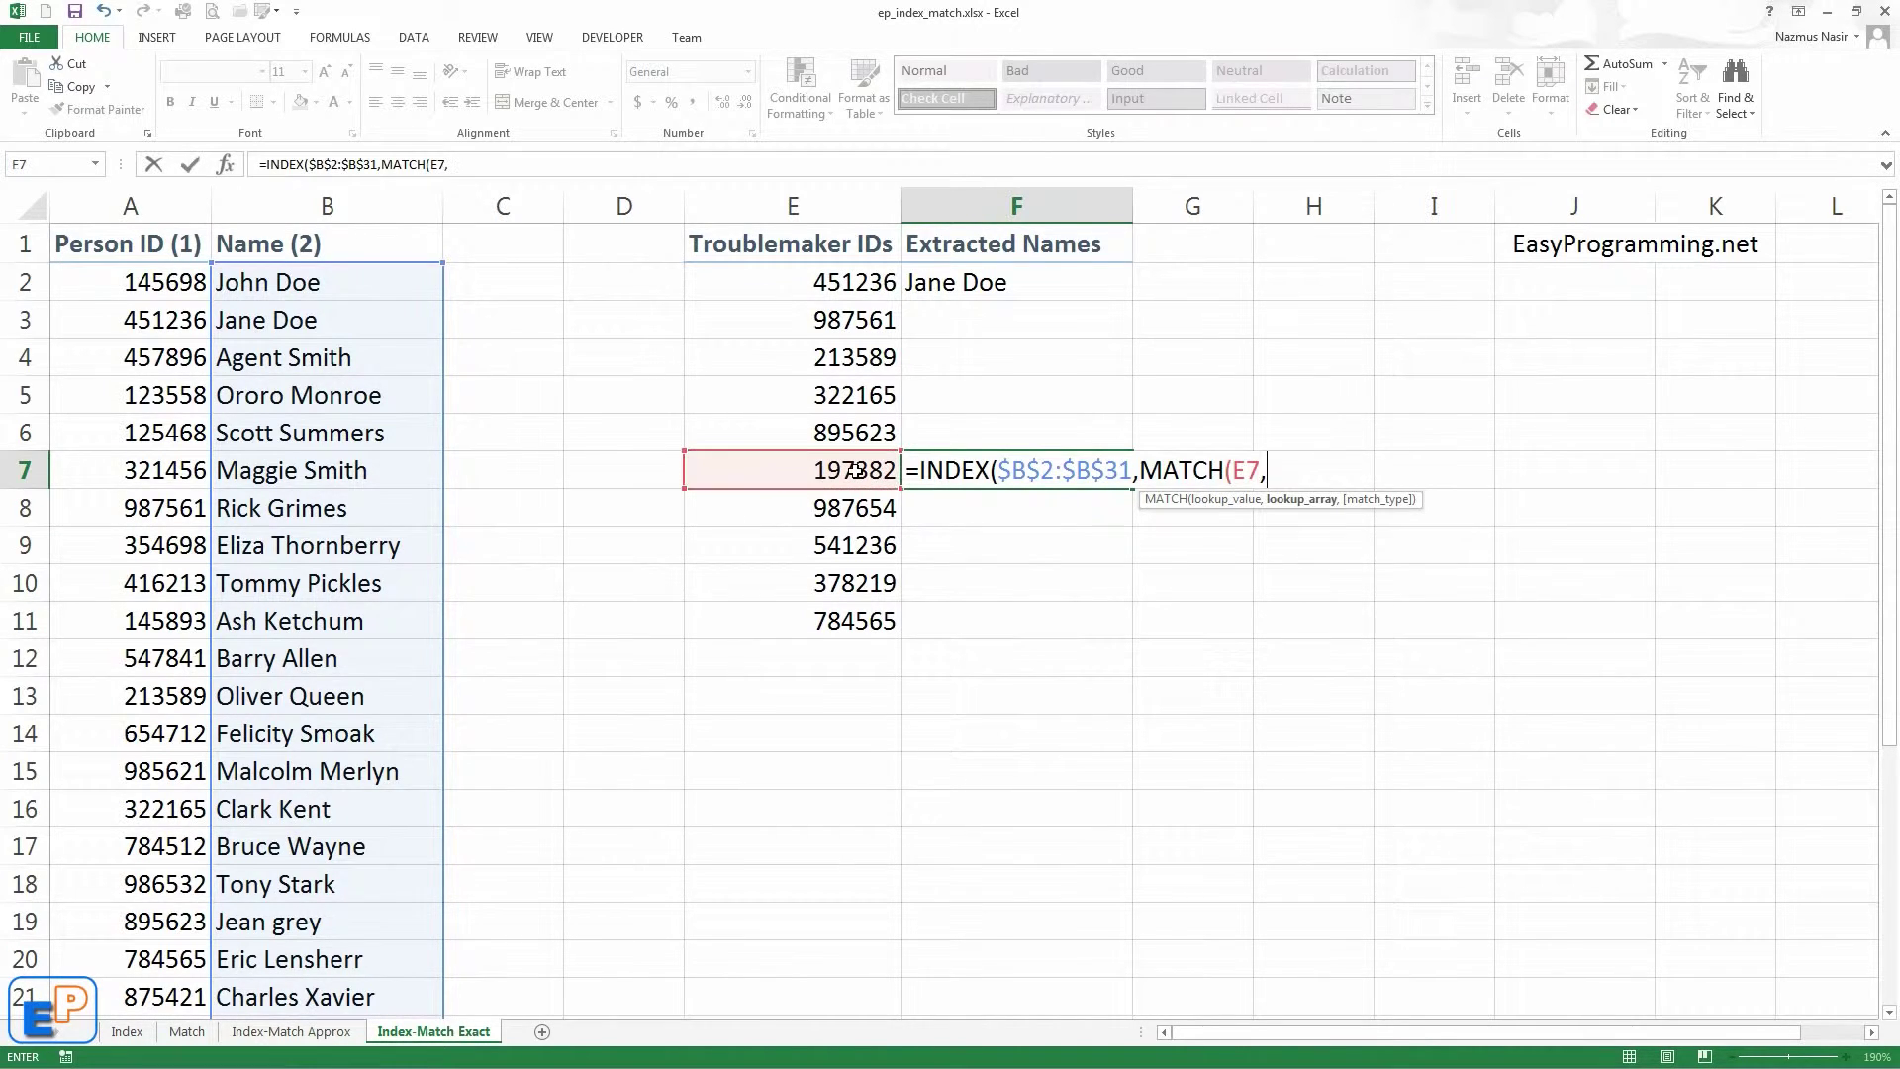
pyautogui.scroll(-1, 377, 318)
pyautogui.scroll(1, 377, 318)
pyautogui.click(155, 282)
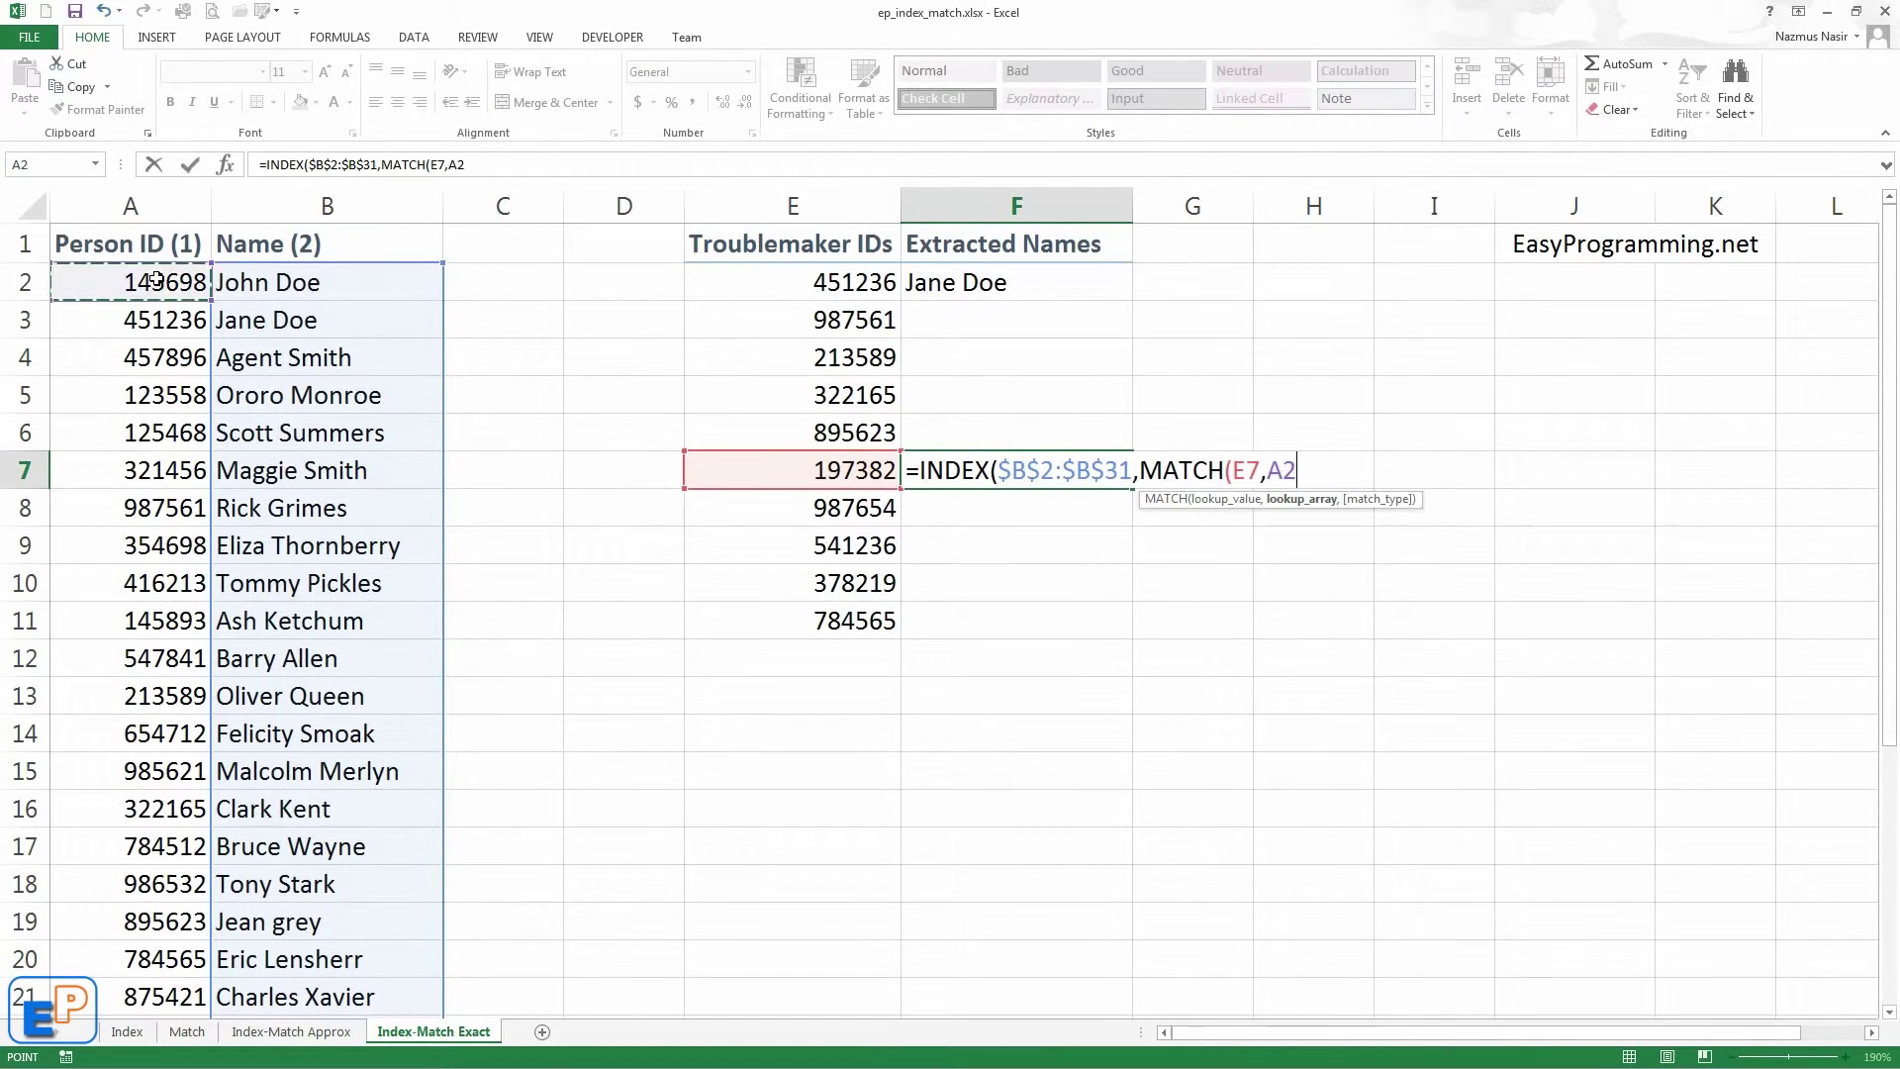
pyautogui.hotkey('ctrl', 'shift', 'Down')
pyautogui.scroll(3, 155, 282)
pyautogui.press('F4')
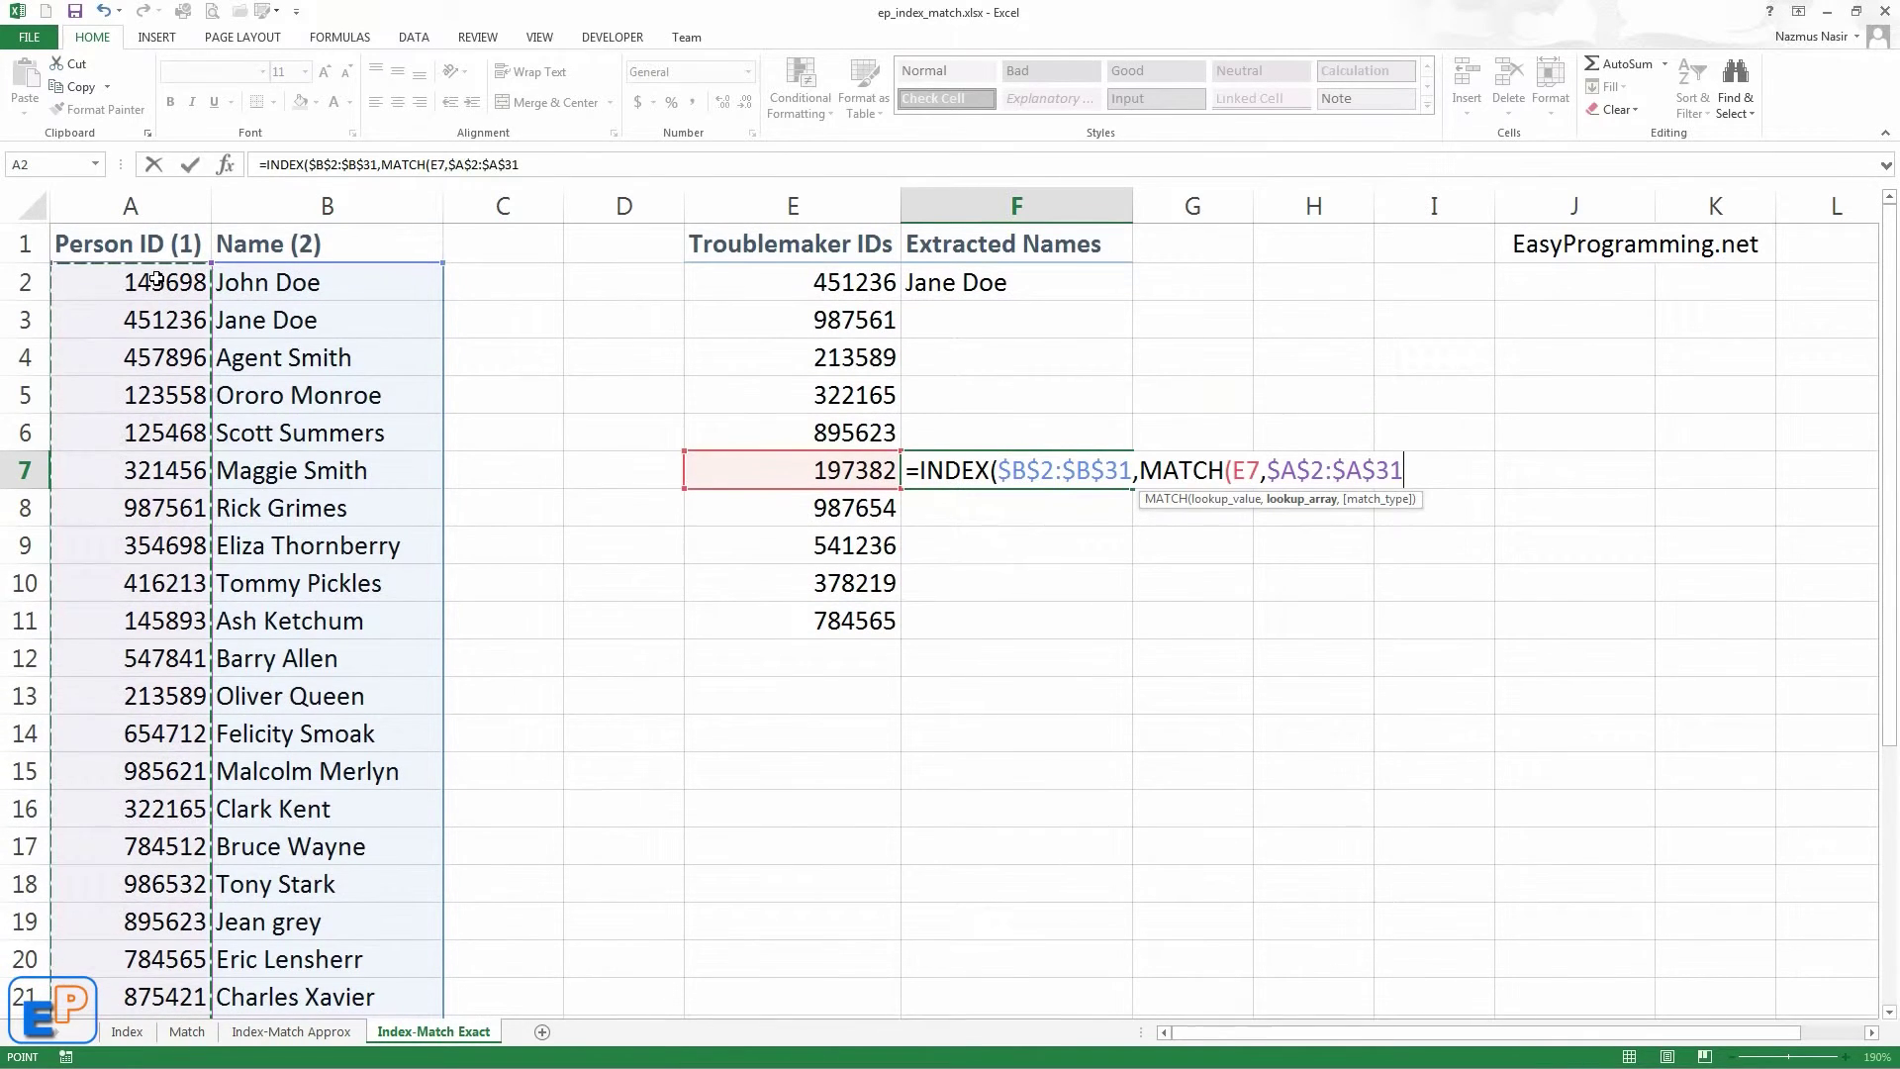
pyautogui.write('0))')
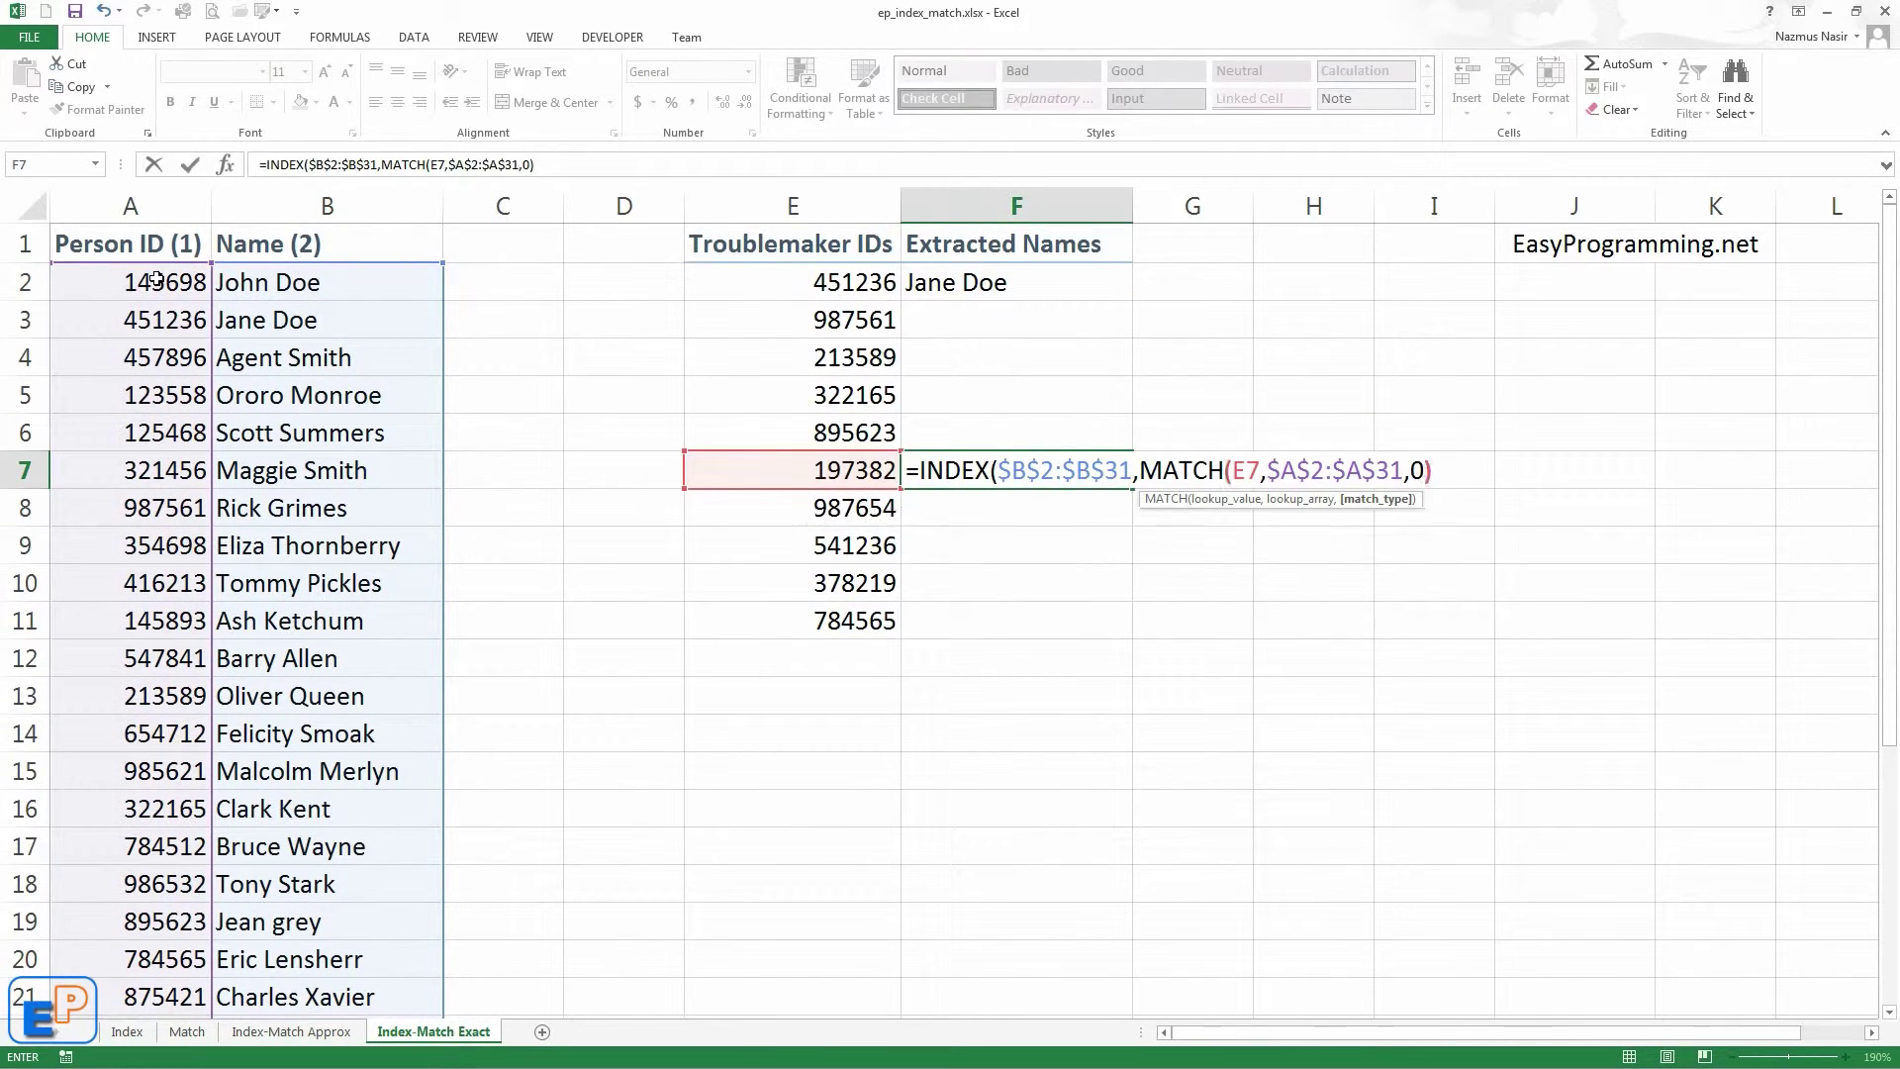
pyautogui.hotkey('ctrl', 'Return')
pyautogui.press('Return')
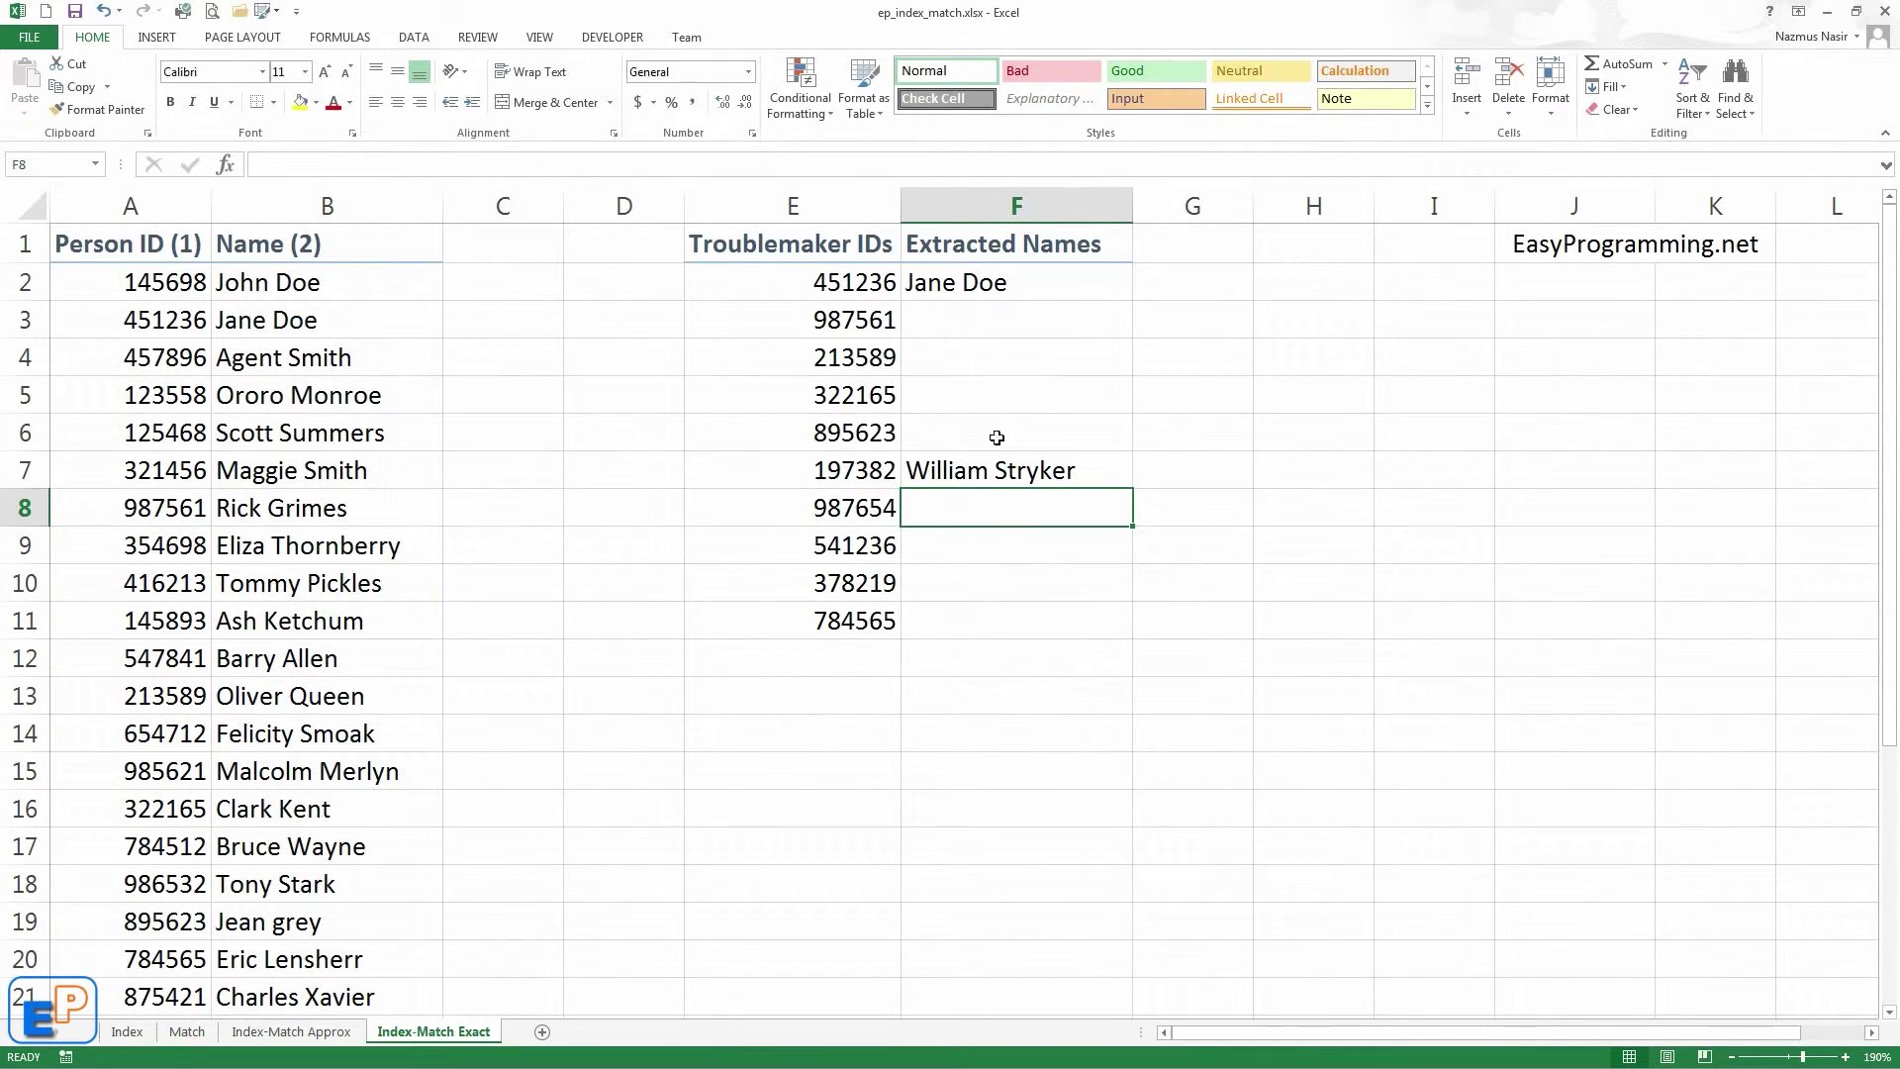
pyautogui.click(1007, 469)
# Copy F2's formula down to F6 and F7's down to F11, filling names for all ten IDs.
pyautogui.click(871, 471)
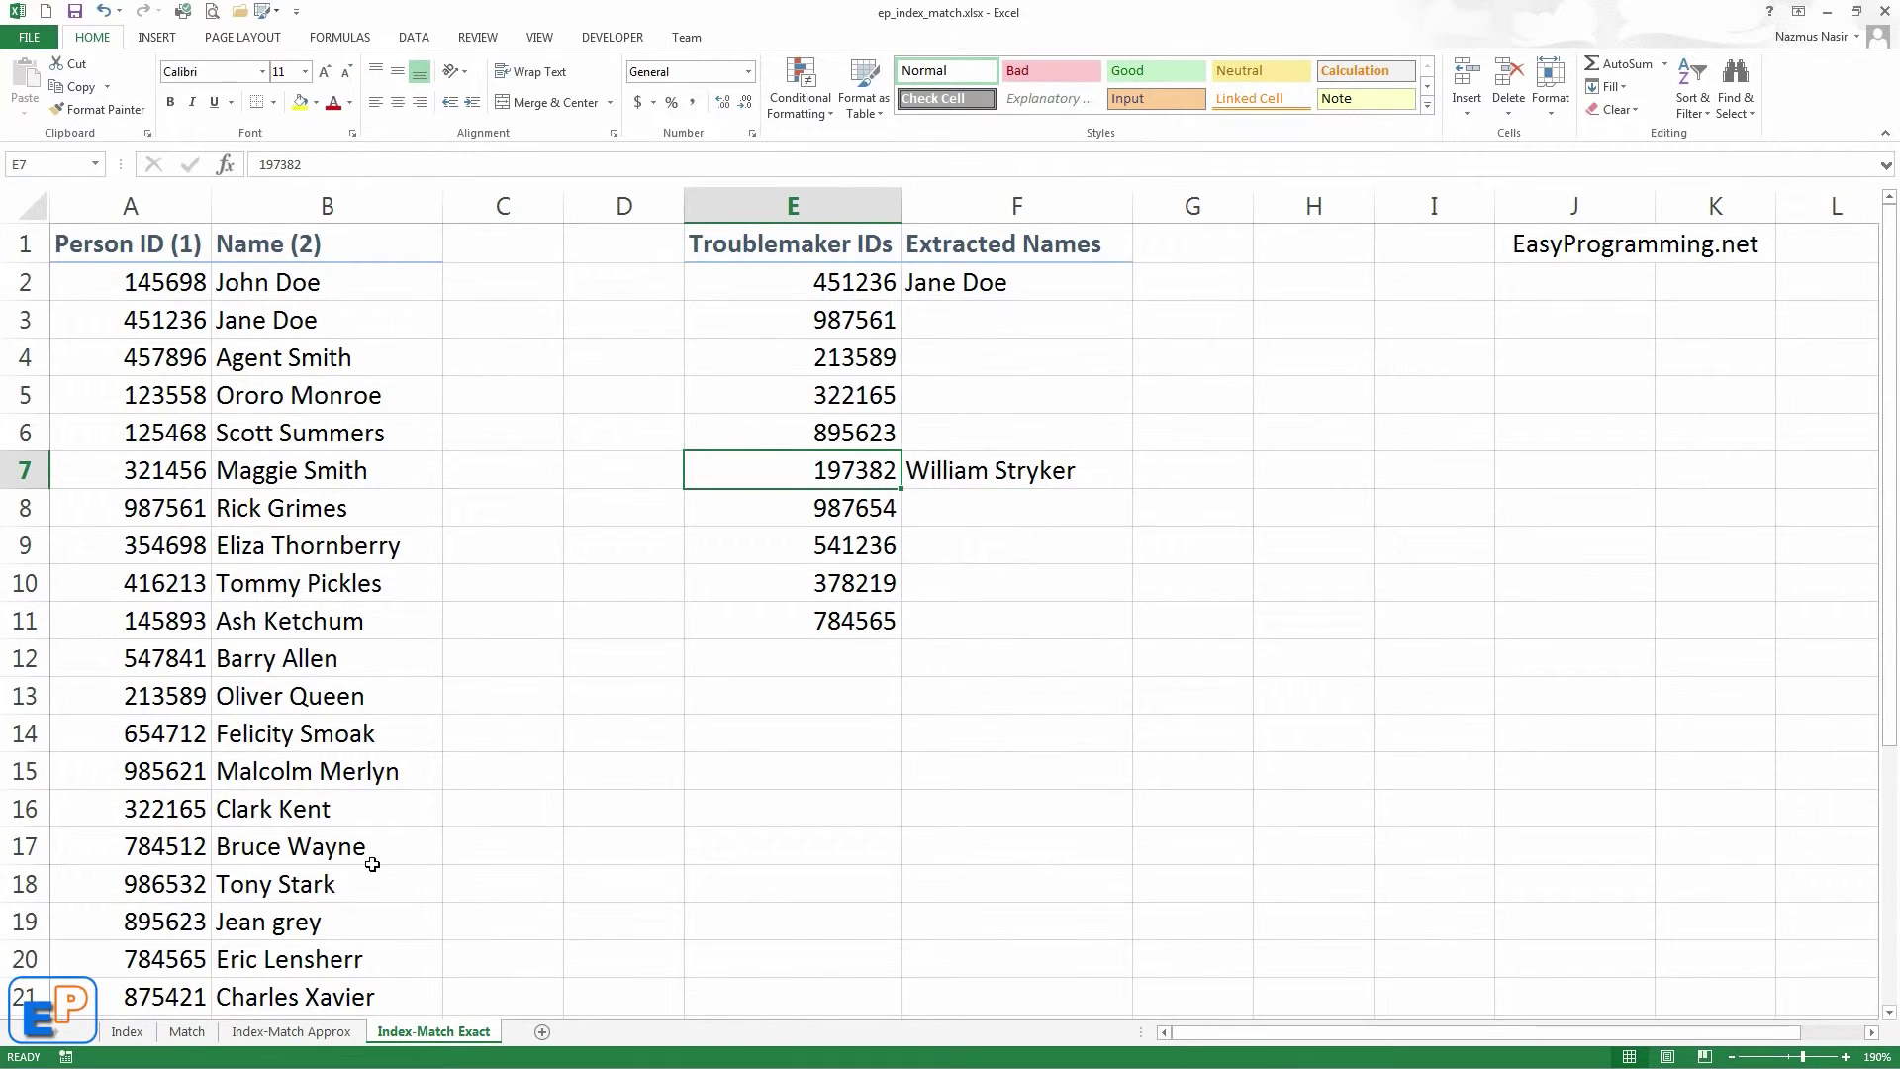
pyautogui.scroll(-3, 371, 857)
pyautogui.scroll(-1, 367, 839)
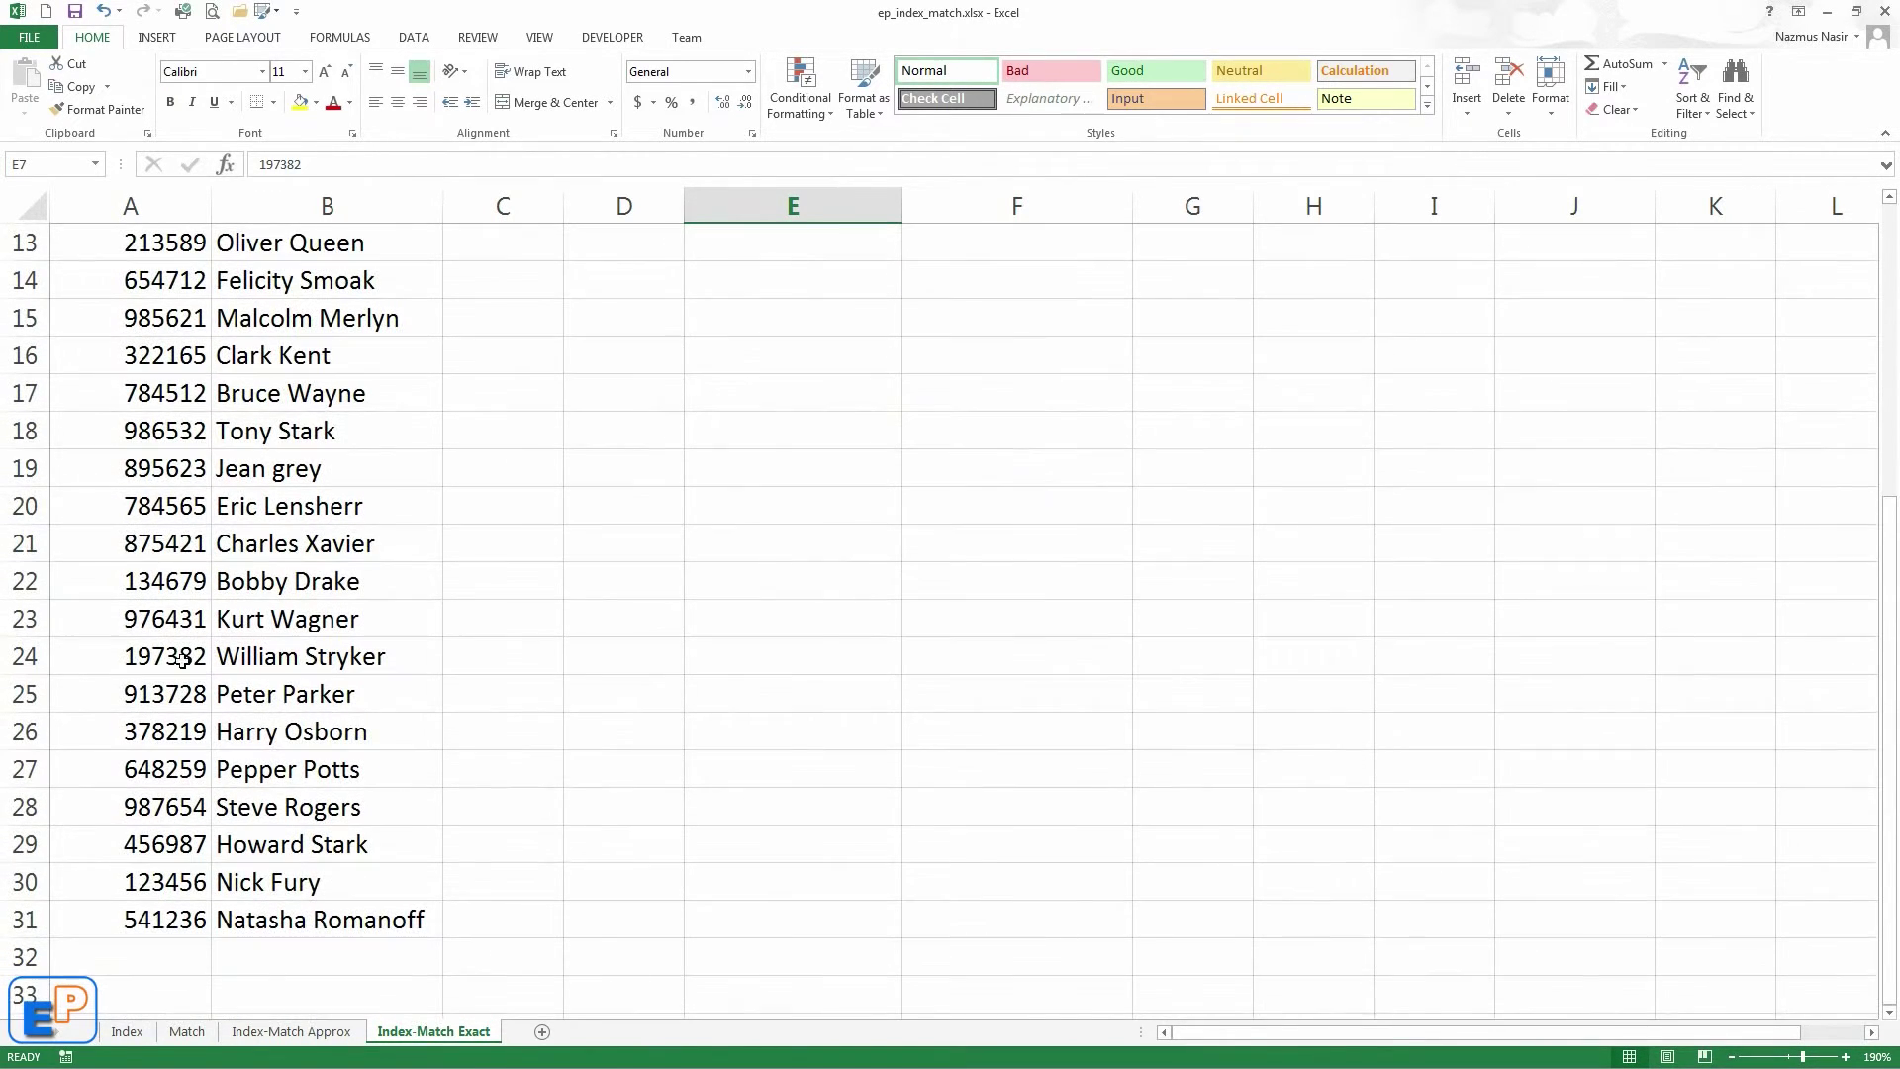
pyautogui.scroll(4, 392, 391)
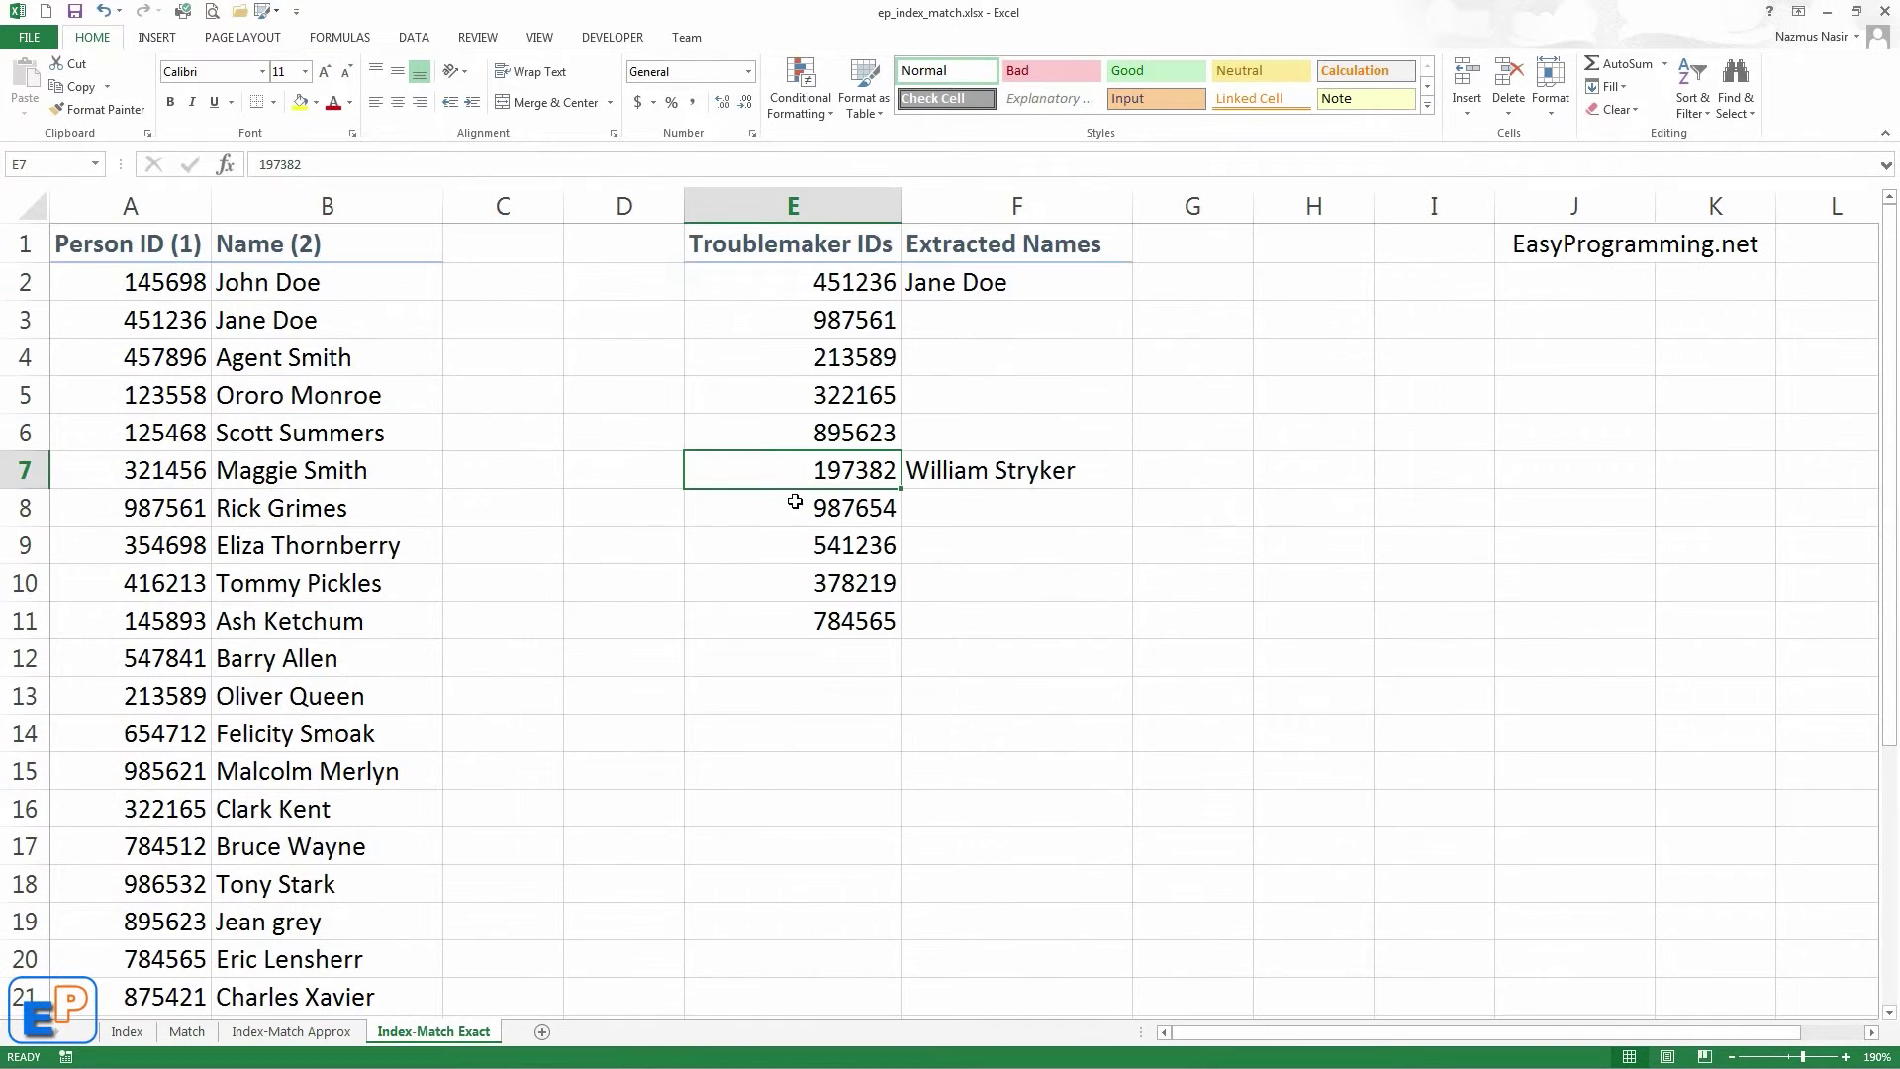
pyautogui.click(1128, 291)
pyautogui.moveTo(1132, 288); pyautogui.dragTo(1114, 448)
pyautogui.click(1114, 467)
pyautogui.doubleClick(1135, 492)
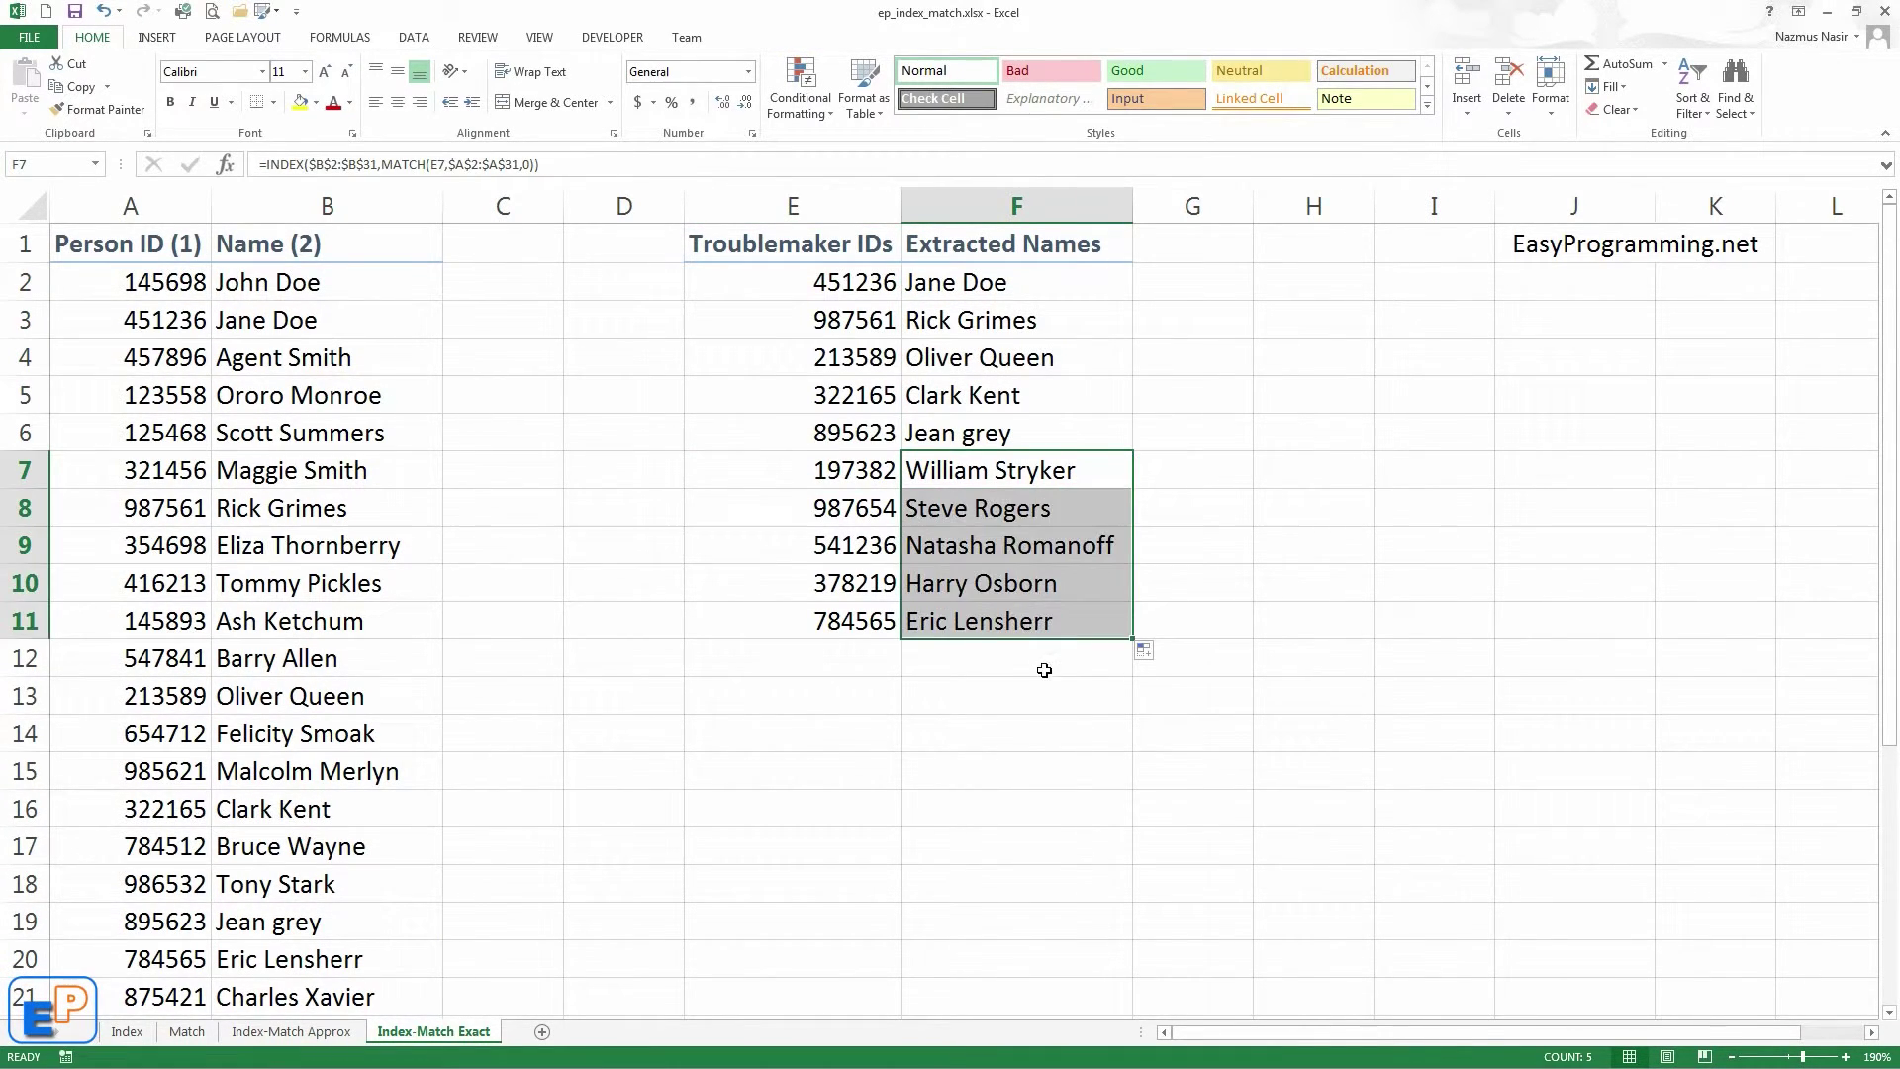
pyautogui.click(1023, 658)
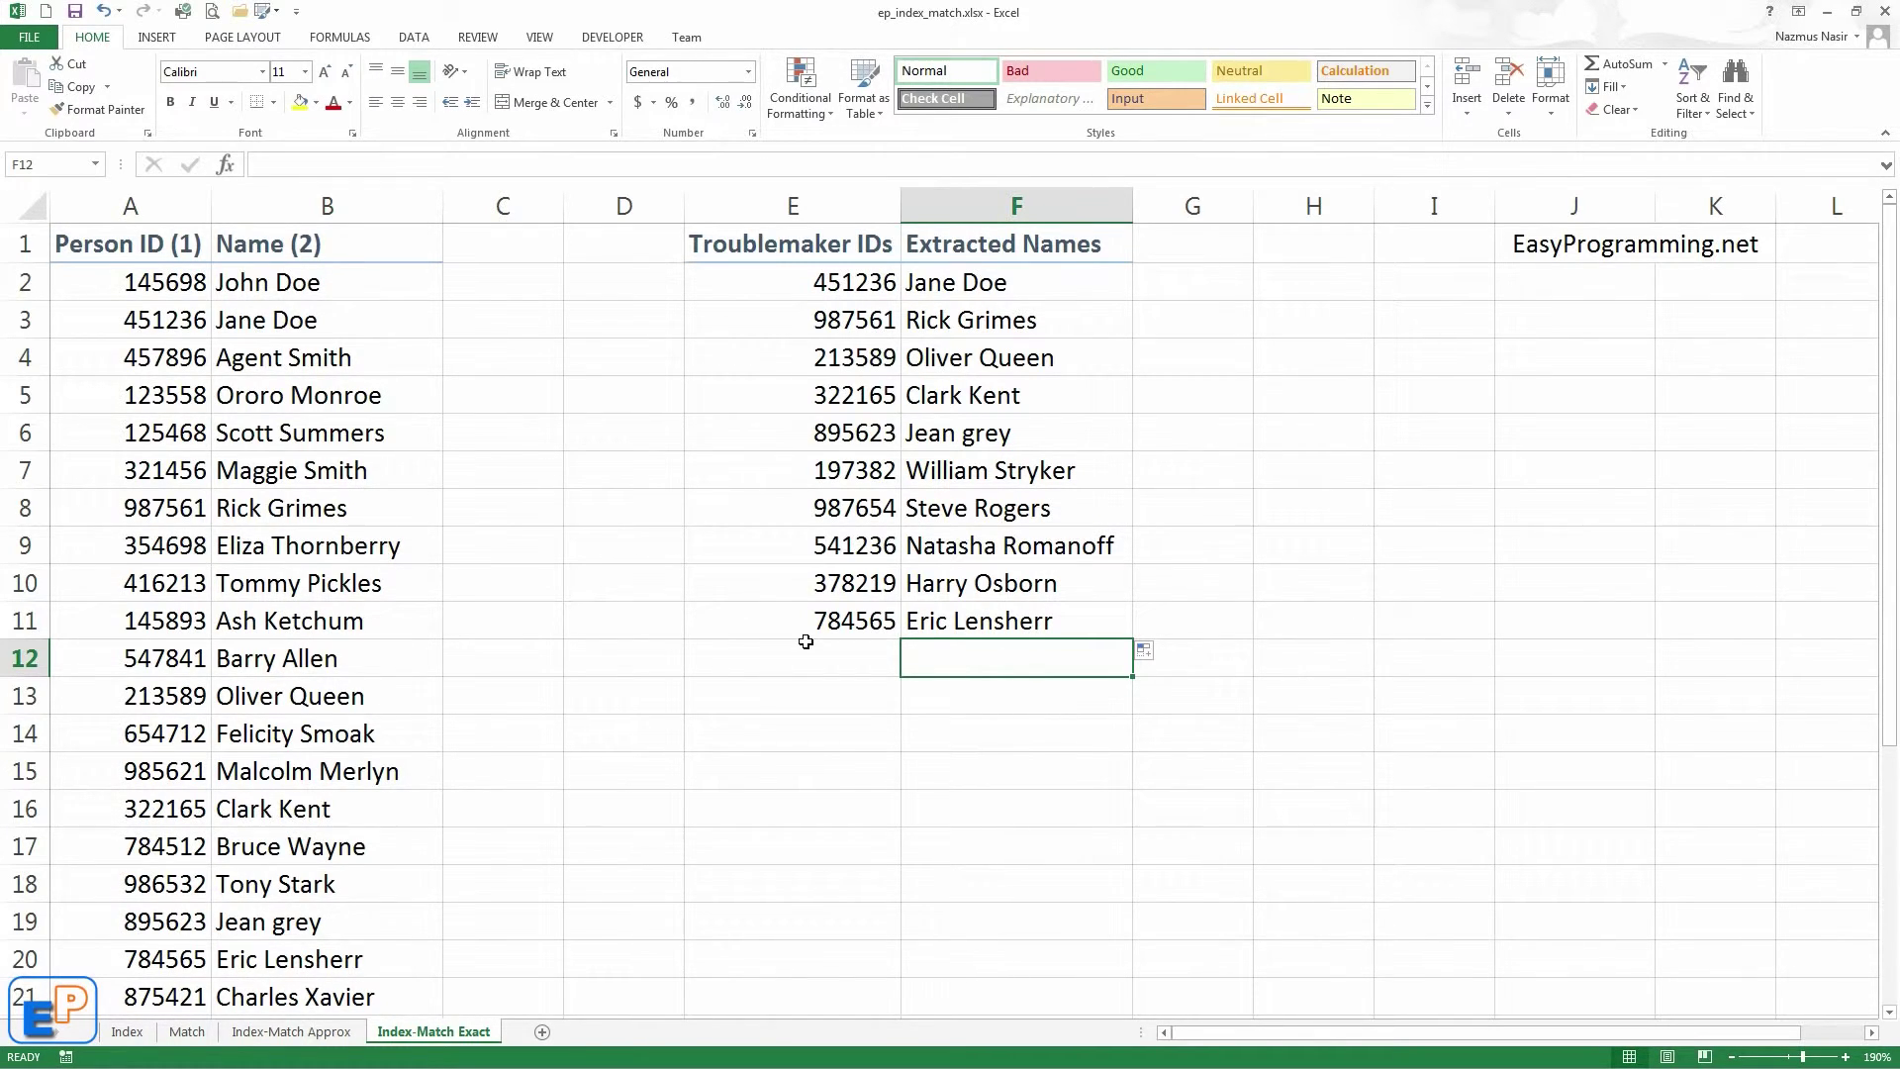
pyautogui.moveTo(140, 284)
pyautogui.mouseDown()
pyautogui.moveTo(191, 323)
pyautogui.moveTo(278, 800)
pyautogui.mouseUp()
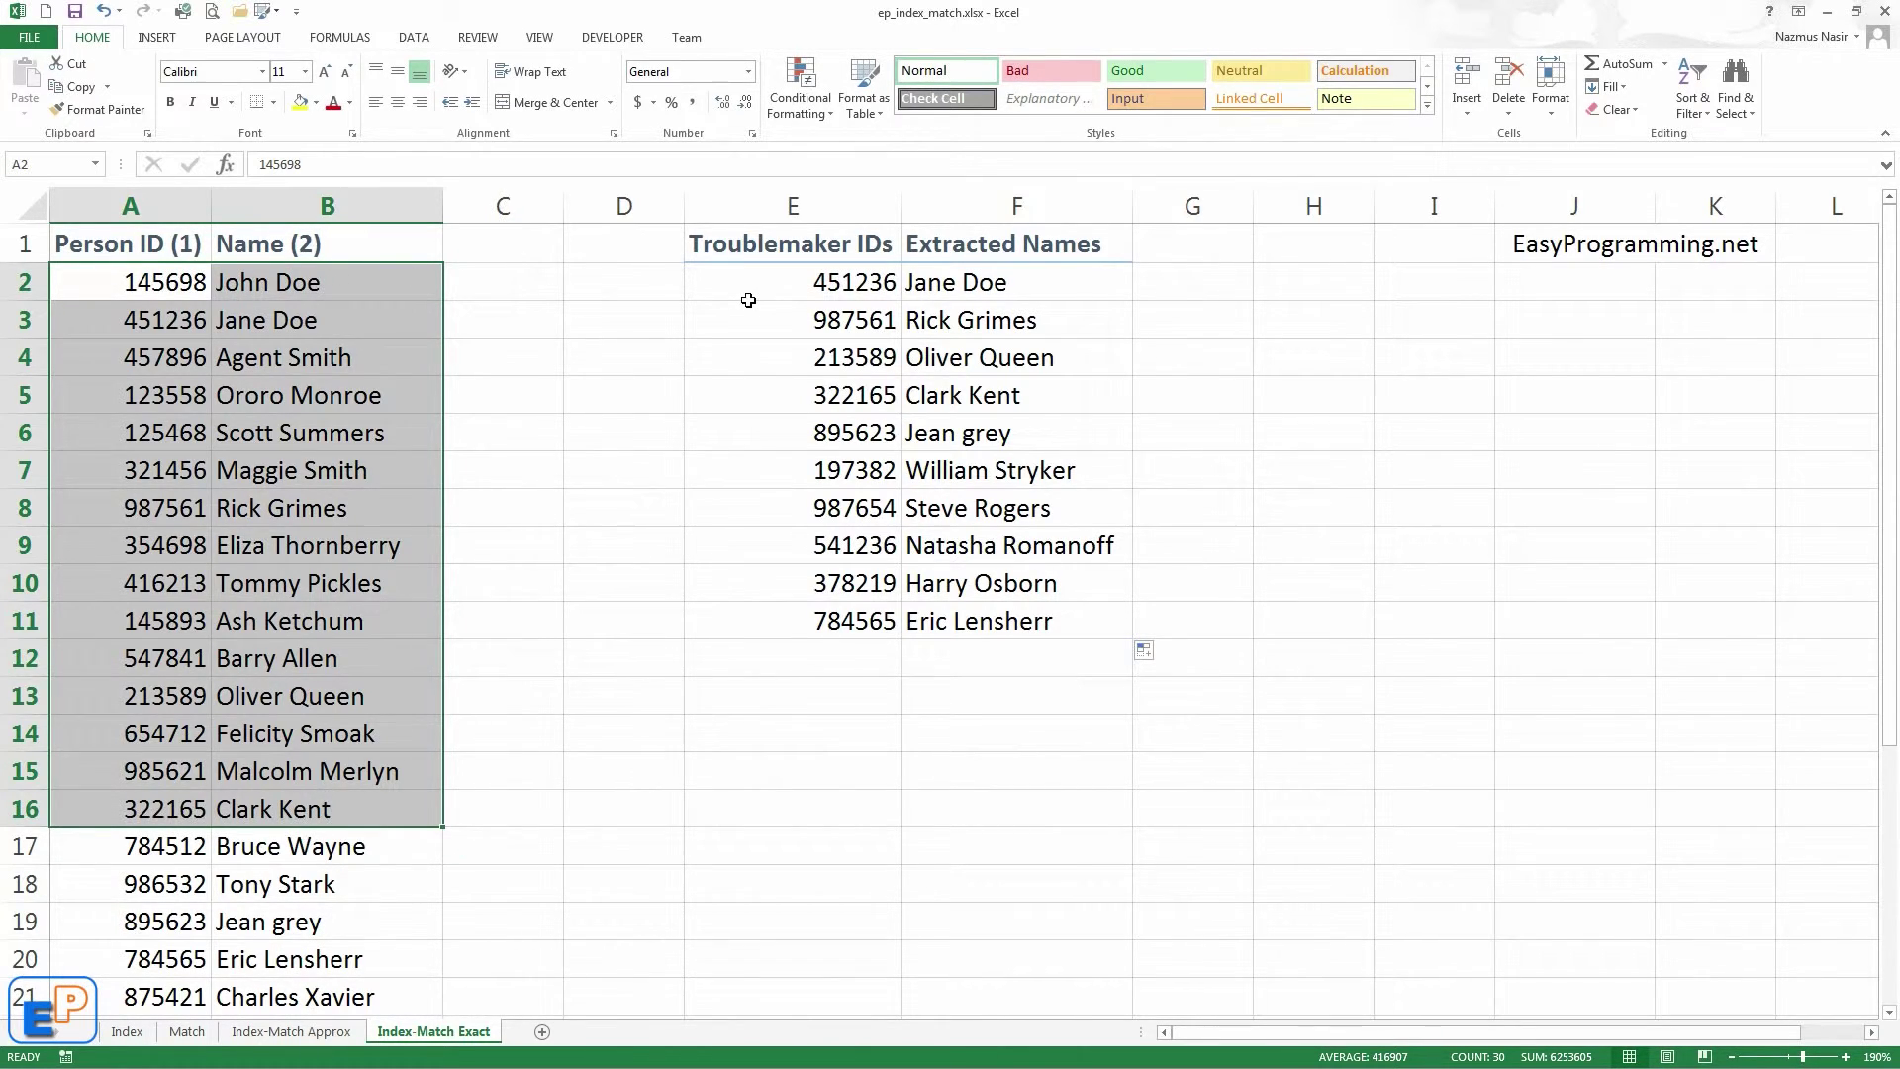
# Show F2's formula =INDEX($B$2:$B$31,MATCH(E2,$A$2:$A$31,0)) with its ranges outlined.
pyautogui.click(1016, 295)
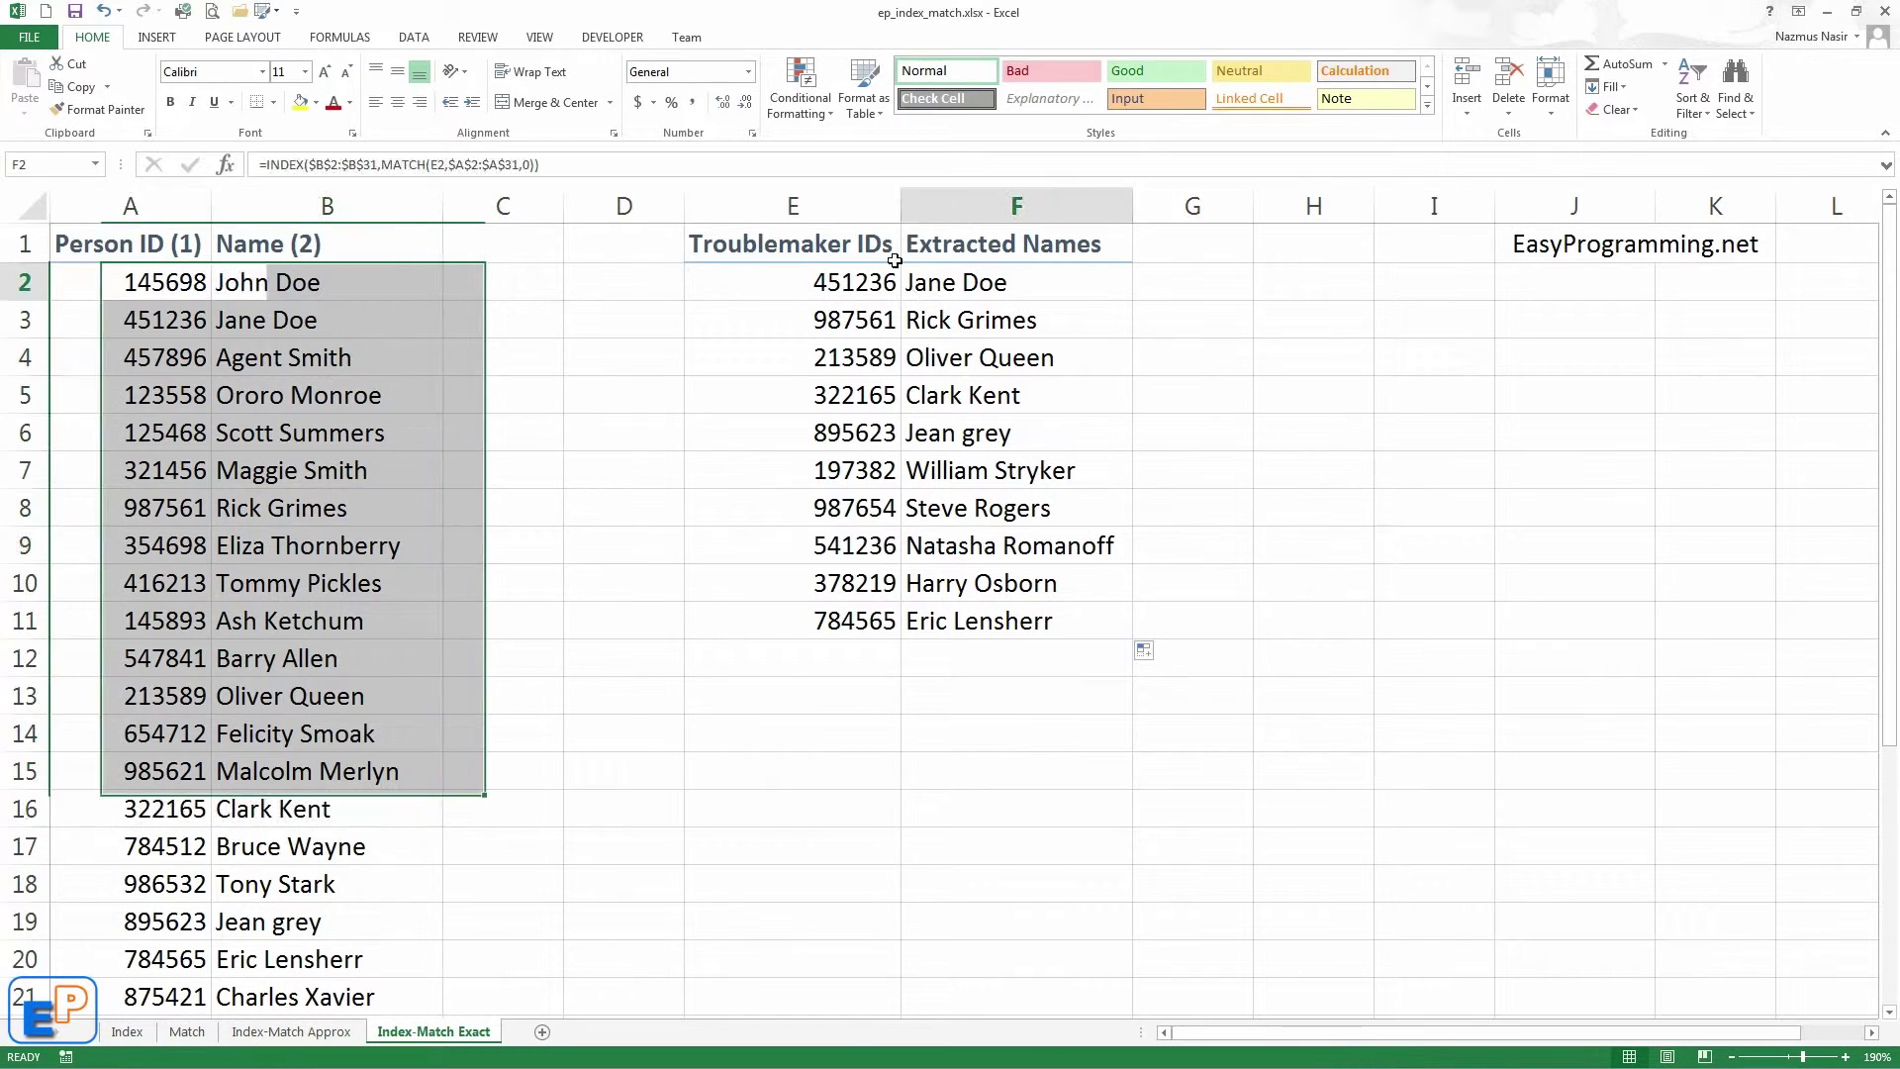
pyautogui.click(444, 164)
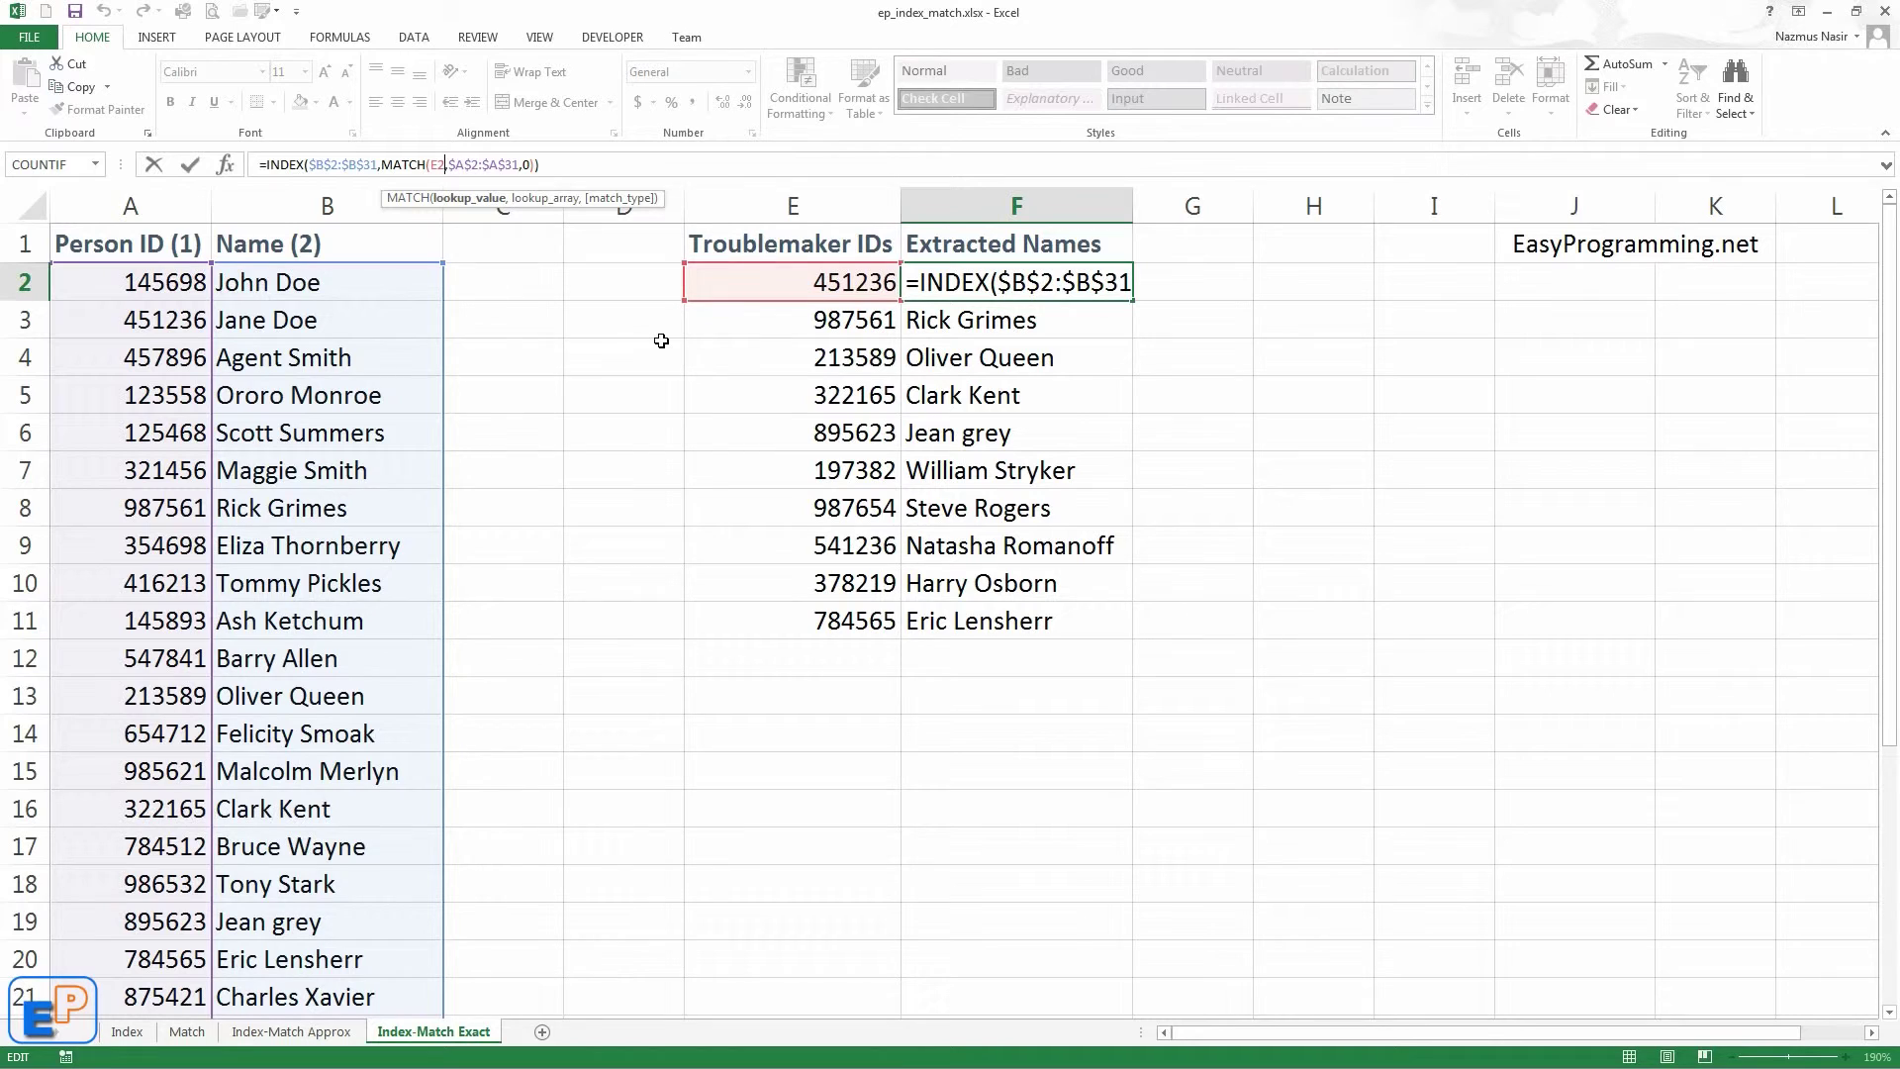
pyautogui.hotkey('ctrl', 'Return')
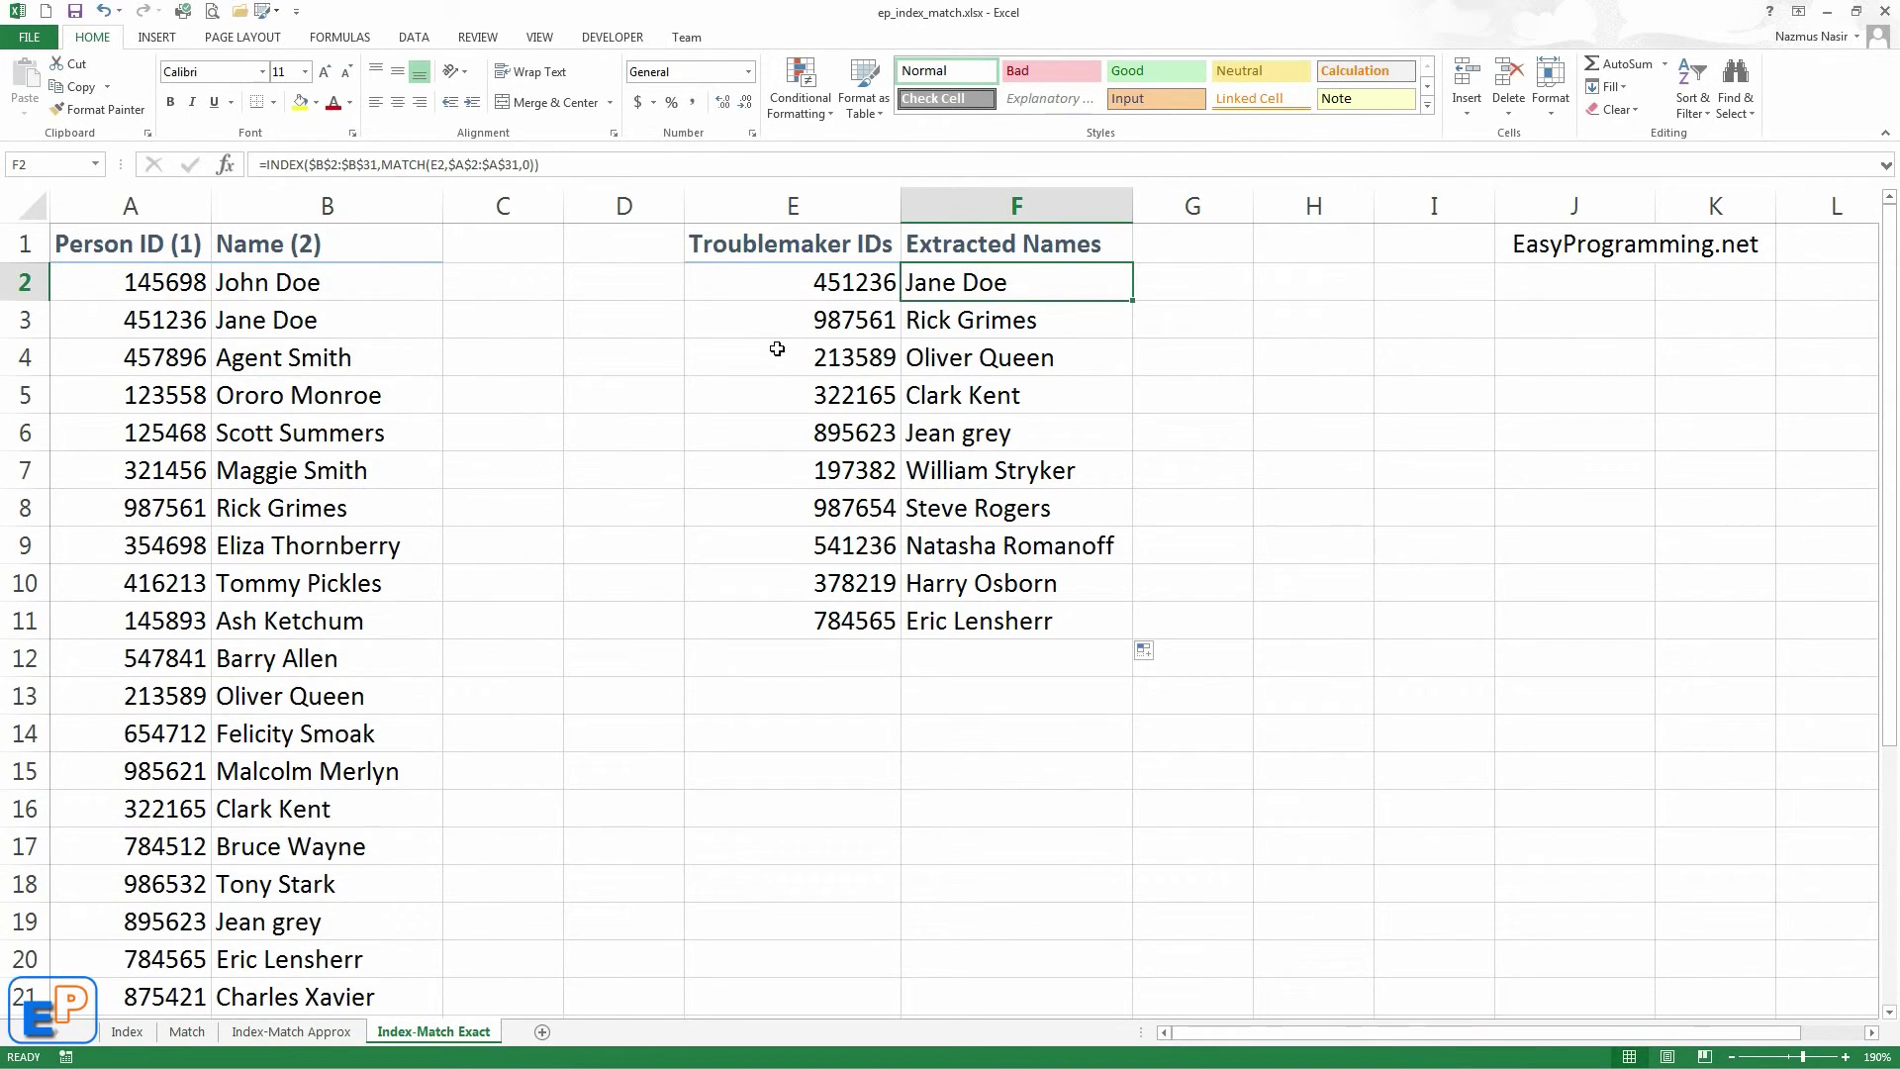
pyautogui.click(1566, 249)
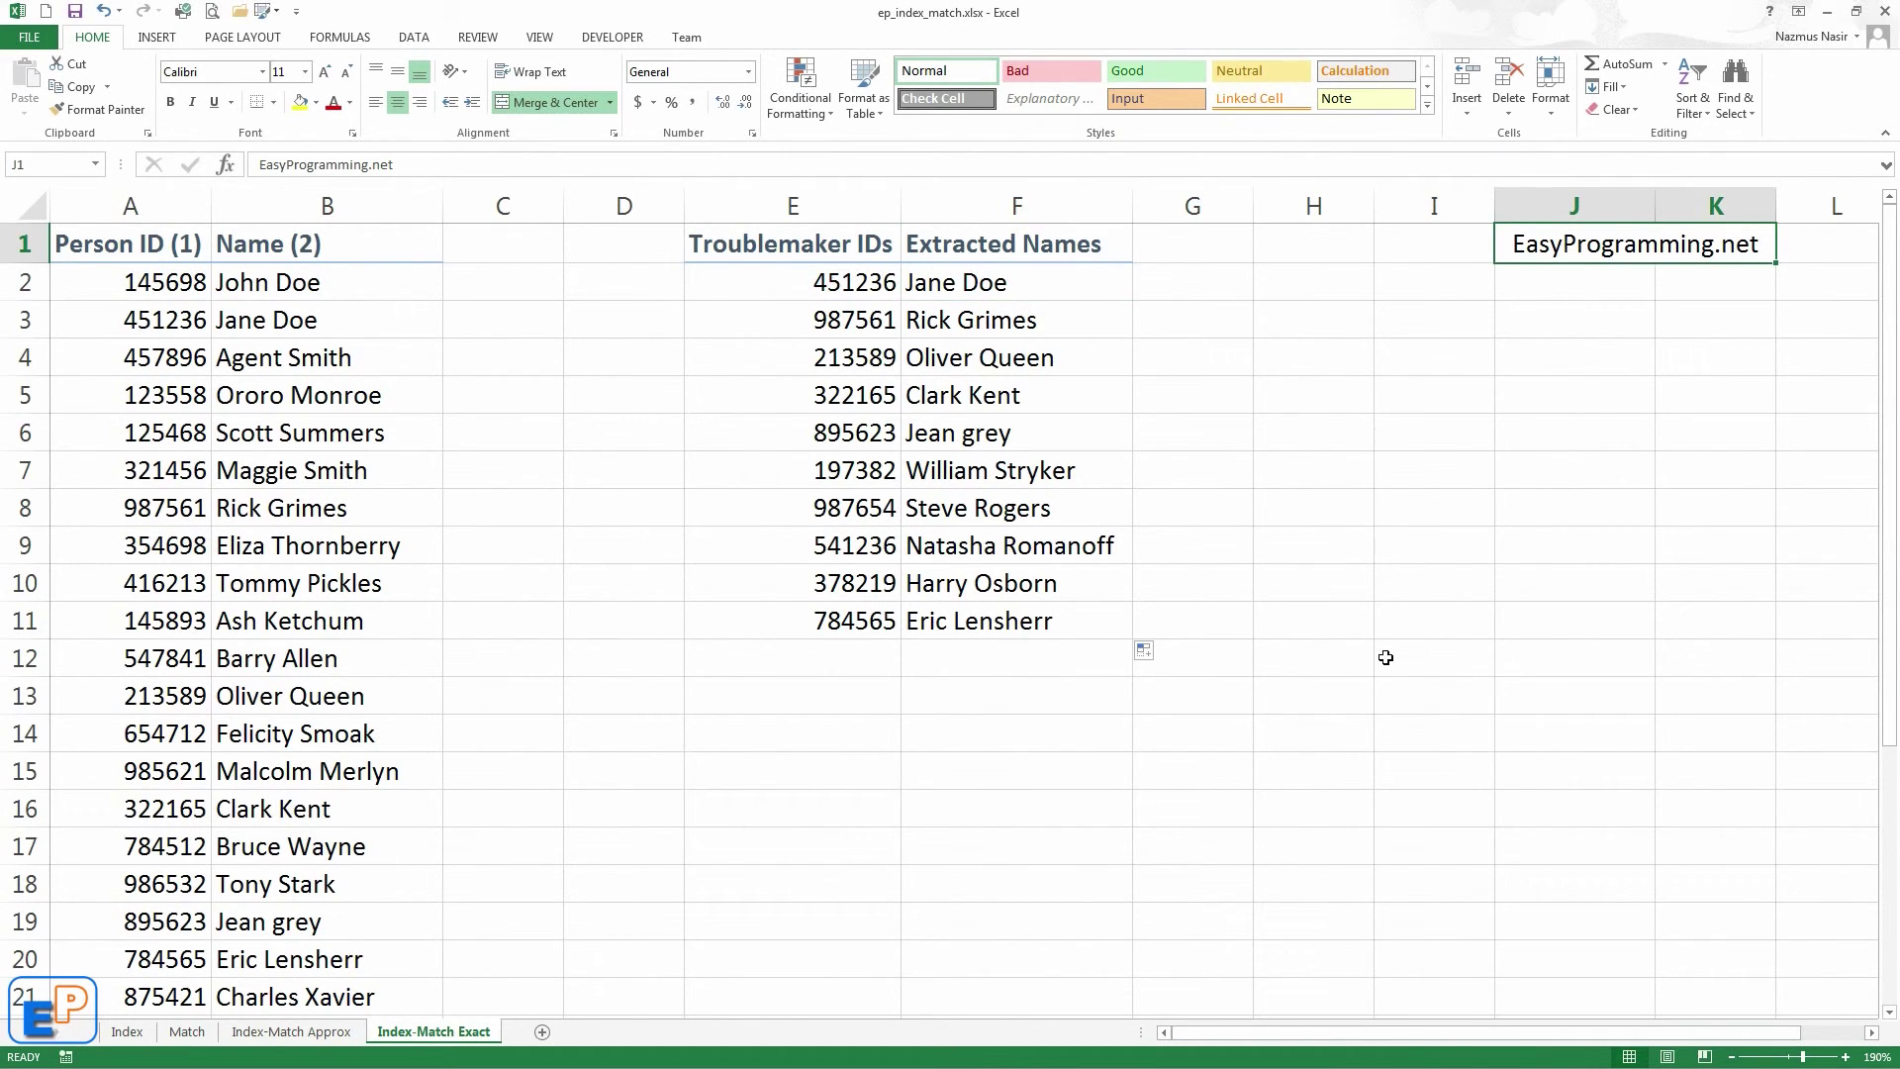